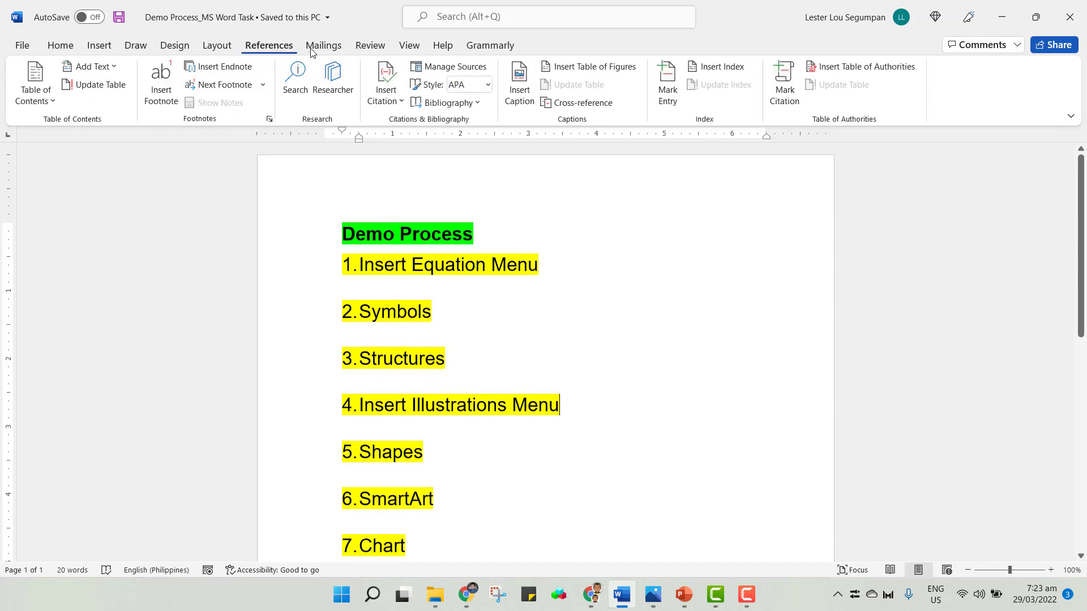
click(320, 48)
click(365, 49)
click(424, 50)
click(443, 45)
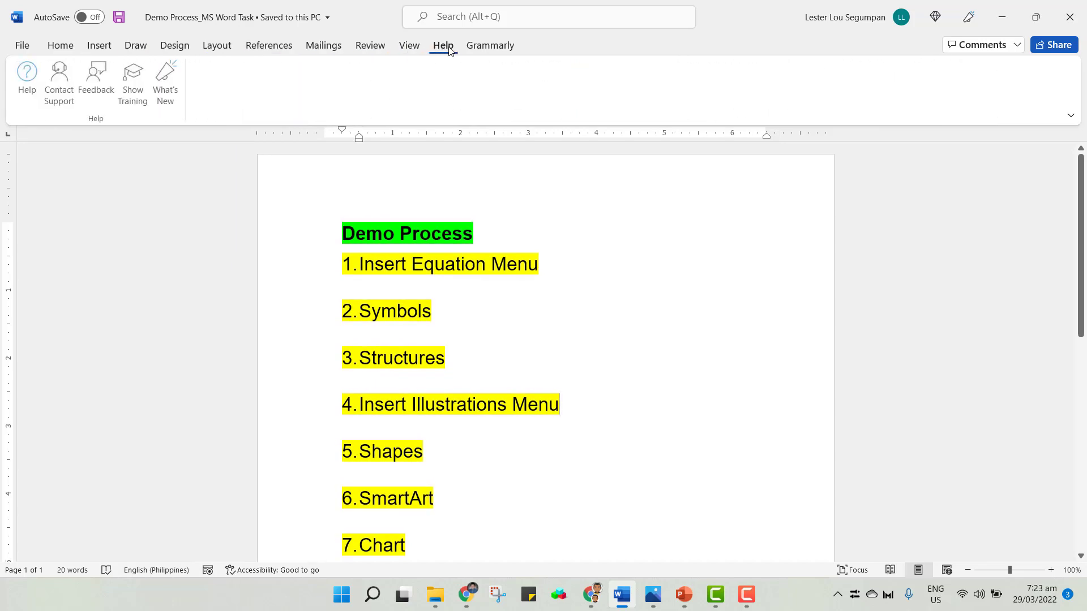
click(488, 45)
click(410, 46)
click(367, 48)
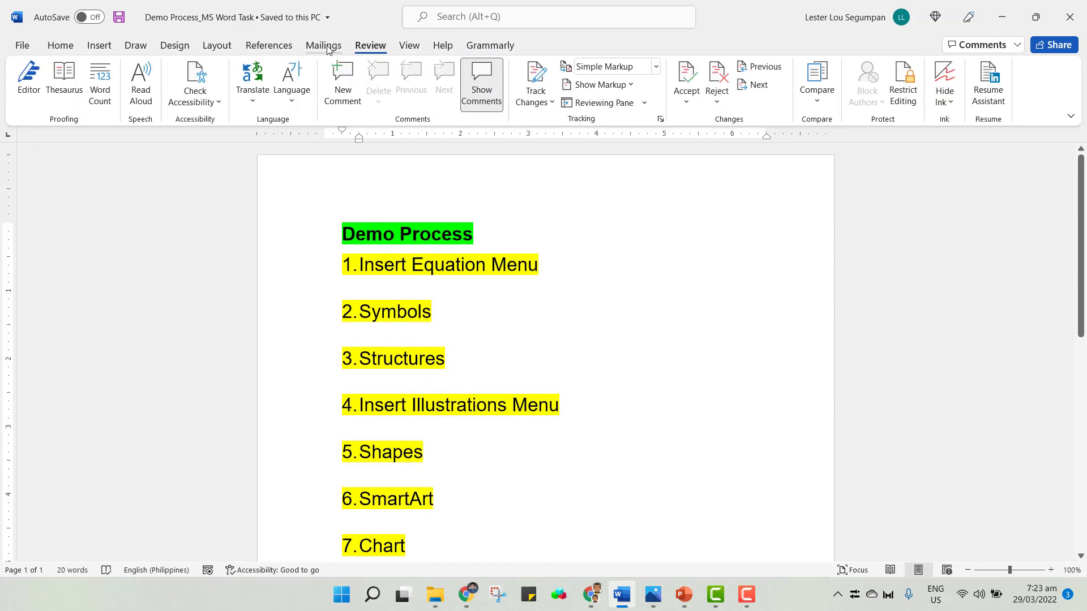
click(323, 48)
click(269, 47)
click(218, 50)
click(183, 50)
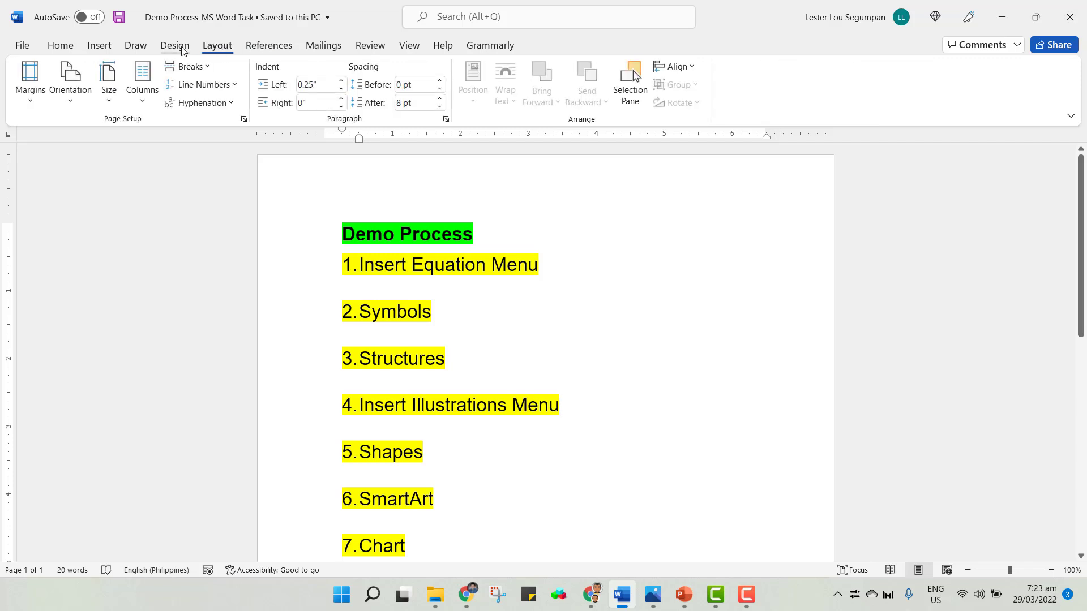
click(136, 48)
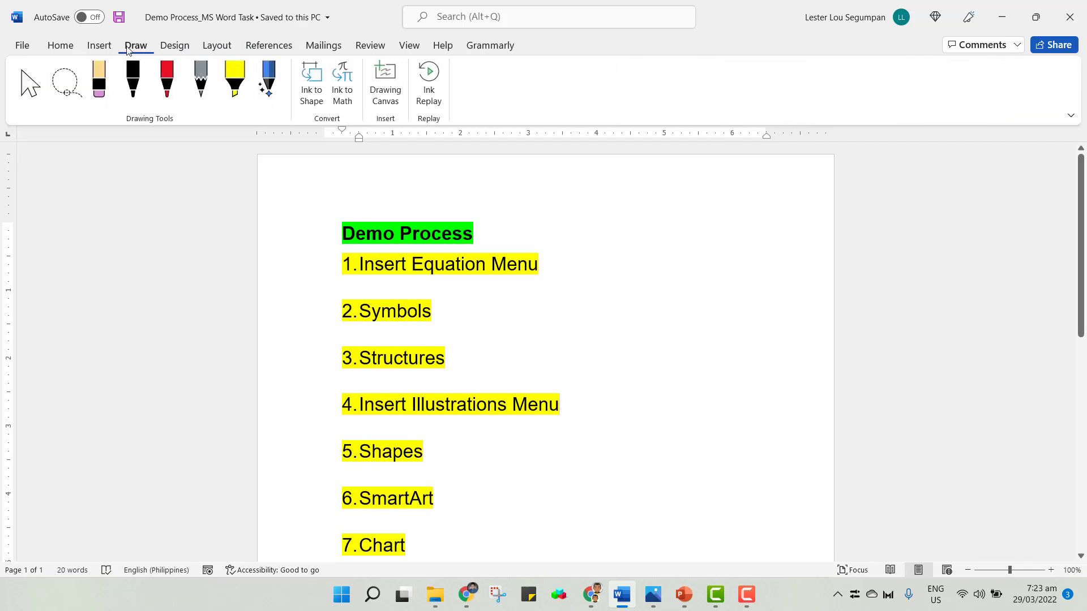
click(107, 48)
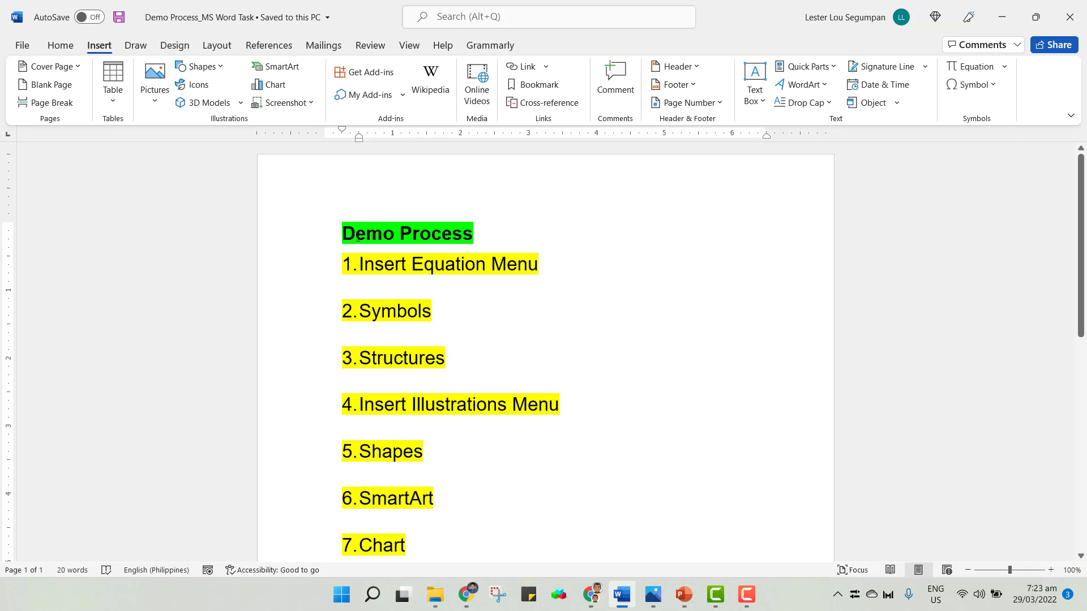
Insert two blank lines above the Demo Process heading and type "Let" on the top line.
click(338, 232)
key(Return)
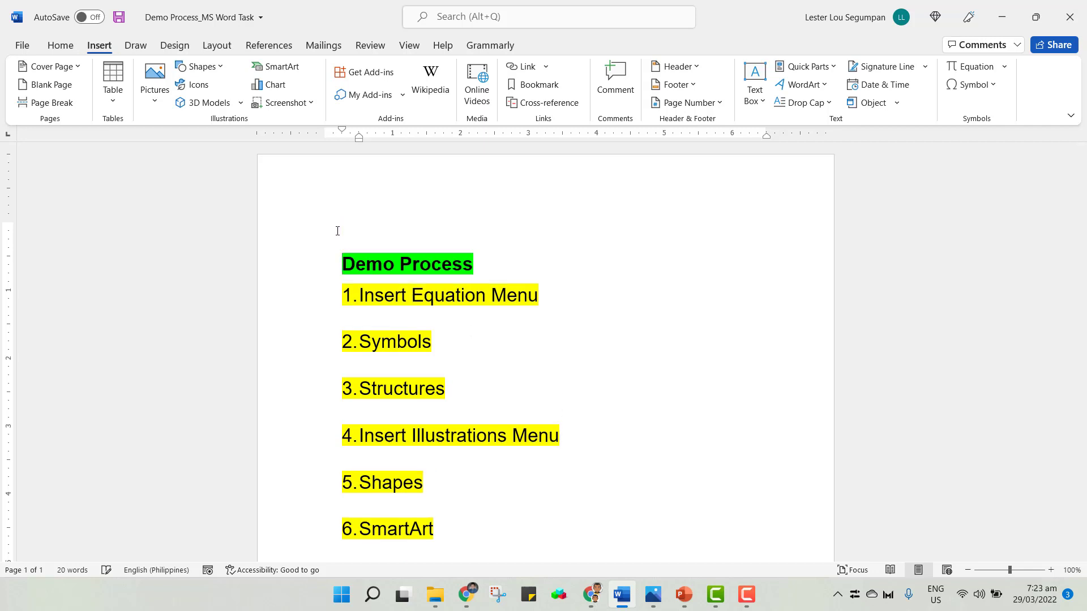
key(Return)
click(365, 222)
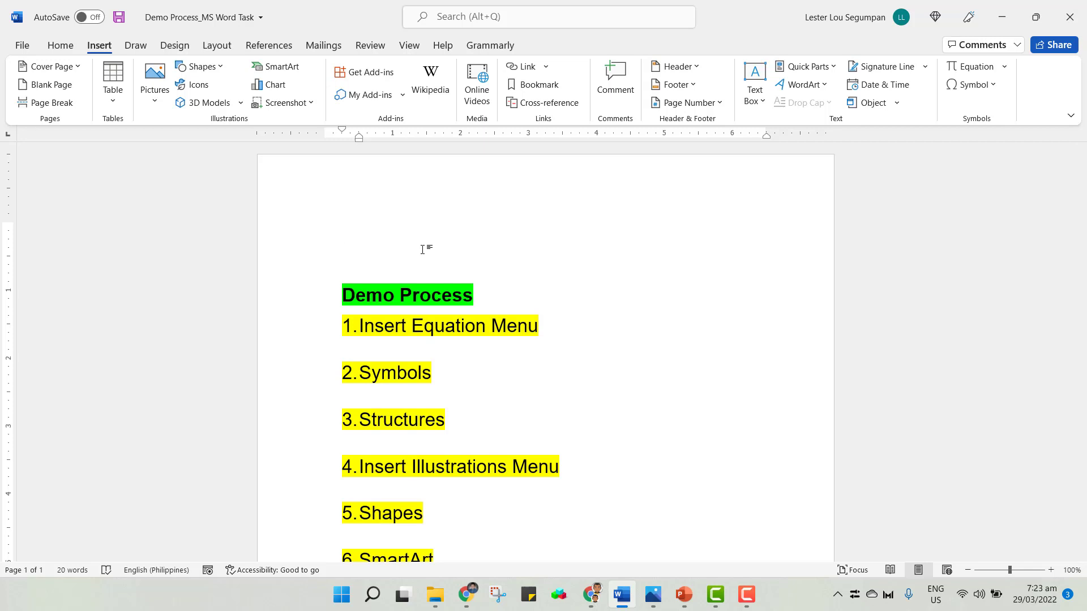
text(Let)
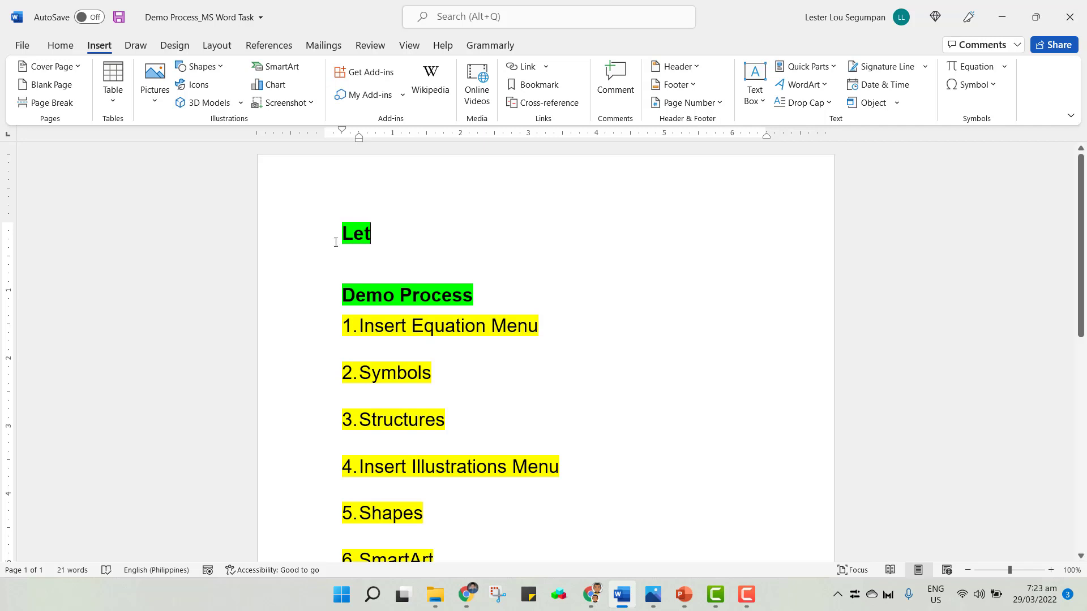
Remove the bold and the highlight colour from the new "Let" line.
triple_click(335, 225)
click(60, 46)
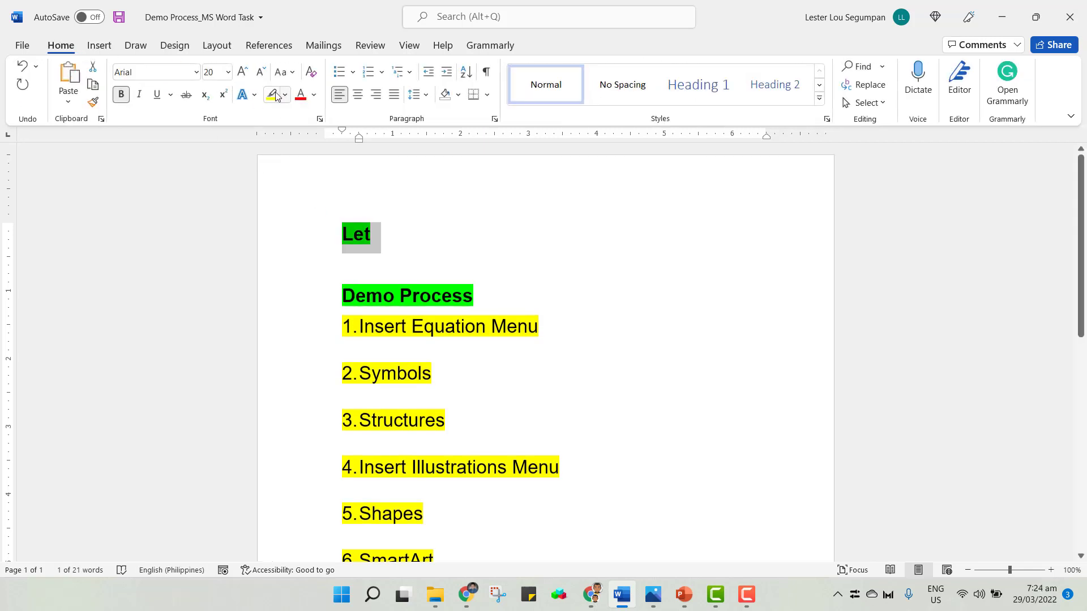
click(122, 97)
click(285, 97)
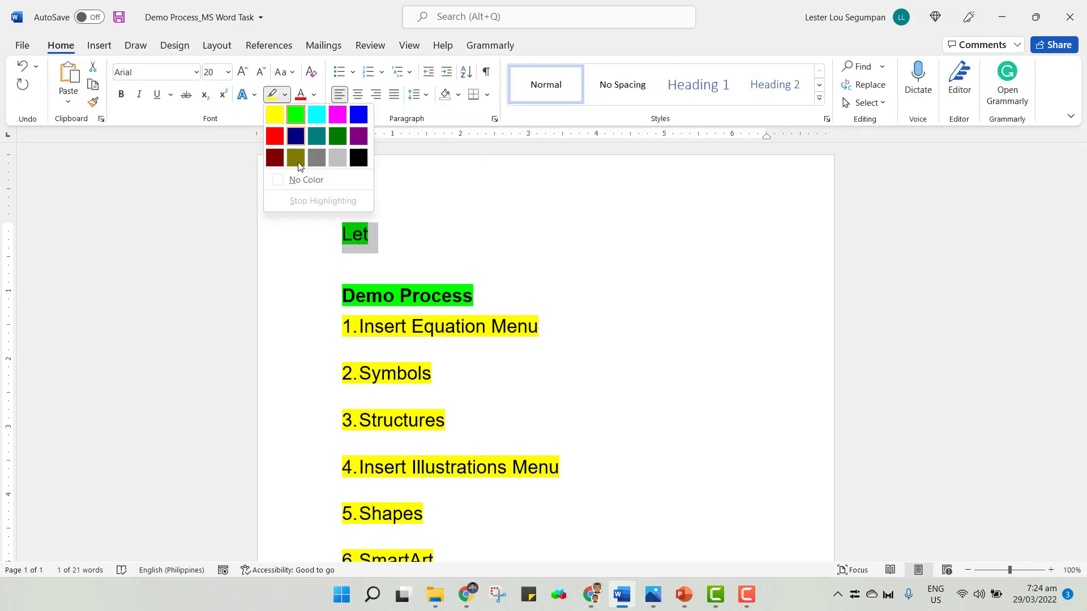
click(294, 182)
Continue the line with " a be equal to 0. What is the result ".
click(406, 236)
text(a)
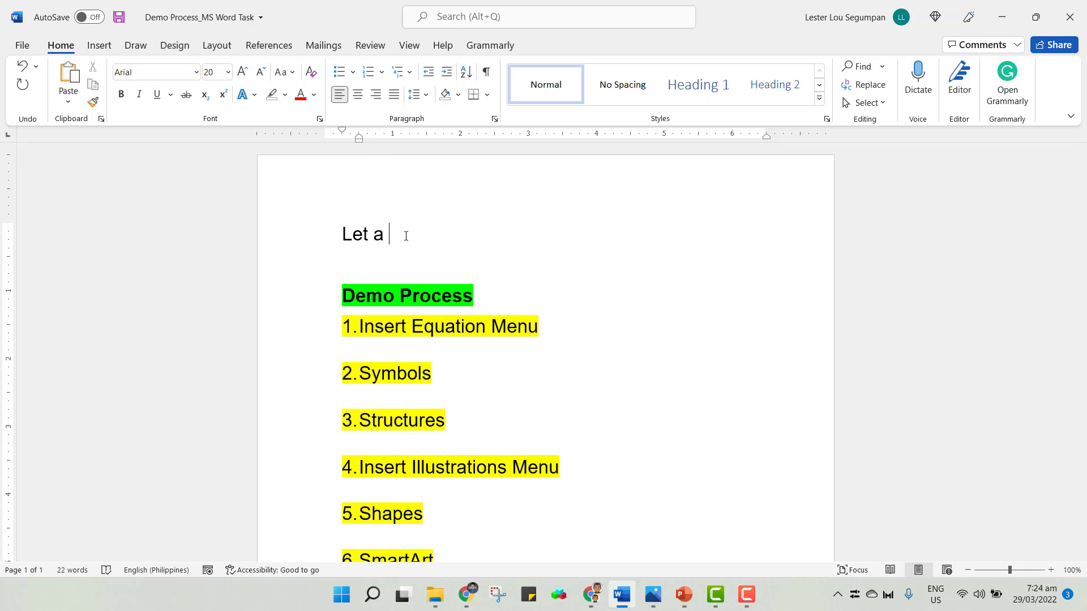
text( be equal to 0)
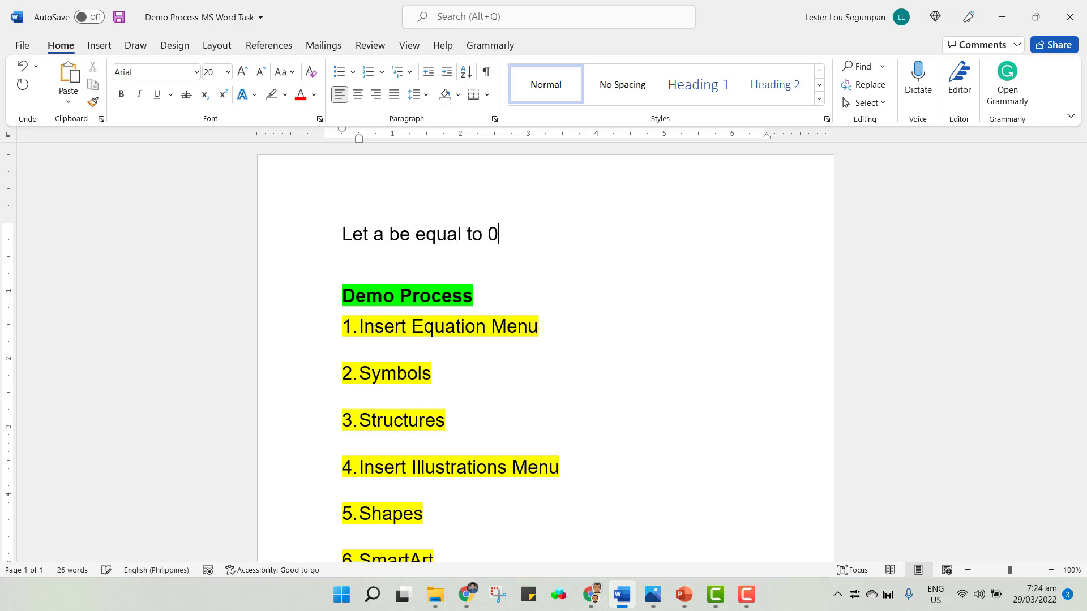
text(. What is the result )
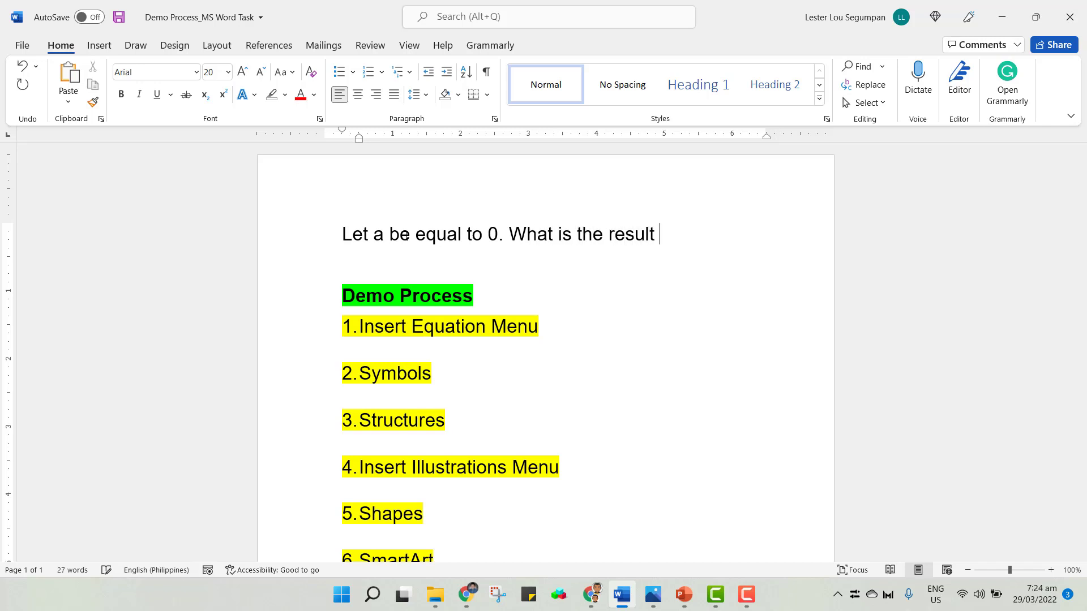
text(for a^2 -3)
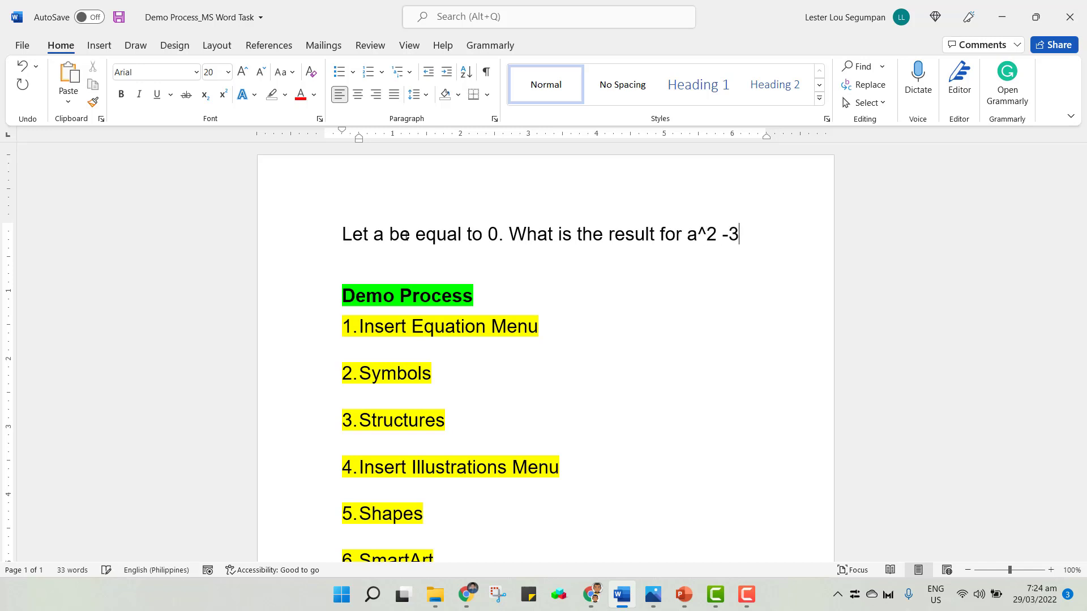
Finish the question with "for a^2 – 3a + 4?".
key(BackSpace)
text(3a + 4?)
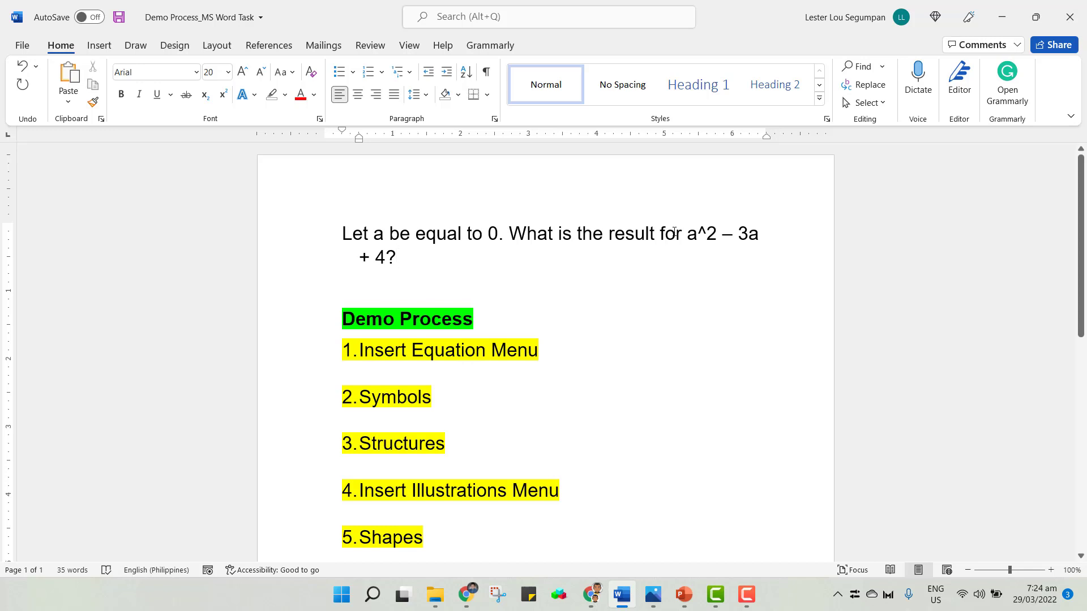
drag(693, 236, 718, 235)
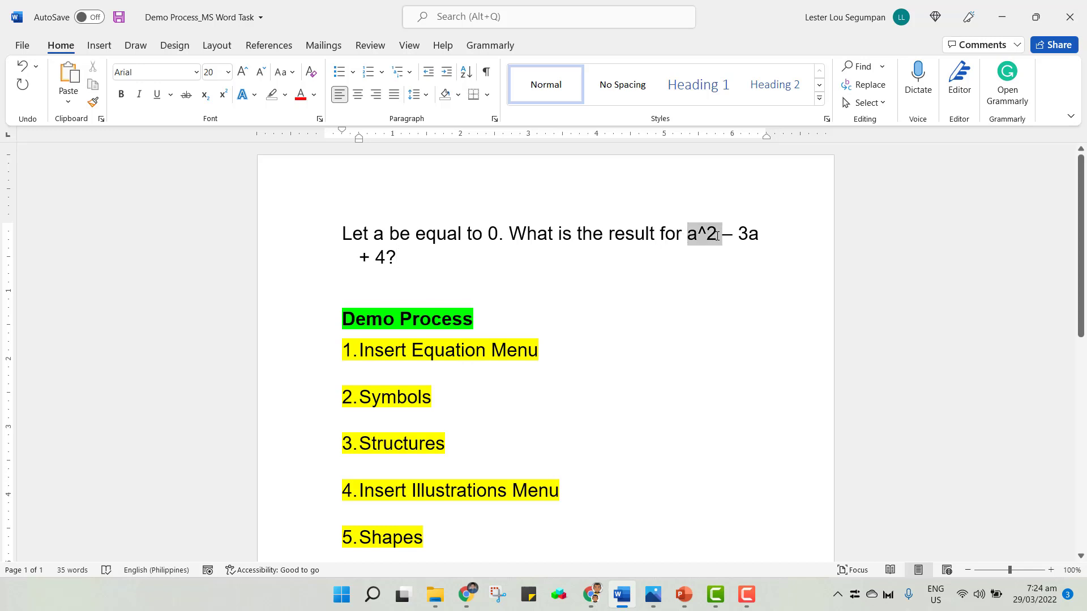
click(700, 255)
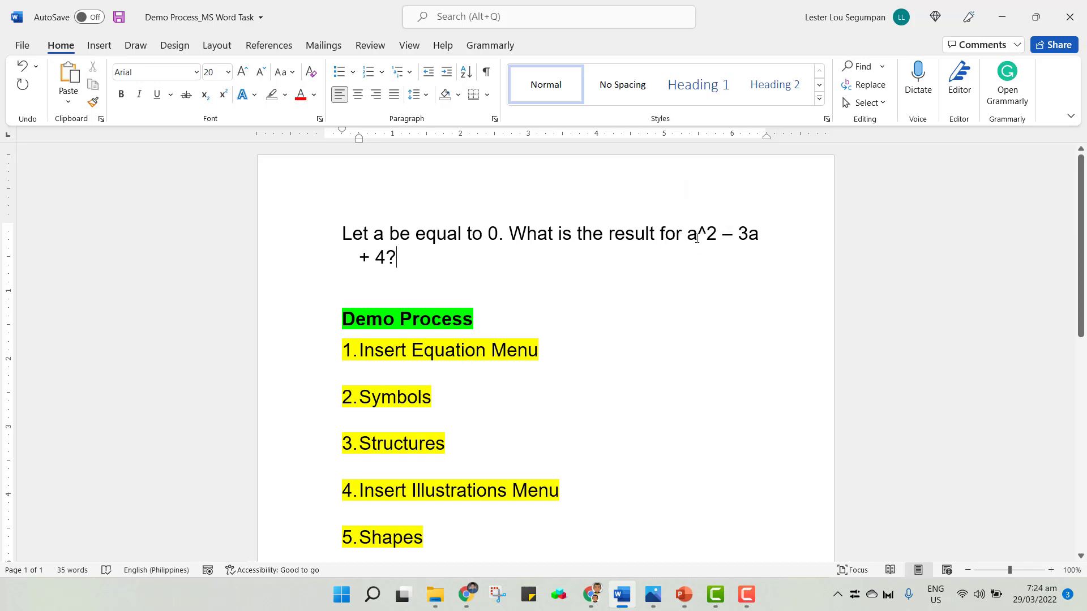
double_click(701, 231)
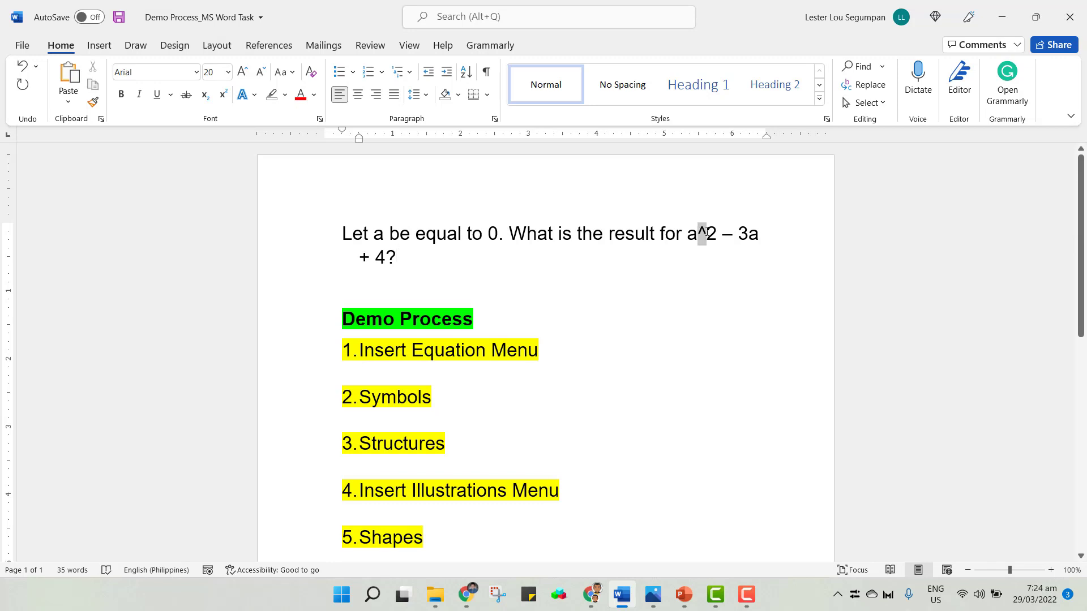
click(503, 268)
click(426, 238)
drag(374, 234, 385, 234)
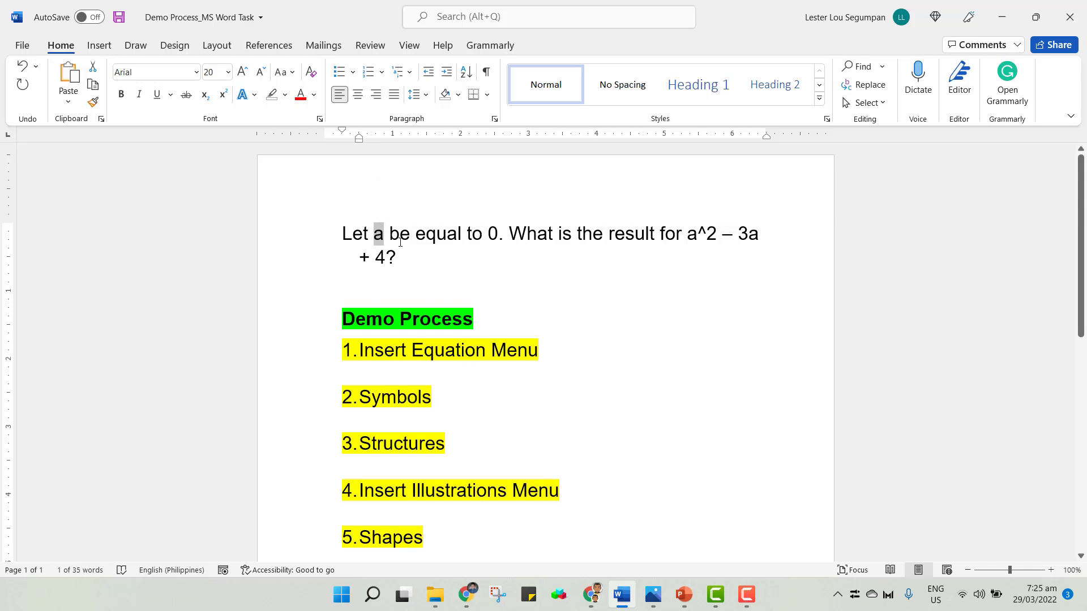
click(400, 242)
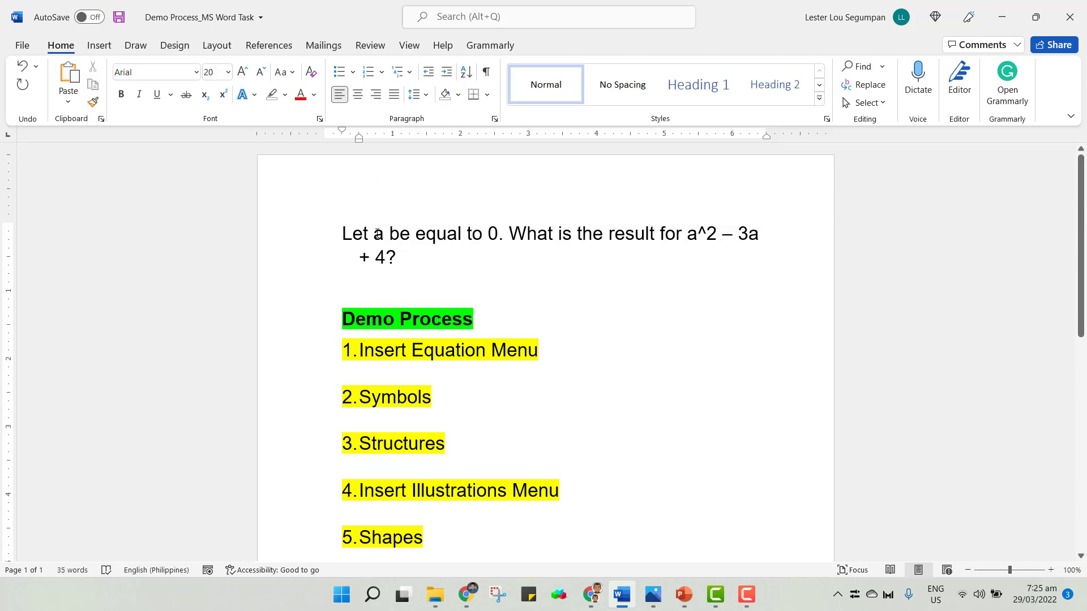
double_click(378, 233)
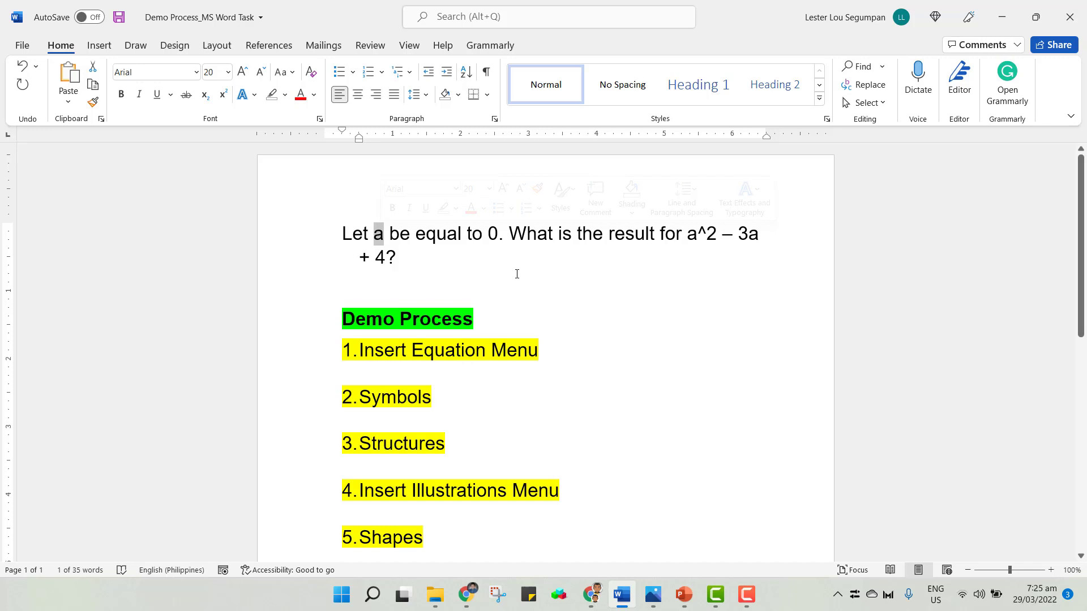
click(441, 252)
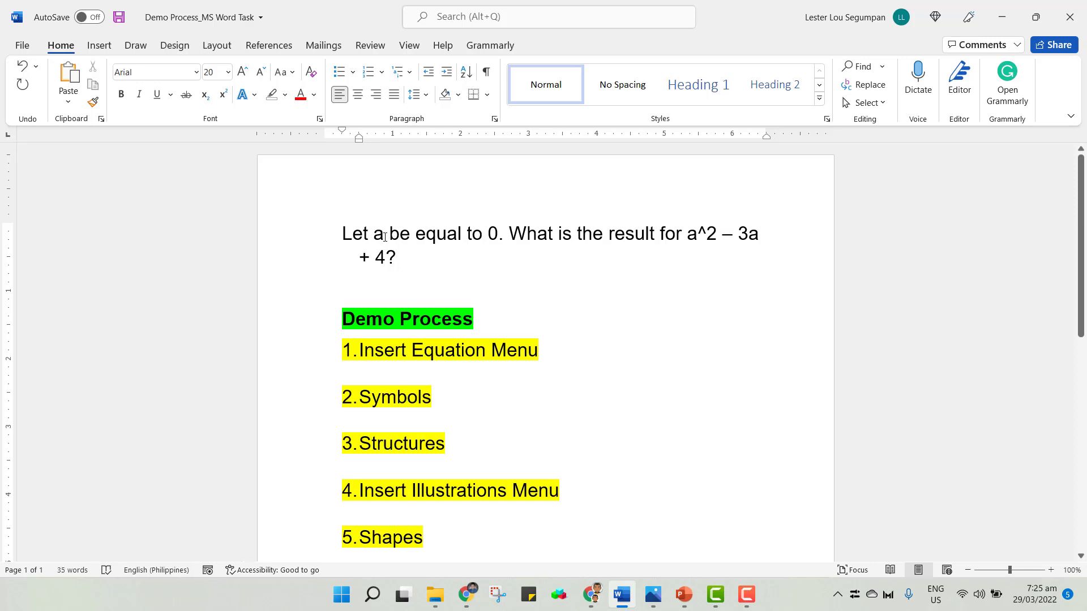
Italicize the variable a in the first sentence.
drag(374, 233, 384, 234)
click(509, 266)
drag(375, 233, 384, 234)
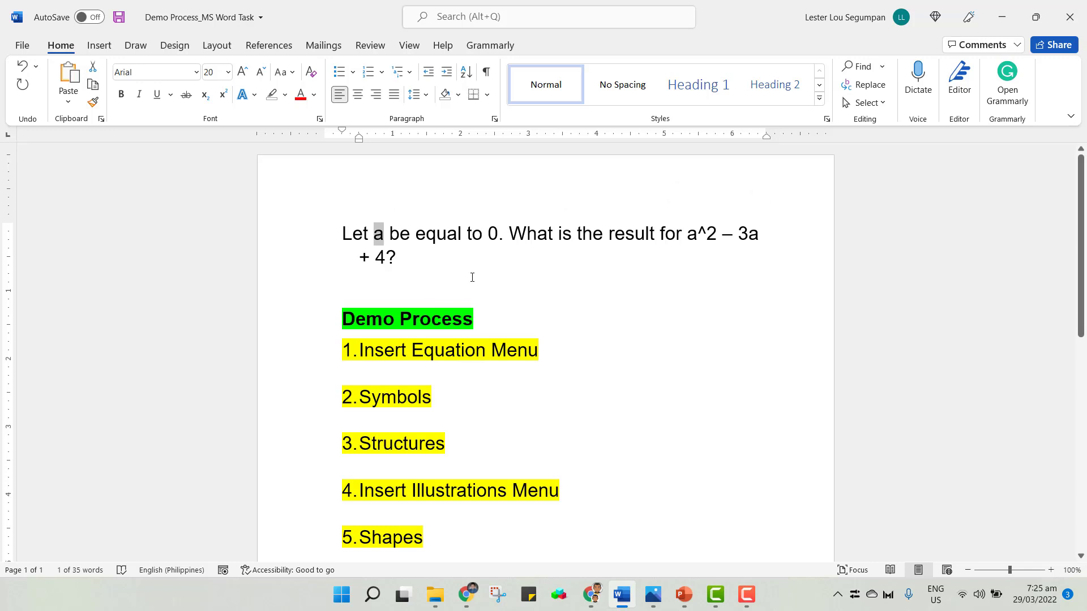
click(138, 94)
click(195, 72)
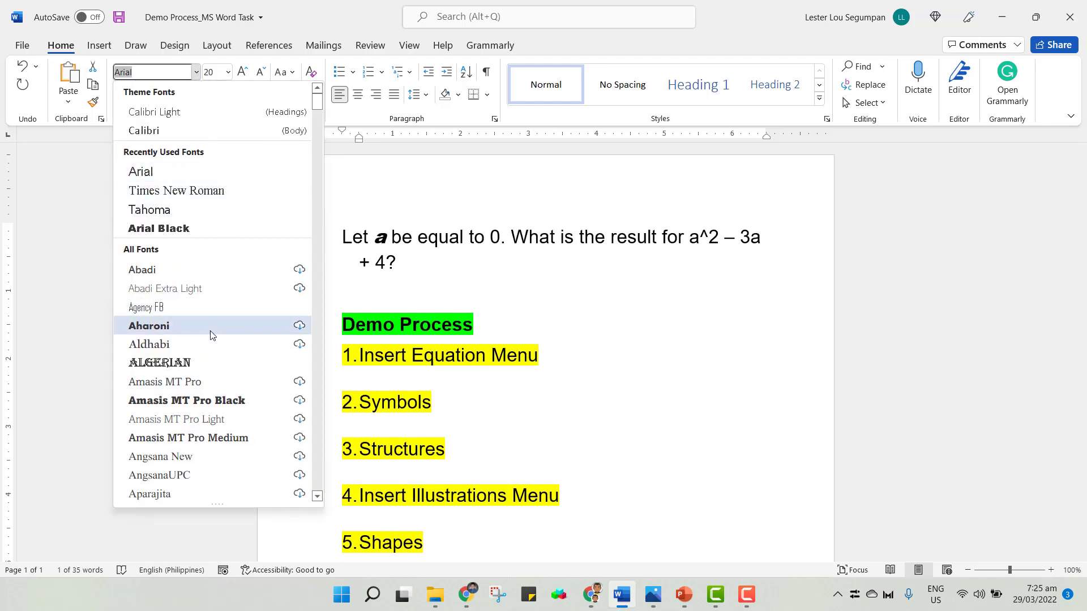
scroll(210, 340, down, 10)
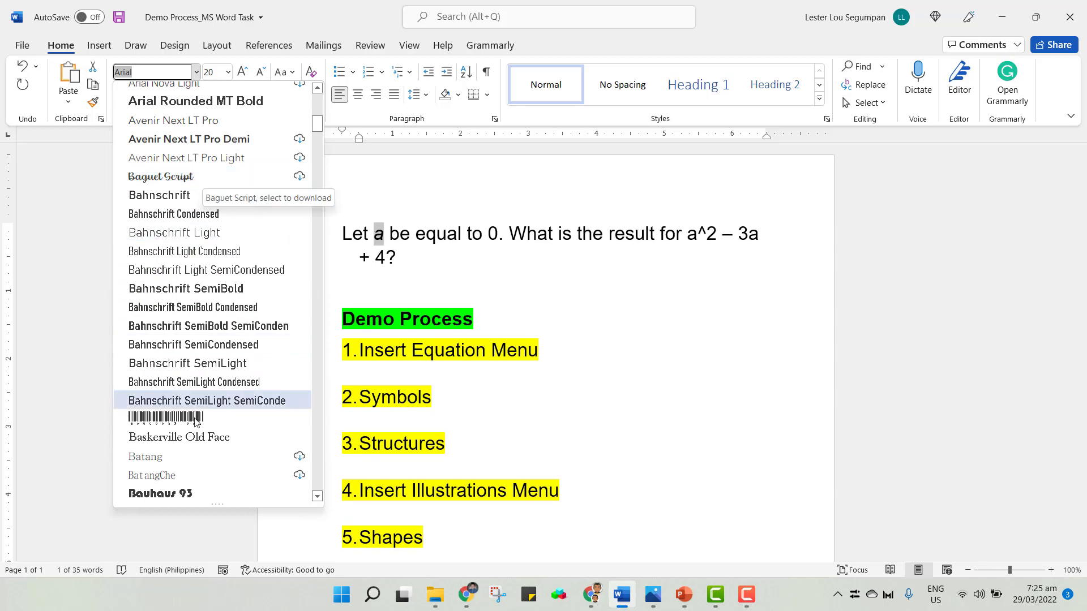
scroll(187, 476, down, 3)
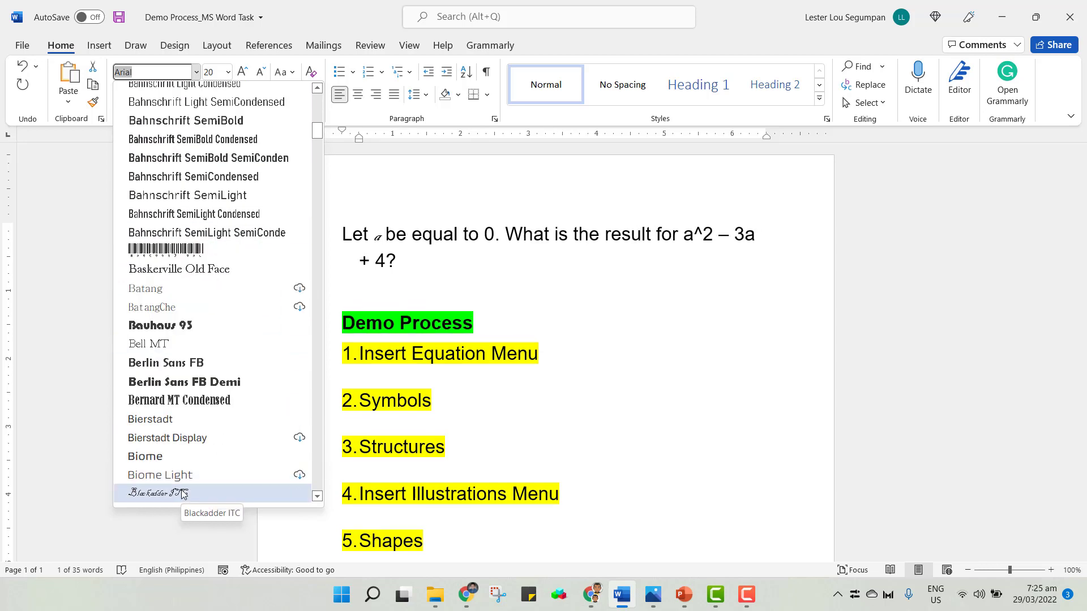
key(Escape)
click(592, 274)
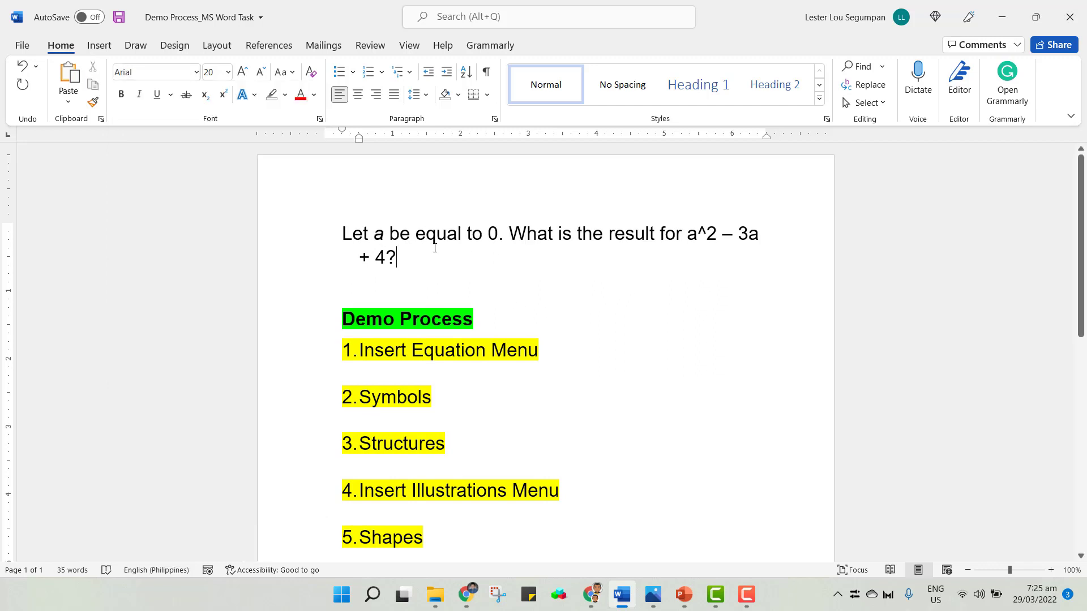
Undo the italic formatting on the variable a.
key(ctrl+z)
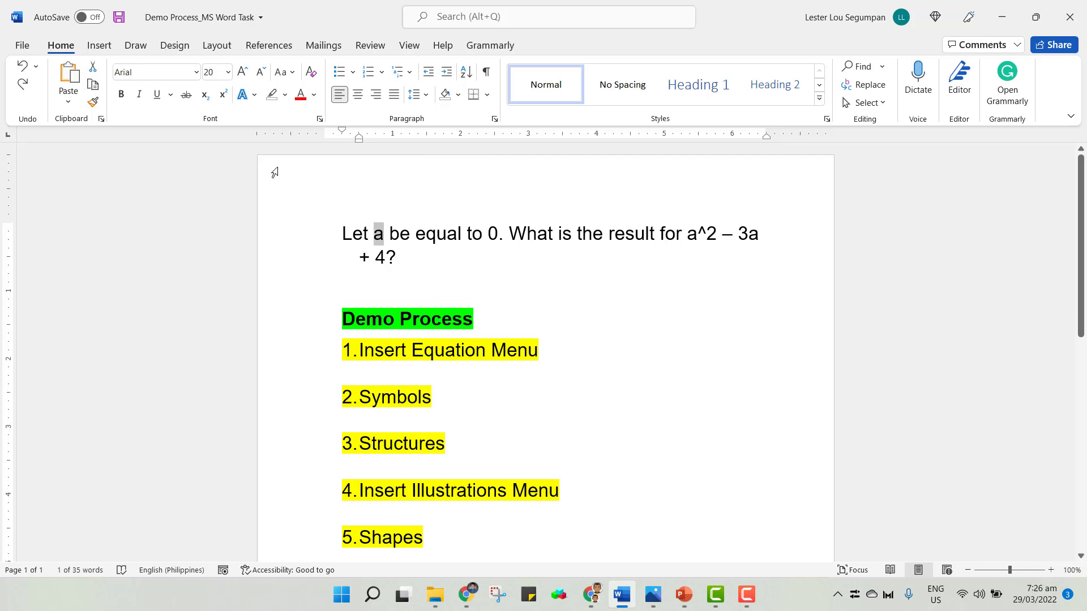
scroll(443, 320, down, 1)
scroll(443, 319, down, 5)
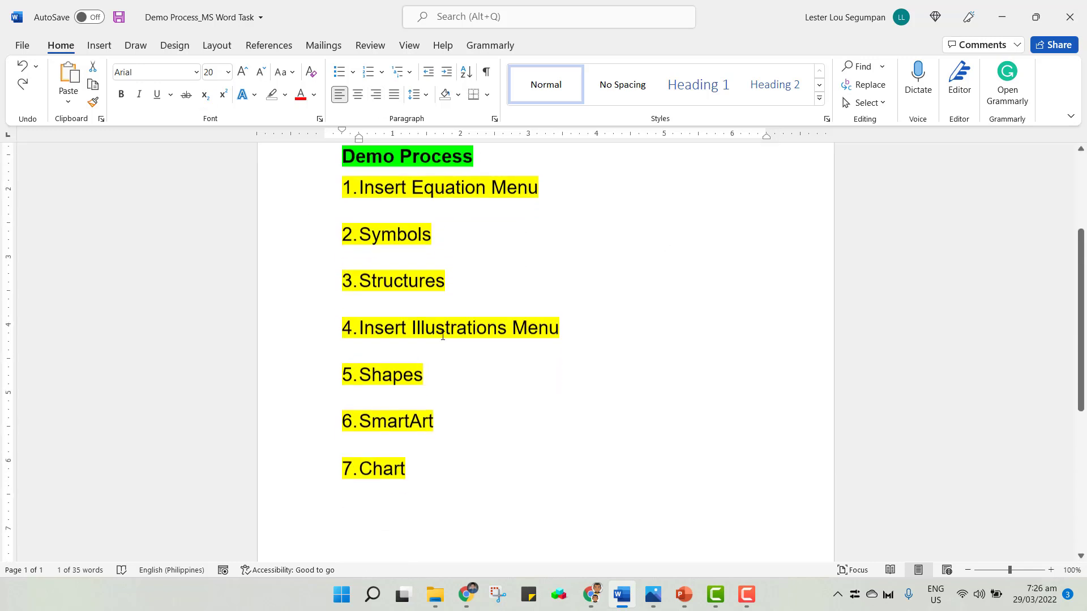
scroll(418, 453, up, 2)
scroll(418, 453, up, 2)
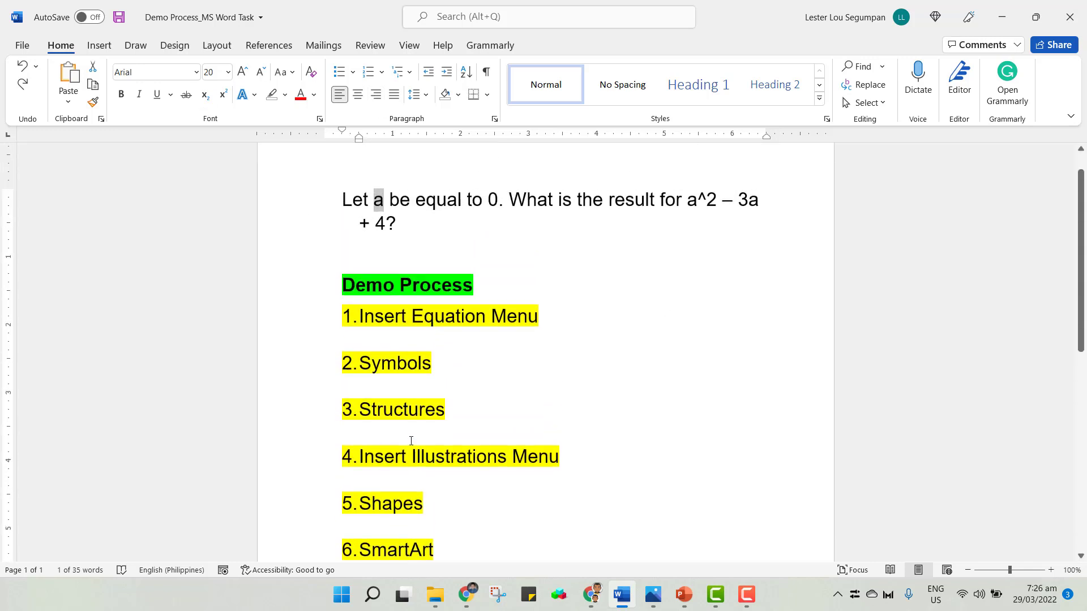
scroll(505, 299, down, 1)
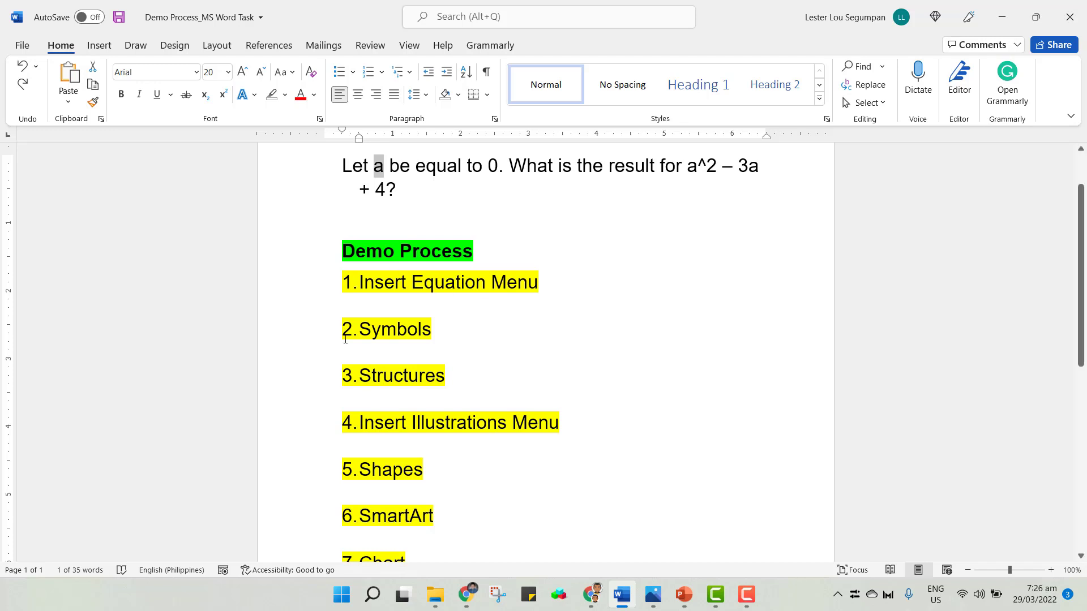
Convert the variable a in the first sentence into an inline equation.
click(98, 50)
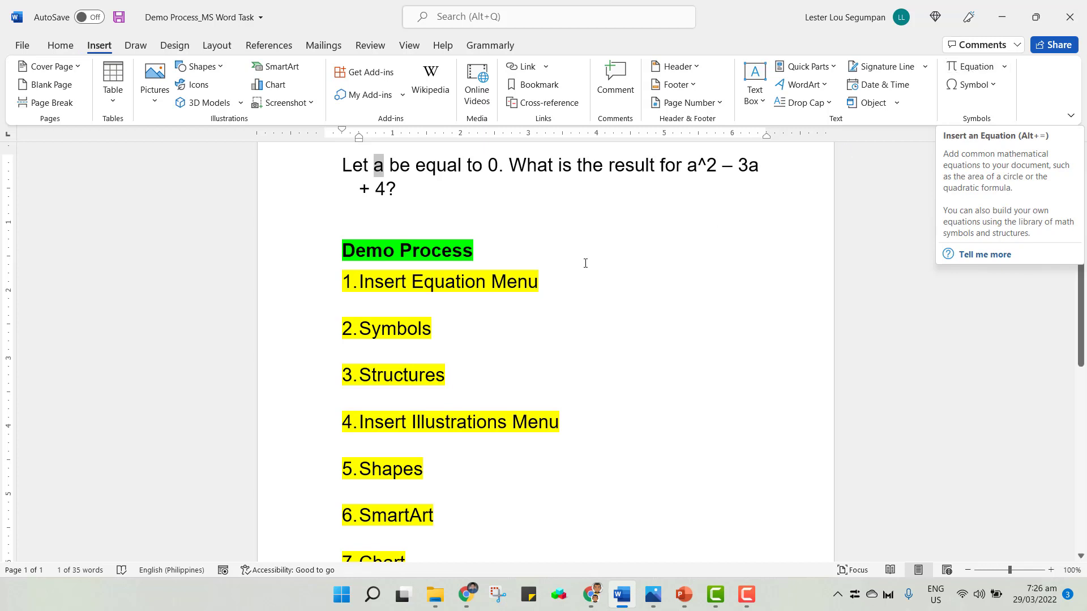
click(378, 165)
drag(375, 165, 380, 165)
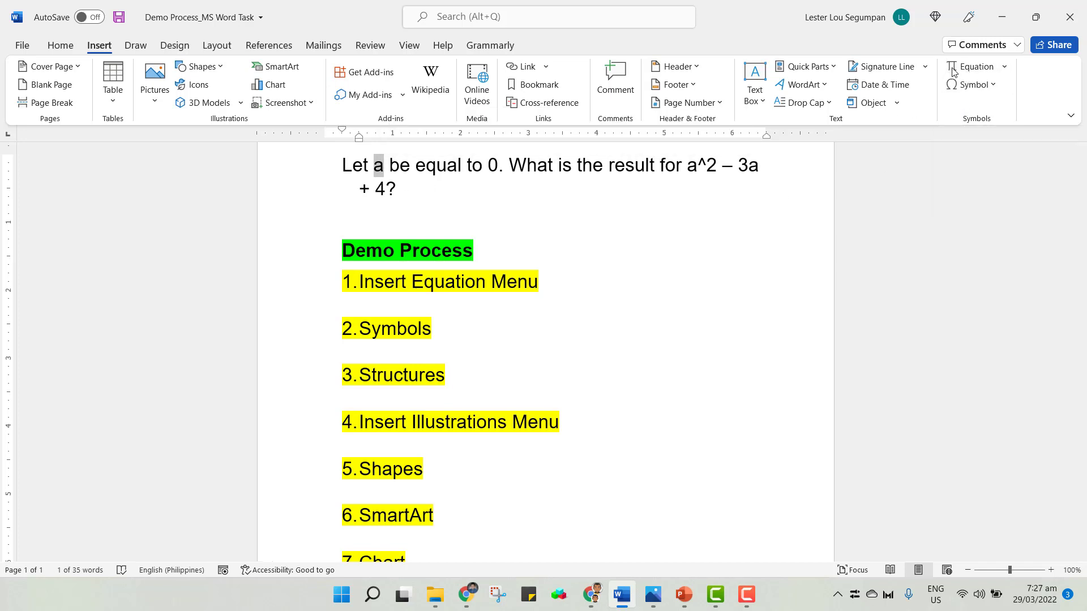
click(970, 67)
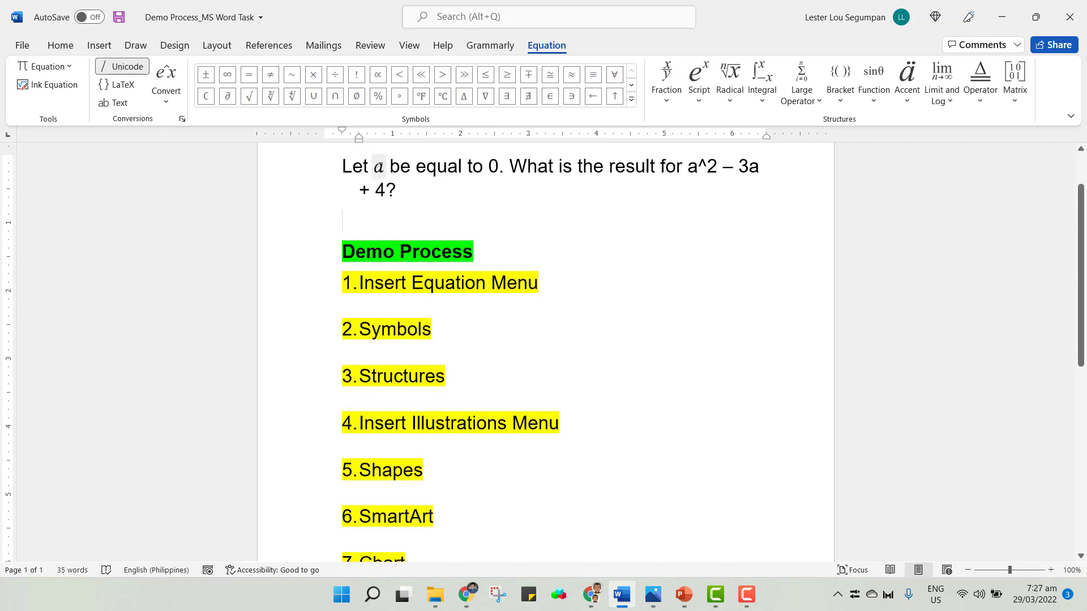
Convert the 0 in the first sentence into an inline equation.
double_click(491, 163)
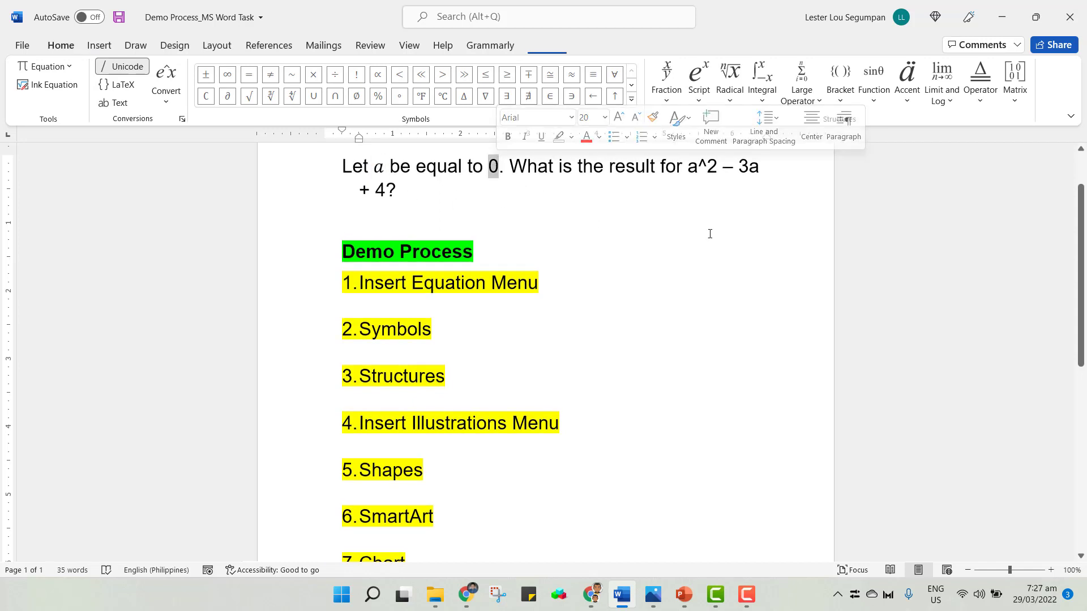
click(99, 46)
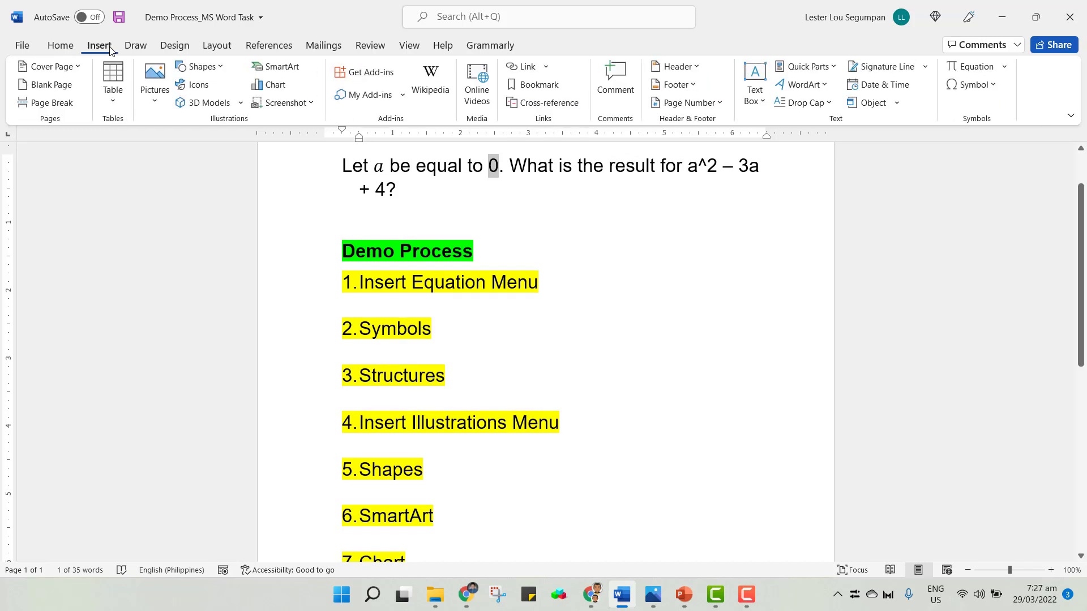
click(971, 67)
click(539, 231)
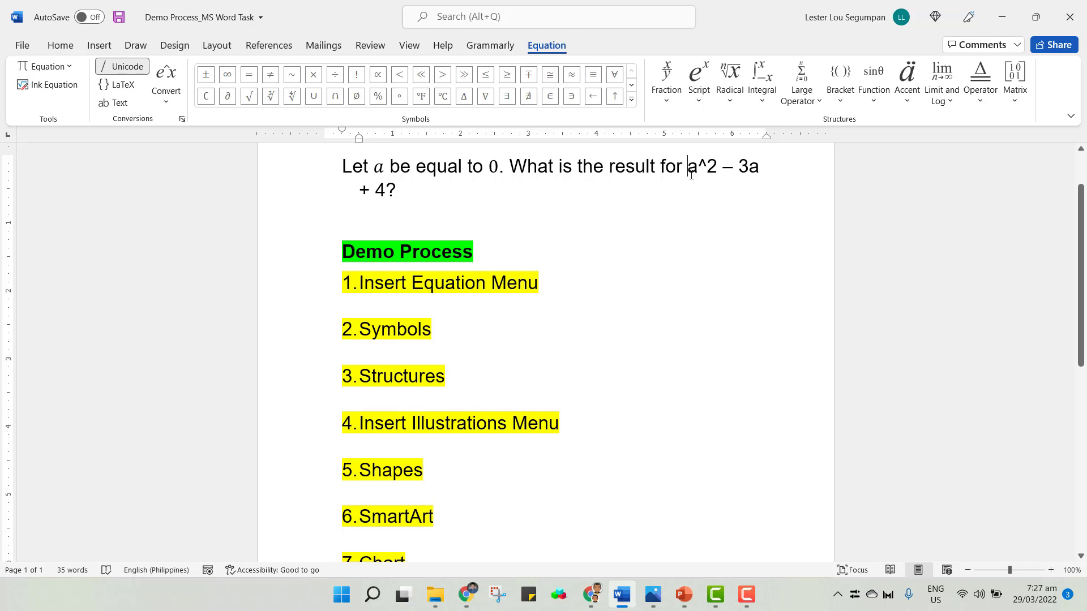
Select the expression a^2 – 3a + 4 at the end of the question and convert it into an equation.
drag(686, 163, 385, 185)
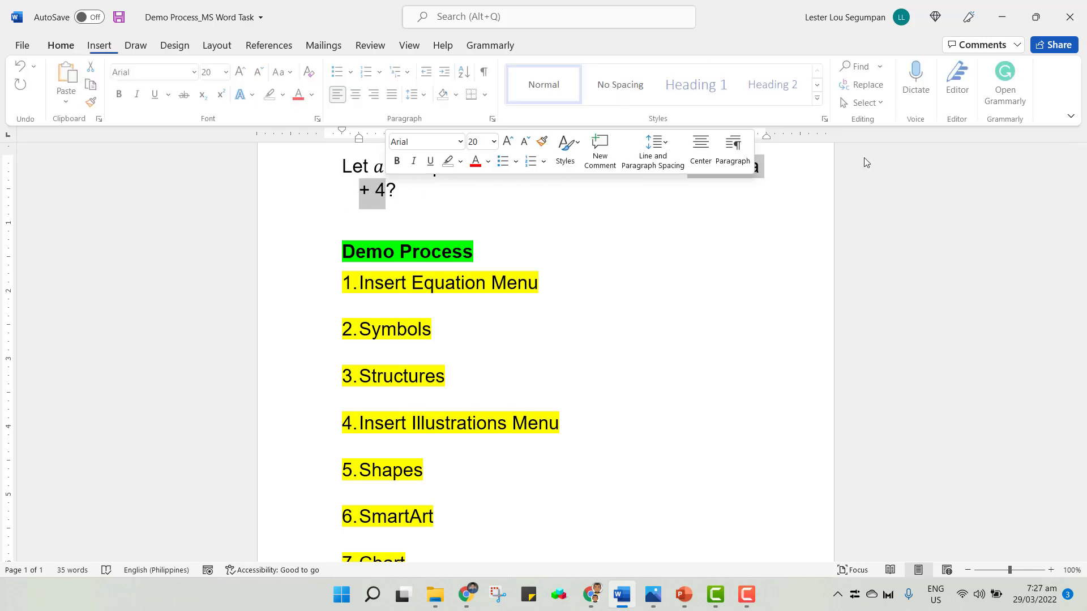
click(101, 44)
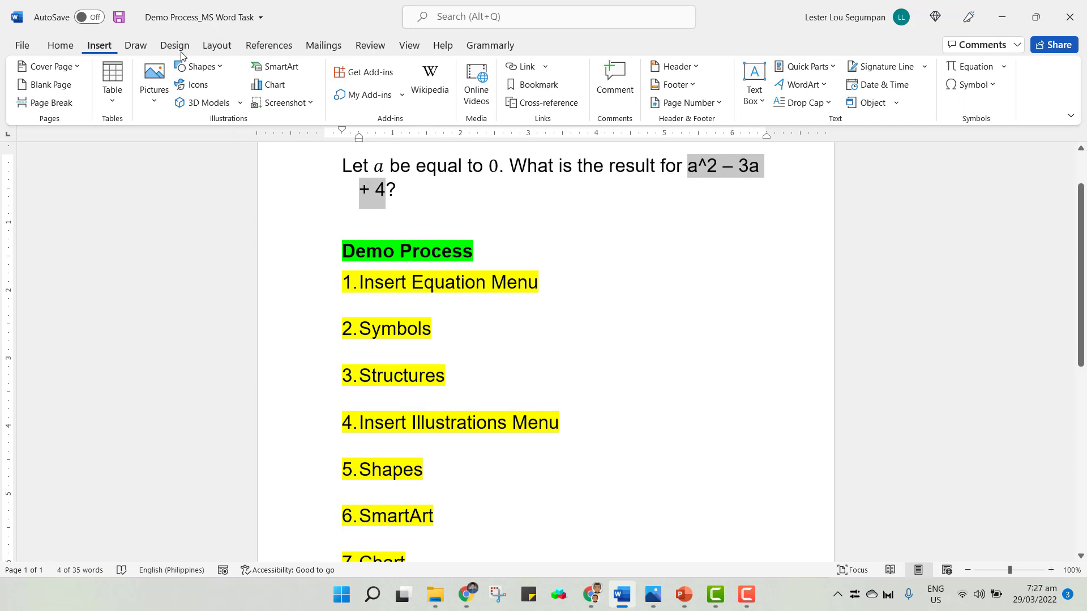
click(982, 70)
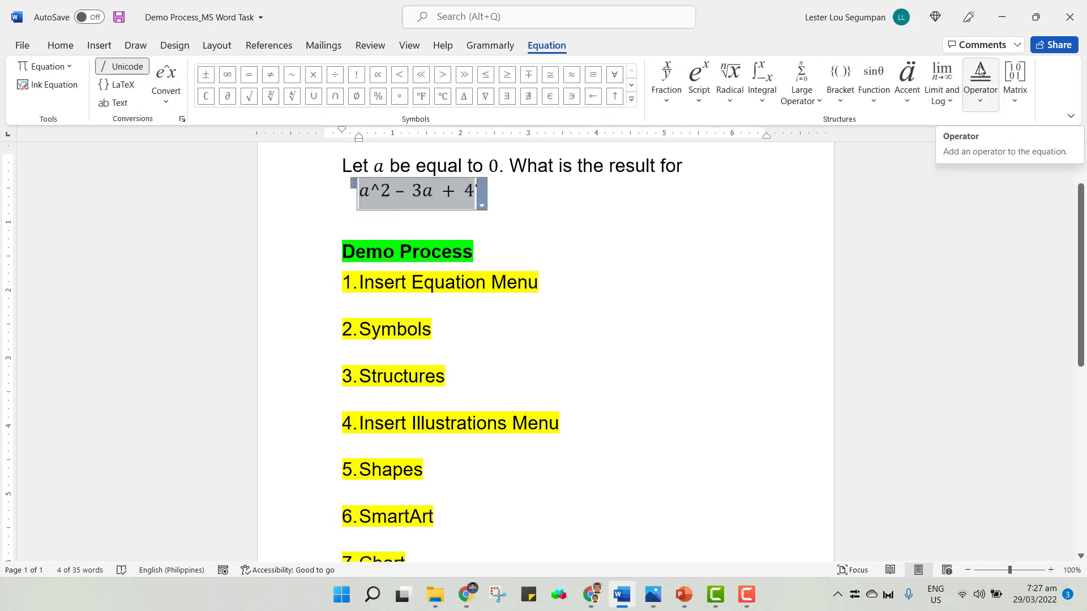
click(555, 203)
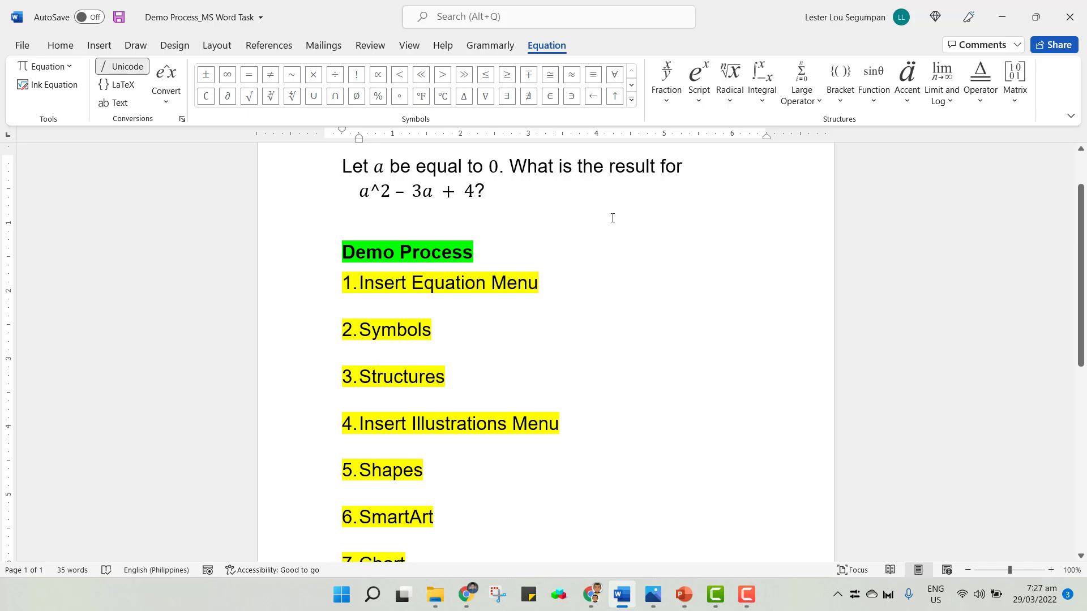
drag(394, 192, 357, 189)
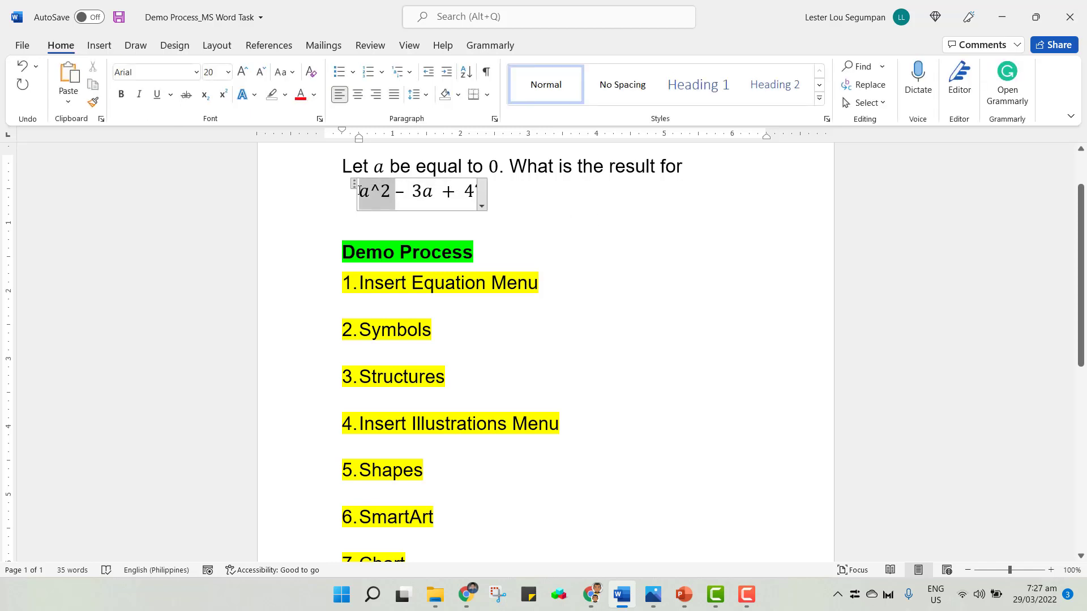
click(573, 224)
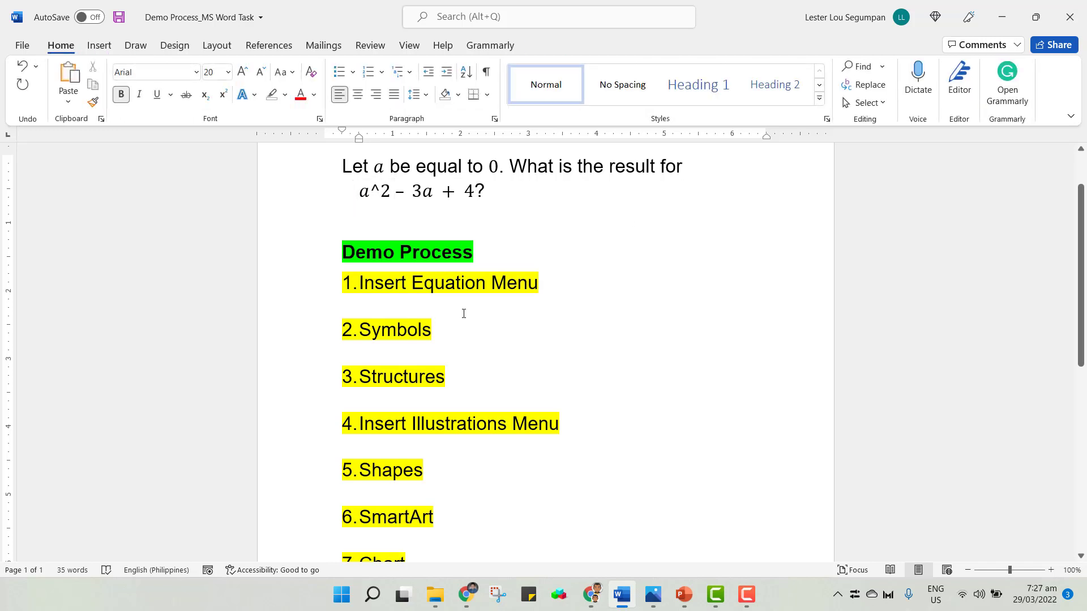
scroll(482, 345, down, 3)
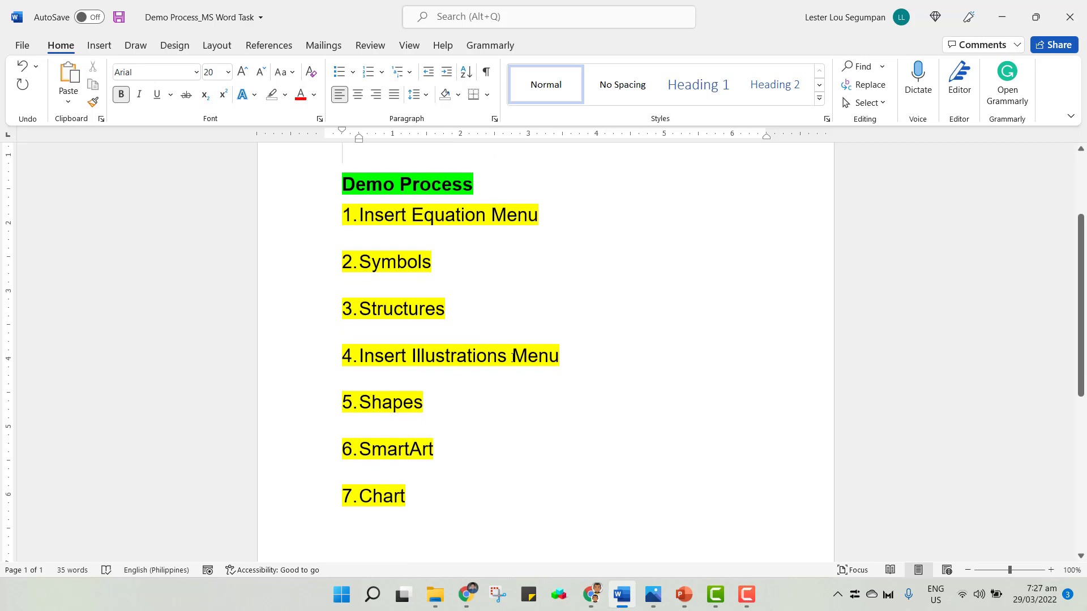
drag(512, 356, 411, 357)
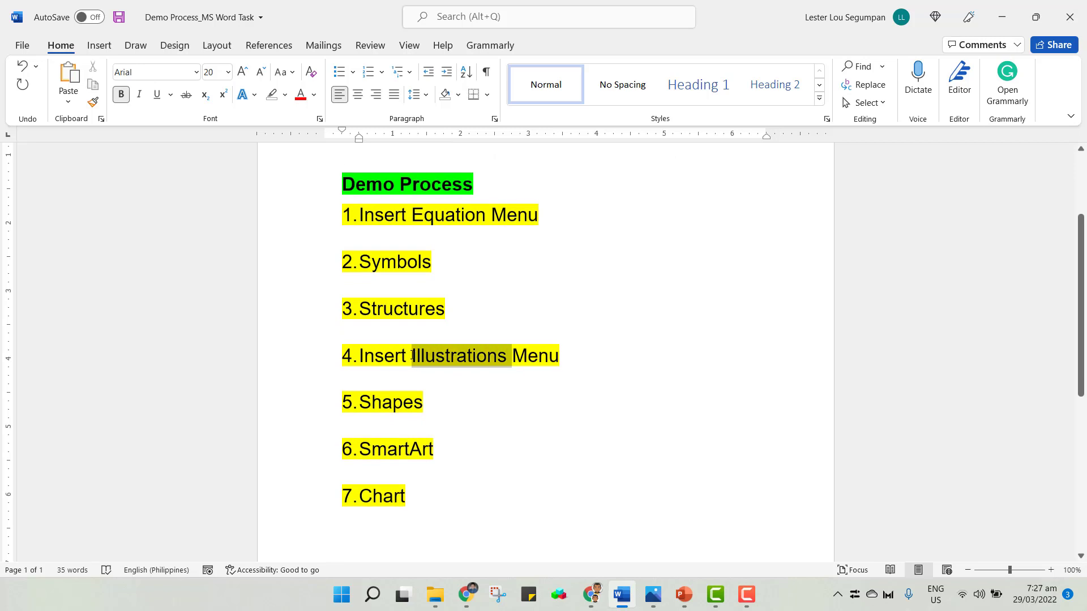
click(460, 363)
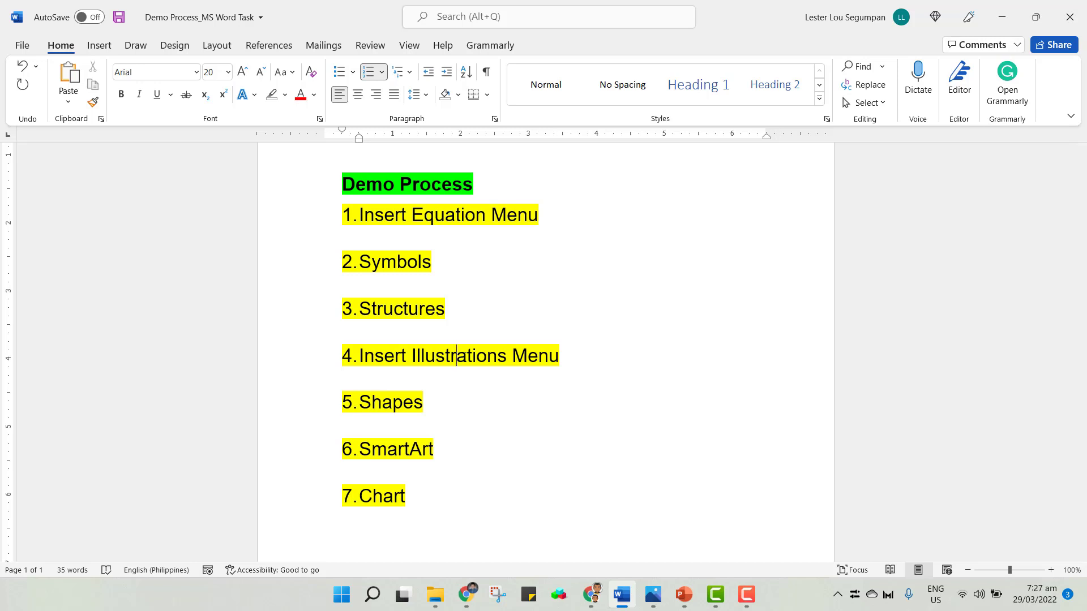
scroll(650, 289, up, 4)
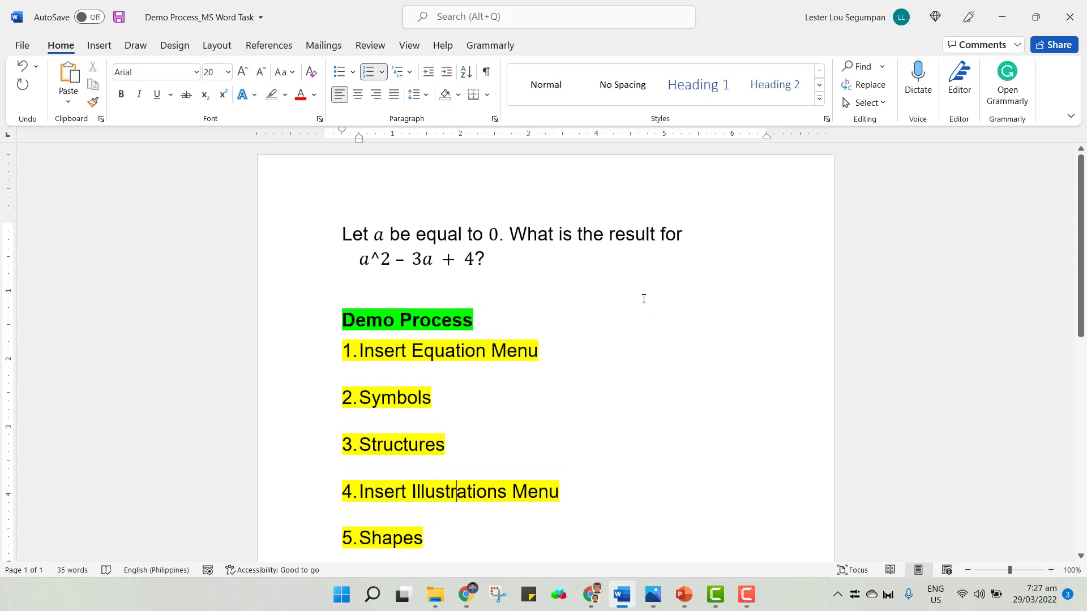
scroll(643, 297, down, 1)
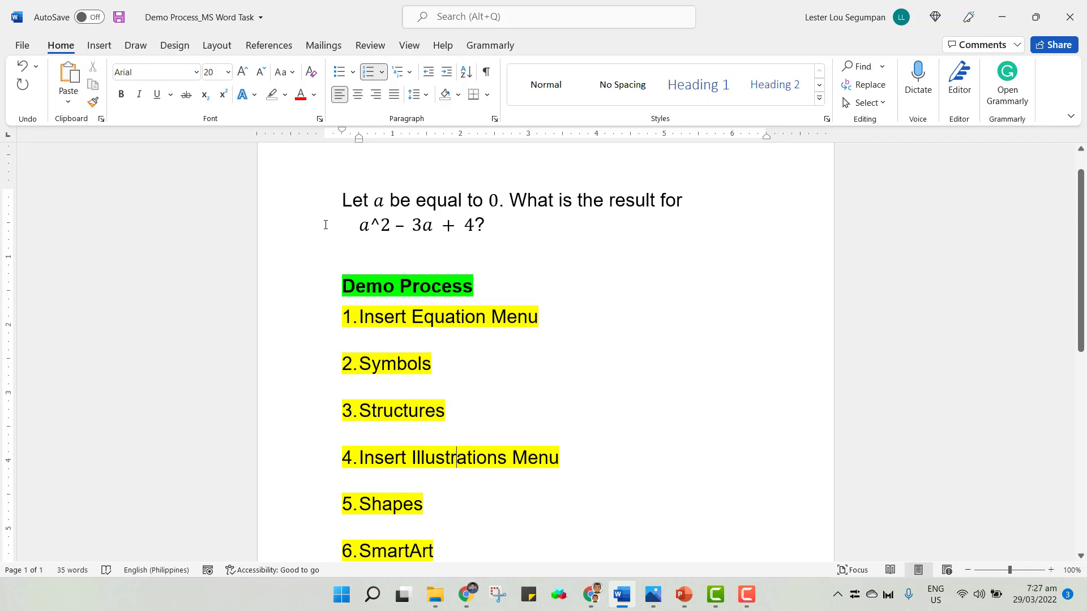
drag(536, 230, 344, 201)
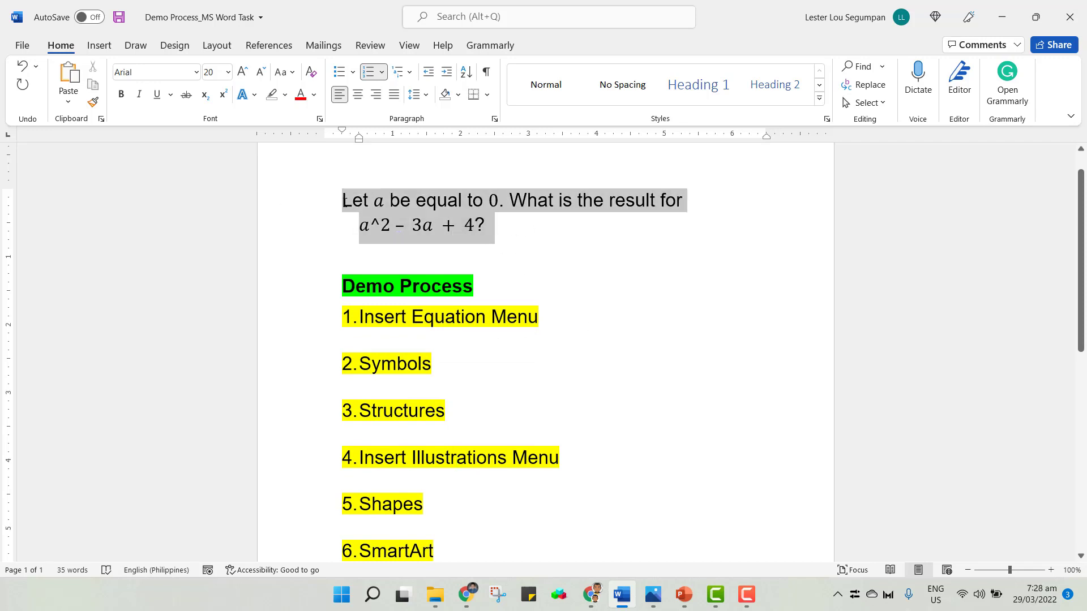
scroll(439, 274, down, 2)
click(443, 272)
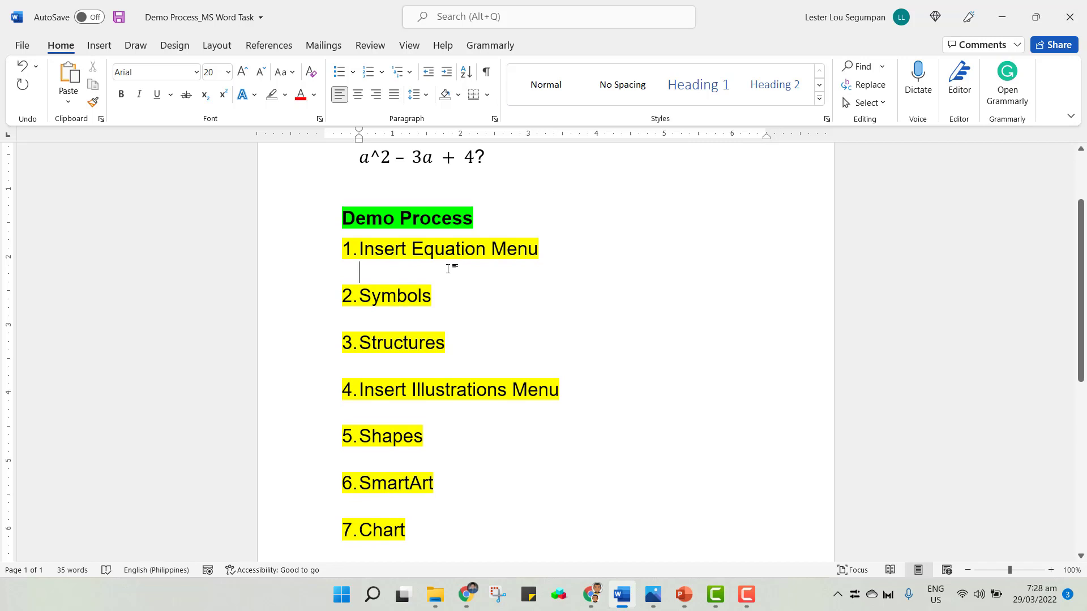
click(100, 46)
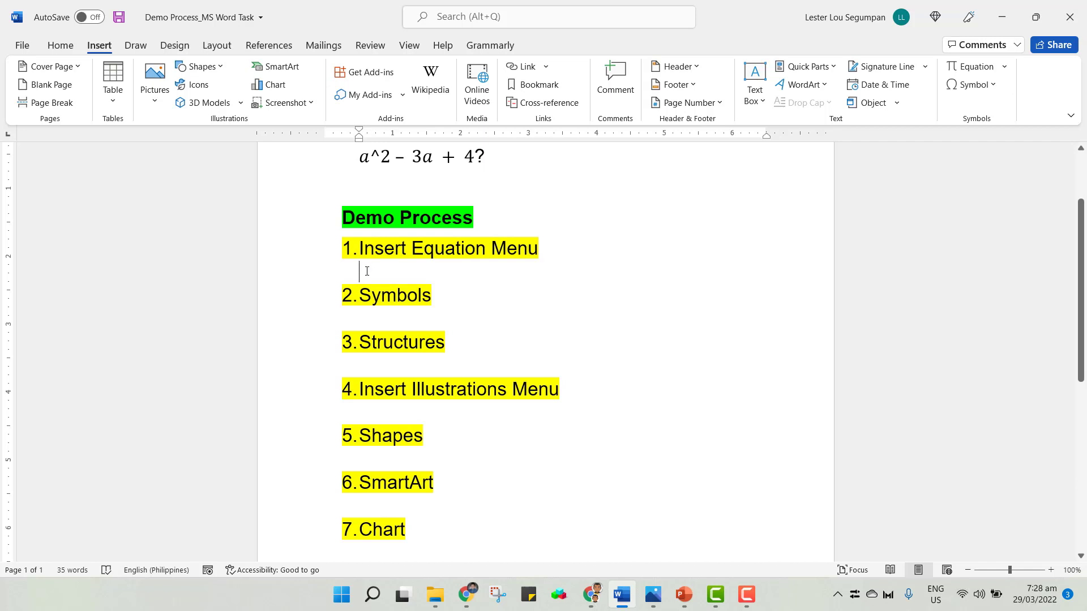
text(bdgffhh)
key(BackSpace)
key(BackSpace)
key(BackSpace)
key(BackSpace)
key(BackSpace)
key(BackSpace)
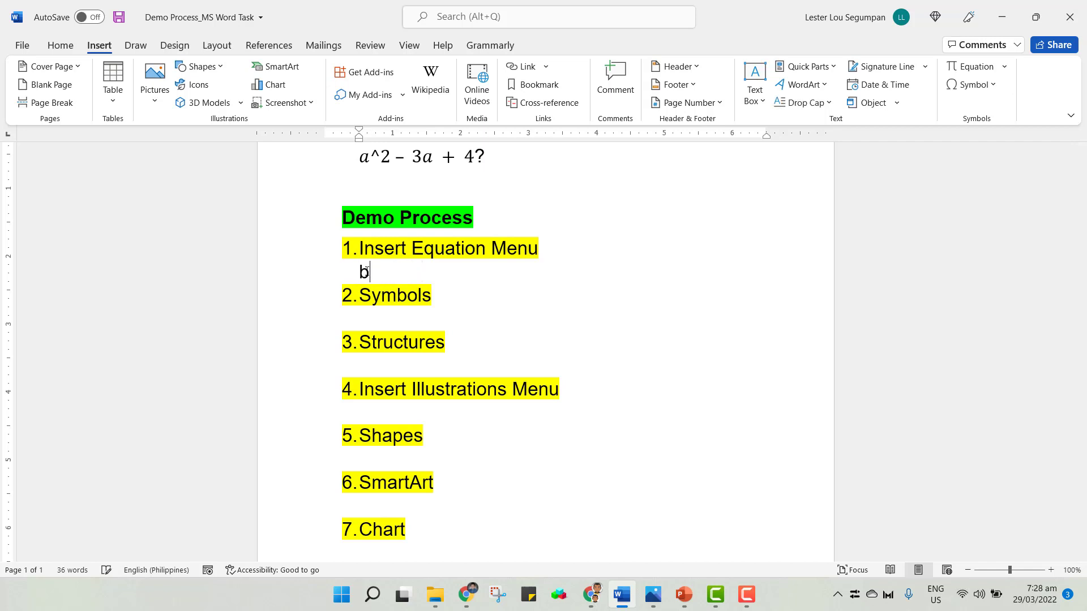
key(BackSpace)
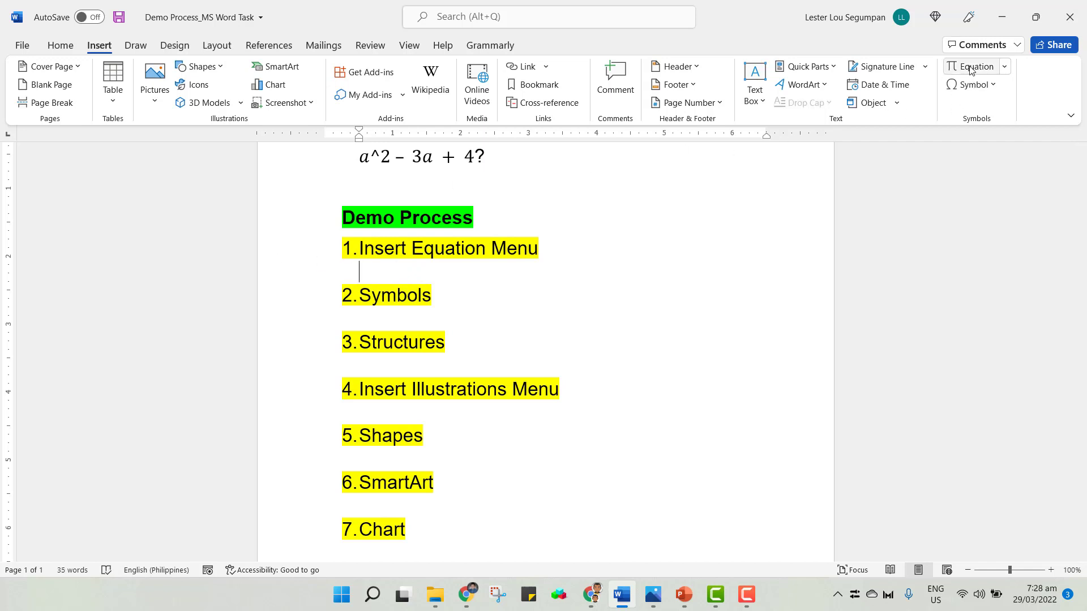
Insert a new equation reading xy + z on the empty line below item 1.
click(970, 67)
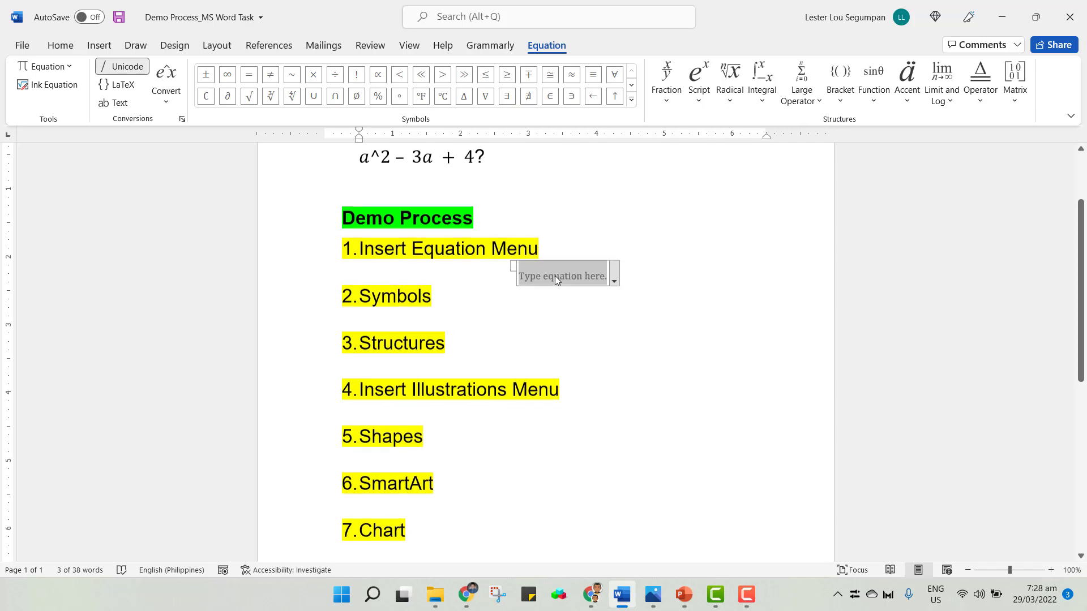
text(x)
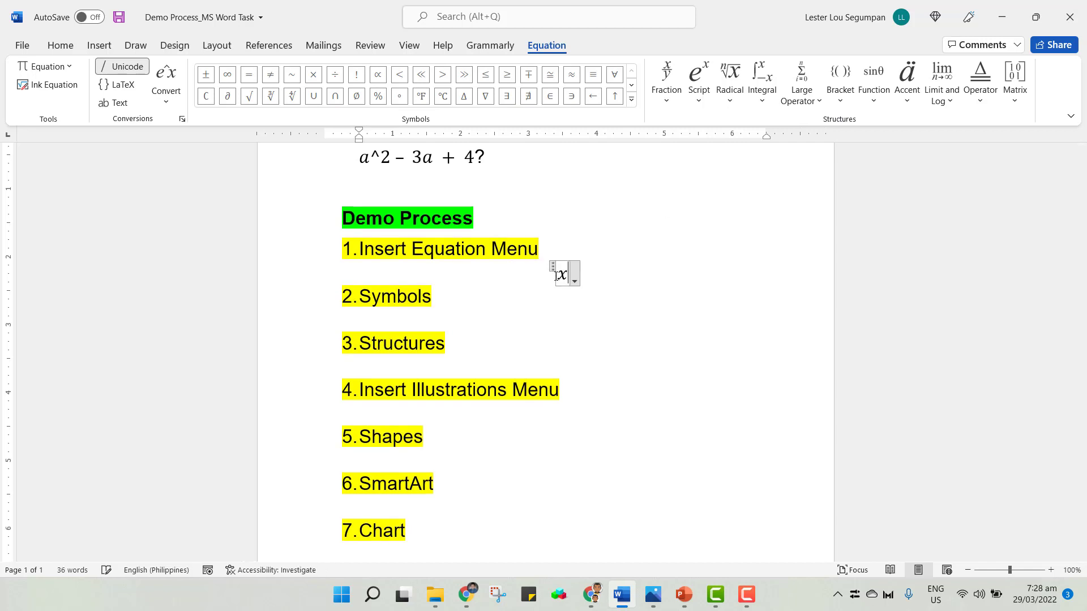
text(y )
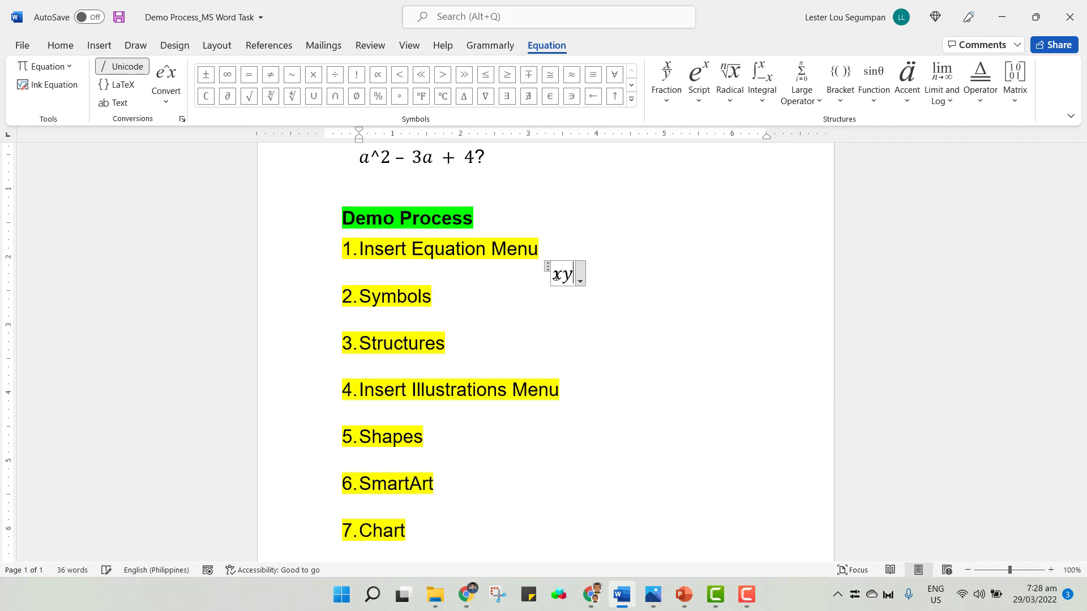
text(+ )
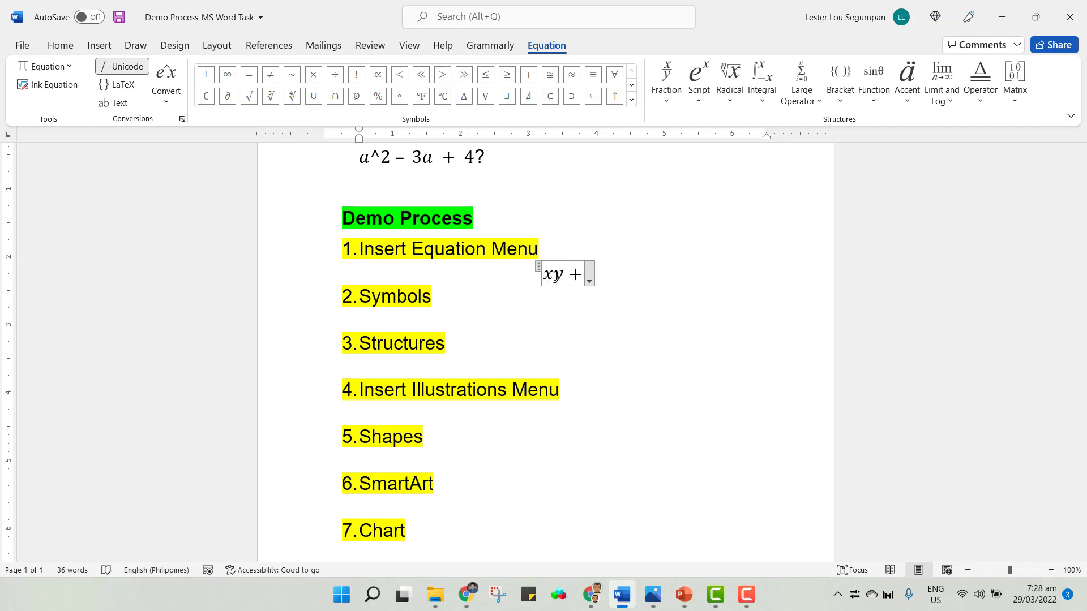
text(z)
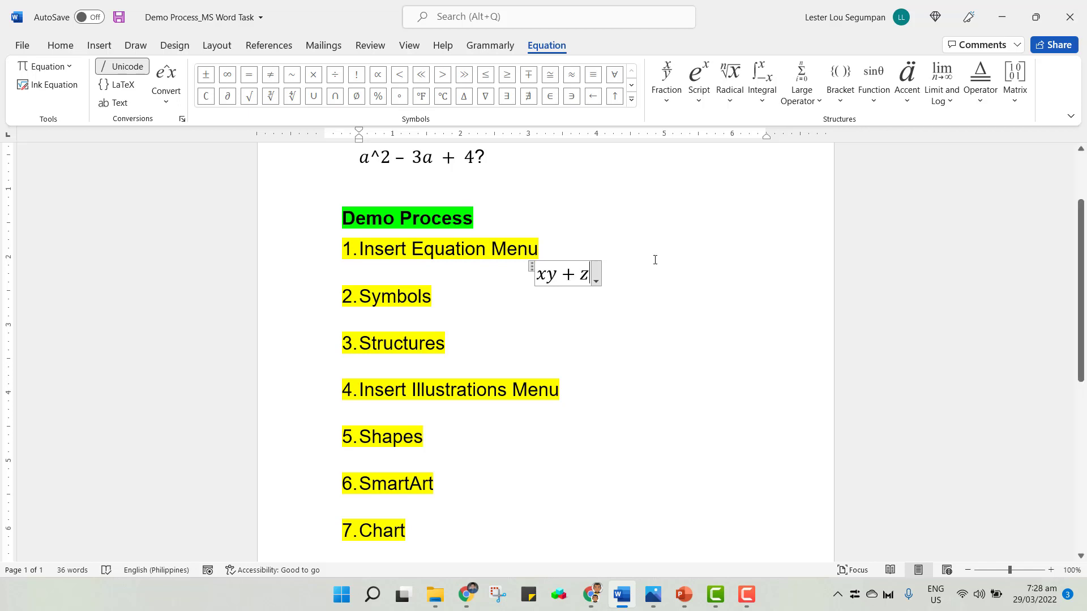
click(415, 274)
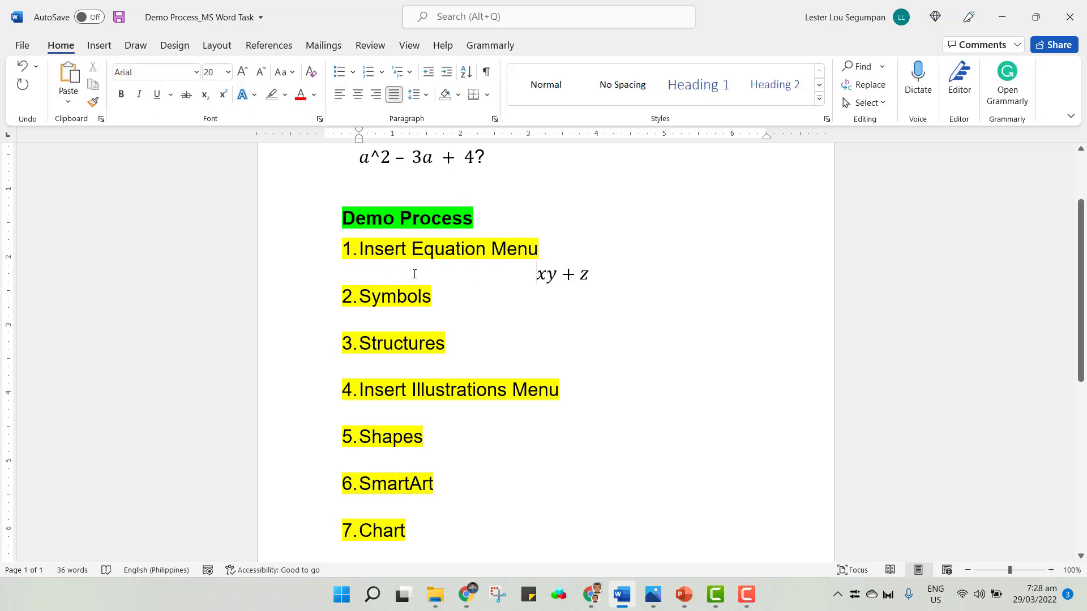
Left-align that line and type plain-text xy+z in front of the equation, keeping the x lowercase.
key(ctrl+l)
text(xy)
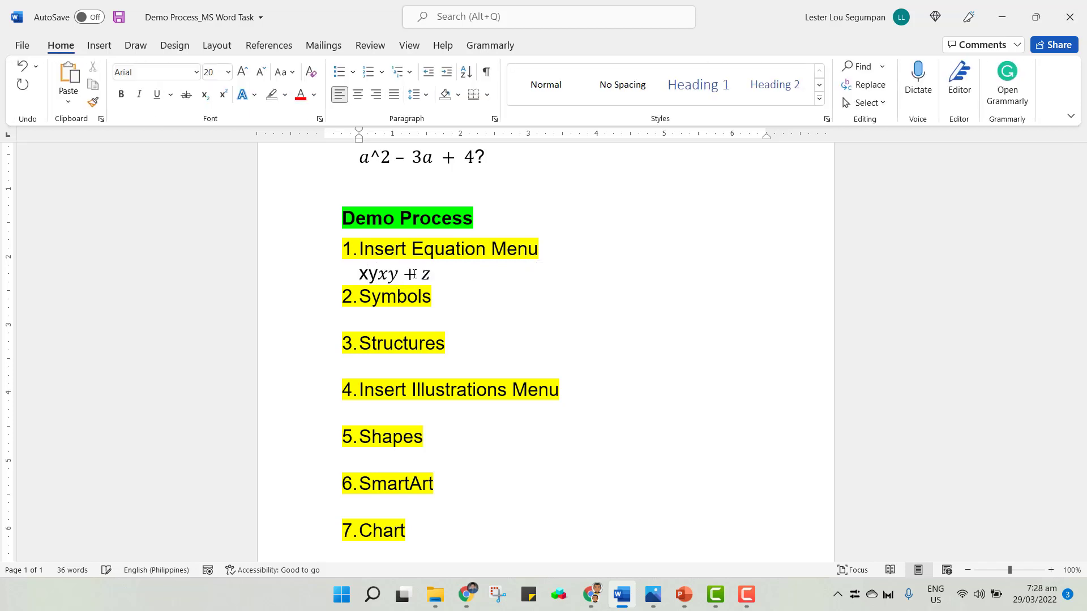
text(+z)
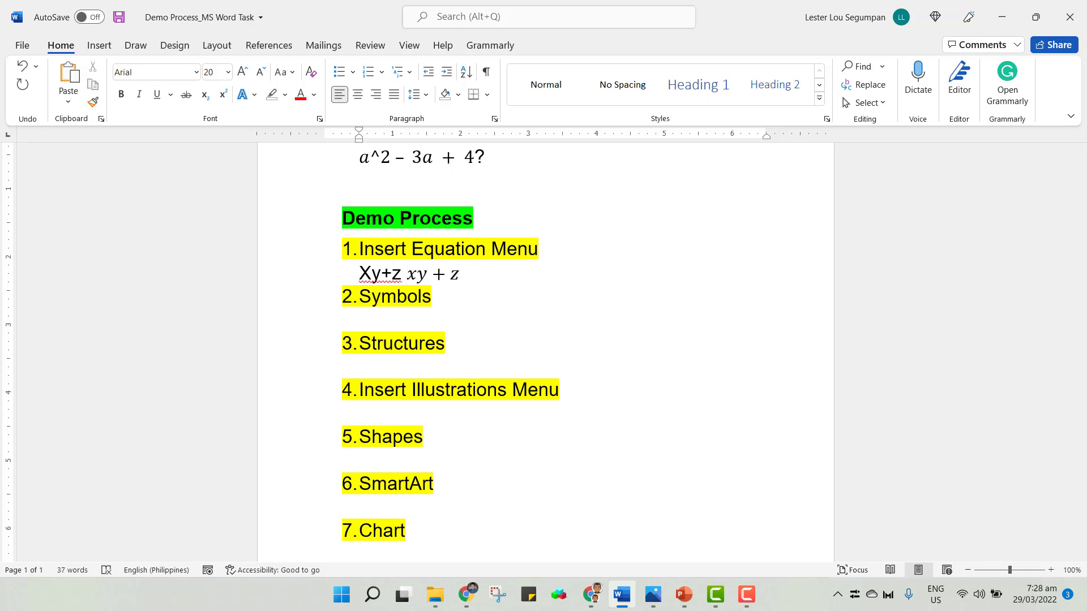
drag(359, 274, 369, 274)
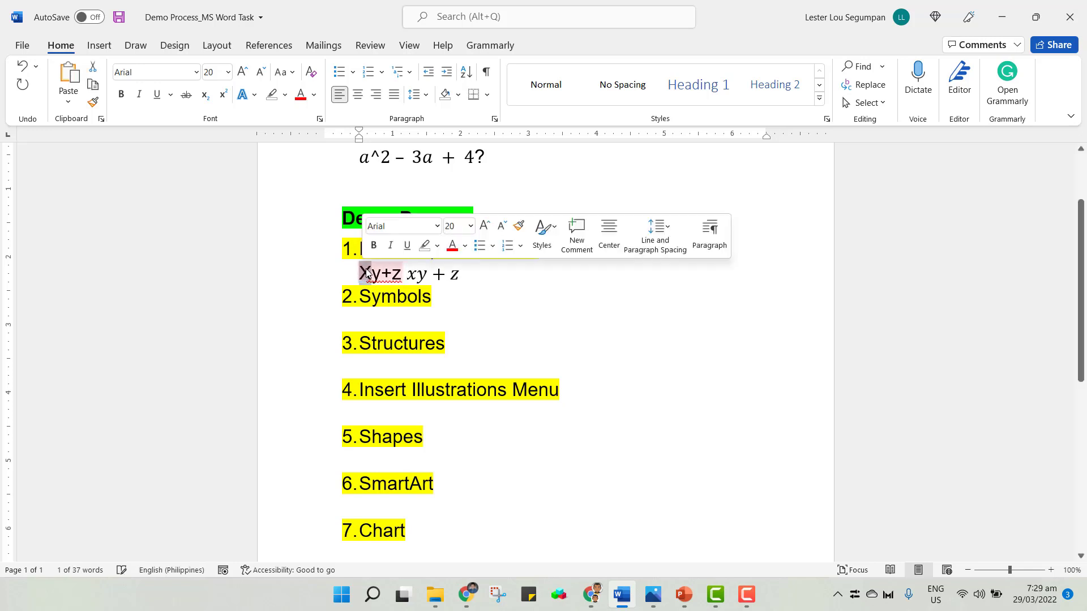
text(x)
click(406, 275)
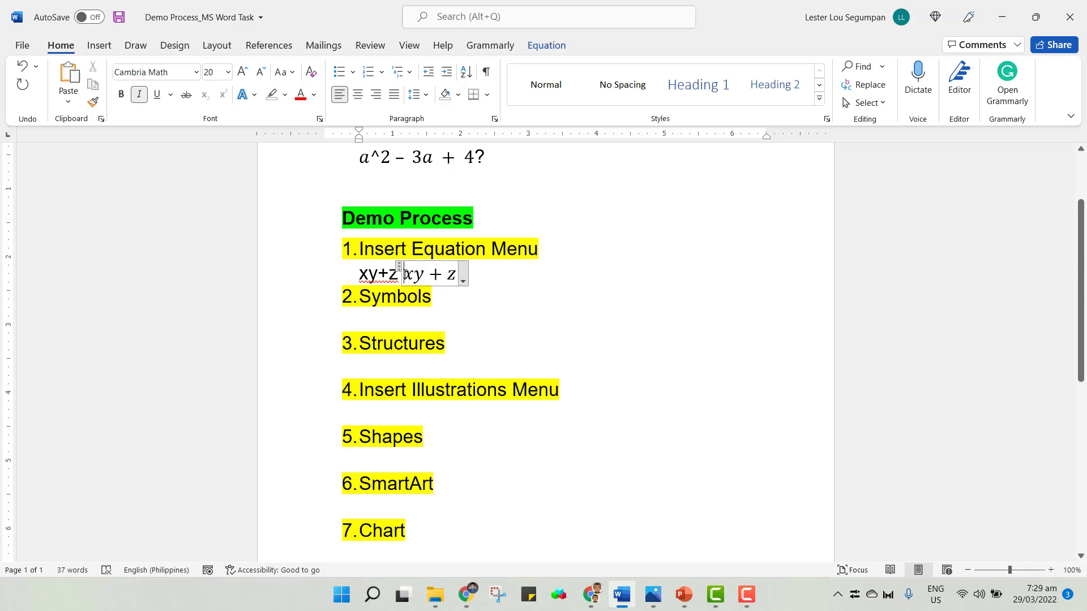
drag(406, 275, 461, 275)
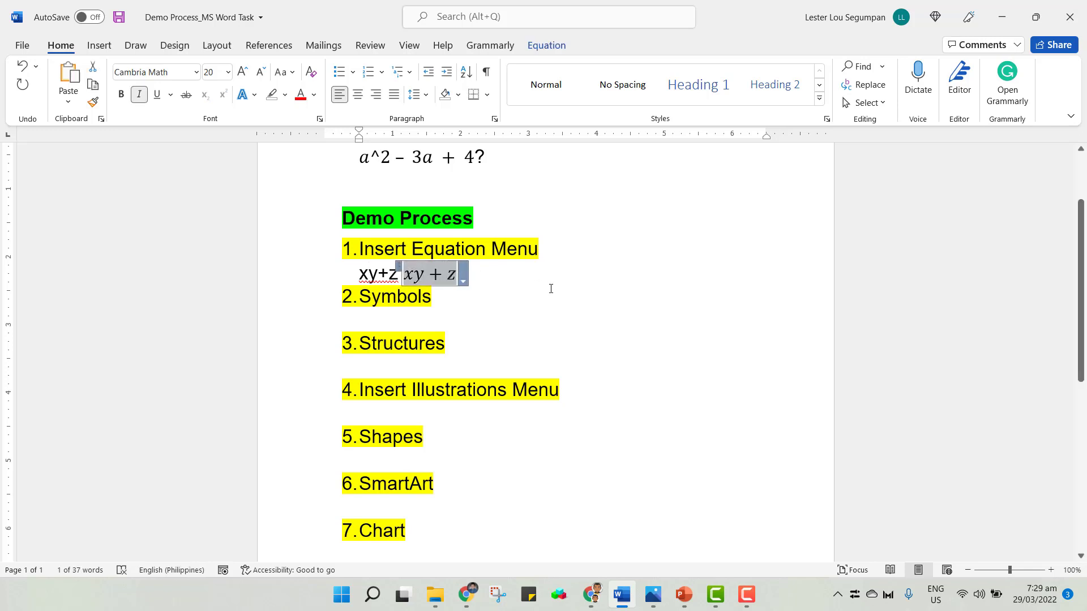
click(531, 277)
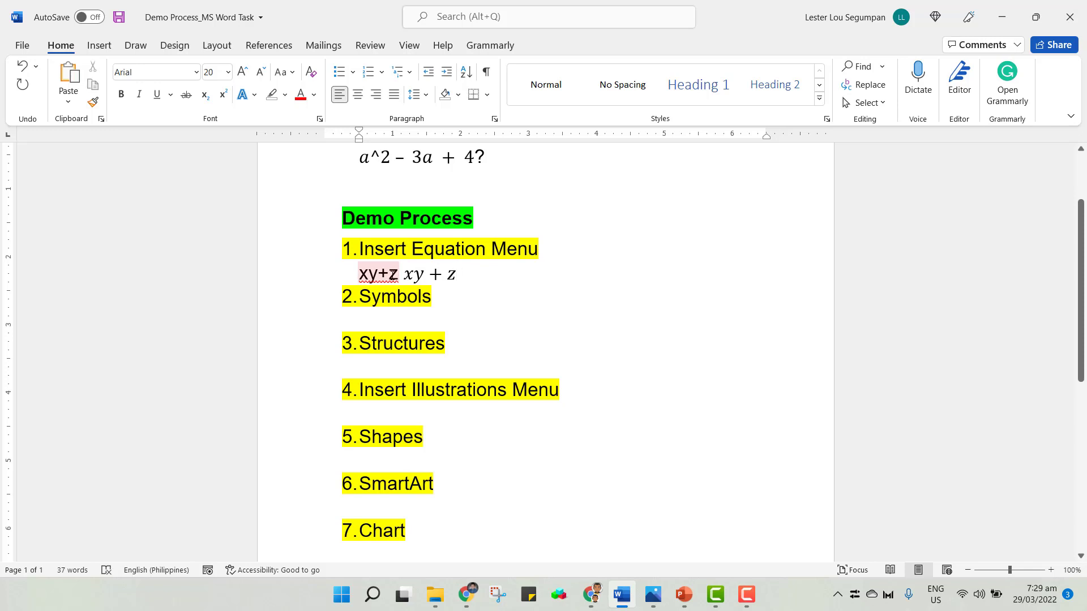
click(99, 45)
click(969, 68)
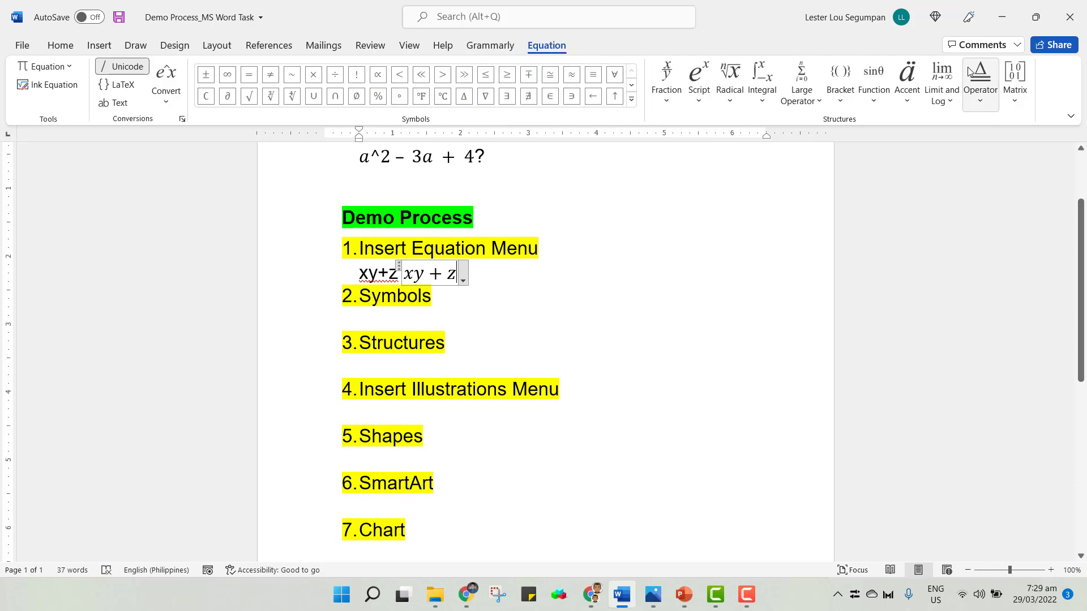
click(496, 271)
drag(464, 274, 354, 275)
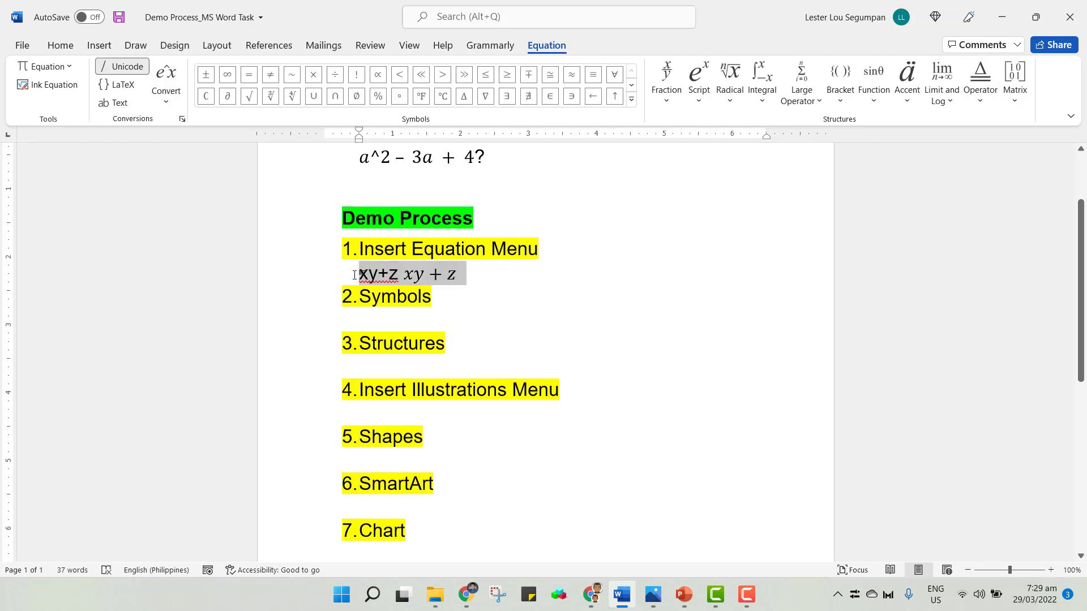
Insert a new equation reading dfgg on a new line below the xy+z line.
click(518, 277)
key(Return)
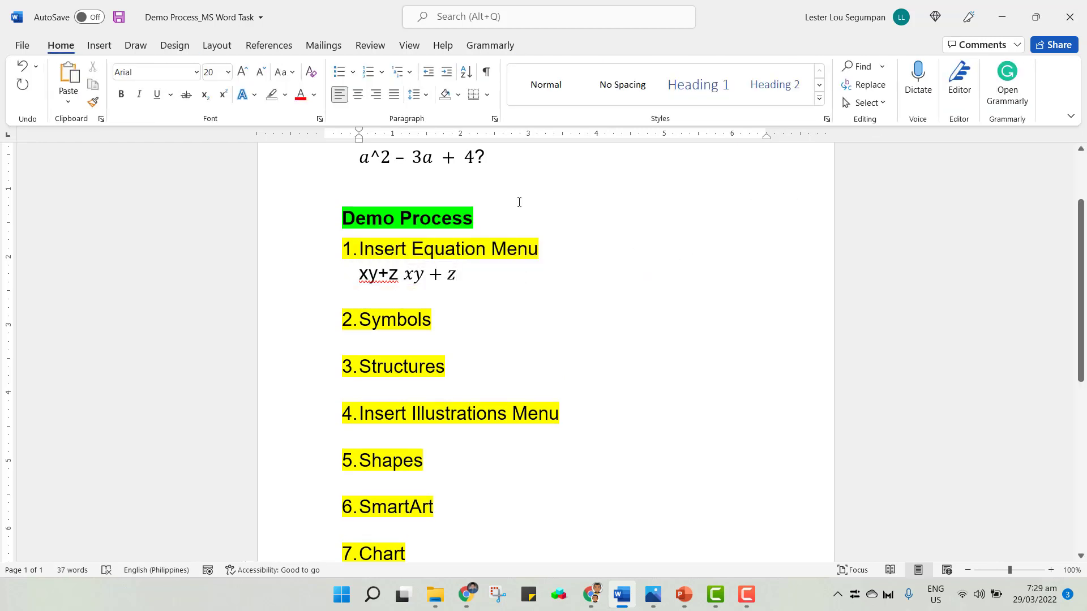
click(99, 45)
click(970, 69)
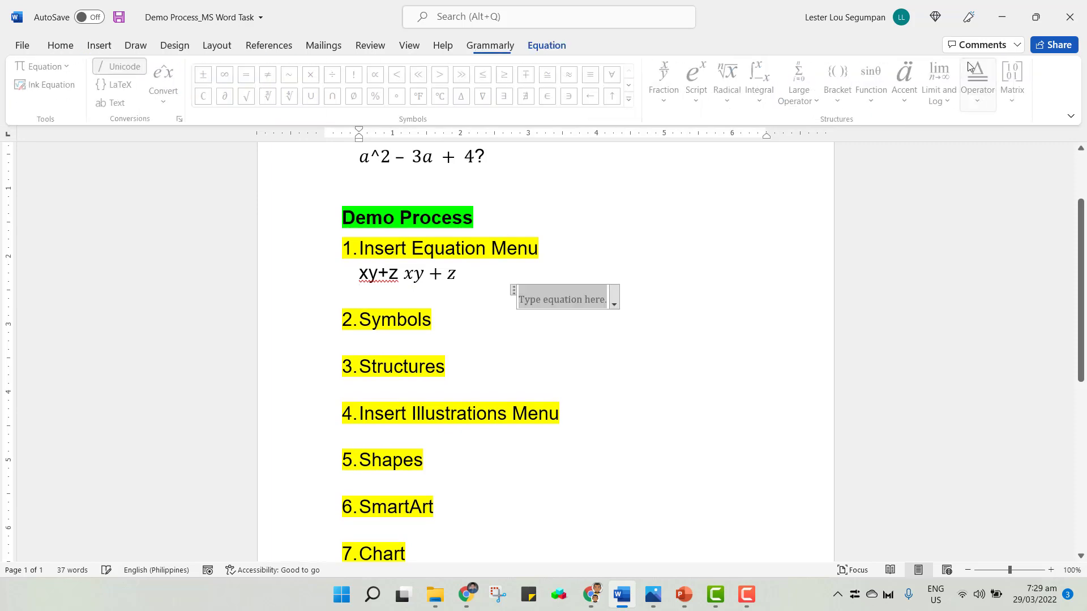
text(dfgg)
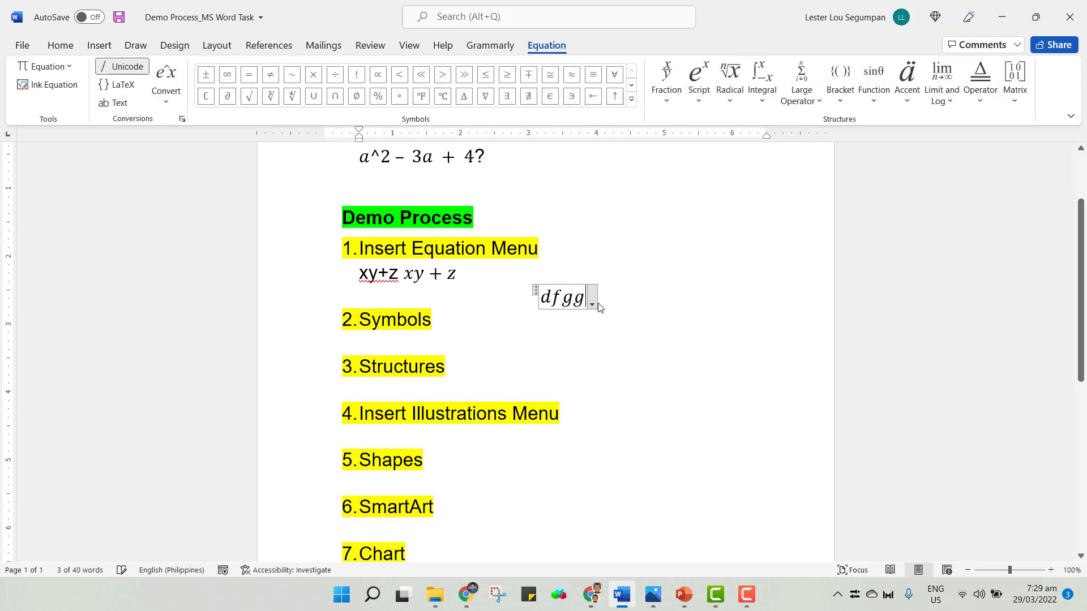
click(628, 298)
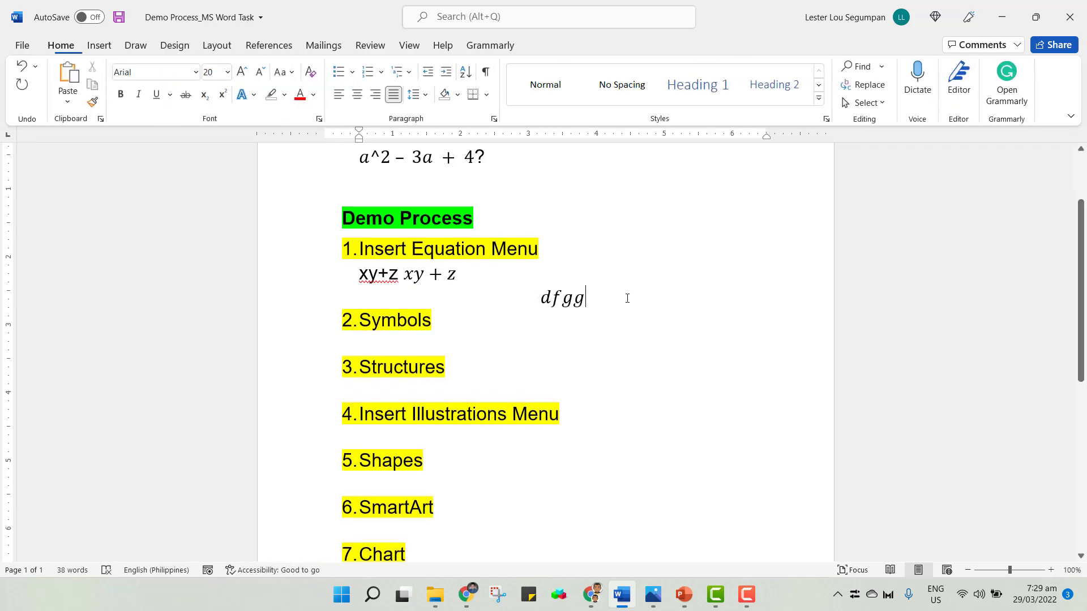
Insert another equation reading fgfg on a new line below the dfgg equation.
key(Return)
click(100, 47)
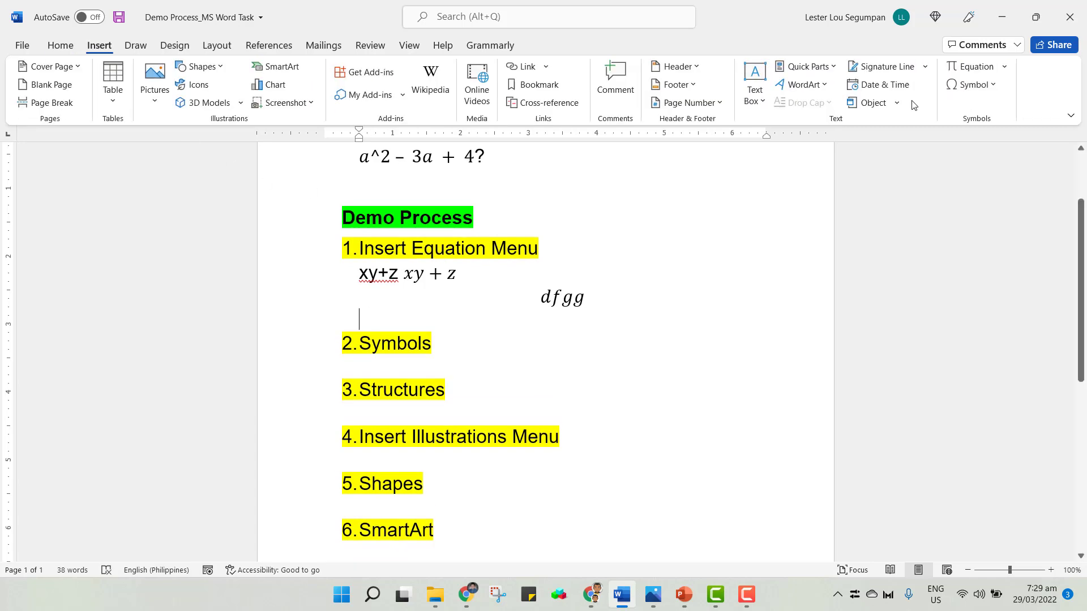
click(972, 67)
text(fgfg)
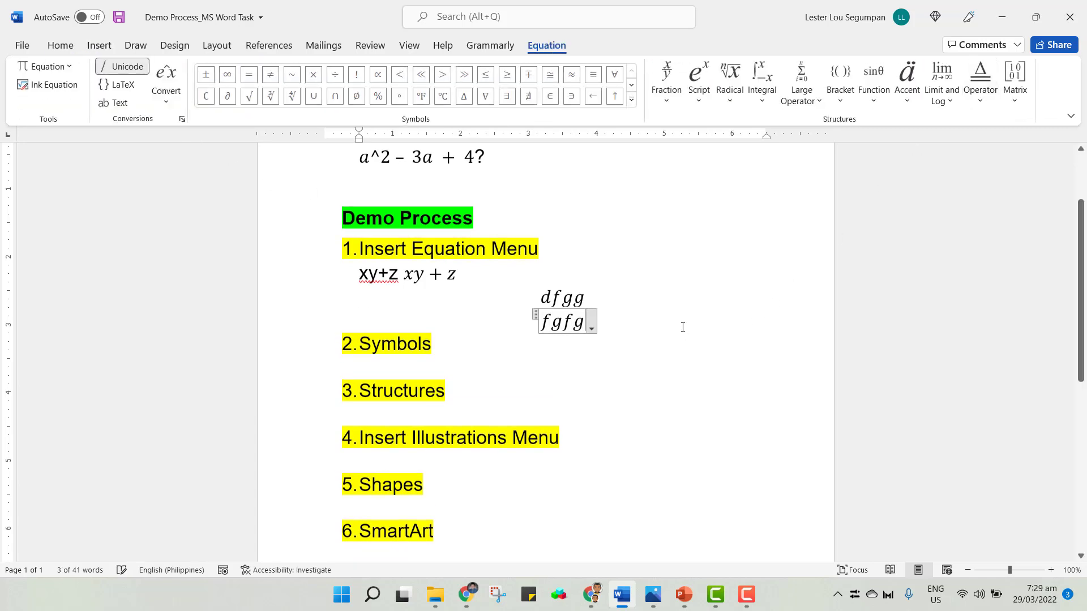
click(660, 320)
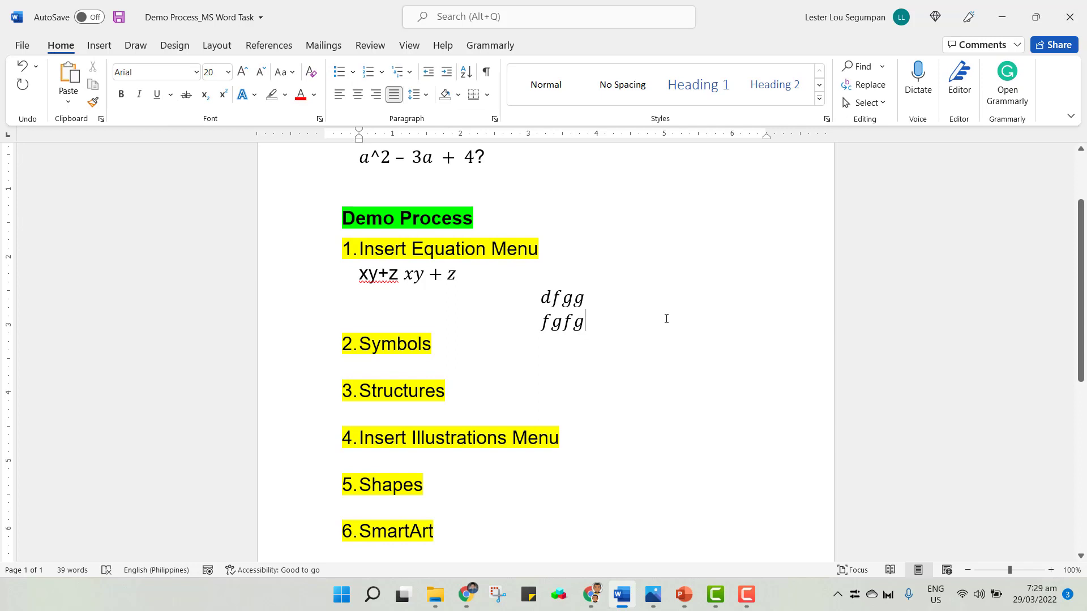
Type the plain text Alt + on a new line below the fgfg equation and start another line.
key(Return)
text(A)
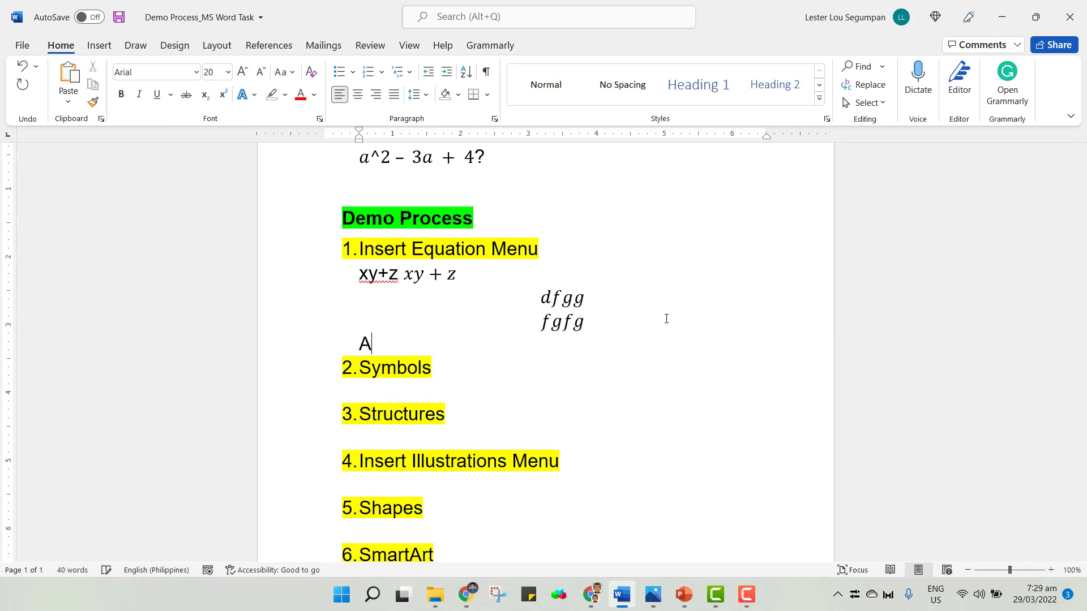
text(lt +)
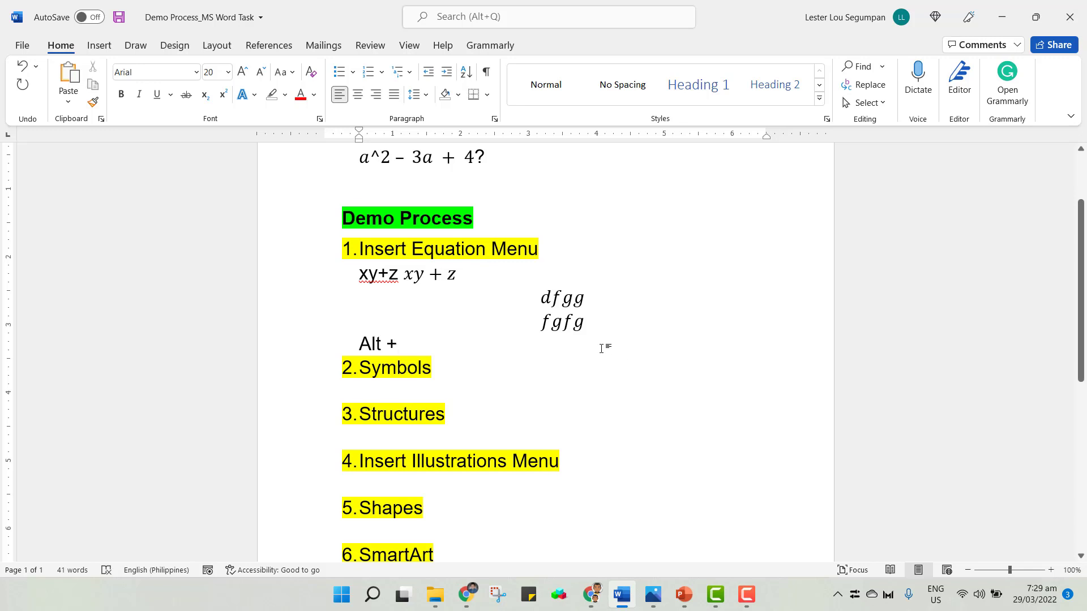
key(Return)
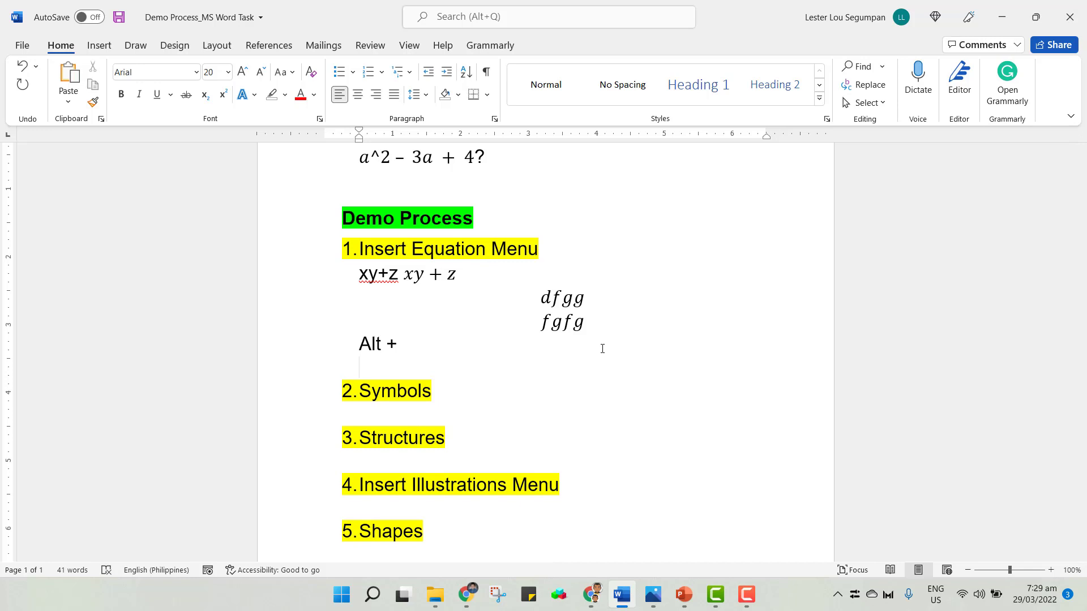
key(alt+equal)
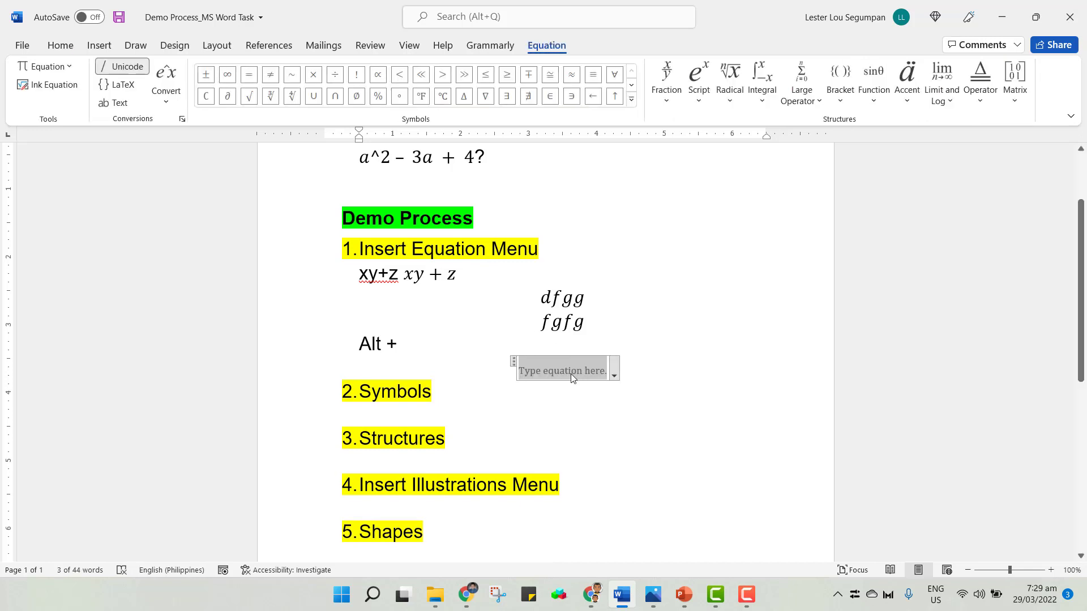
click(101, 47)
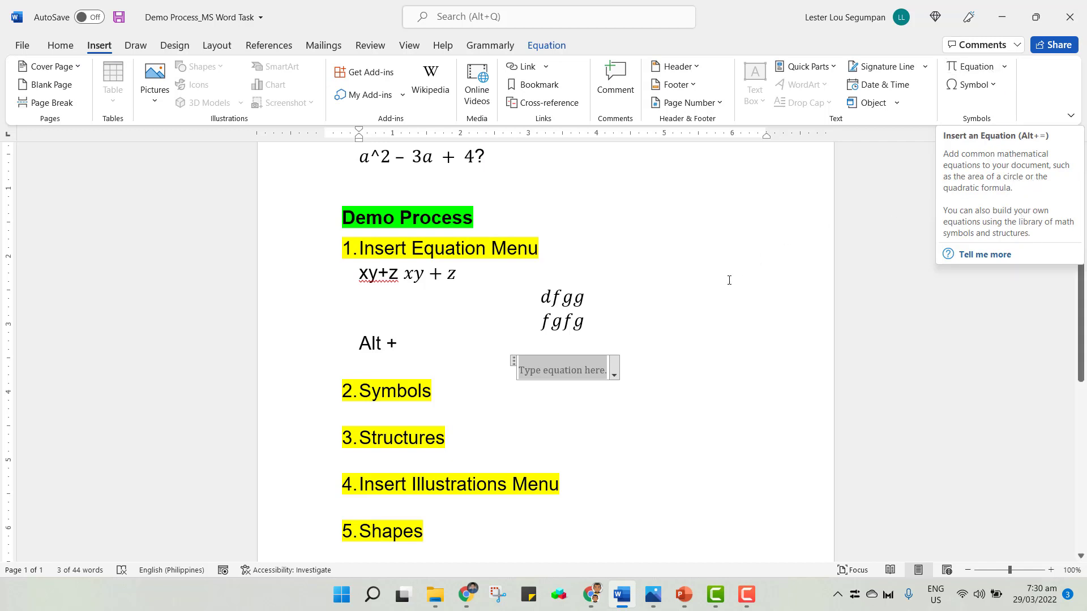
click(671, 368)
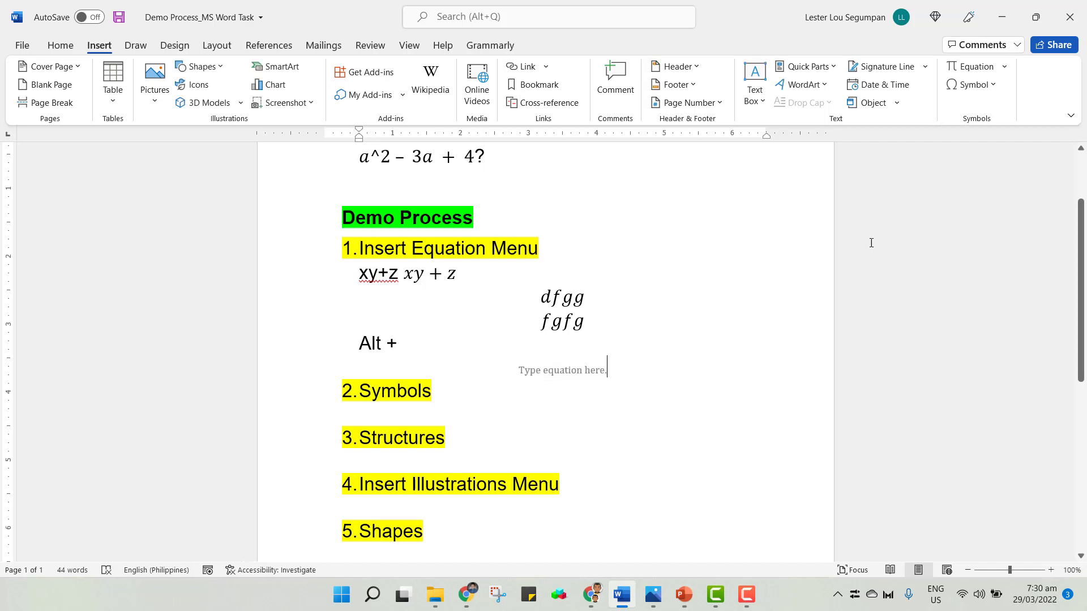
Browse the built-in equations offered by the Equation command's gallery.
click(1005, 68)
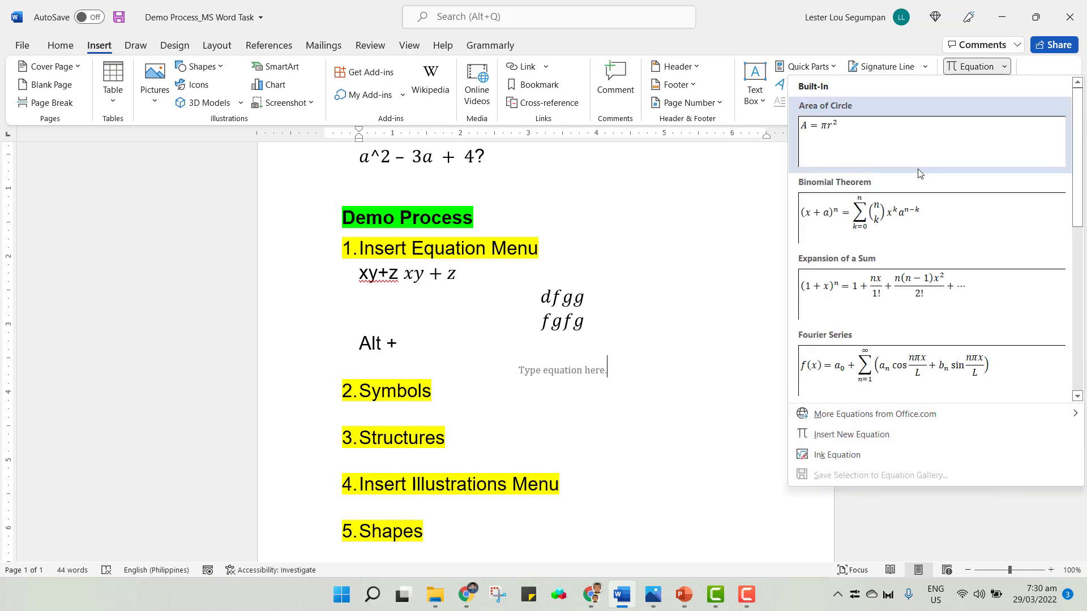
scroll(929, 283, down, 5)
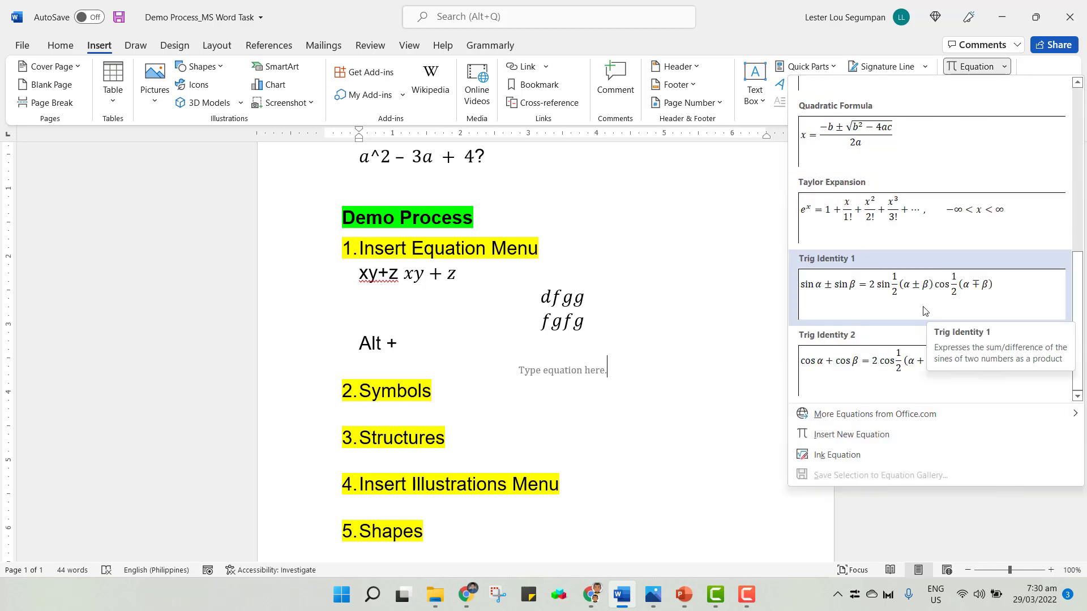
scroll(927, 310, up, 5)
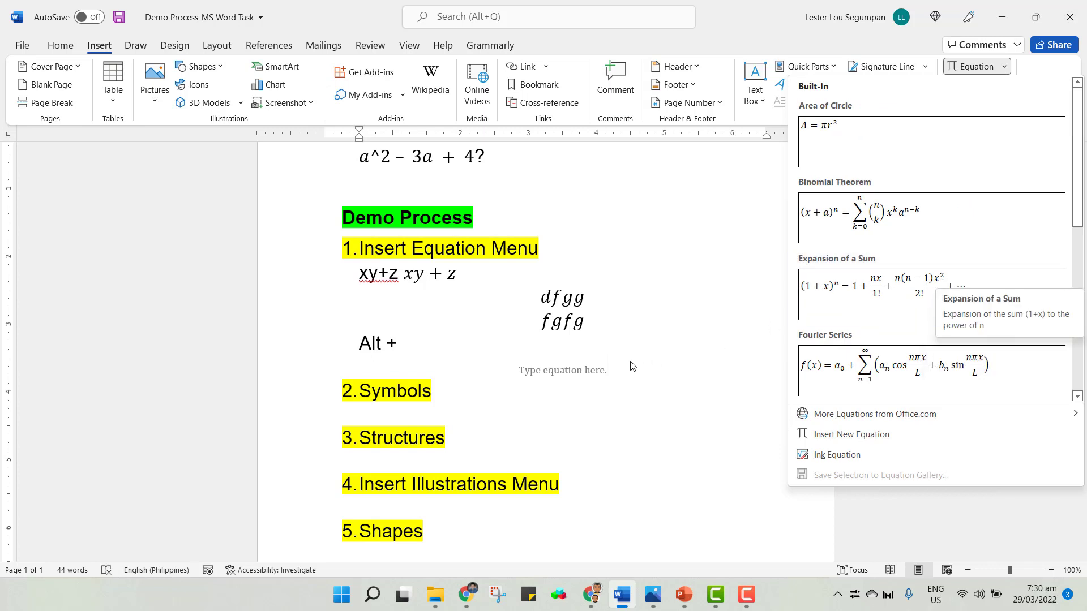
click(650, 363)
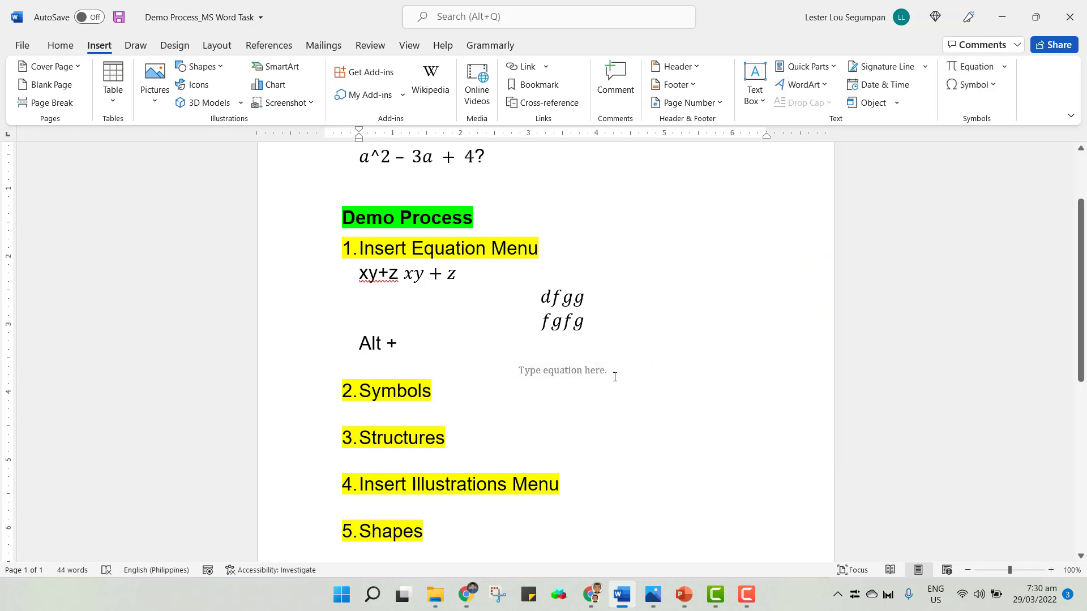
Delete the empty equation placeholder below the Alt + line.
click(580, 376)
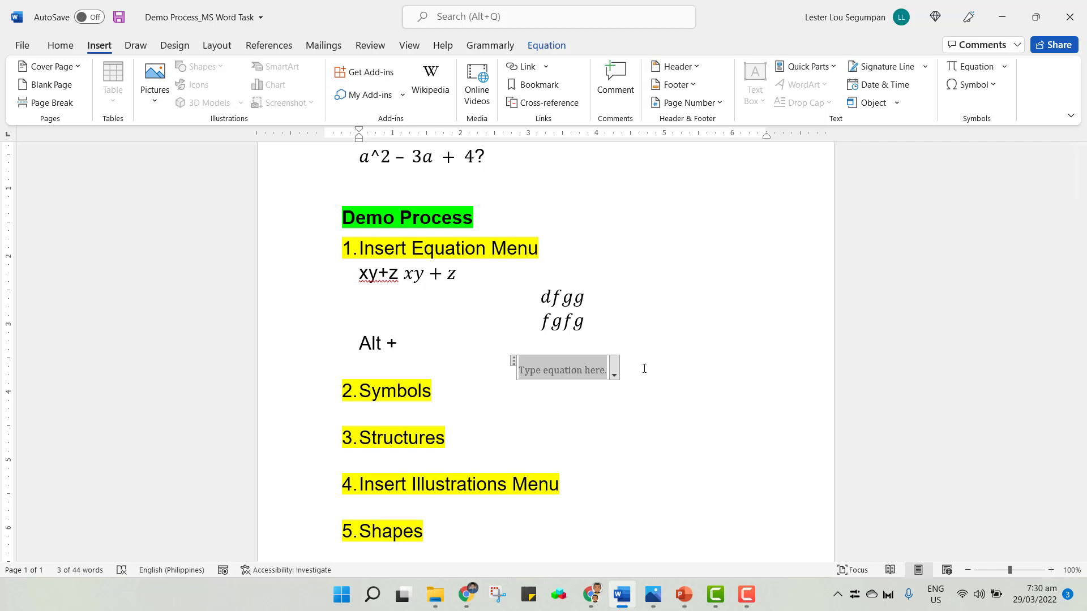
scroll(612, 398, up, 1)
click(613, 400)
click(599, 401)
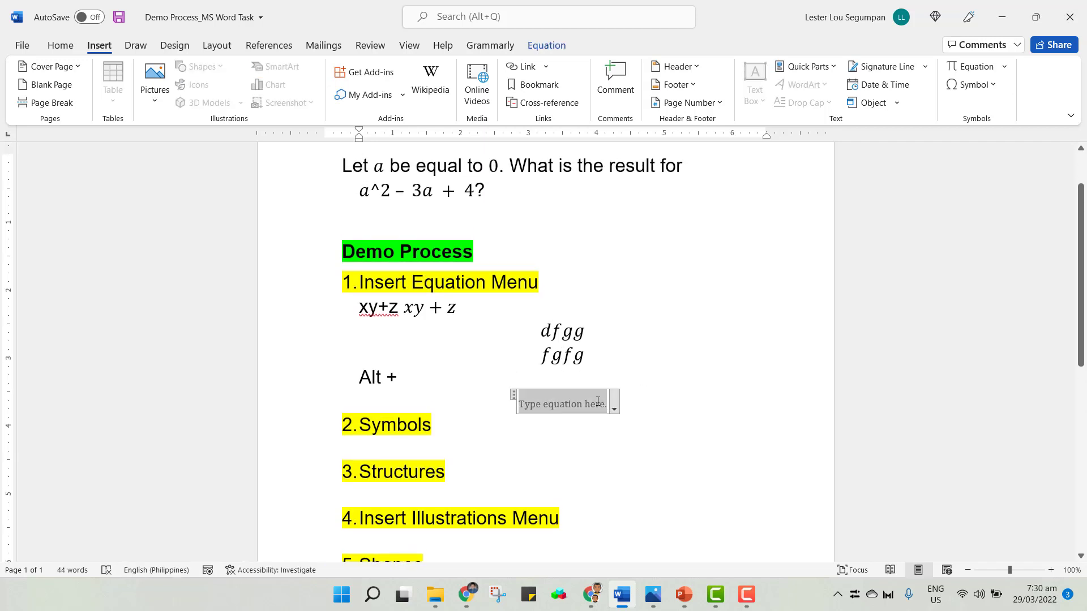
key(BackSpace)
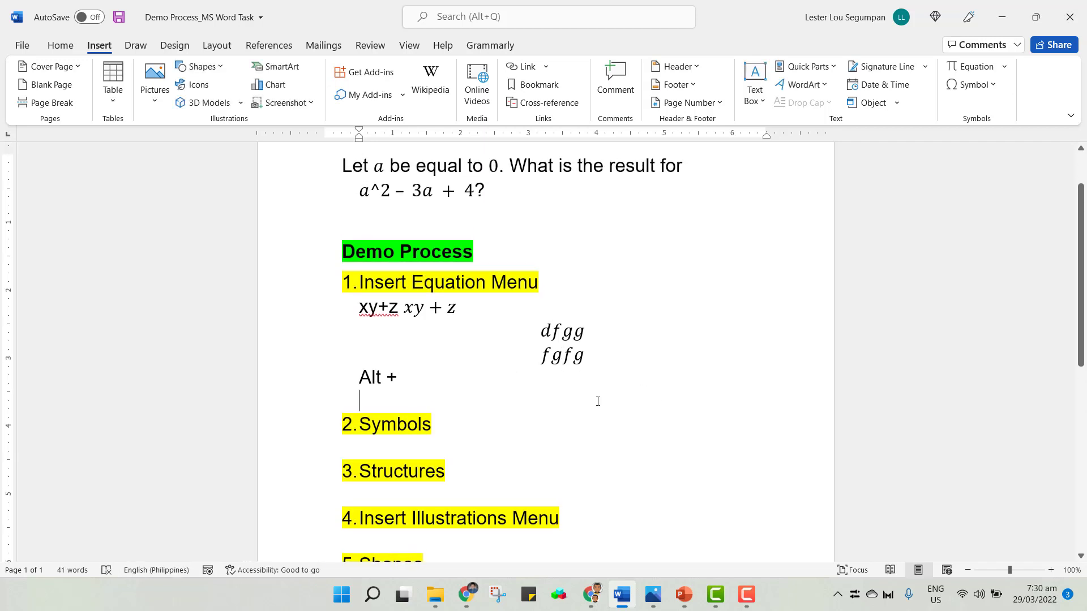
Insert an empty equation below the Alt + line with the shortcut and start a new line after it.
key(alt+equal)
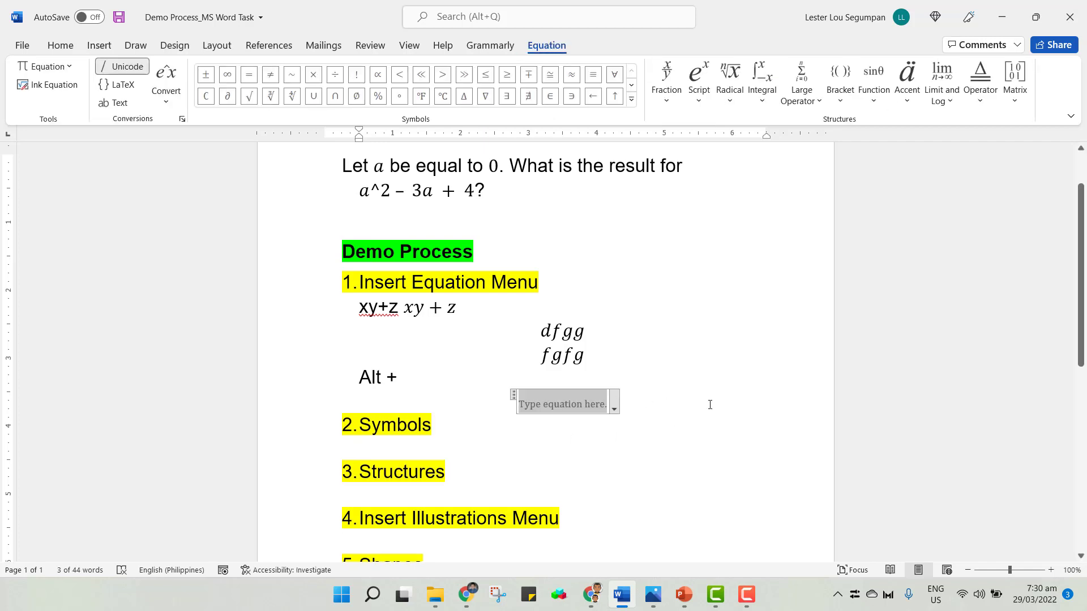
click(637, 407)
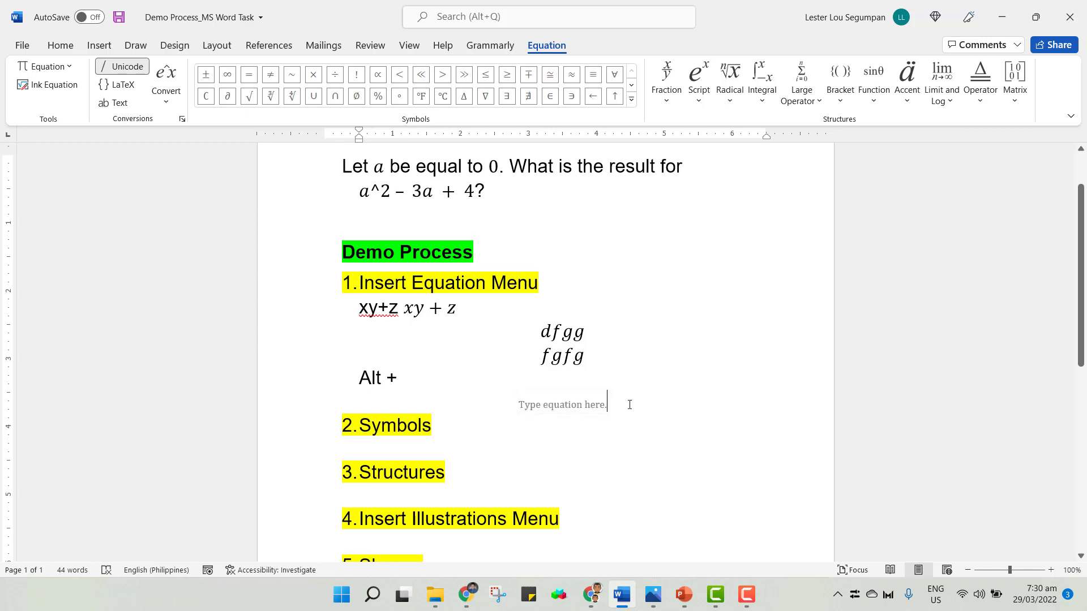
key(Right)
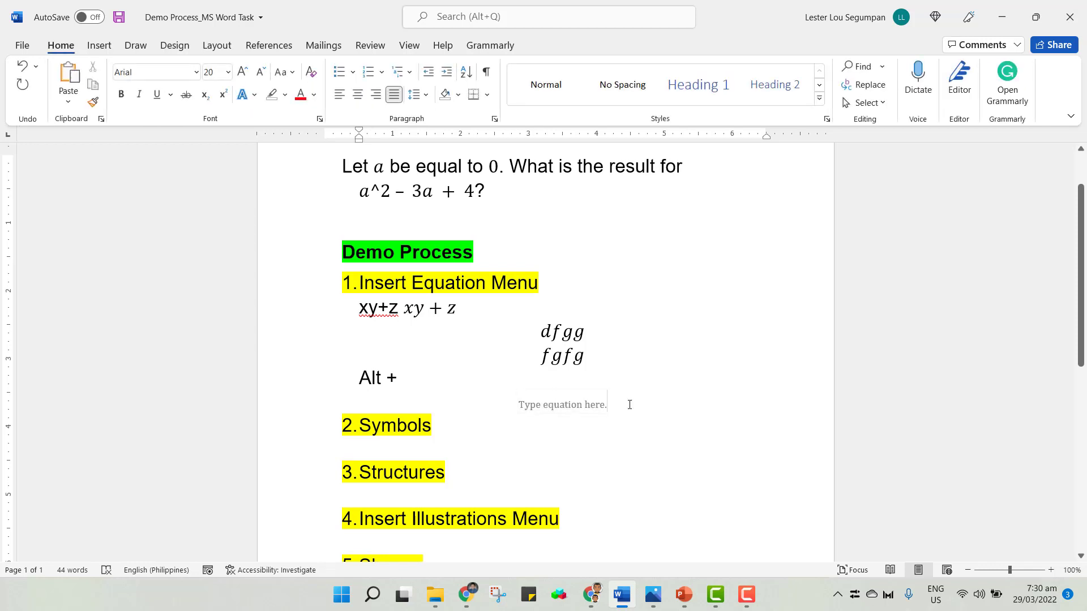
key(Return)
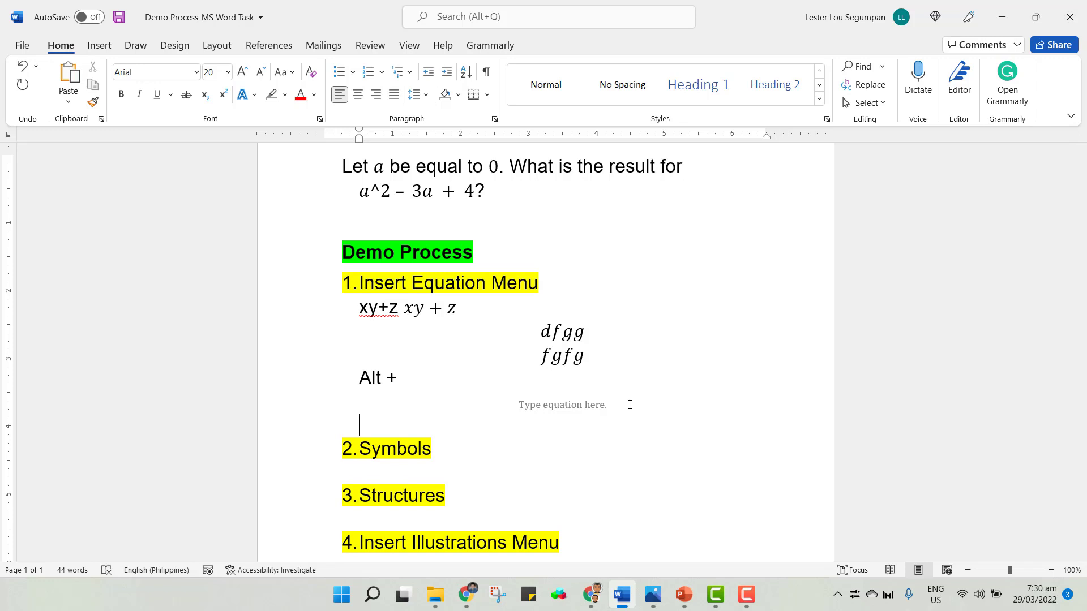
Type mn + 2 with a lowercase m on the new line and convert it into an equation.
text(mn + 2)
drag(373, 420, 359, 425)
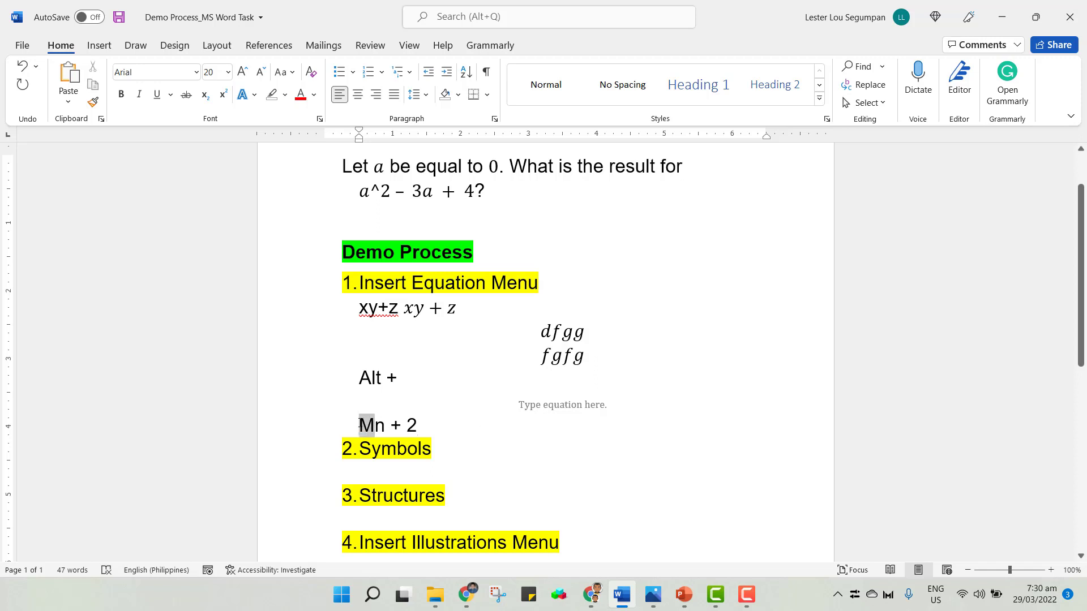
text(m)
drag(438, 424, 359, 425)
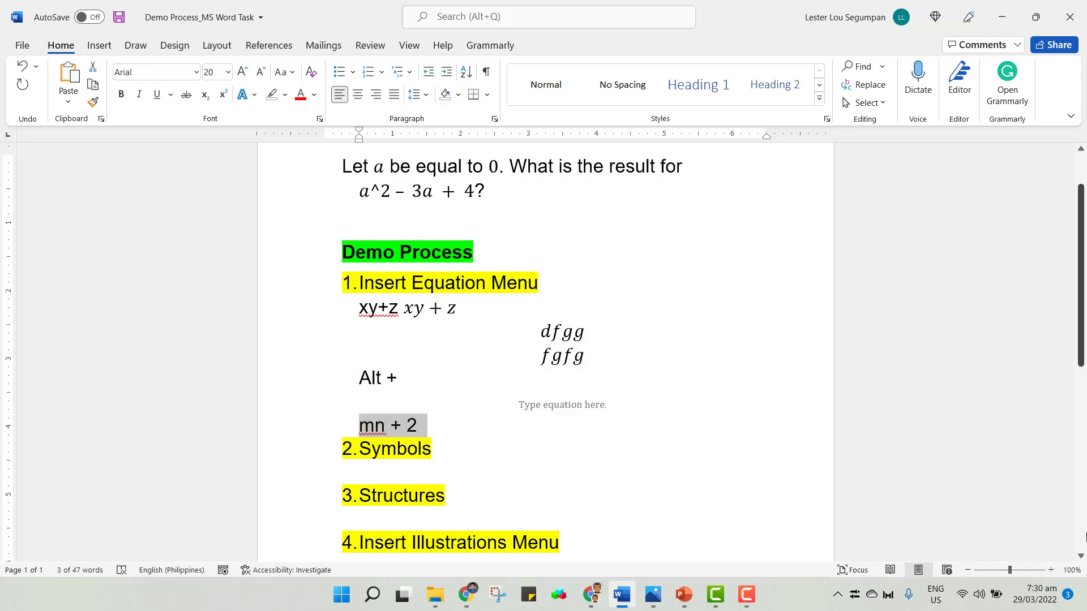
key(alt+equal)
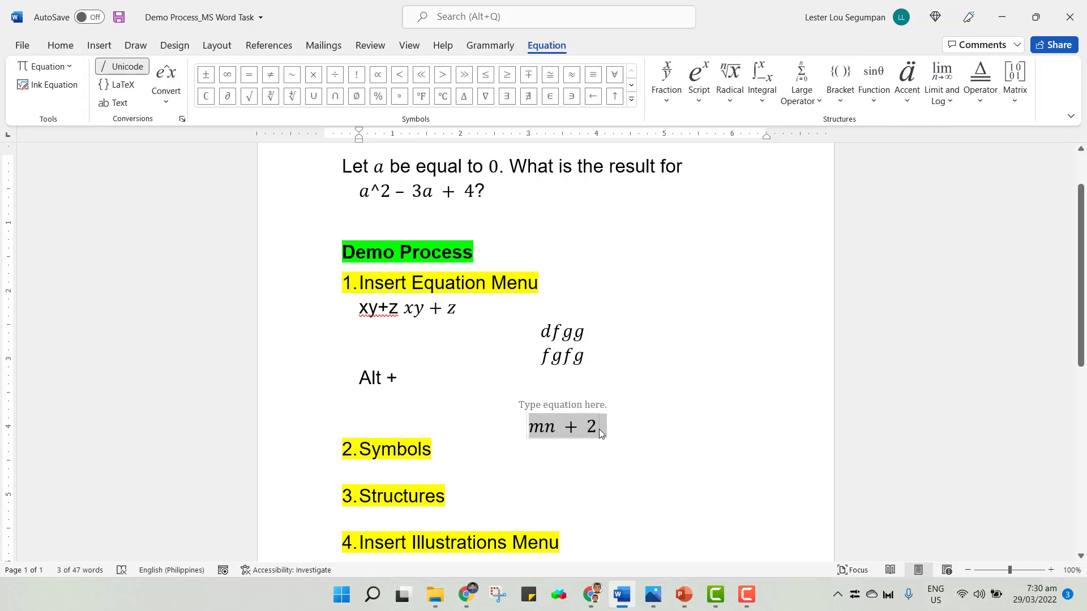
Type 1/2 on a new line below and convert it into an equation.
click(617, 427)
key(Return)
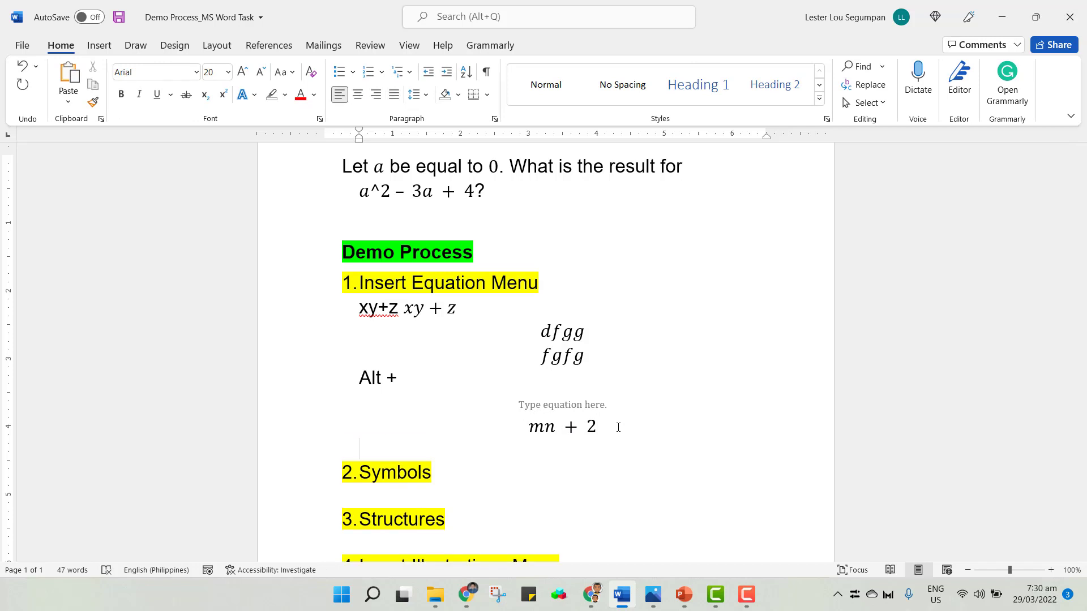
text(2)
key(BackSpace)
text(1/2)
double_click(380, 450)
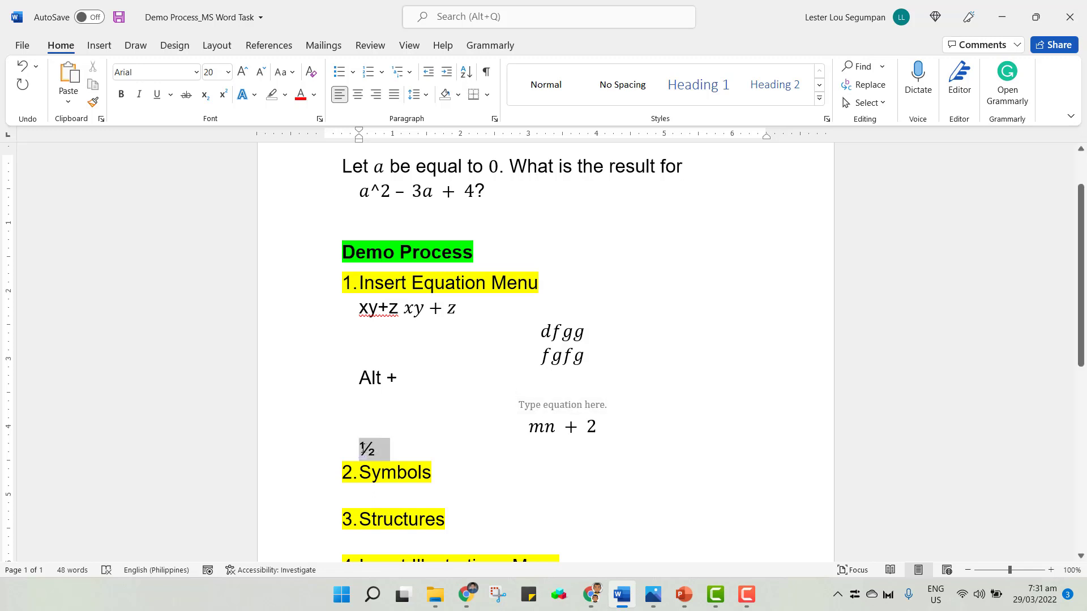
key(alt+equal)
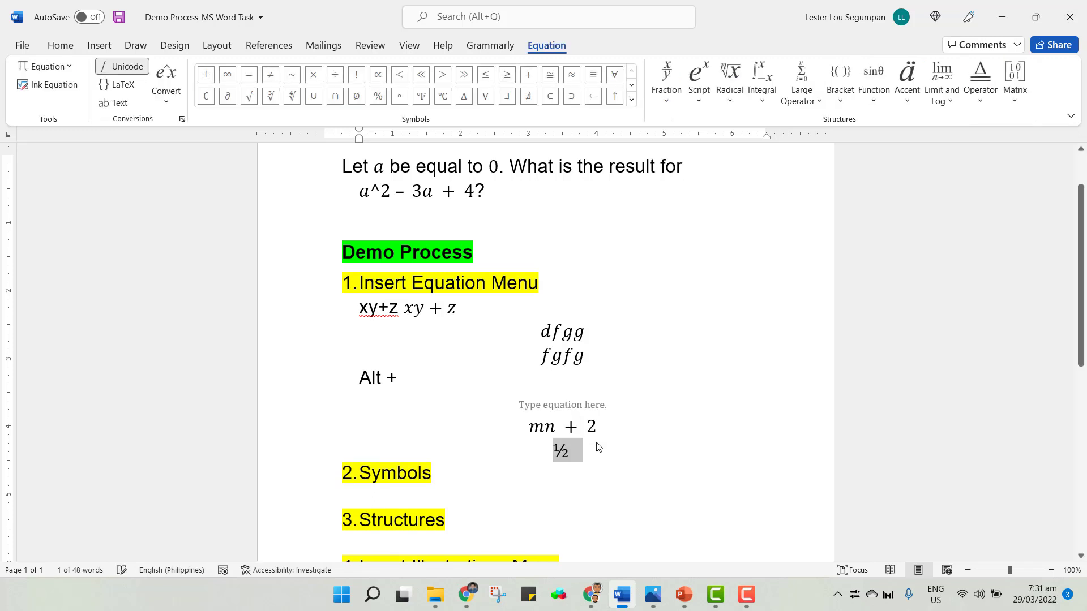
Place the cursor on the blank line below the Symbols item and browse the More Symbols dialog before closing it.
click(590, 456)
click(573, 448)
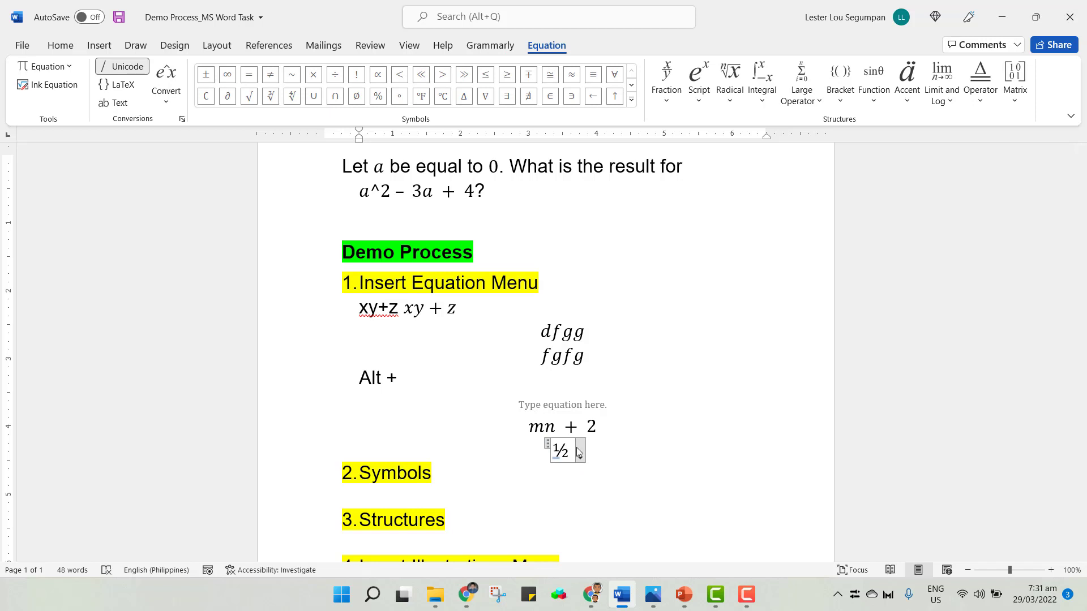
scroll(571, 448, down, 1)
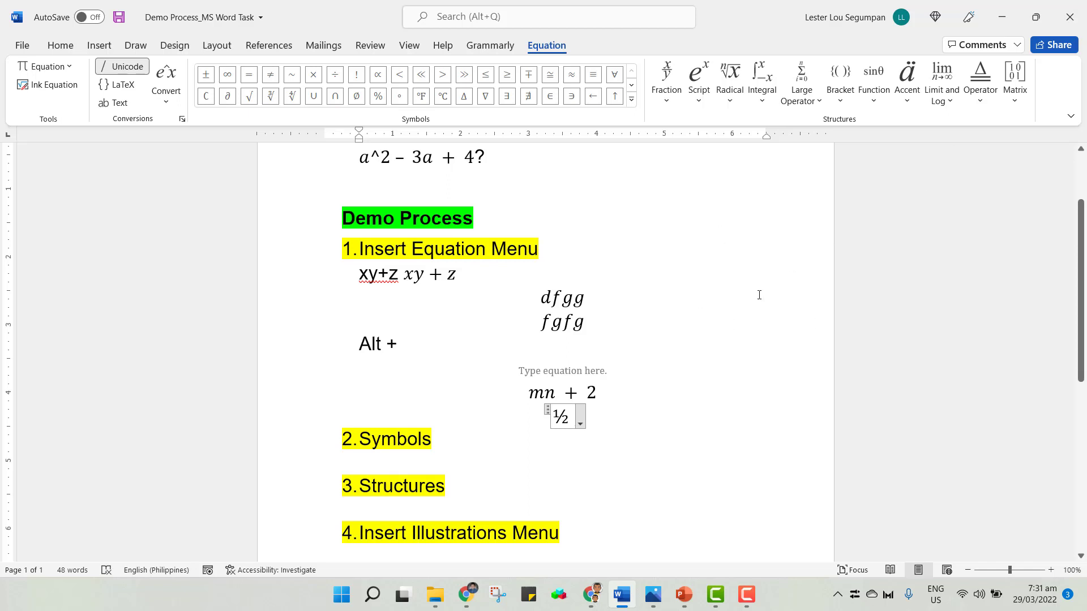
scroll(738, 349, down, 2)
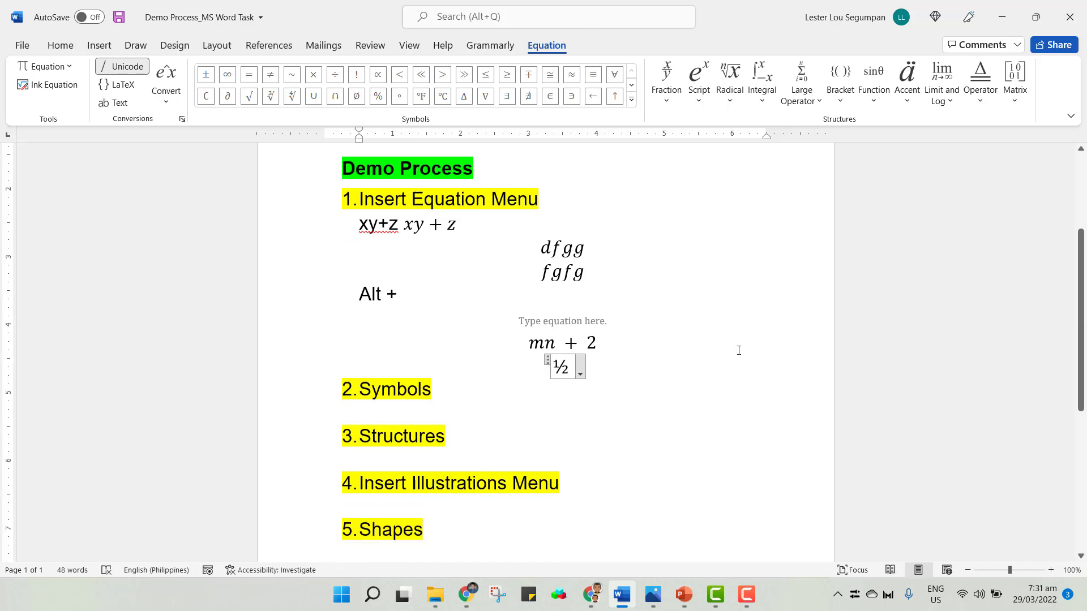
click(471, 396)
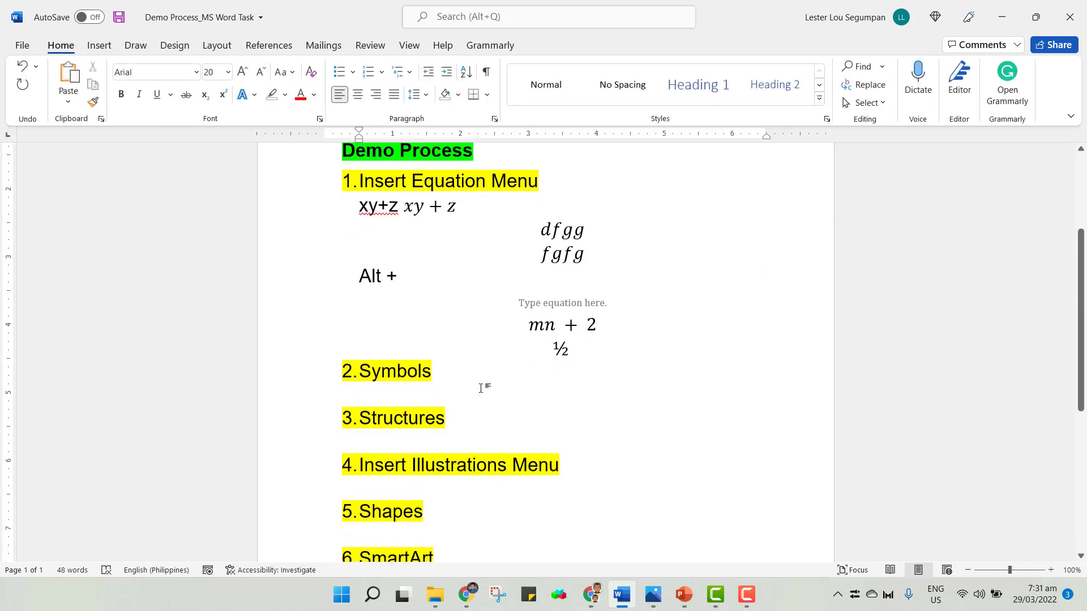
click(101, 49)
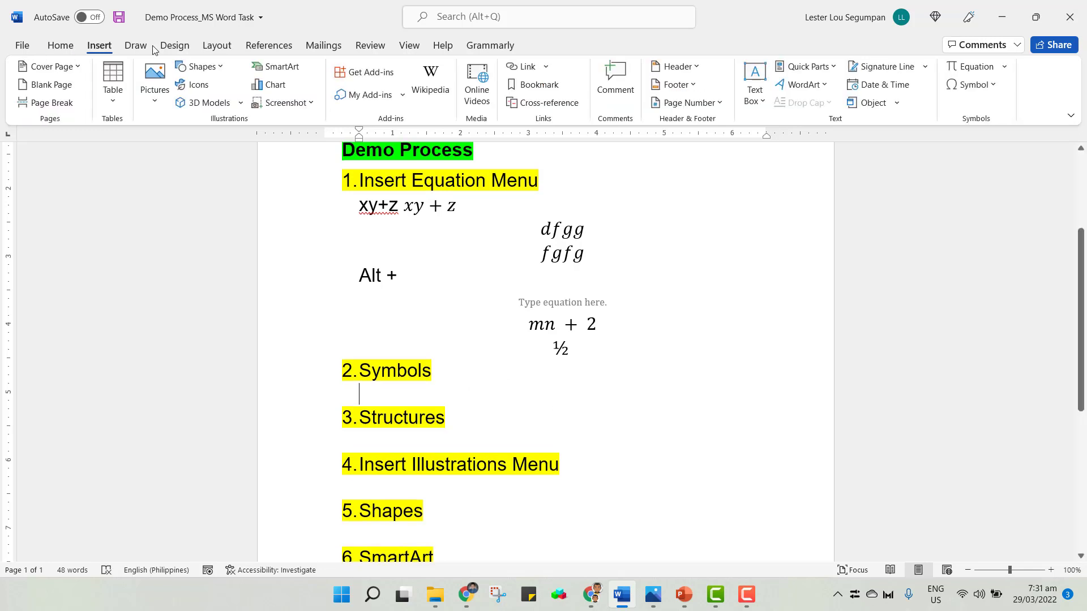
click(148, 48)
click(99, 47)
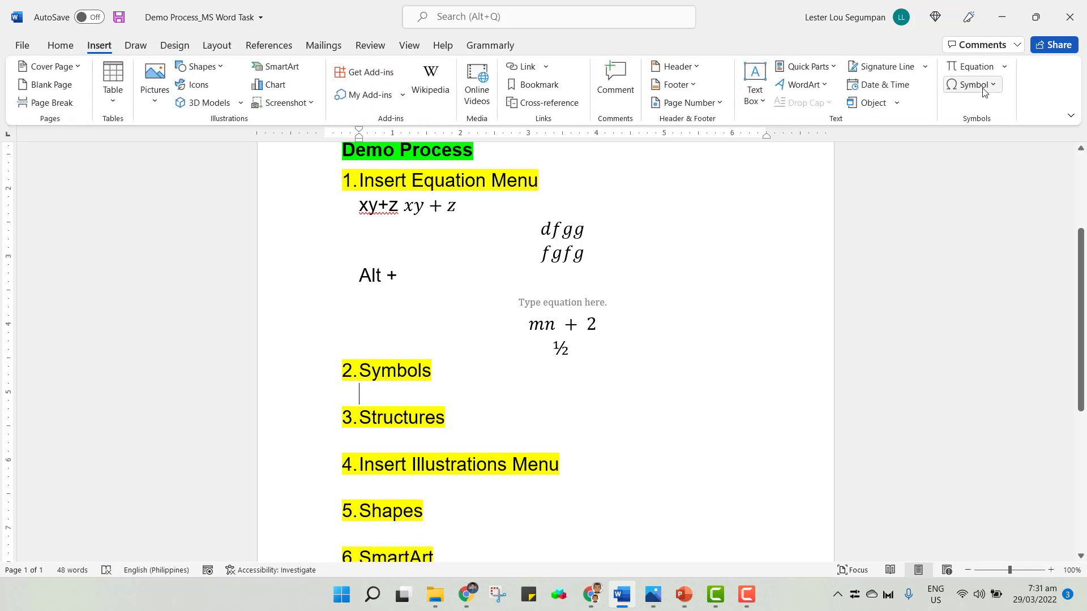
click(976, 91)
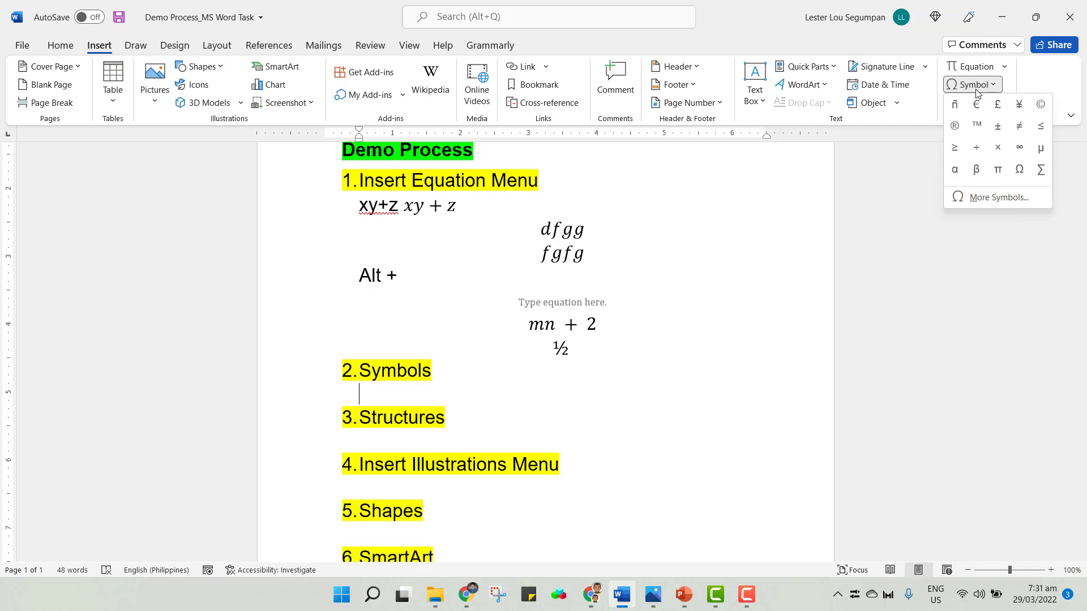
click(981, 200)
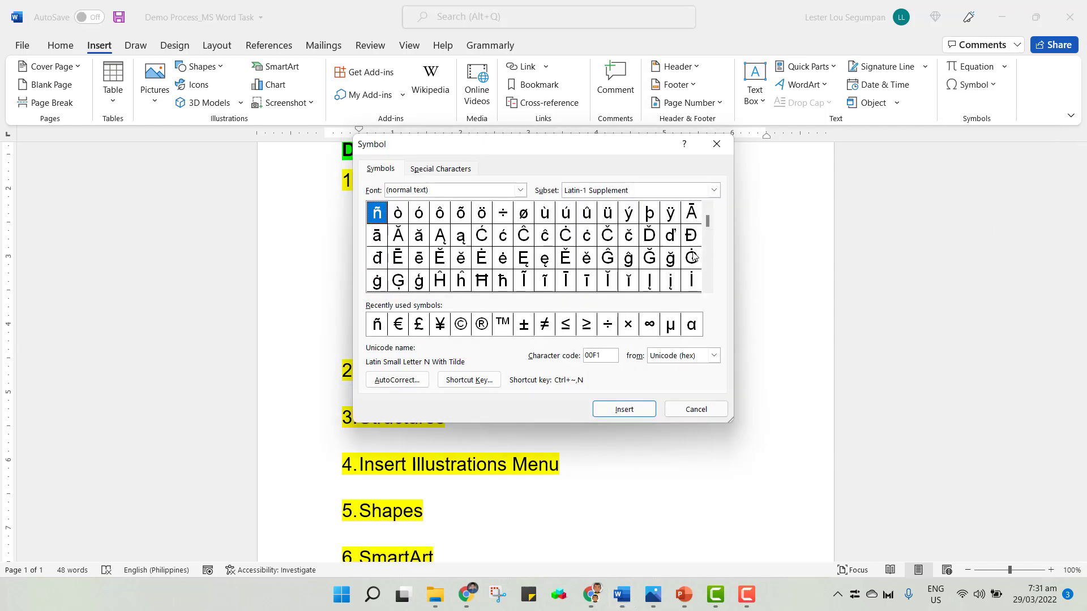
drag(709, 220, 716, 162)
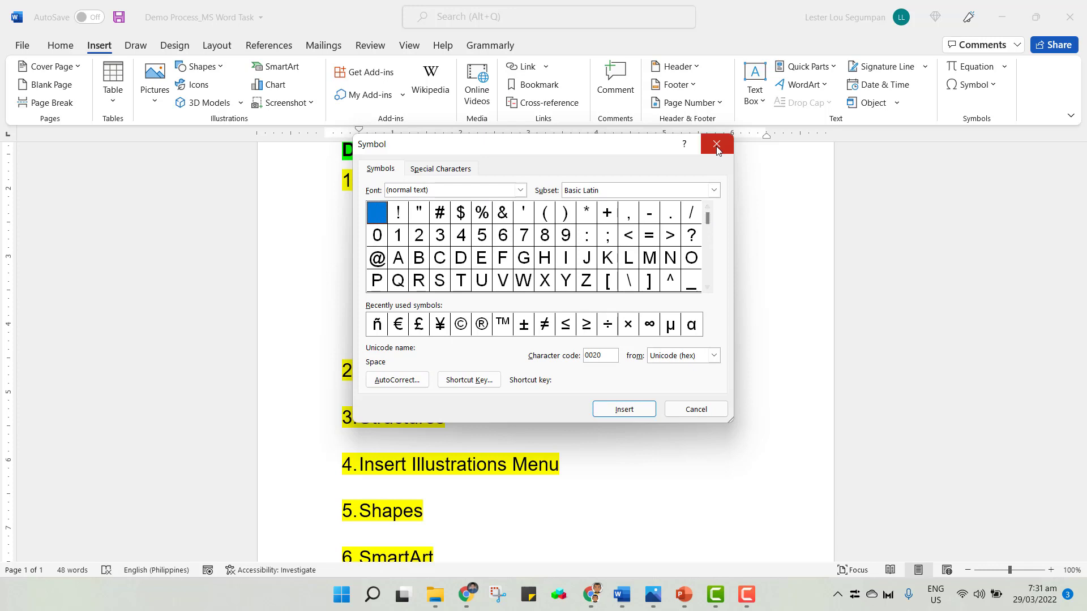
click(716, 144)
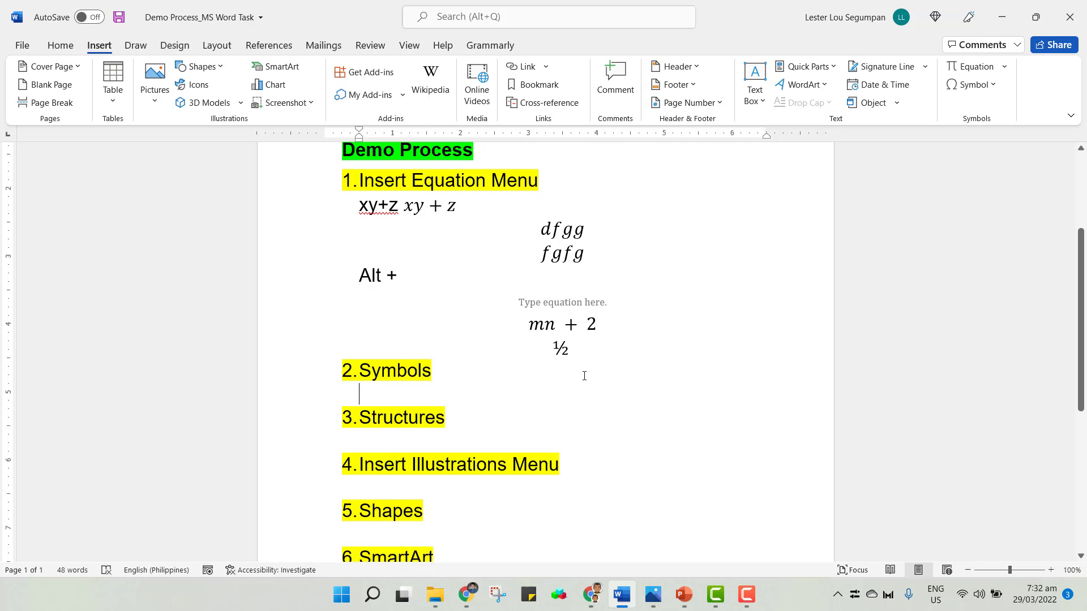
key(alt+equal)
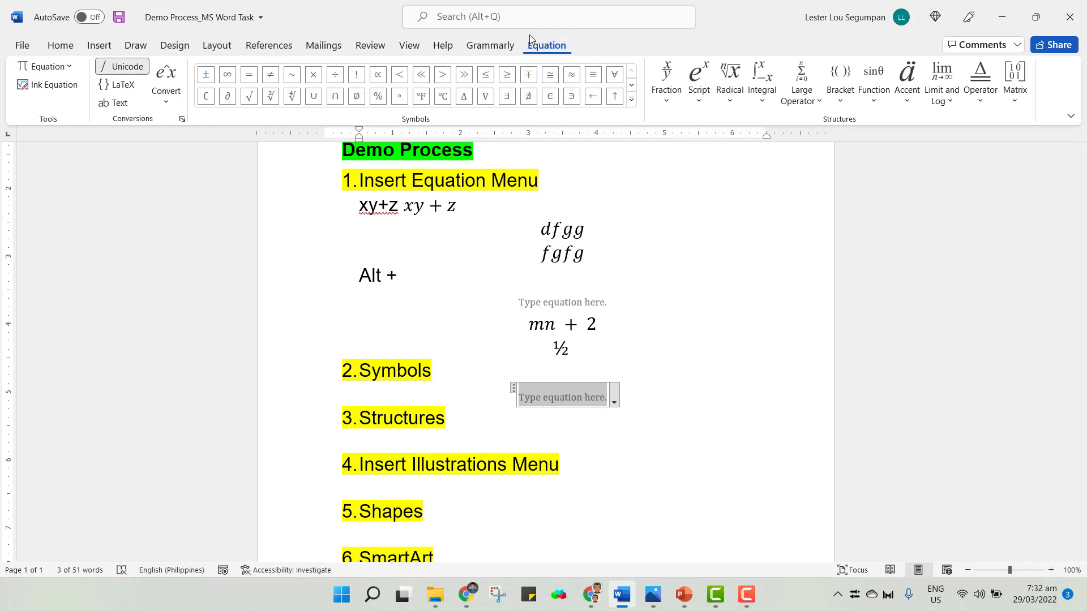
click(614, 396)
key(BackSpace)
key(BackSpace)
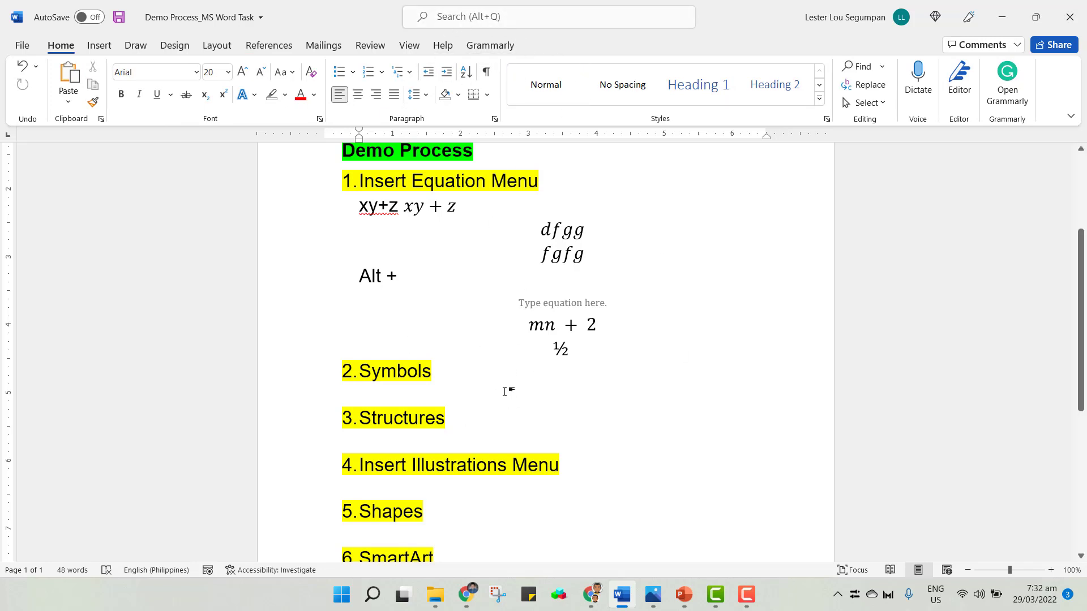
Insert an empty equation on the blank line below the Symbols item.
key(alt+equal)
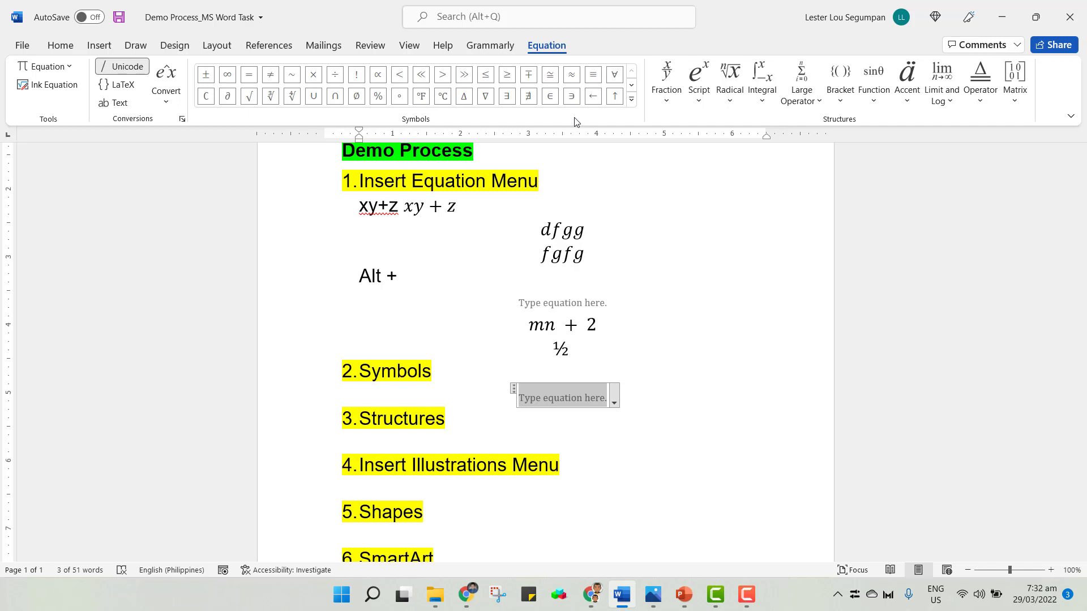
click(646, 391)
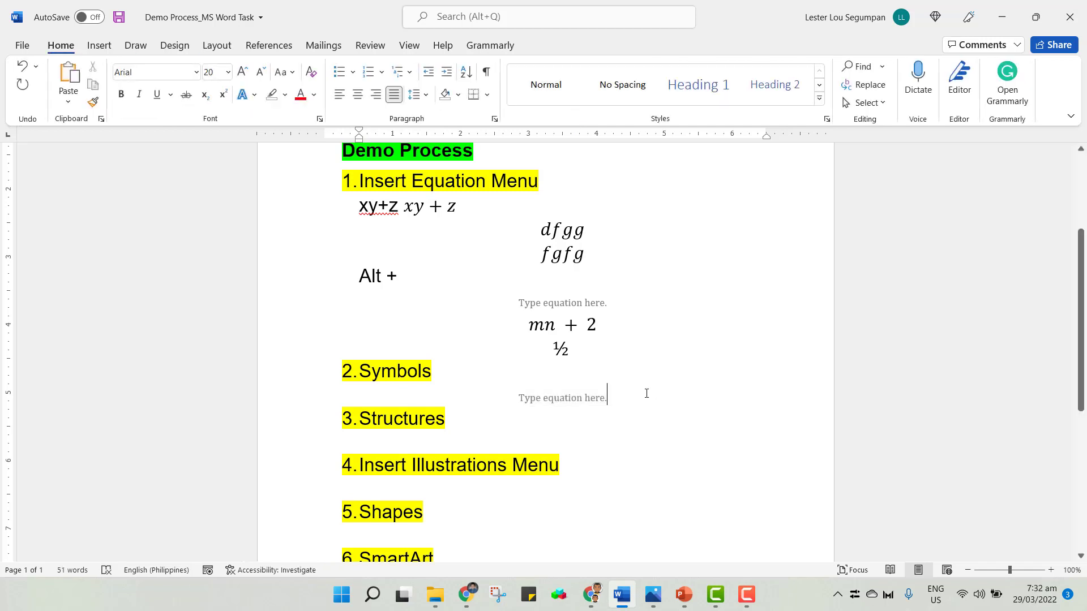
click(599, 396)
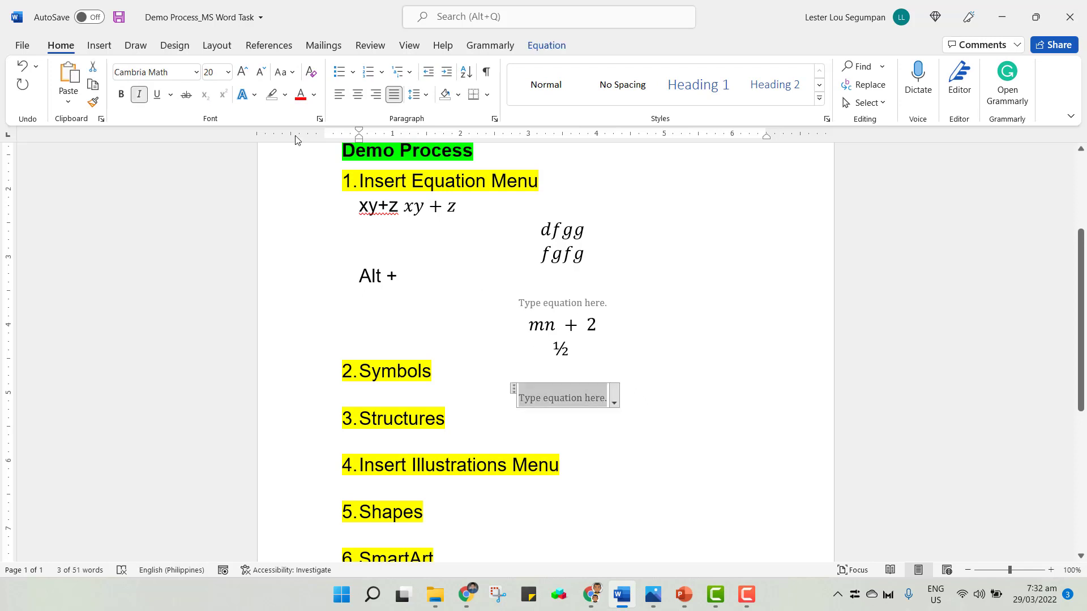
click(546, 45)
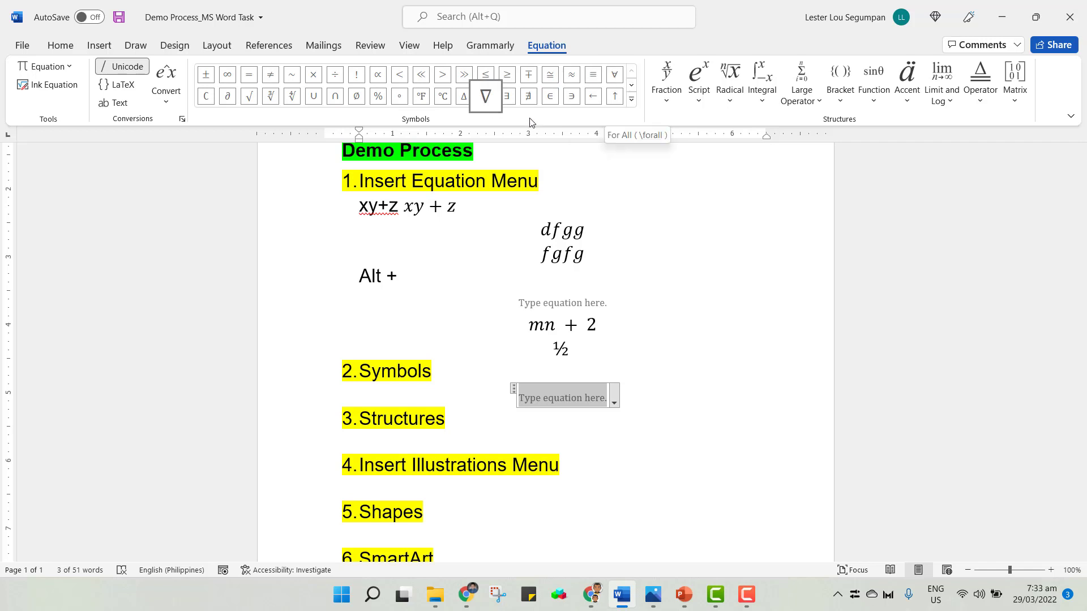
Browse each category of the equation symbol gallery, from Basic Math through Geometry.
click(632, 101)
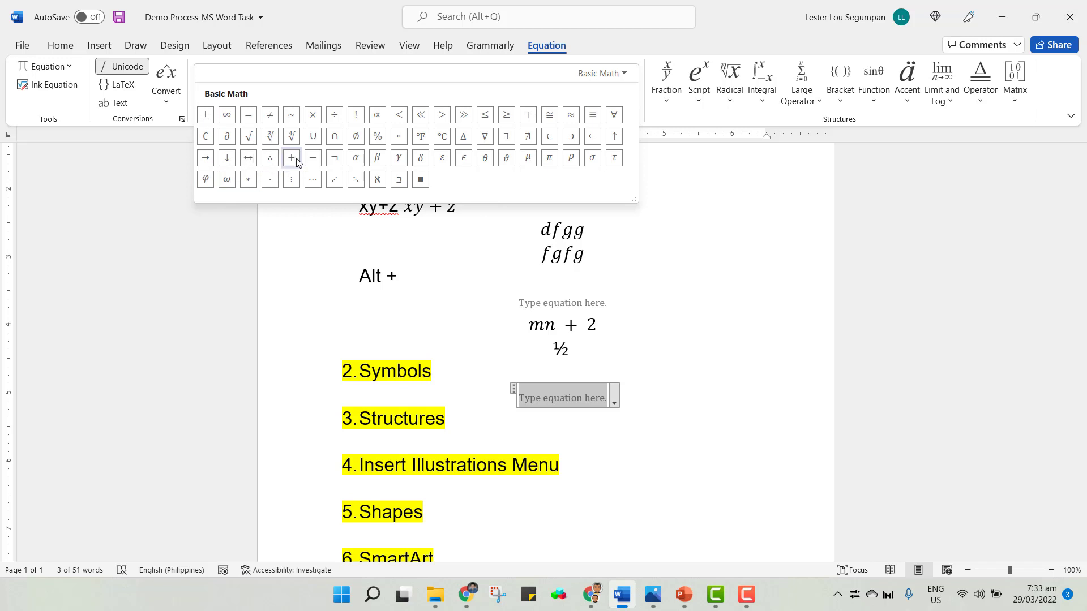
click(626, 73)
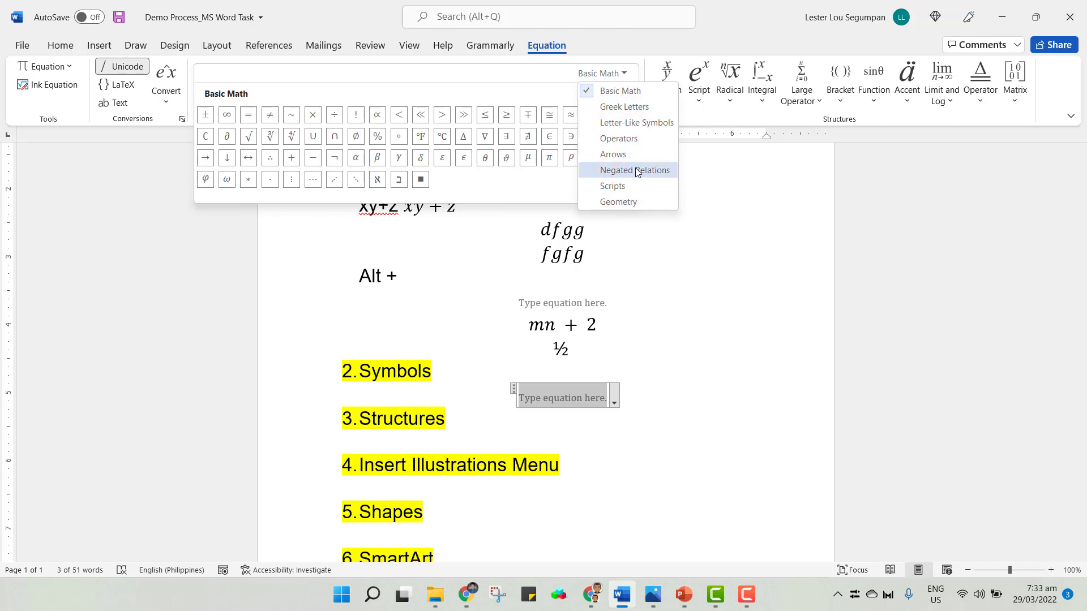
click(631, 110)
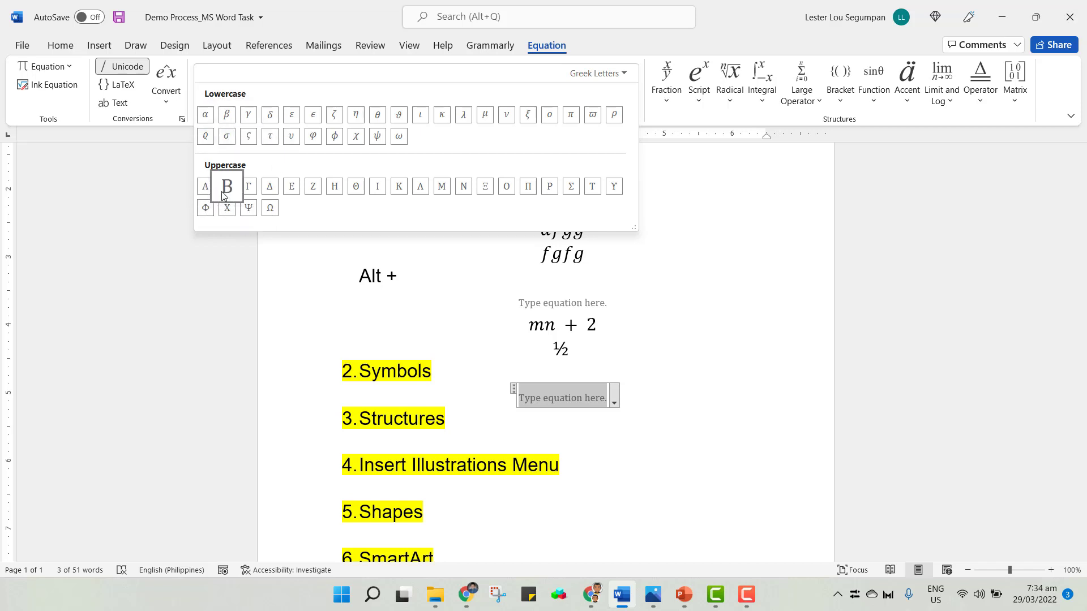
click(625, 75)
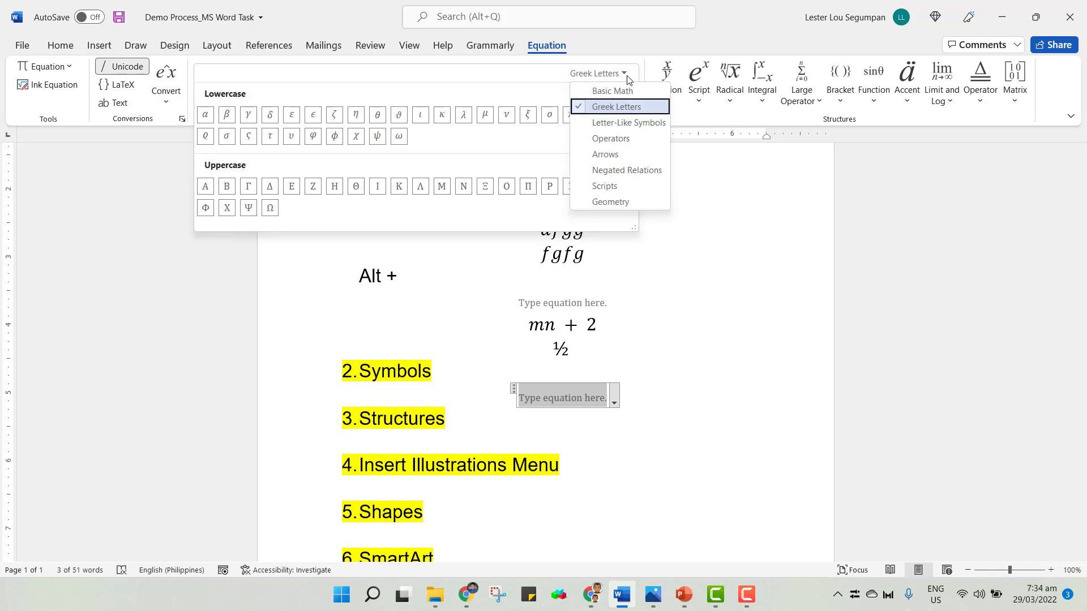
click(622, 123)
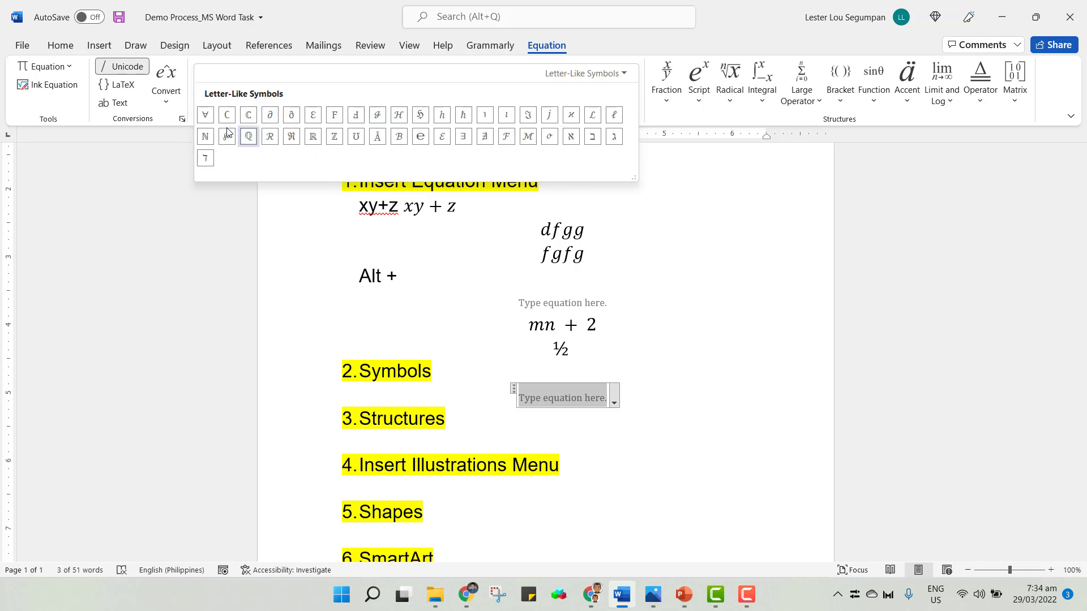
click(624, 76)
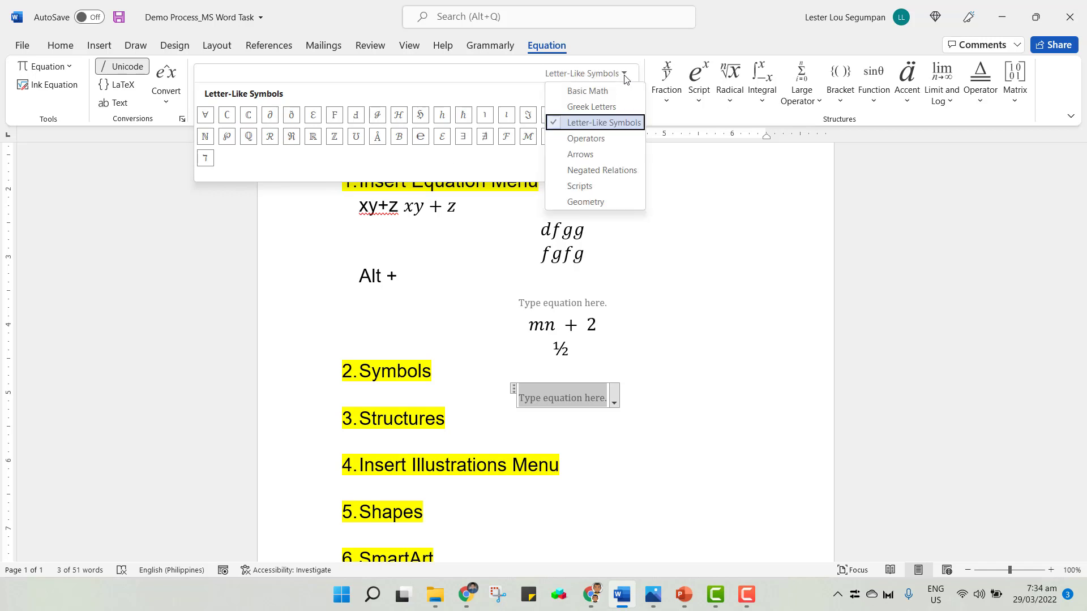
click(602, 140)
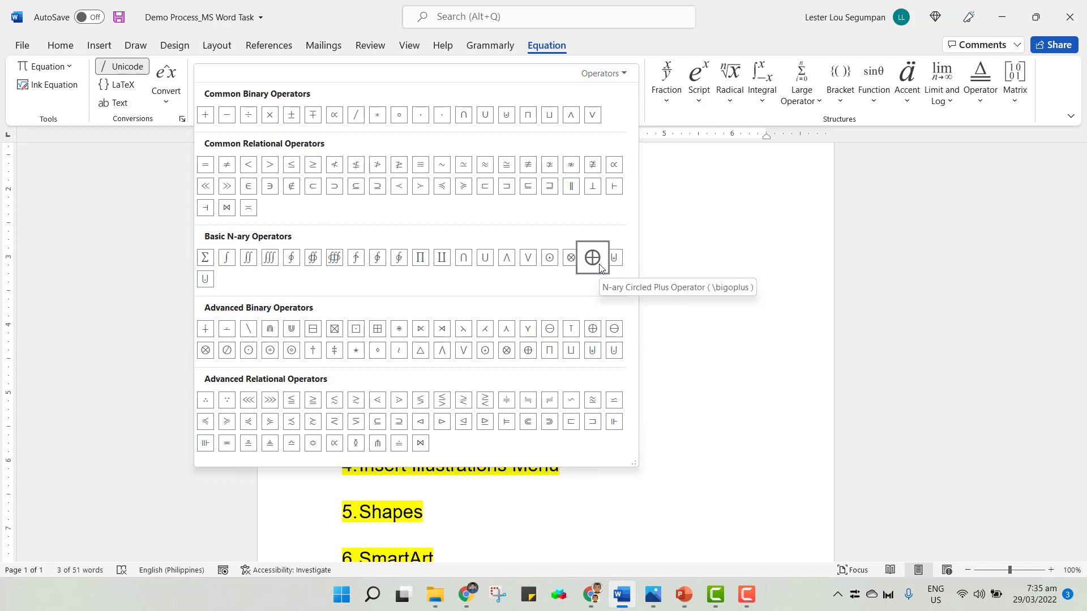
click(616, 74)
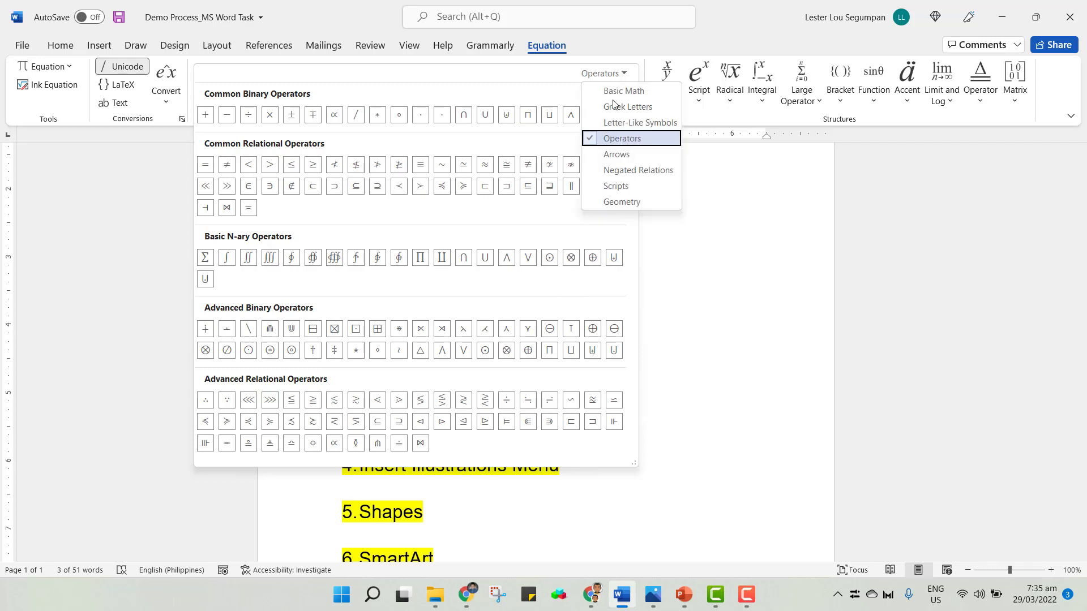
click(616, 154)
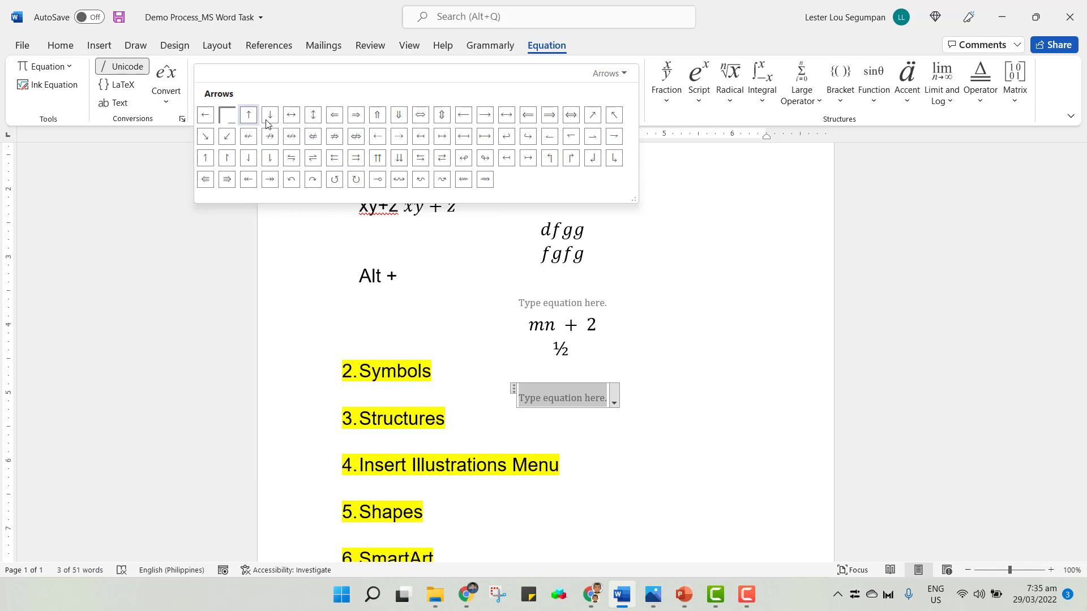
click(619, 74)
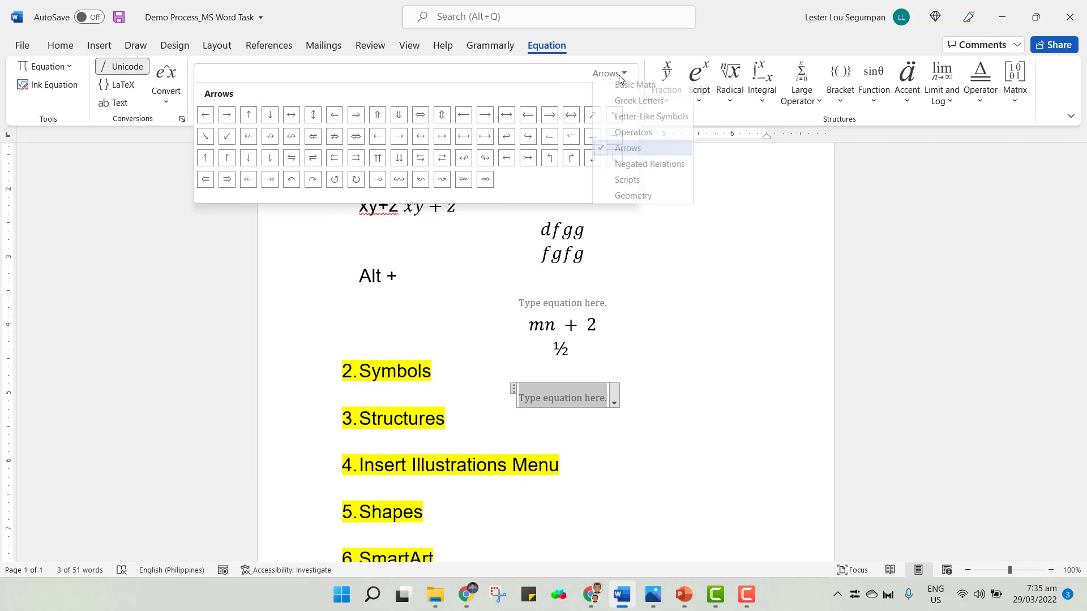
click(623, 165)
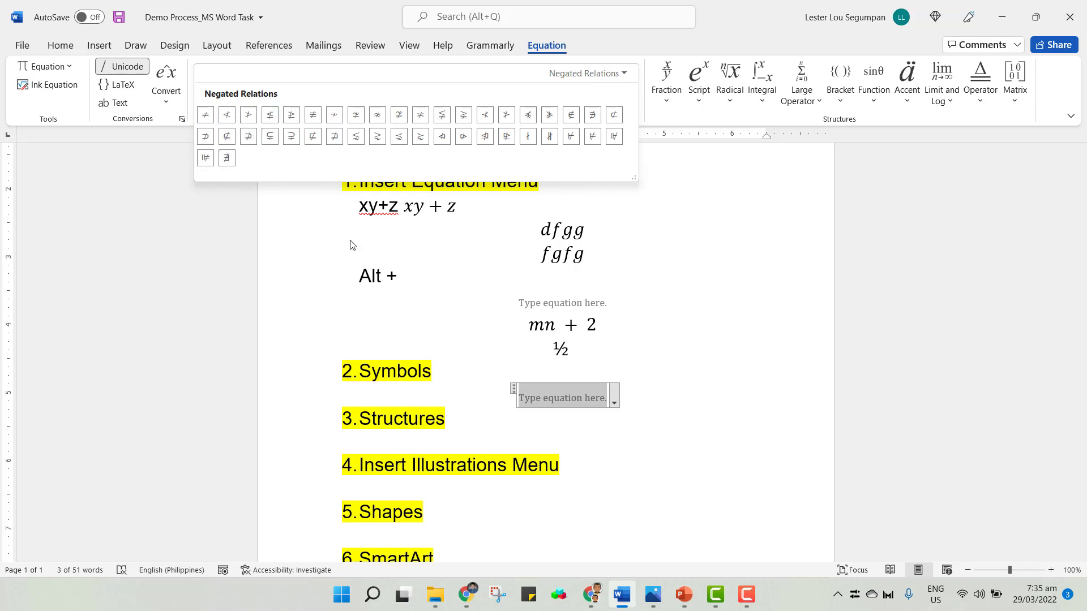
click(613, 73)
click(601, 189)
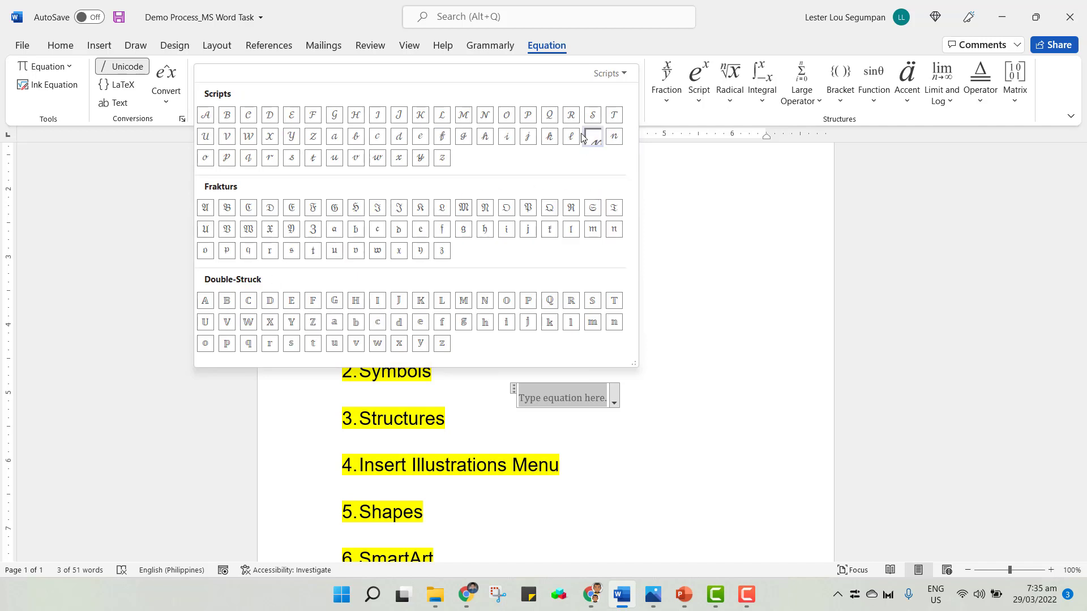
click(609, 73)
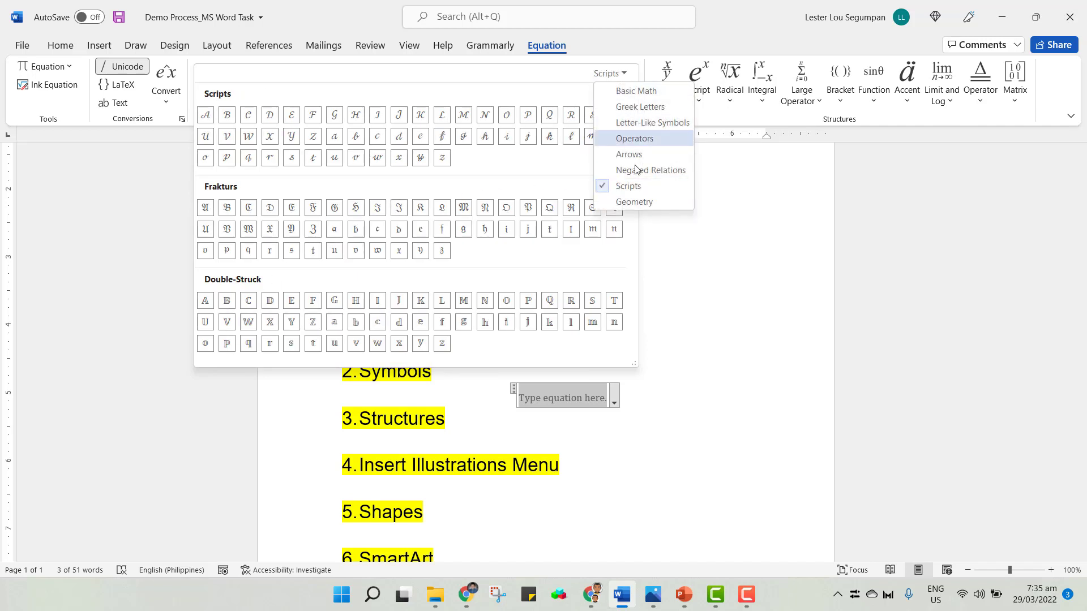
click(636, 203)
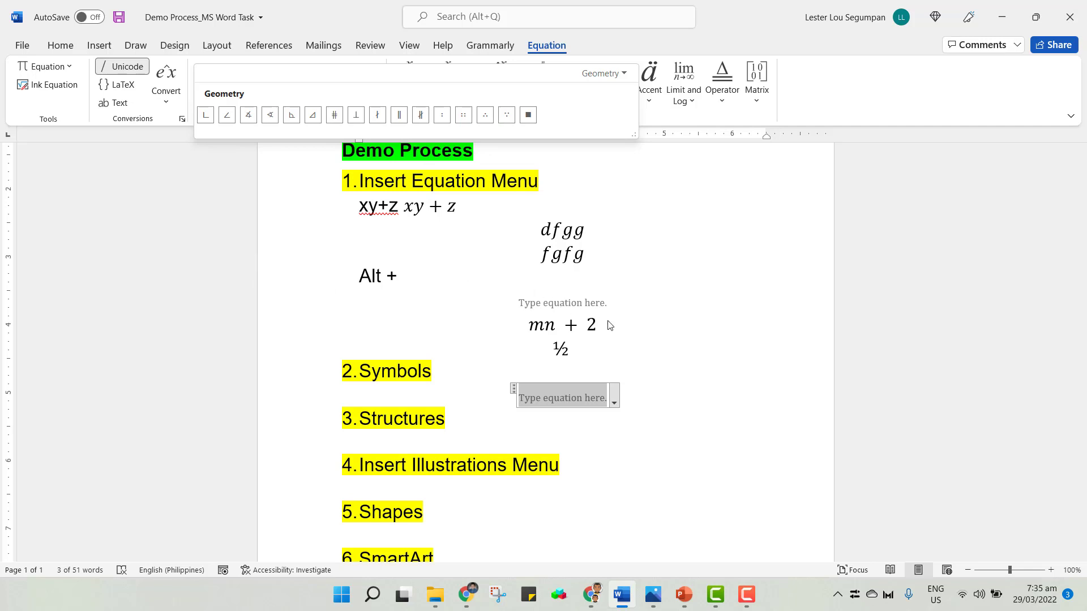
click(628, 74)
click(768, 384)
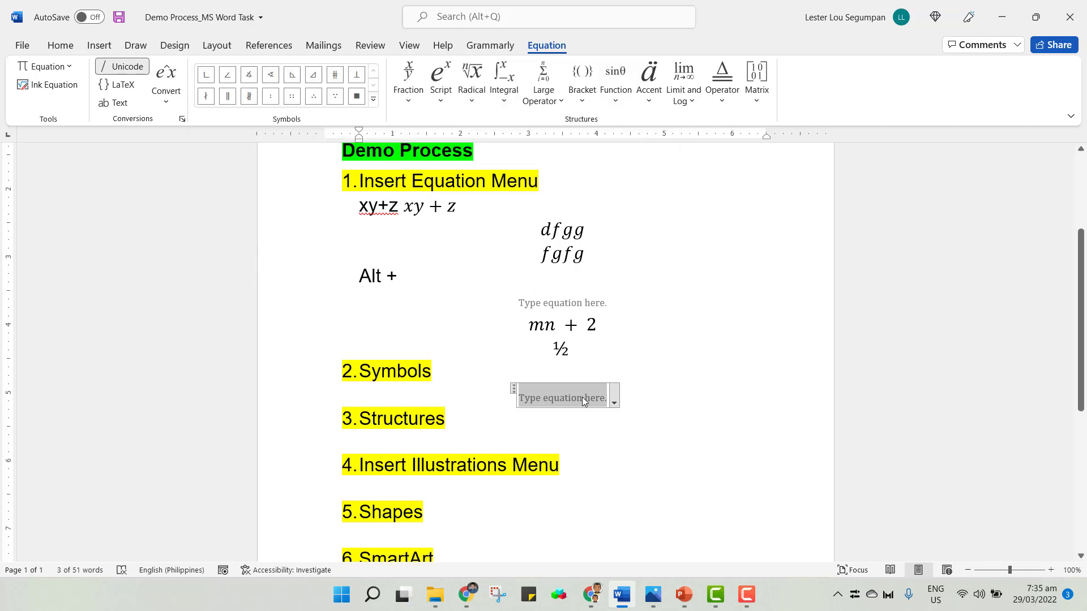
Type A in the new equation and add the Union symbol after it from the Basic Math symbols.
click(716, 408)
click(549, 401)
text(A)
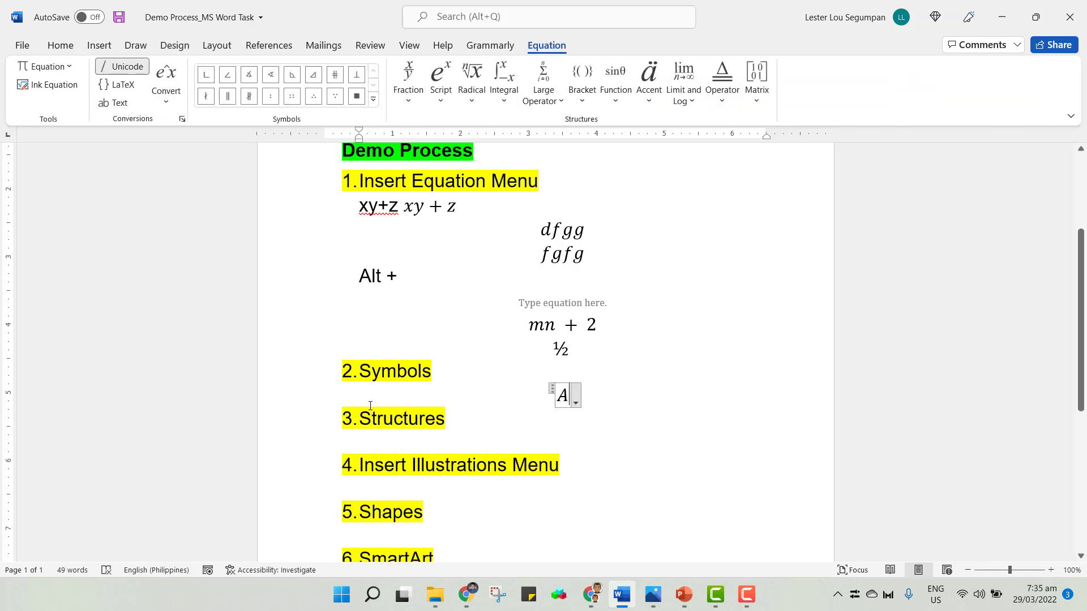
click(373, 99)
click(364, 73)
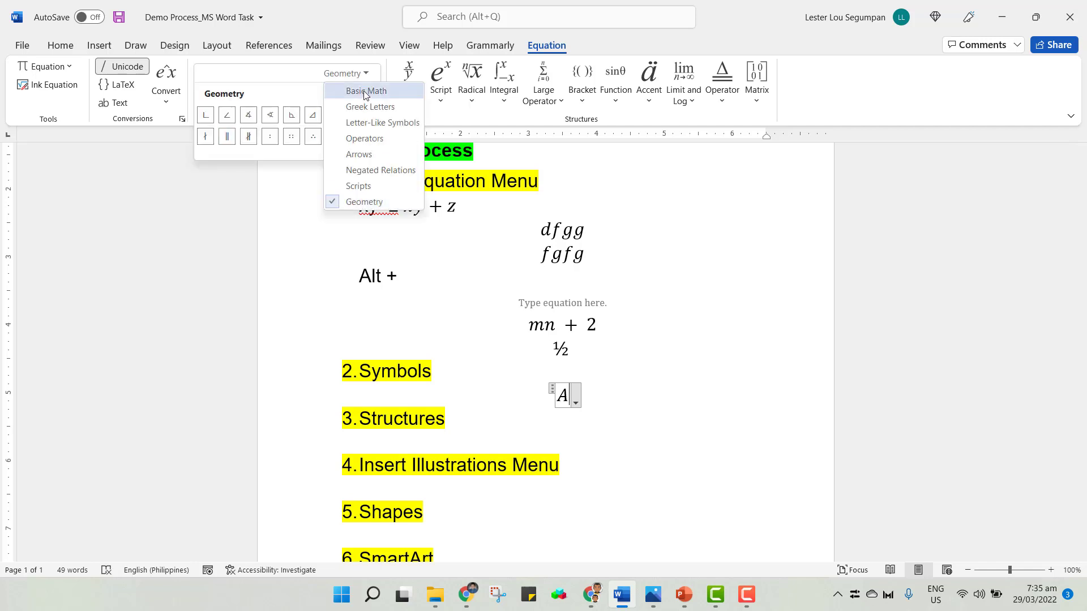
click(365, 92)
key(Escape)
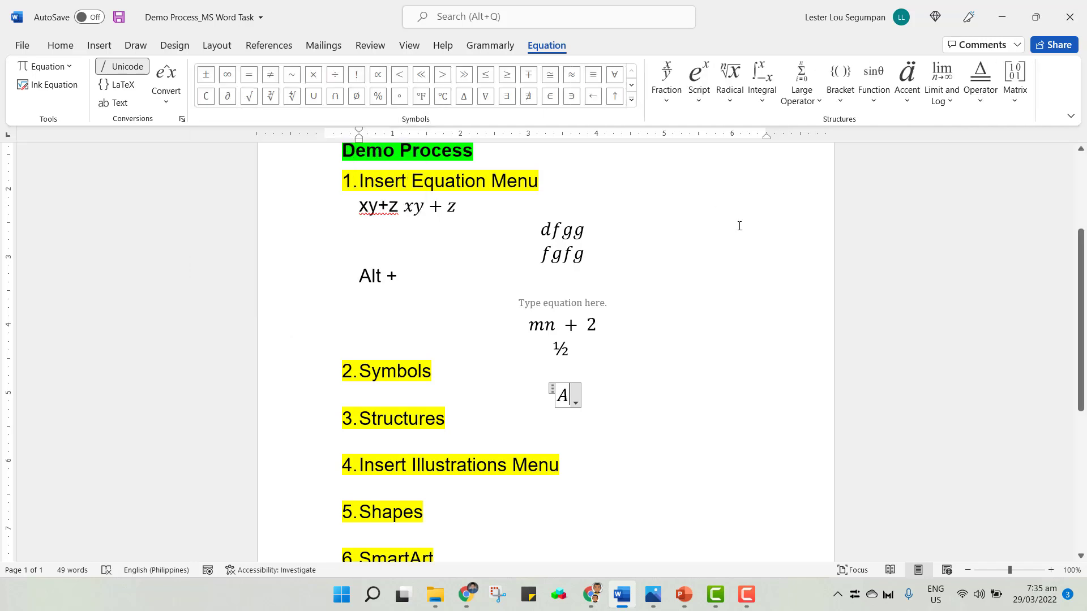
click(316, 106)
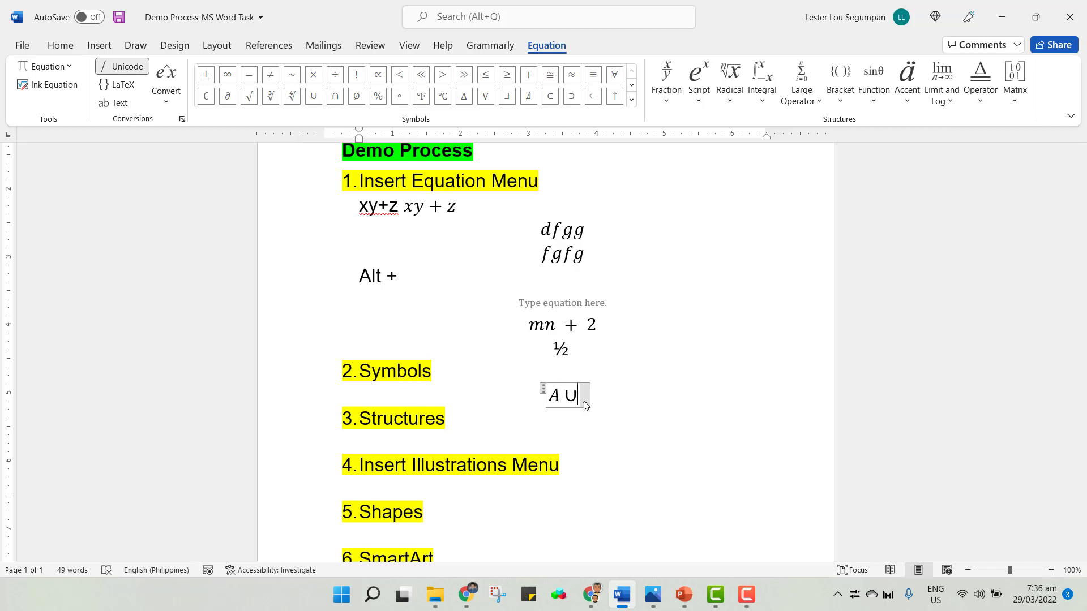
key(BackSpace)
text(U)
key(BackSpace)
text(u)
key(BackSpace)
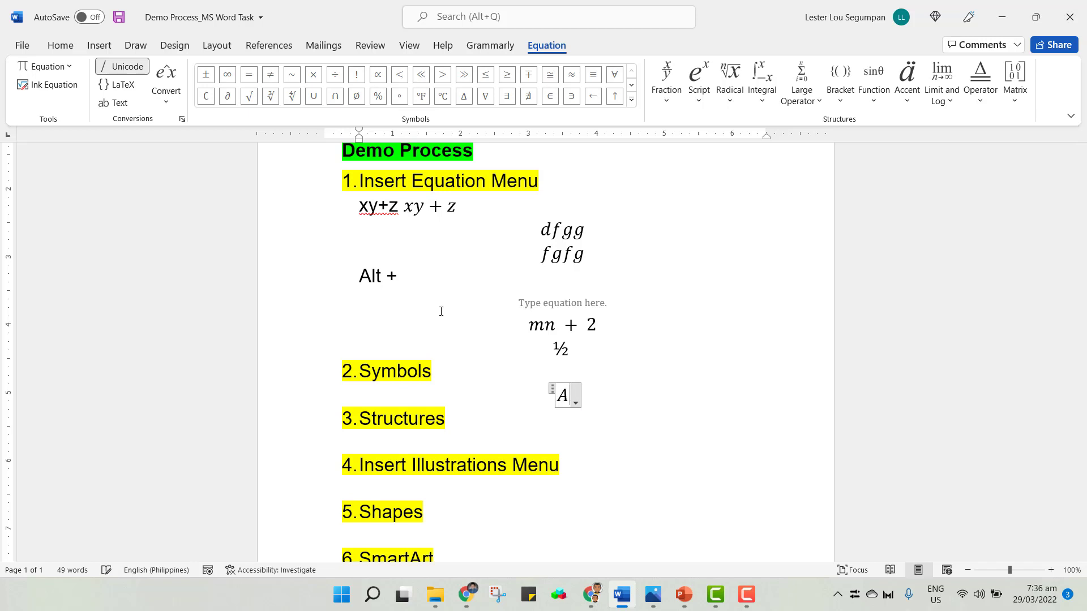
Re-insert the Union symbol from the gallery and type B to complete the equation A ∪ B.
click(313, 95)
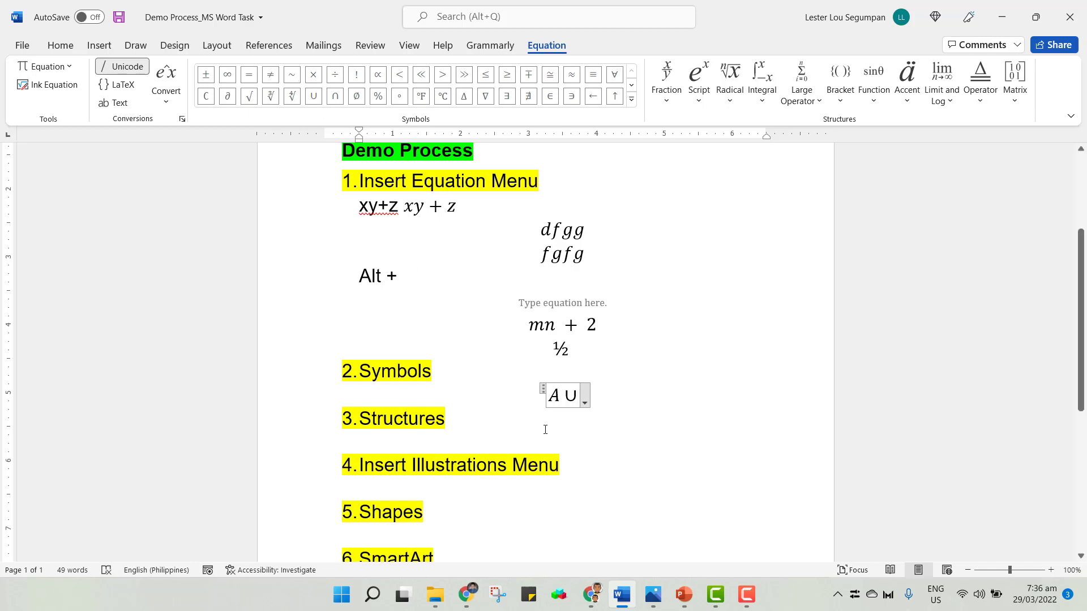
text(B)
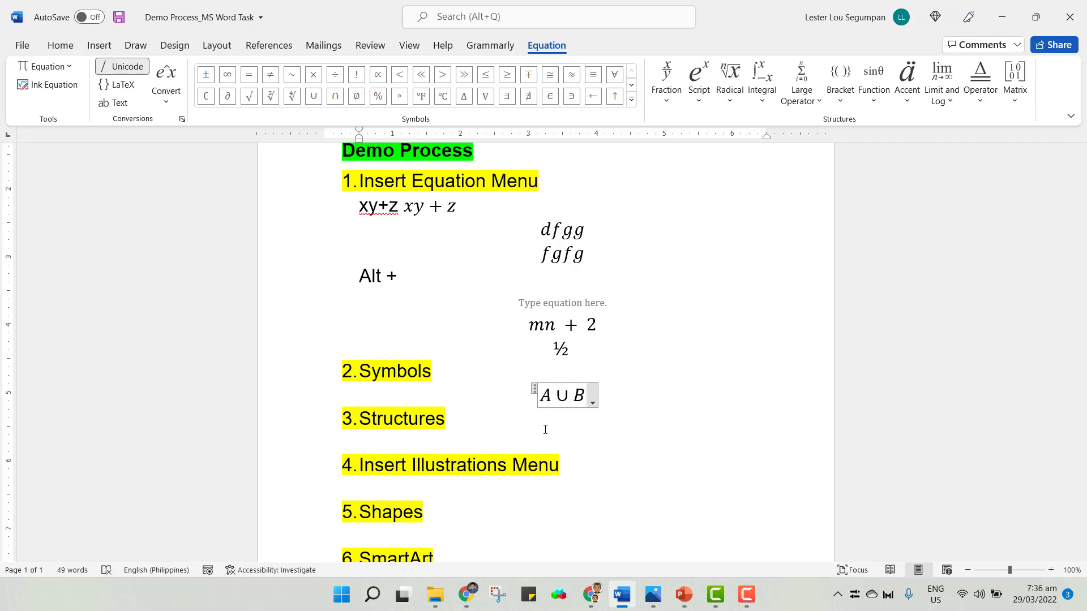
click(612, 397)
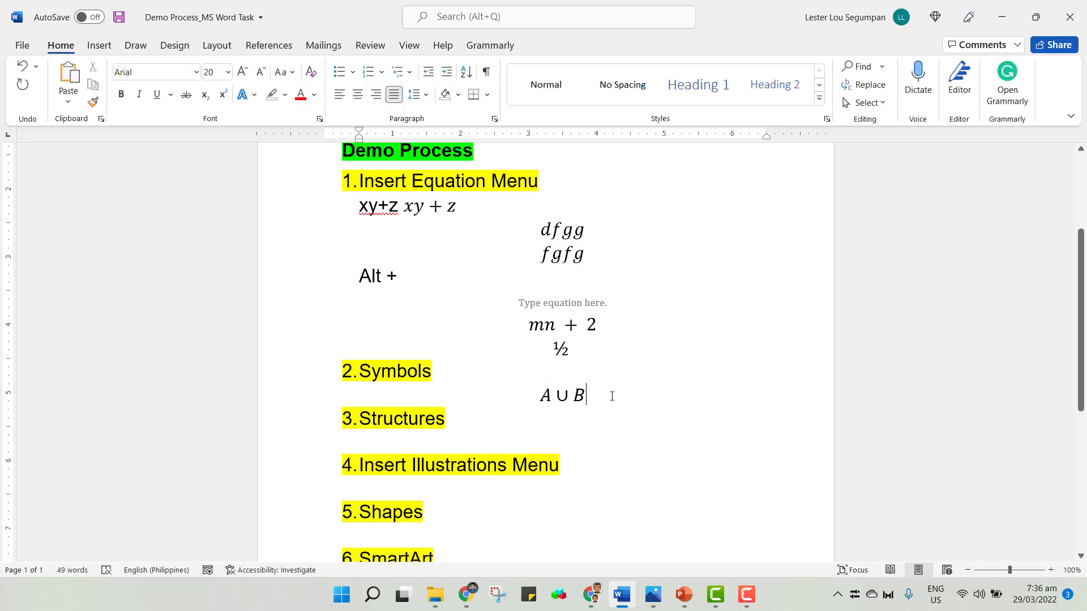
On a new line, insert an equation using the Geometry angle symbol to read m∠P = 80.
key(Return)
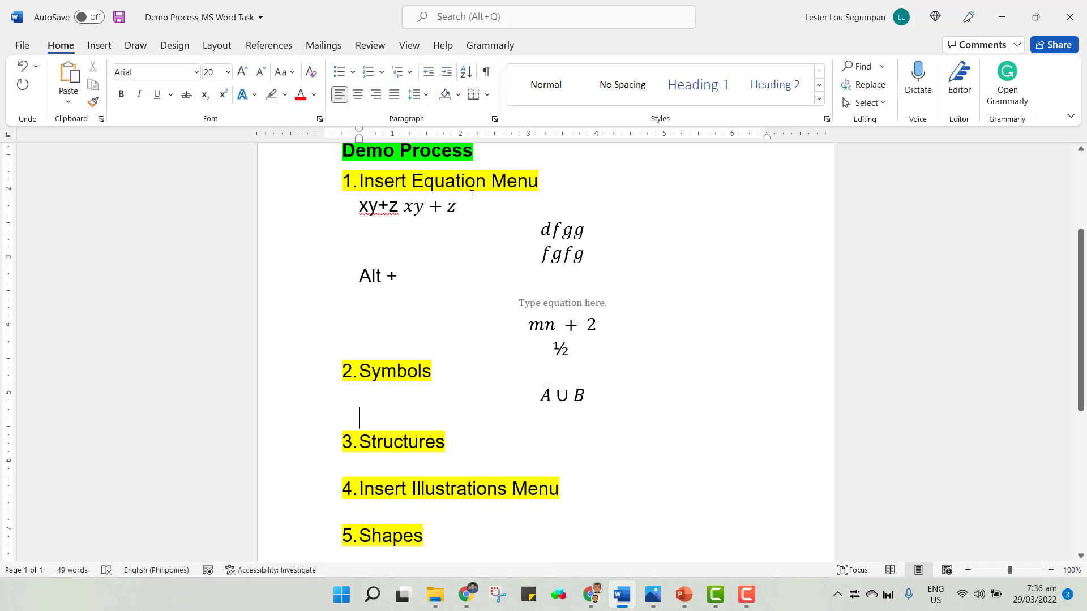
key(alt+equal)
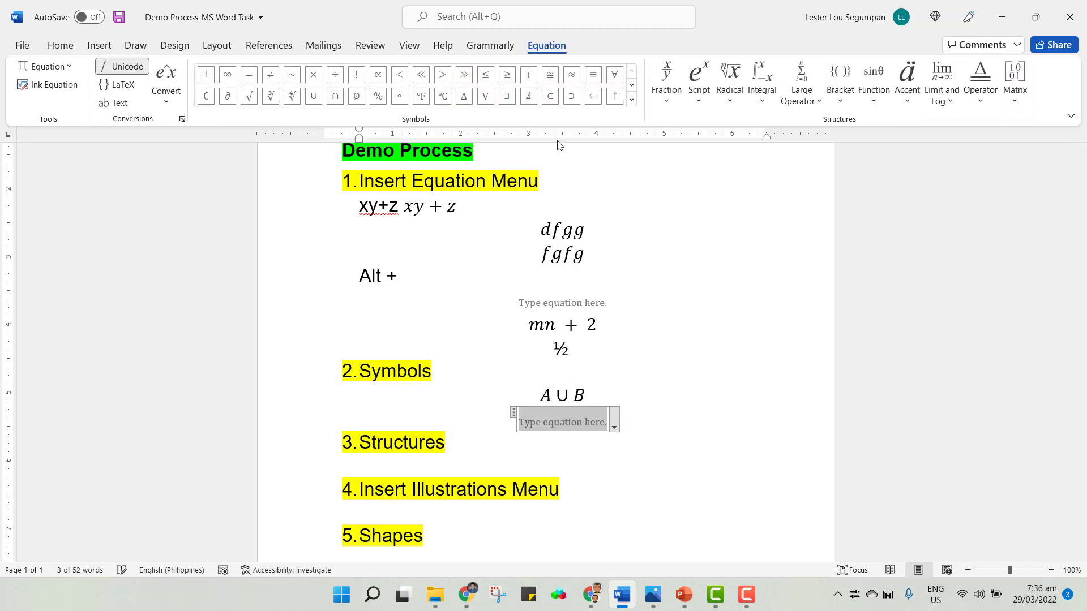
click(633, 101)
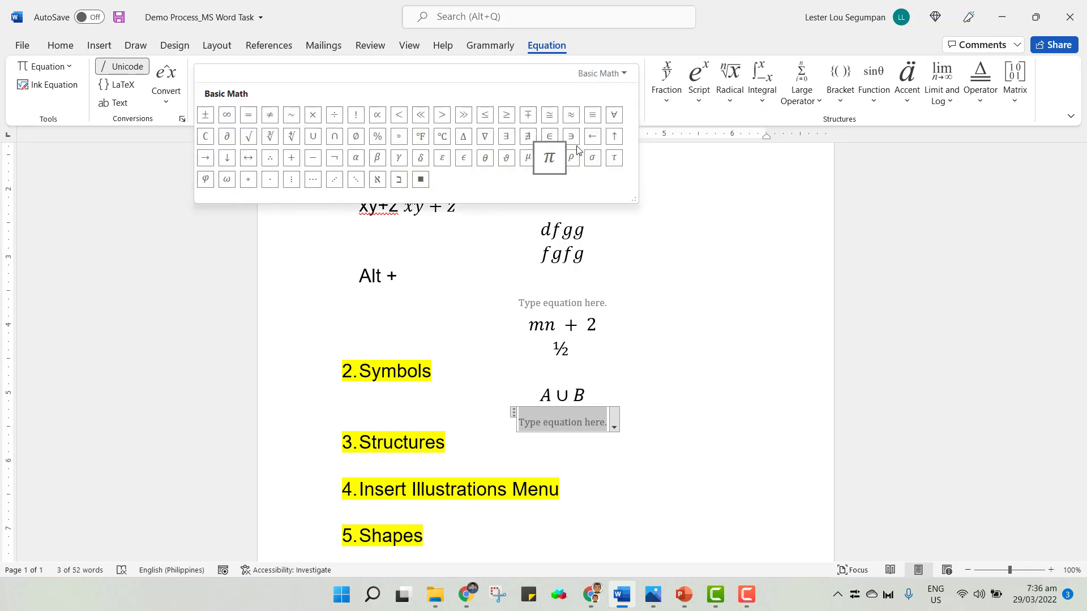
click(619, 75)
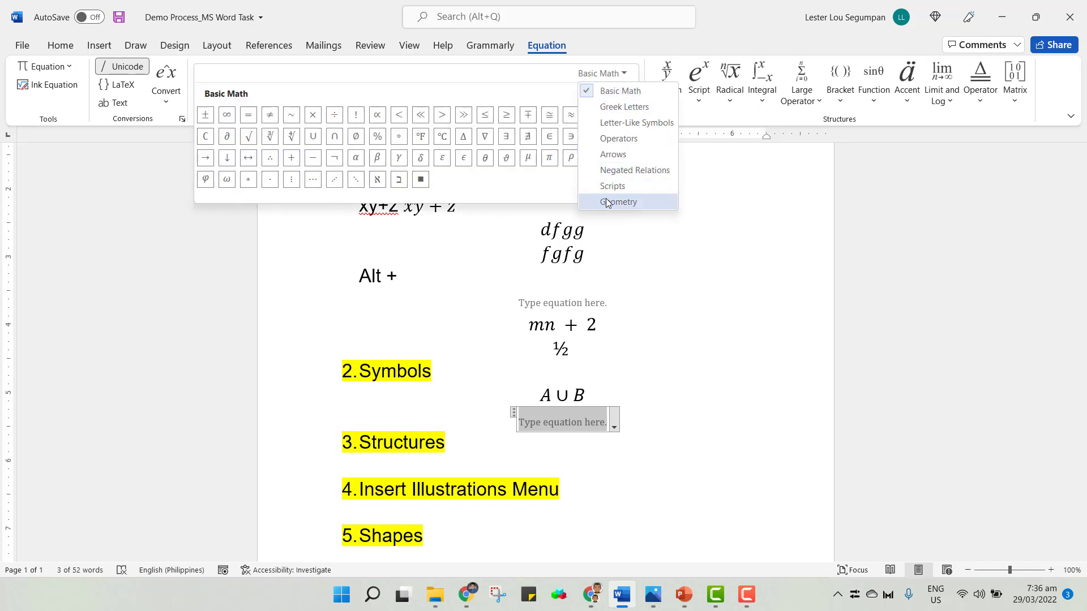
click(607, 201)
click(227, 116)
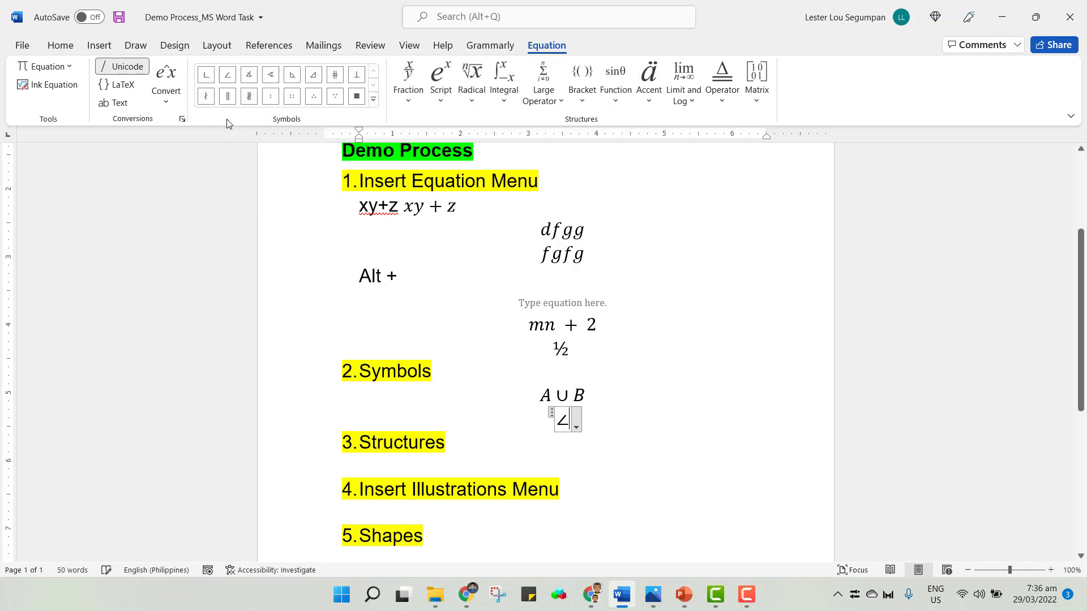
text(m)
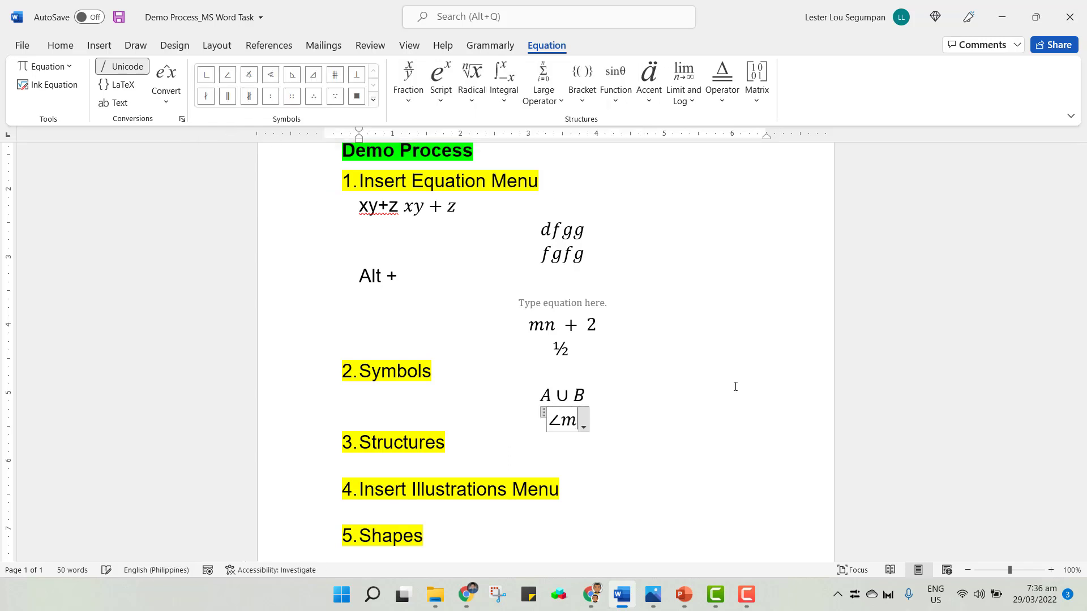
key(BackSpace)
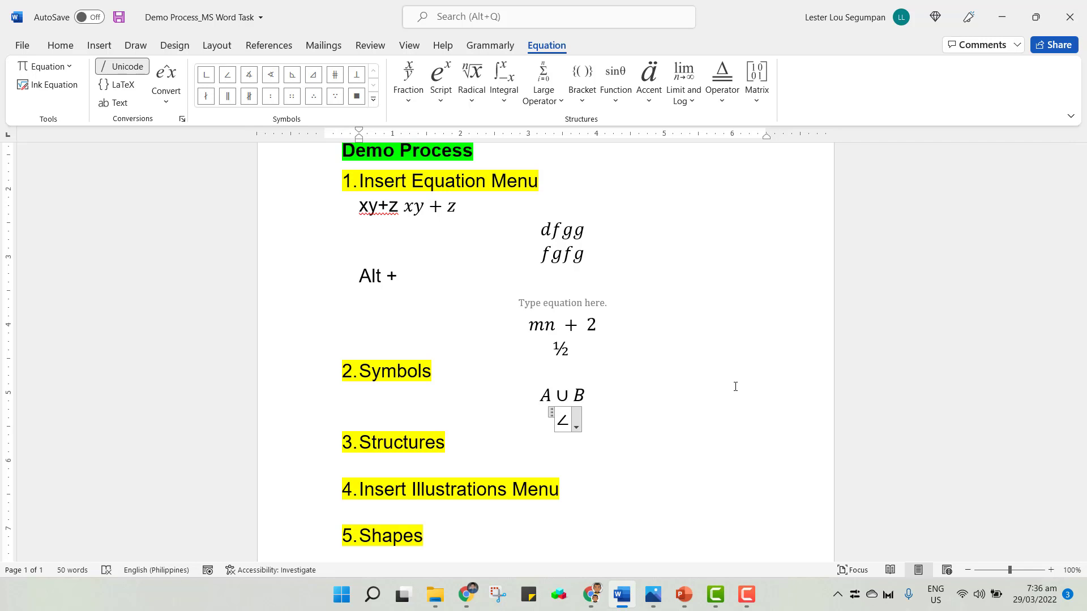
text(P = )
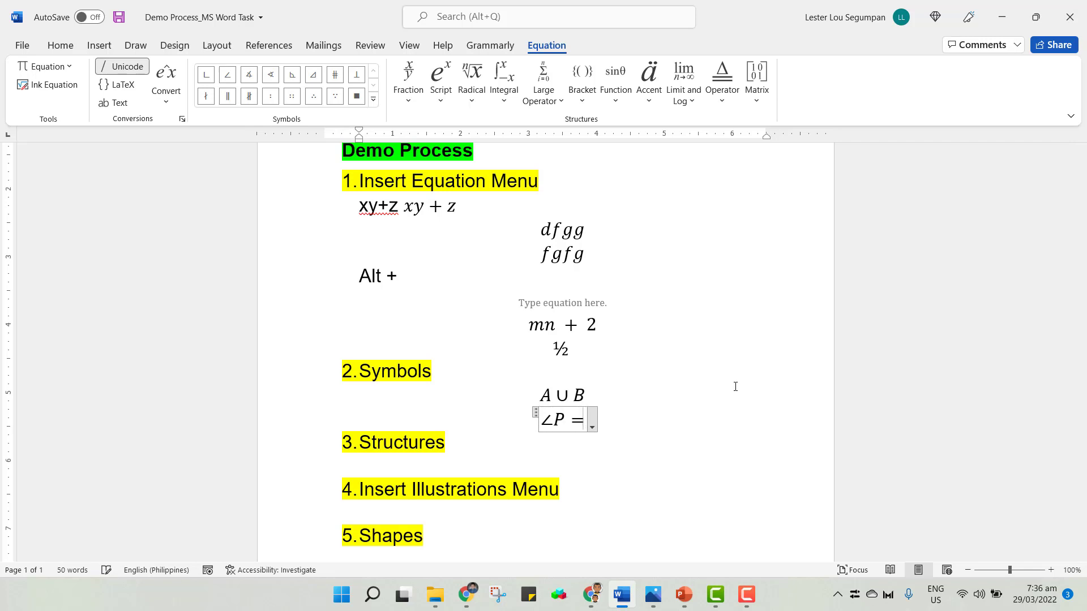
text(80)
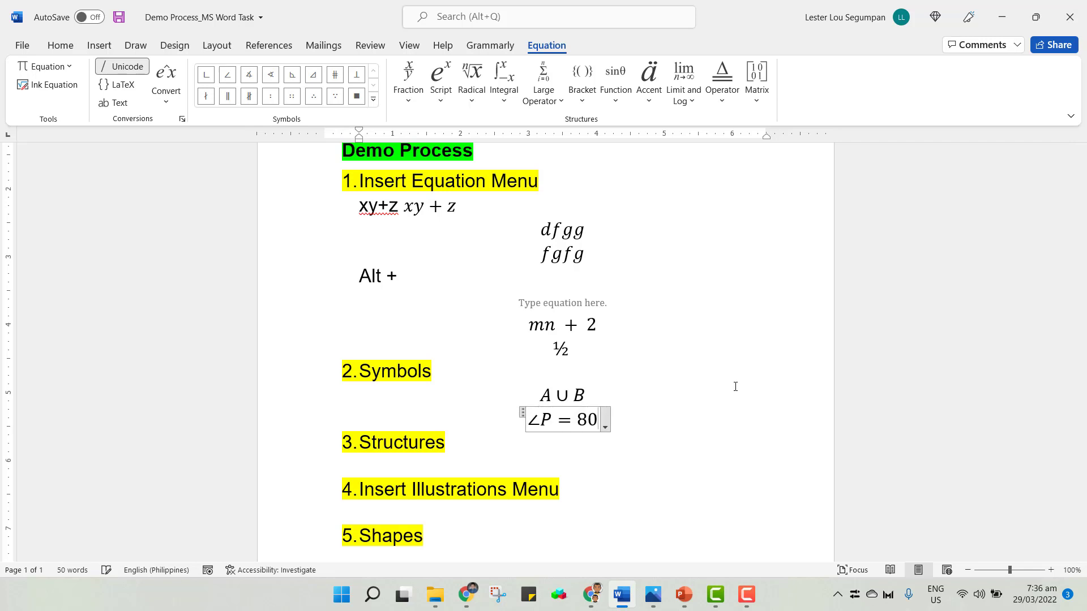
click(530, 420)
text(m)
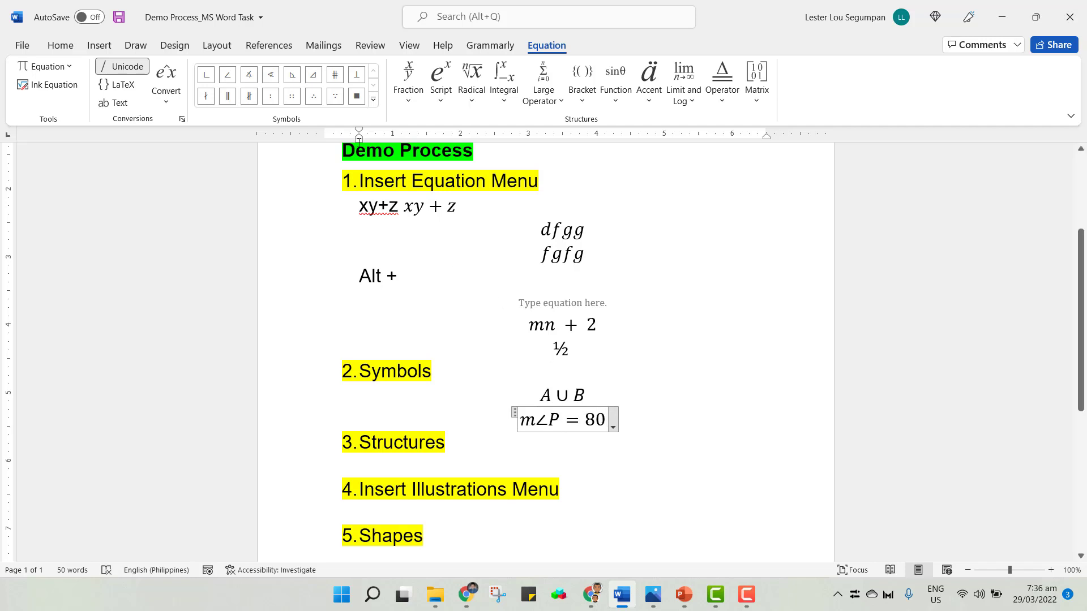
Append the Degrees symbol from the Basic Math symbols to the angle equation.
click(373, 99)
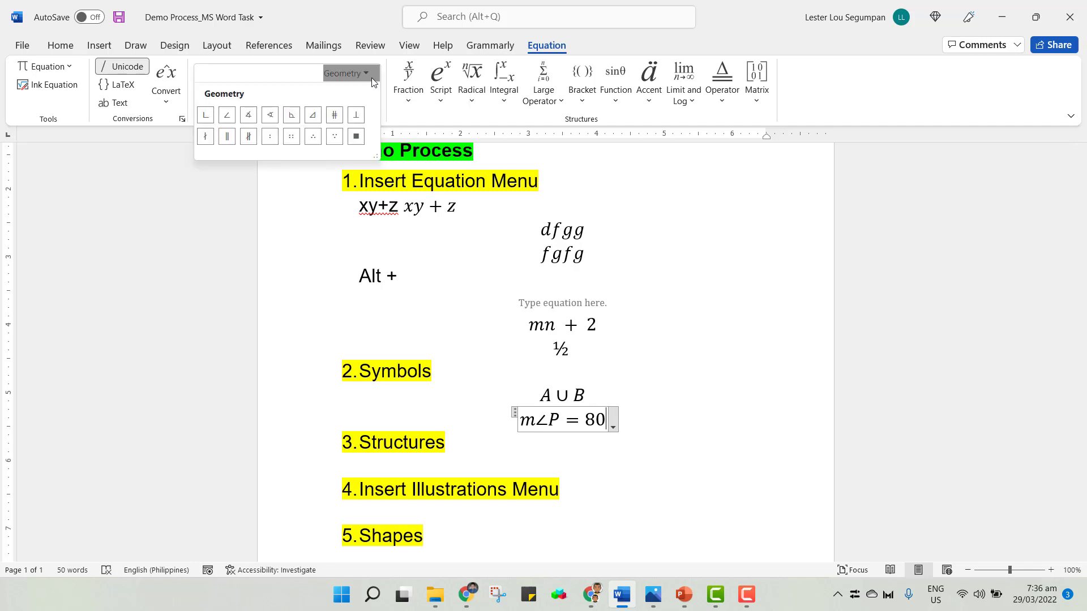
click(372, 79)
click(372, 103)
click(362, 74)
click(372, 101)
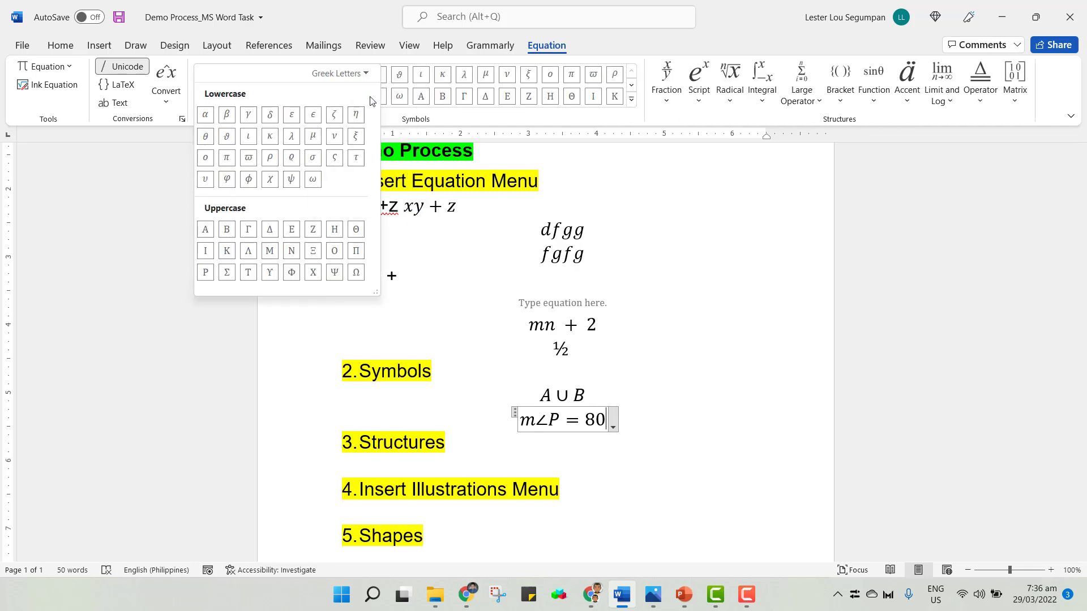
click(510, 143)
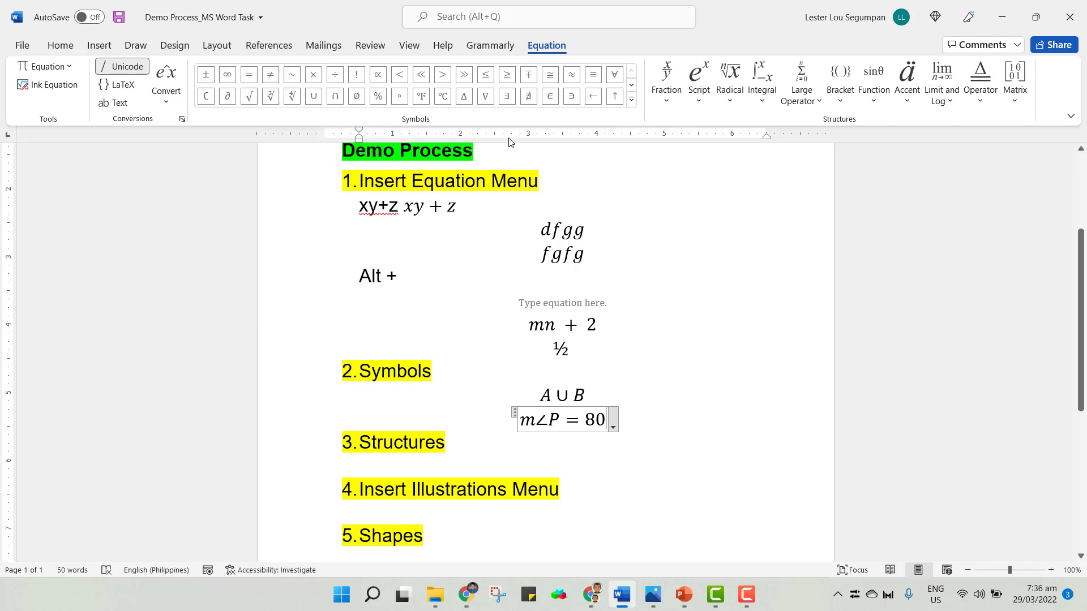
click(399, 98)
click(666, 421)
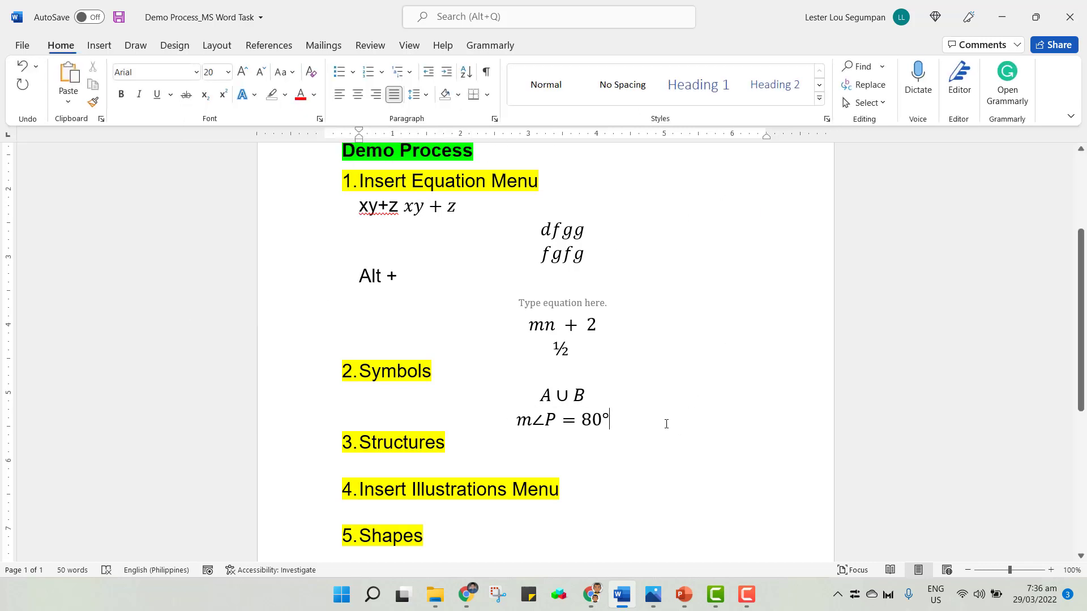
Type m<P = 80 as plain text on a new line, adding a superscript o as a degree sign.
key(Return)
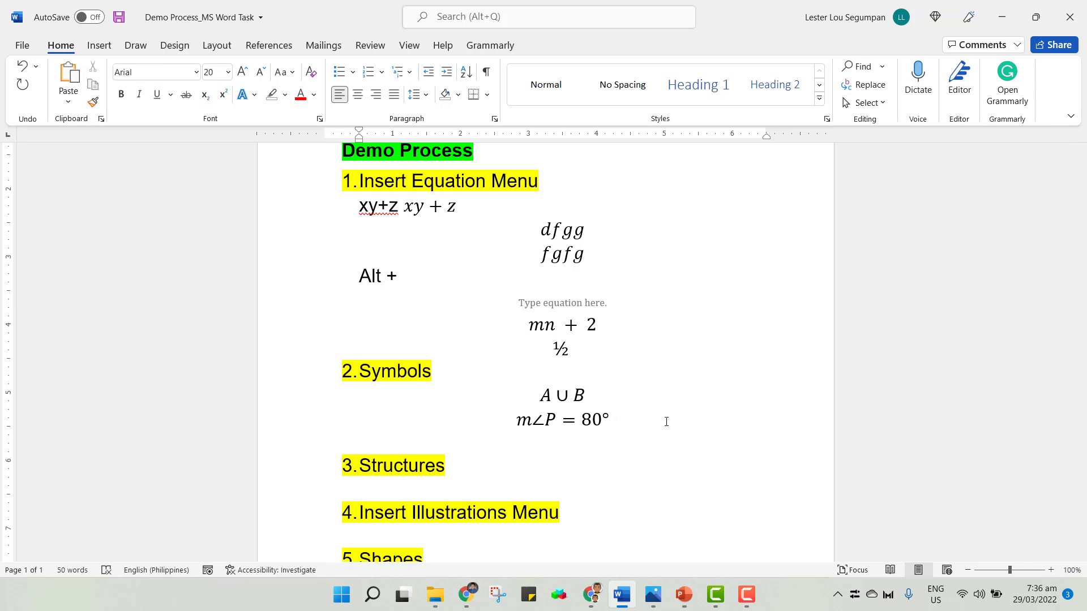
text(m)
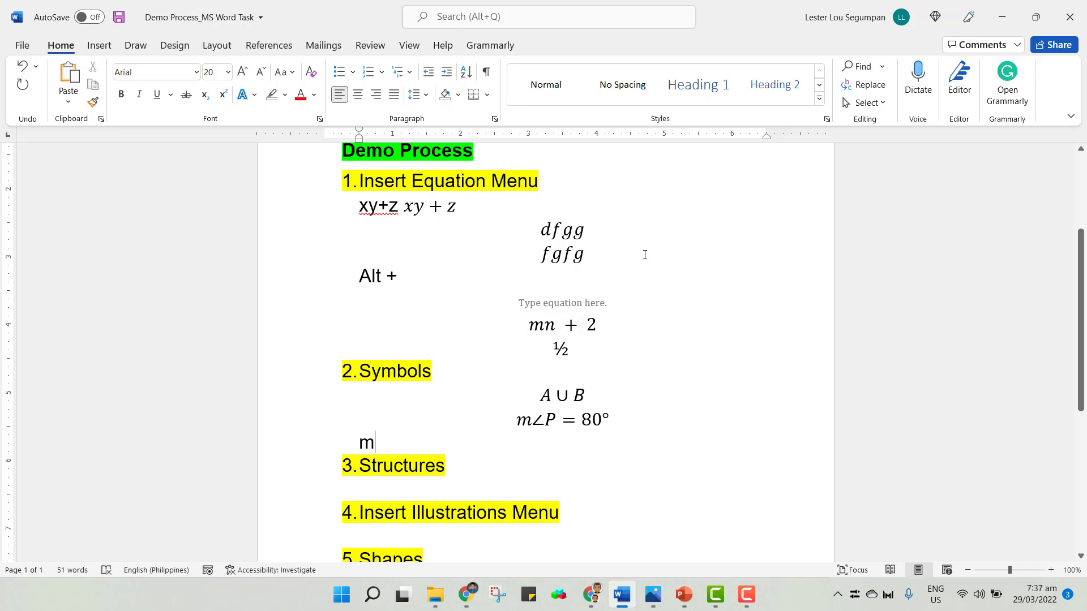
text(<)
click(374, 441)
key(BackSpace)
text(m)
click(423, 443)
text(P)
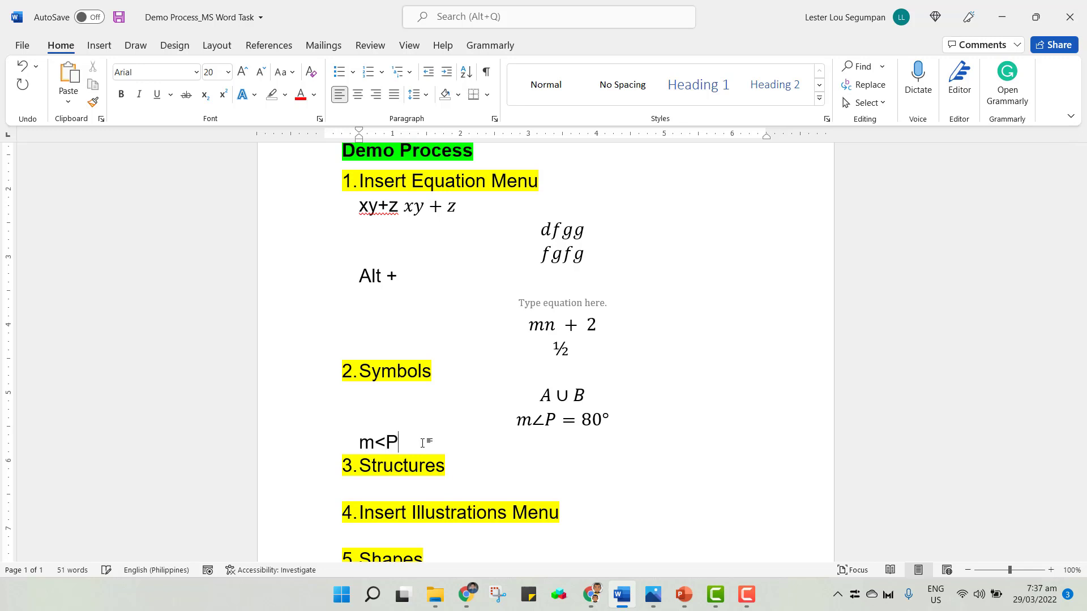
text( = 80)
click(224, 96)
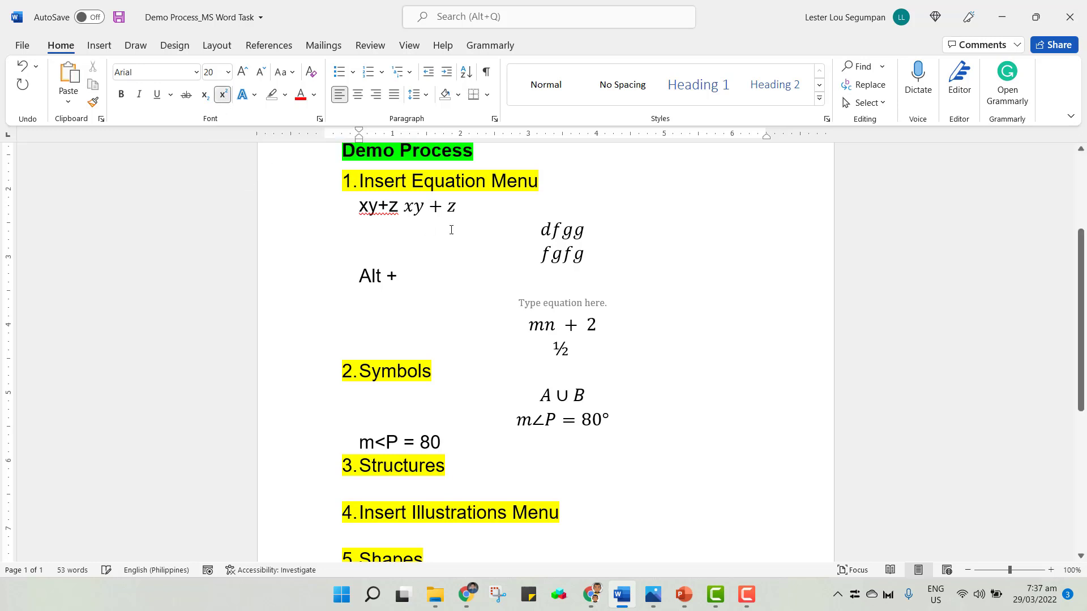
text(o)
Remove the test superscript text and delete the whole plain-text m<P = 80 line.
drag(447, 439, 439, 440)
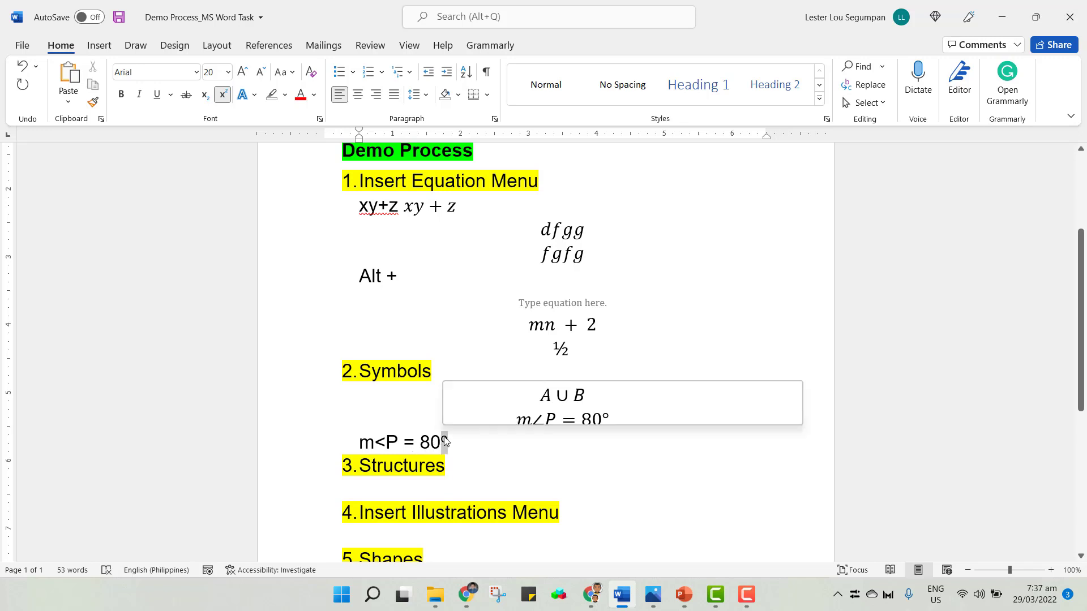
click(225, 96)
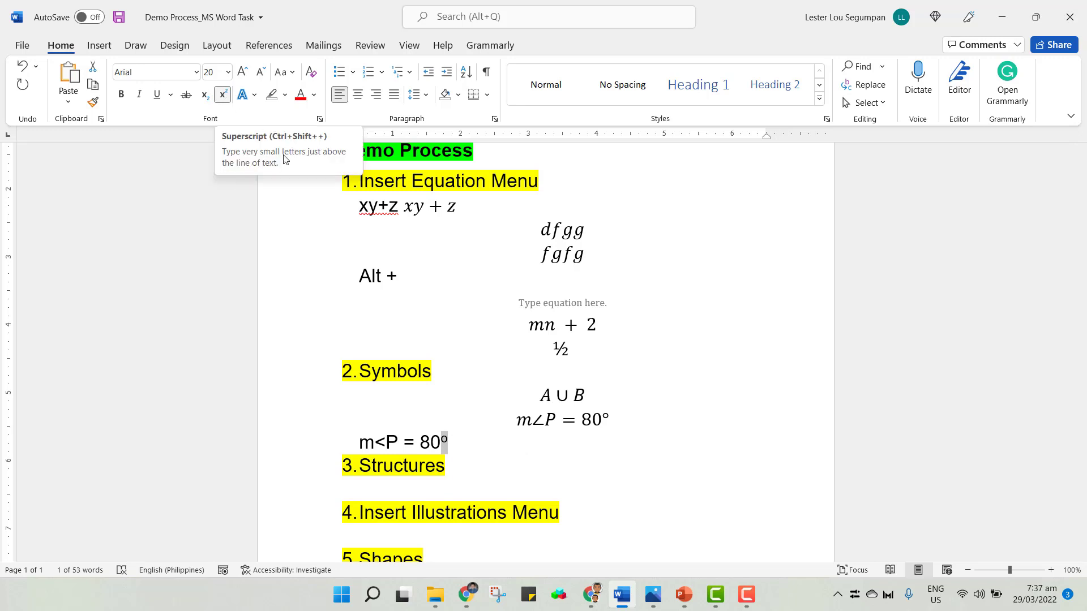
click(462, 443)
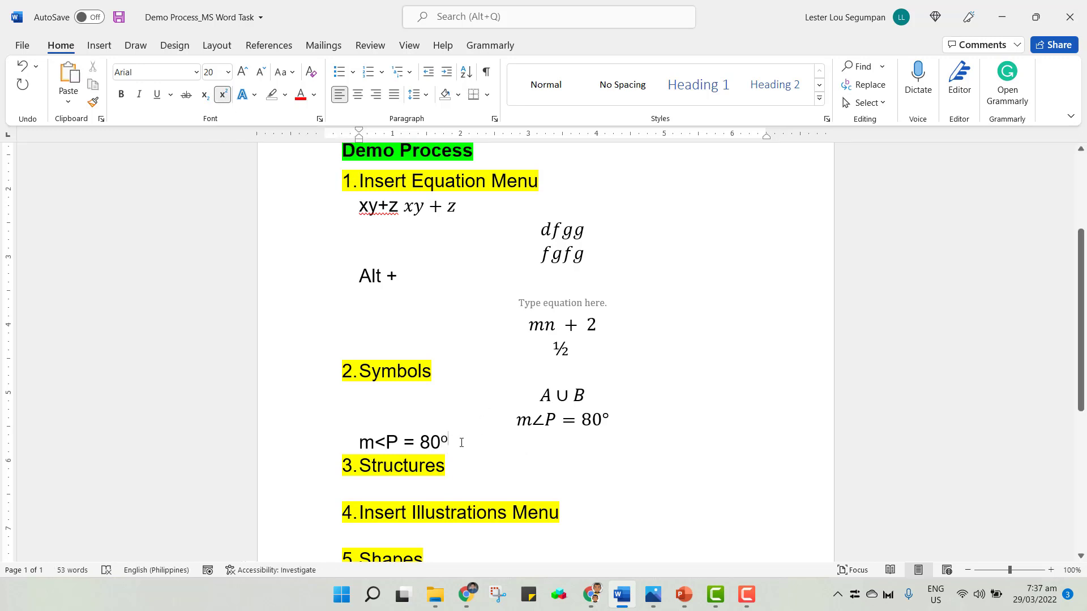
text(what)
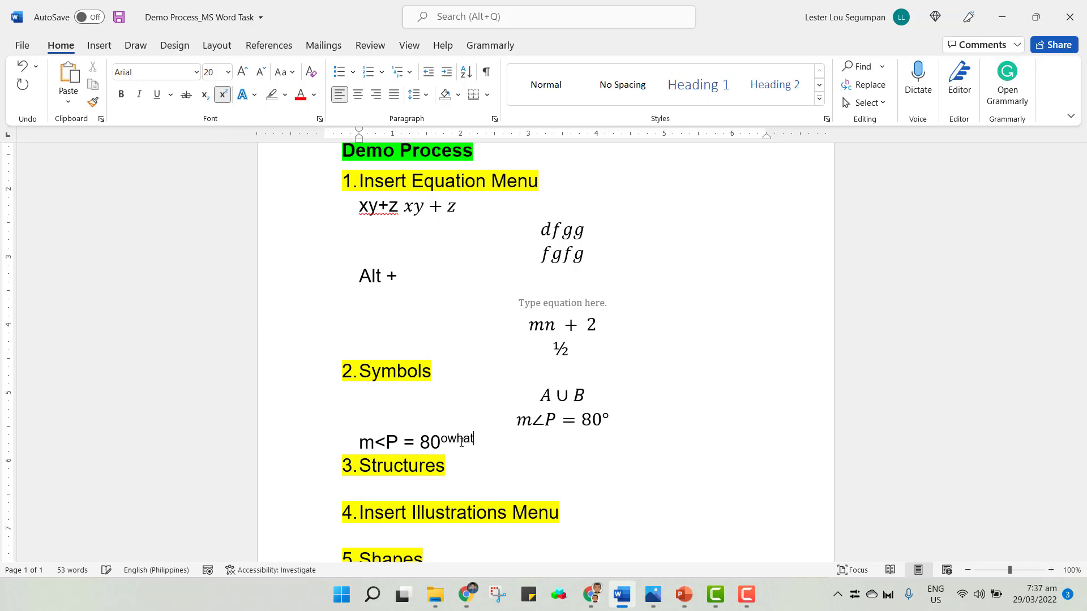
key(BackSpace)
key(BackSpace)
key(BackSpace)
key(BackSpace)
drag(450, 443, 361, 443)
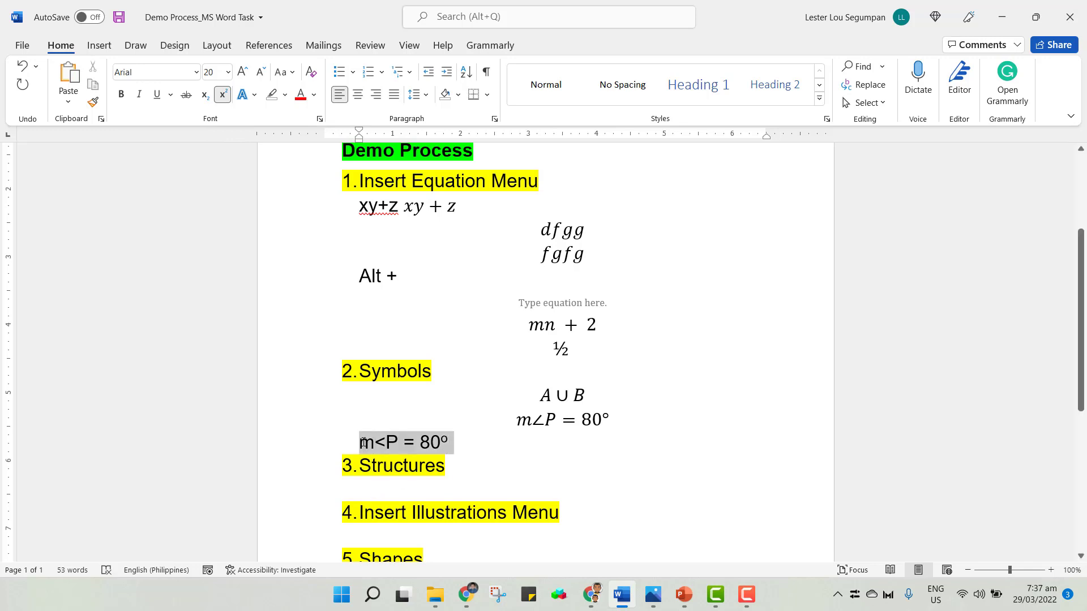
key(BackSpace)
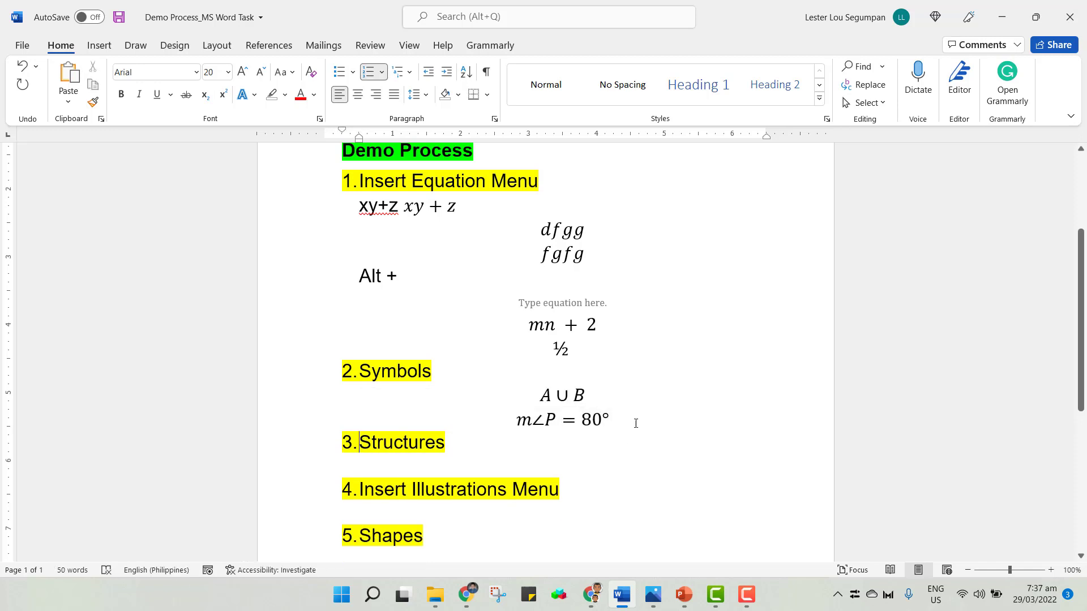
On a new line below the angle equation, insert an equation reading A ∪ B, entering the union with \cup.
click(640, 421)
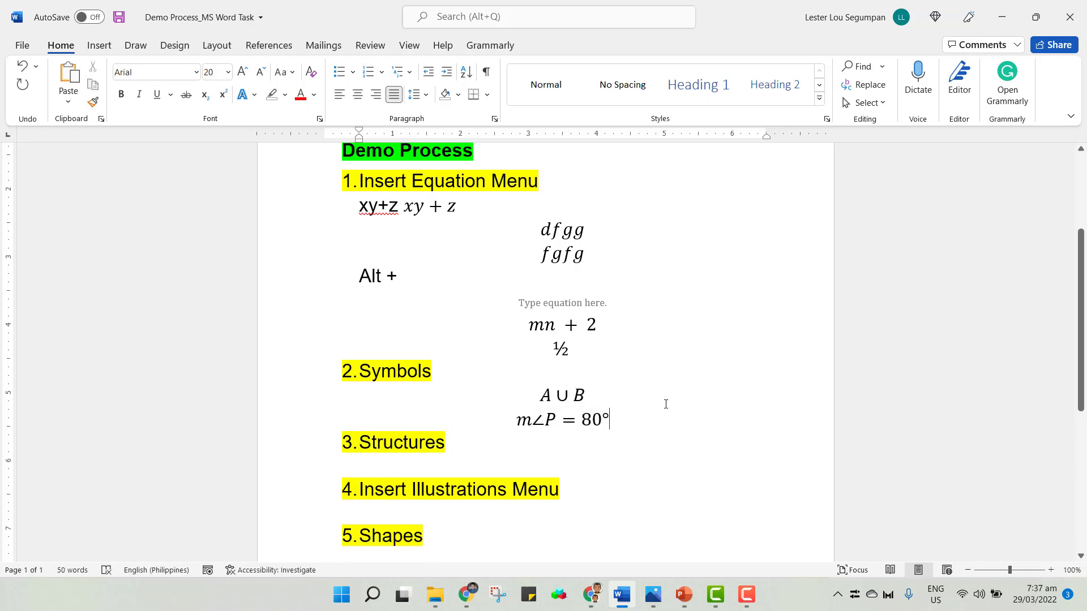
key(Return)
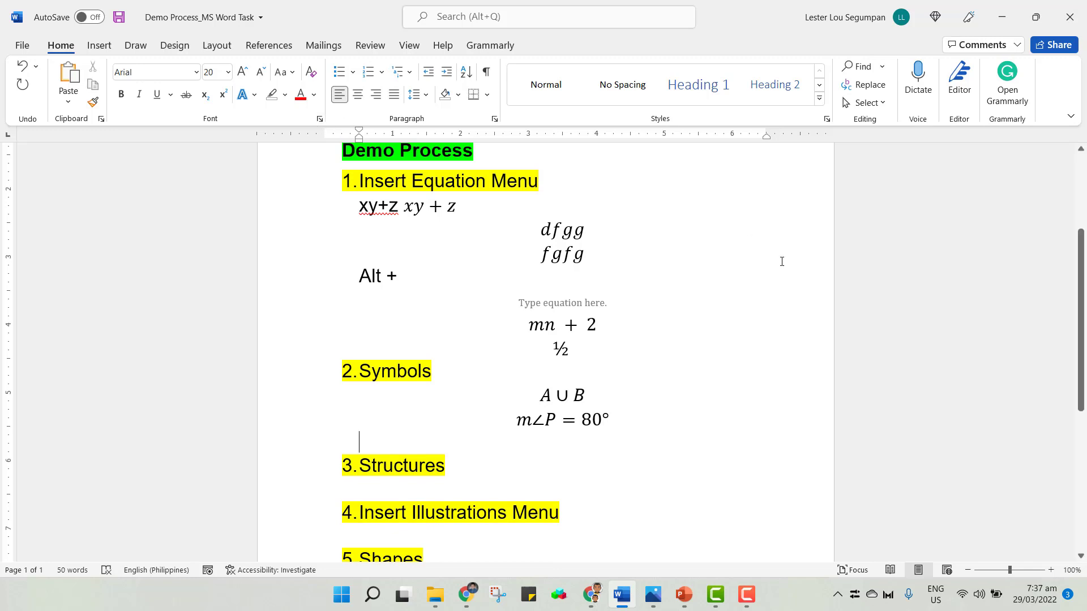
key(alt+equal)
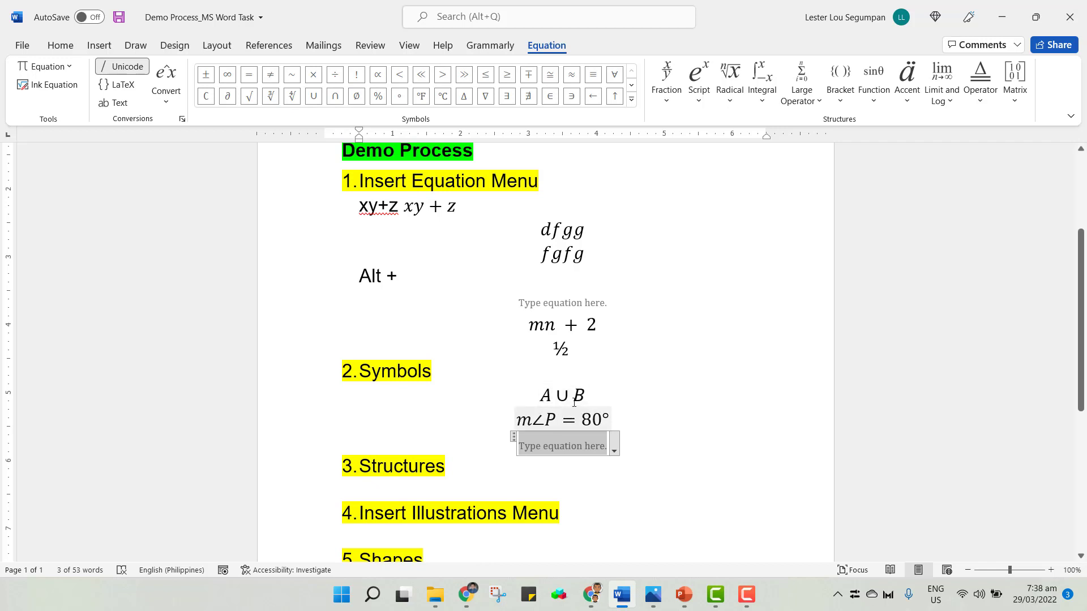
text(A)
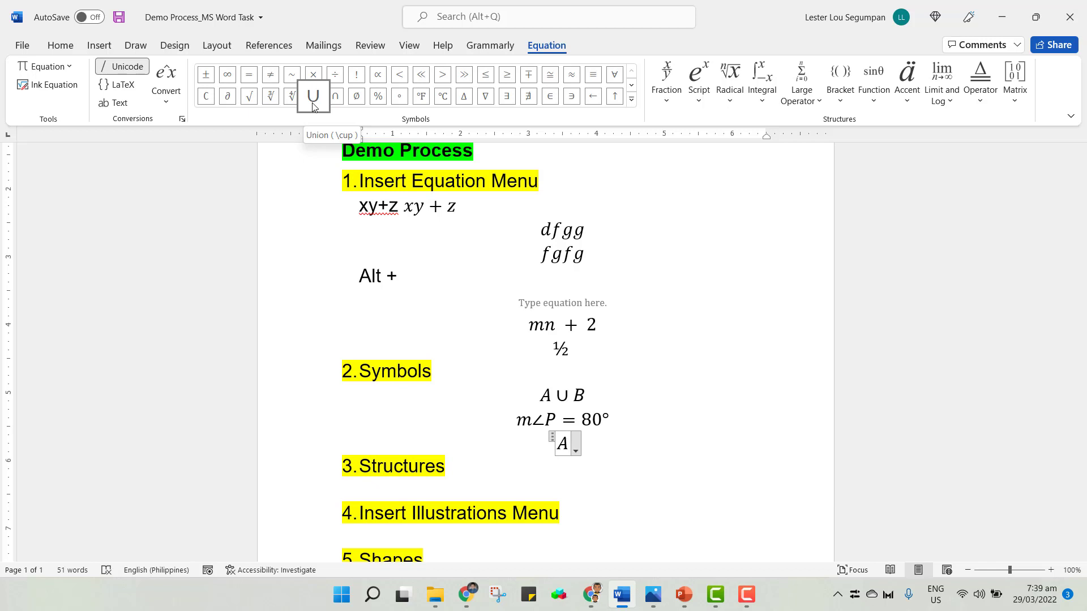
text(\)
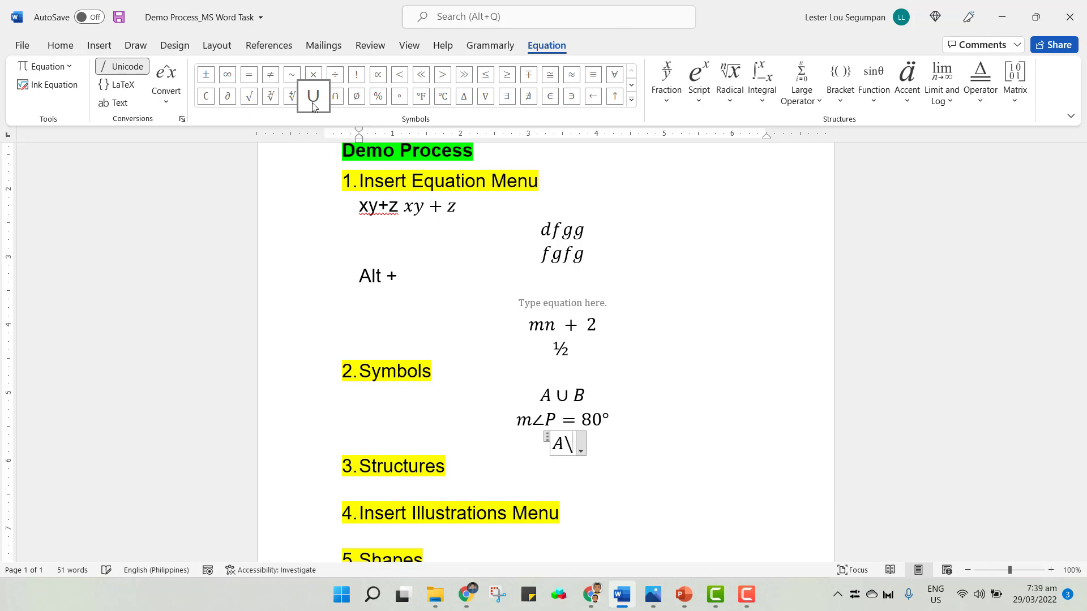
text(cup)
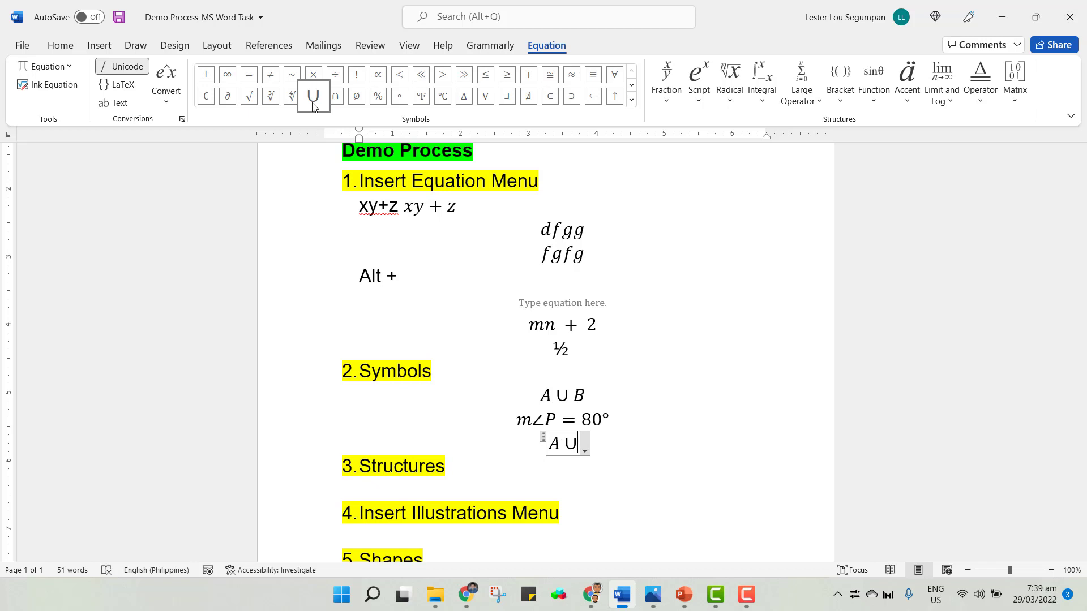
key(BackSpace)
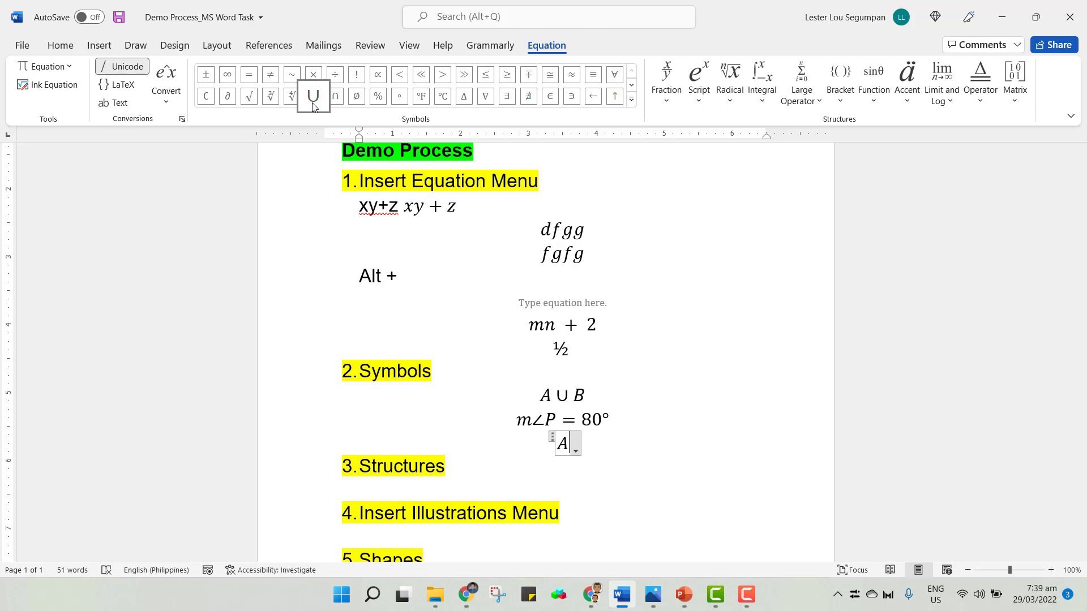
text(\cup)
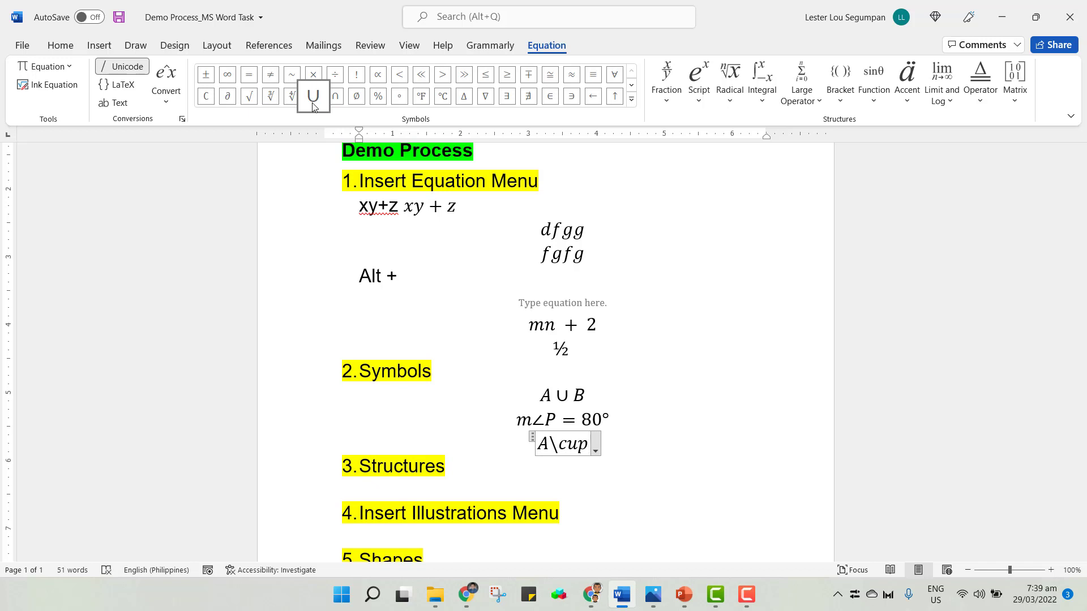
key(space)
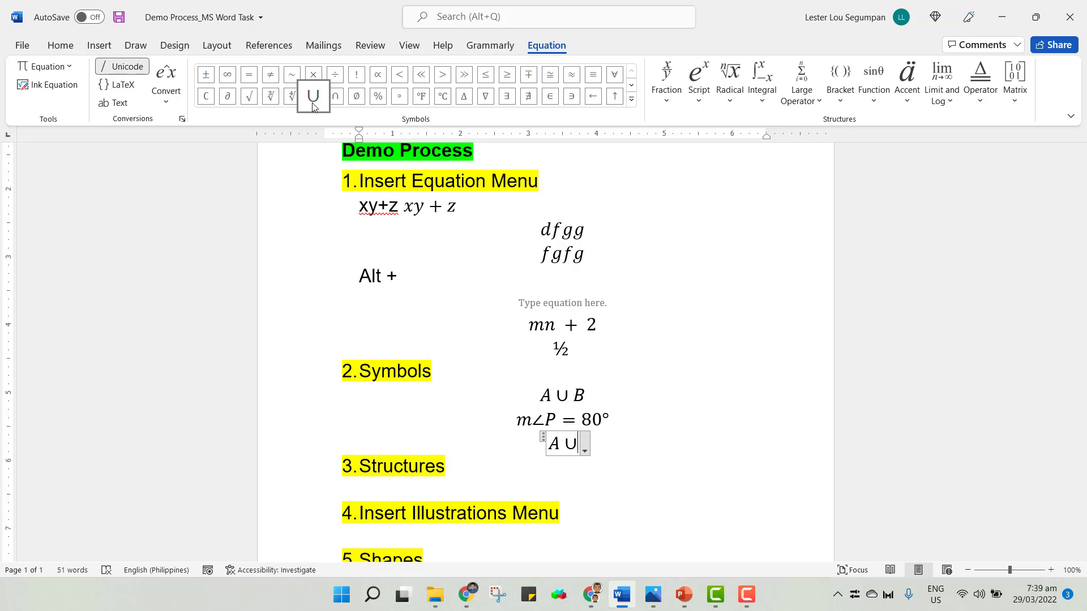
text(B)
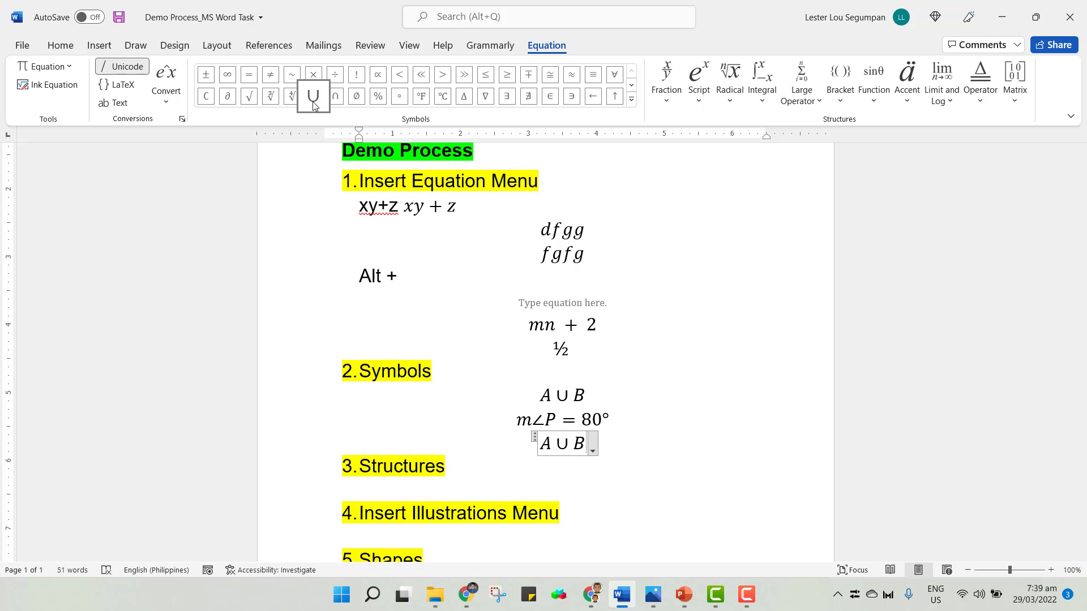
Extend the A ∪ B equation to A ∪ B ∩ C by typing \cap for the intersection, then leave the equation.
click(561, 444)
double_click(560, 444)
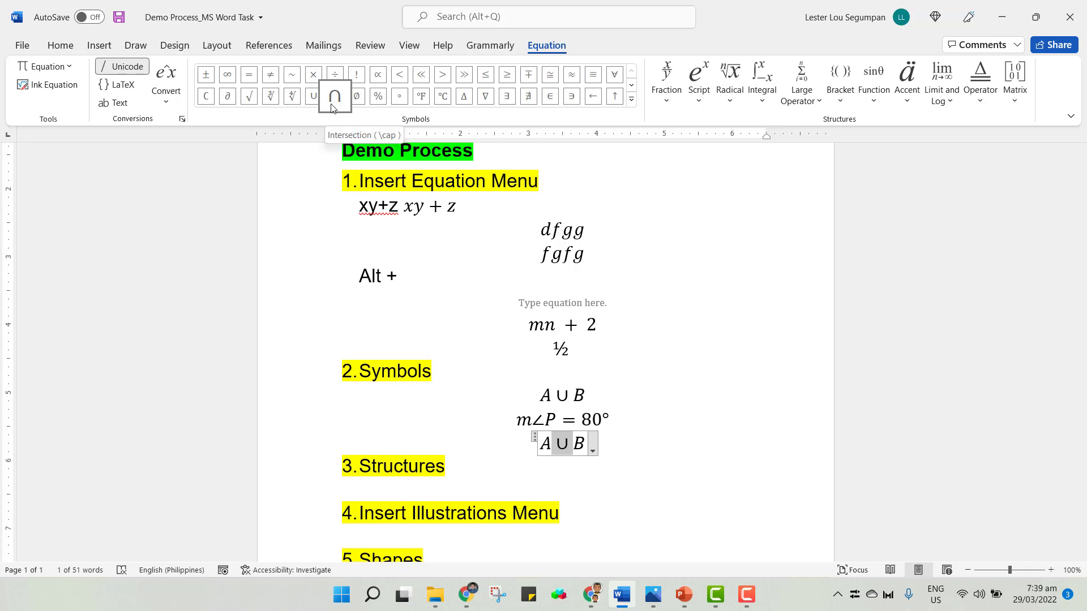
click(585, 446)
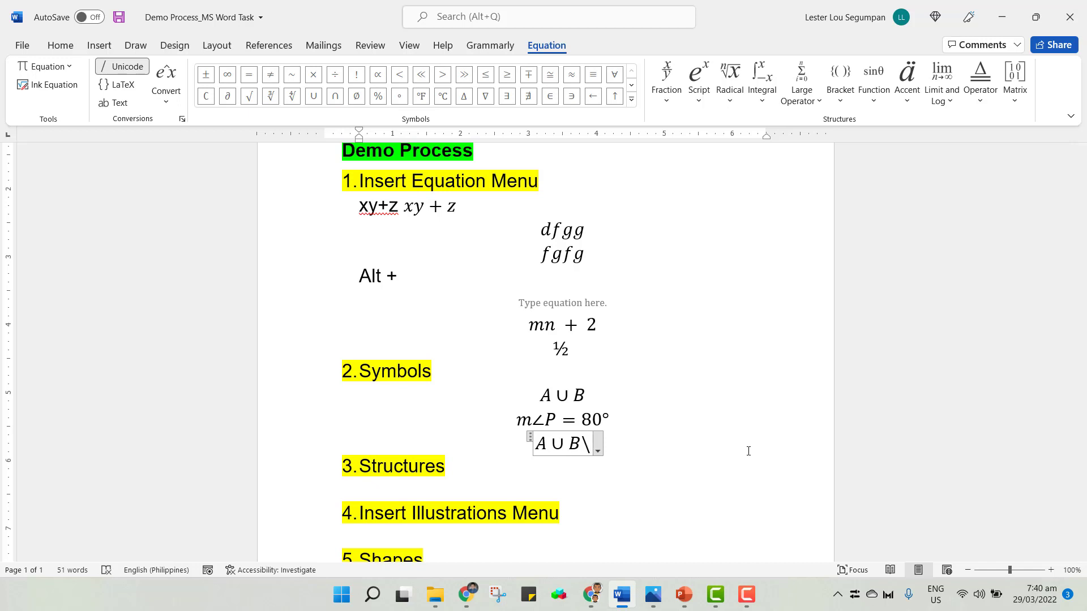
text(\cap)
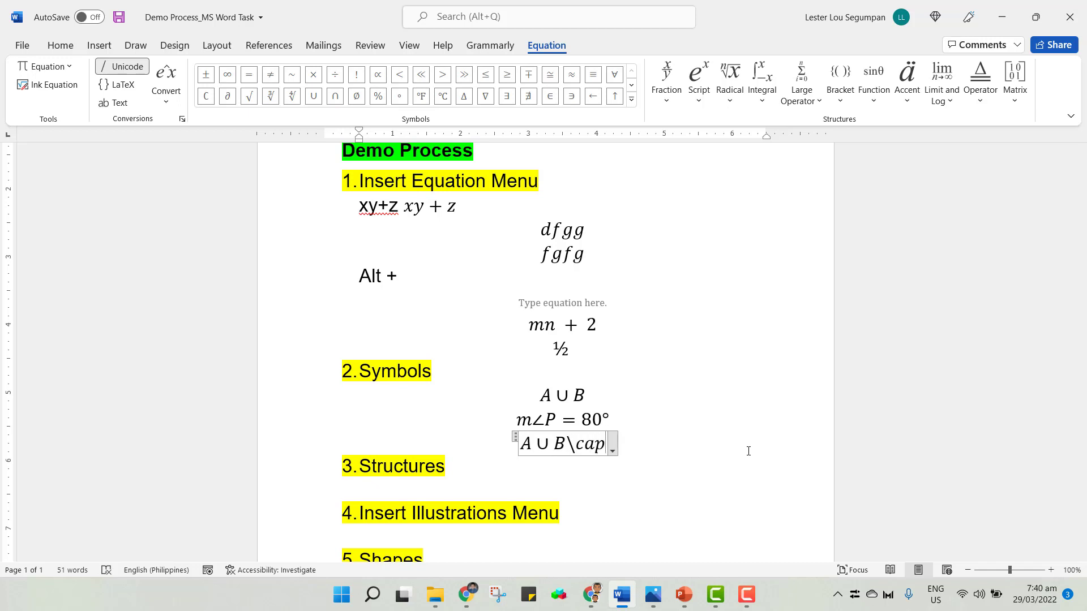
key(space)
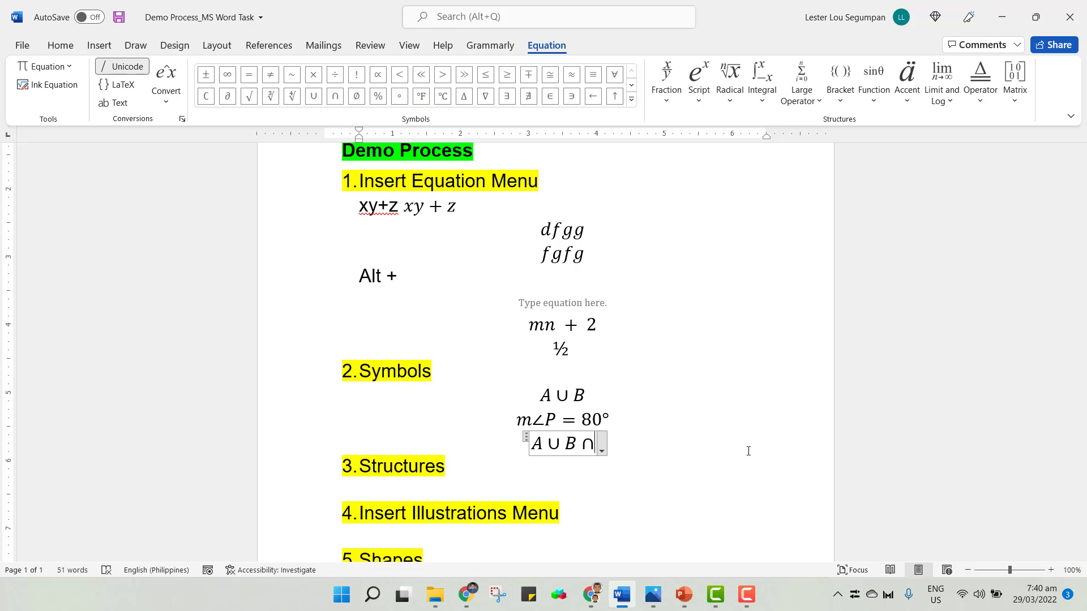
text(C)
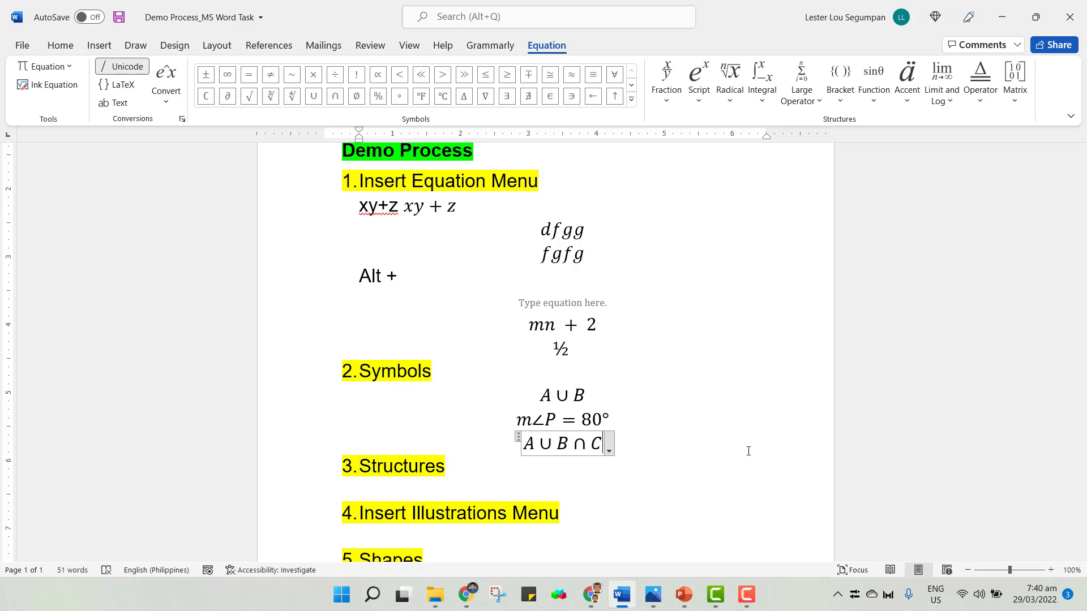
click(736, 442)
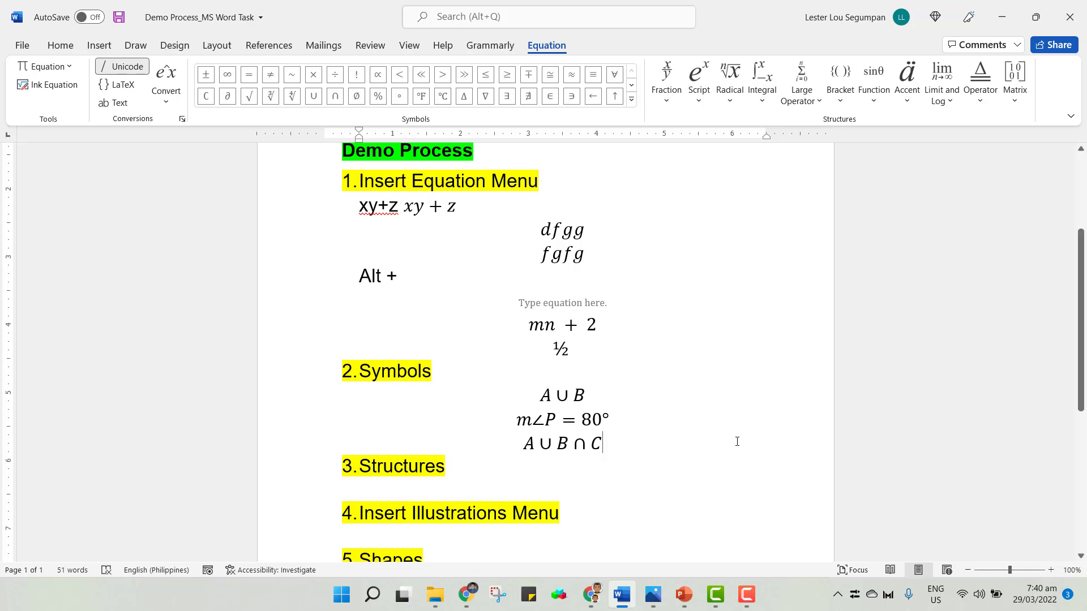
On a new line, insert an equation reading m∠P = 80, entering the angle with \angle.
key(Return)
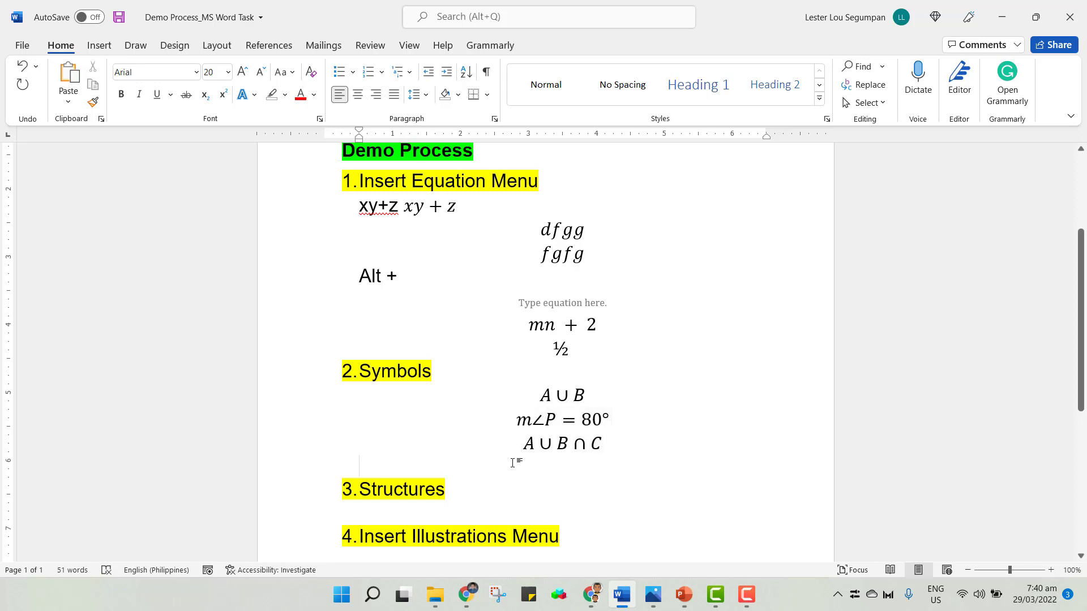
key(alt+equal)
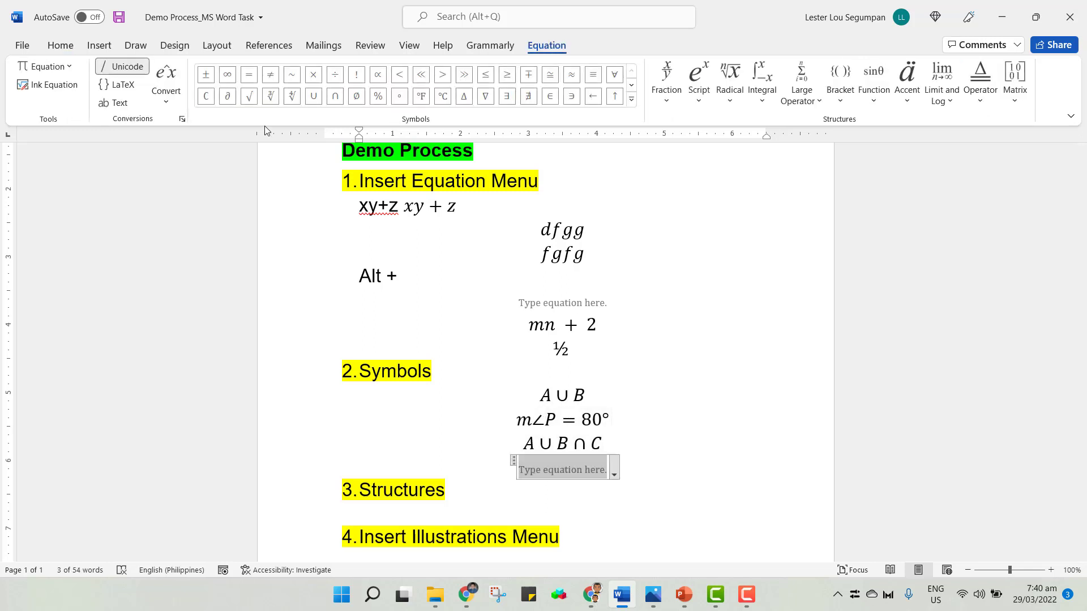
click(632, 102)
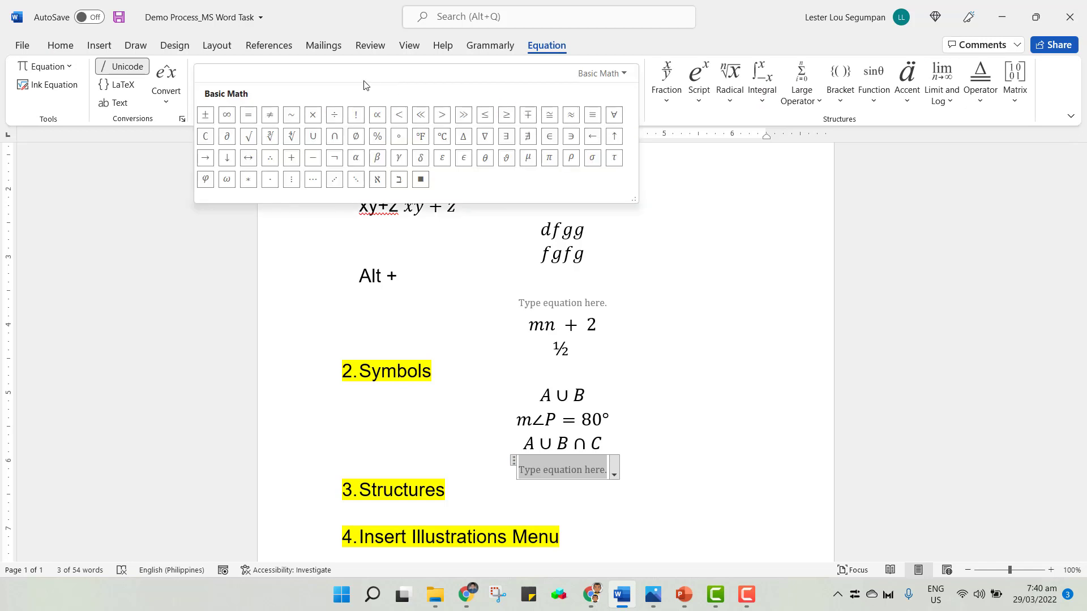
click(601, 73)
click(602, 203)
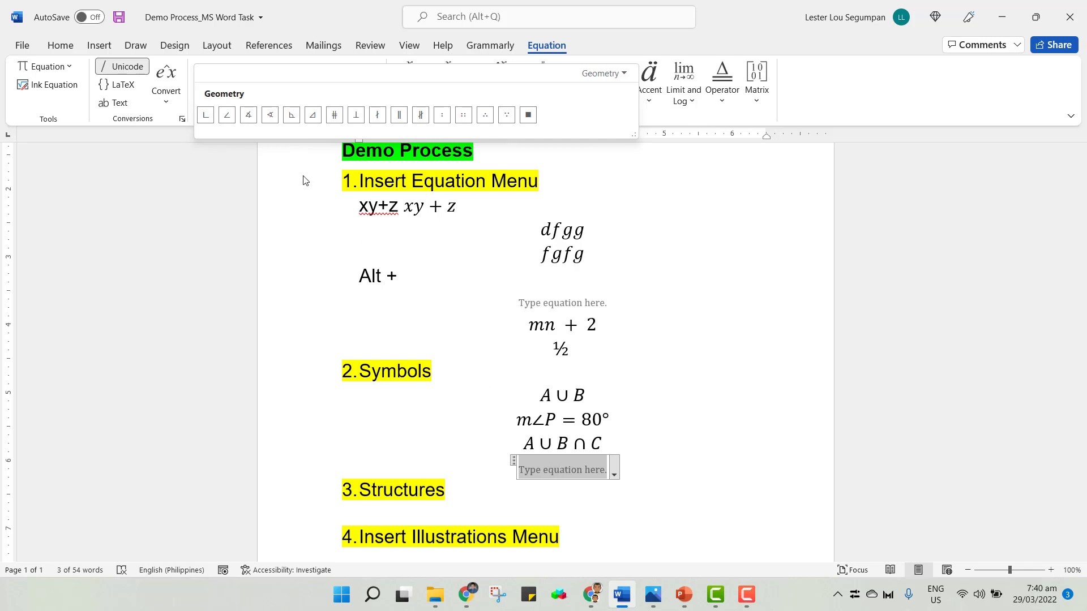
click(558, 464)
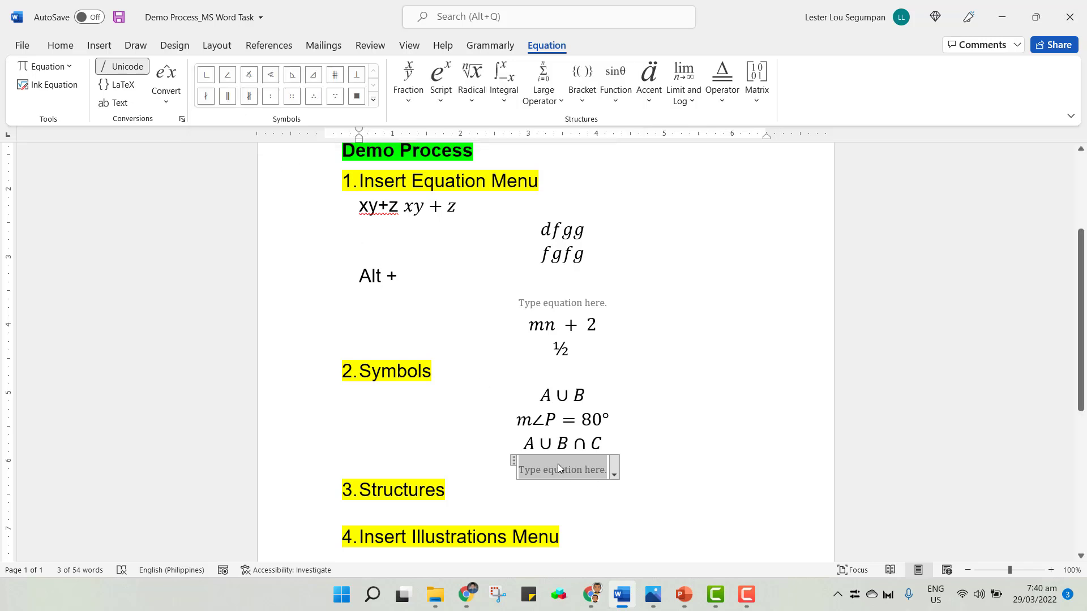
text(m)
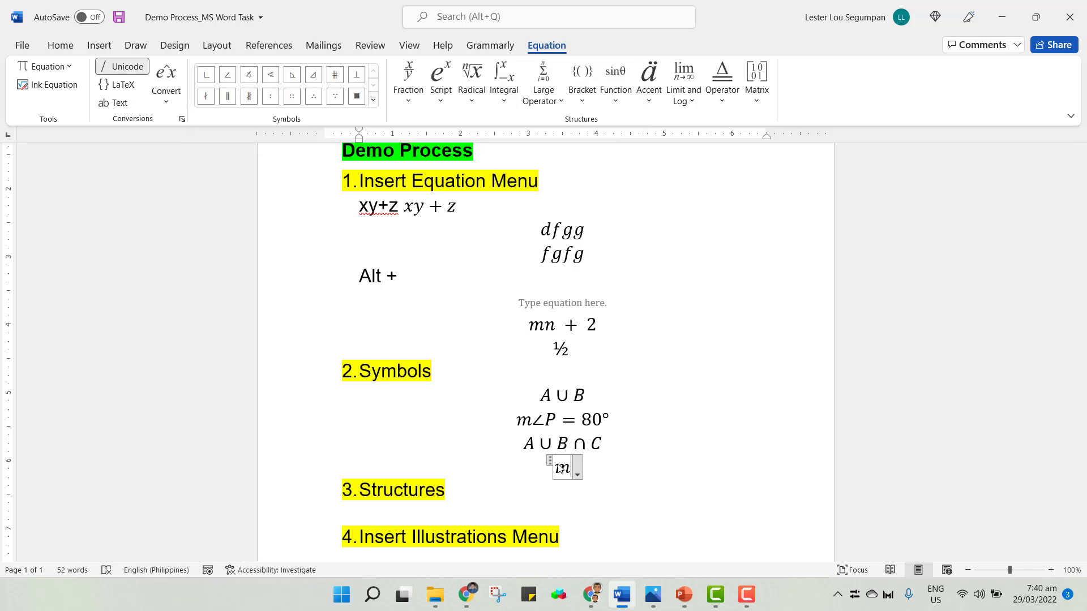
text(\angle)
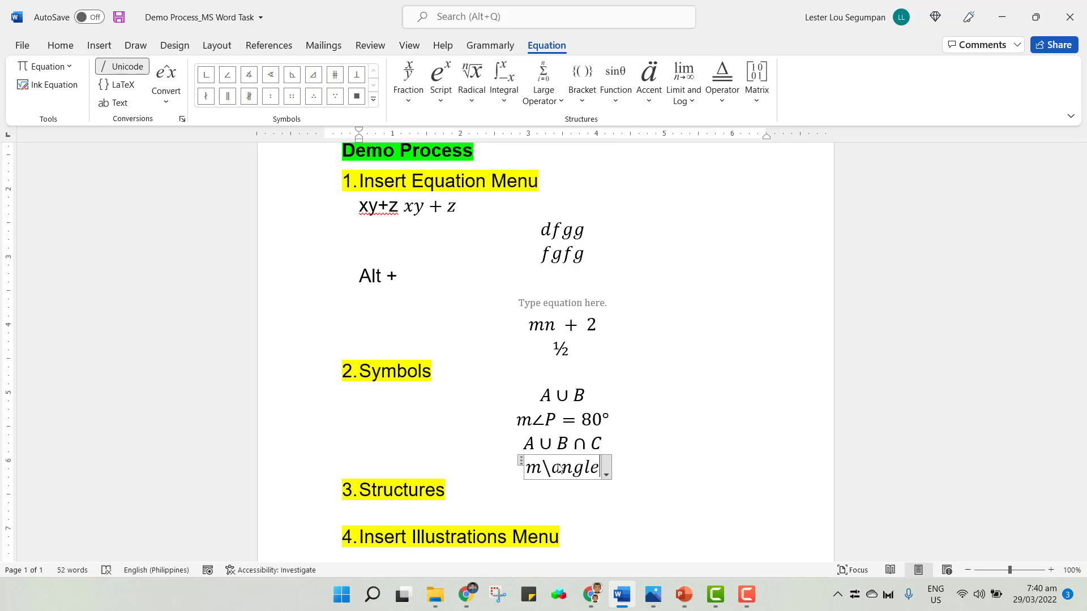
key(space)
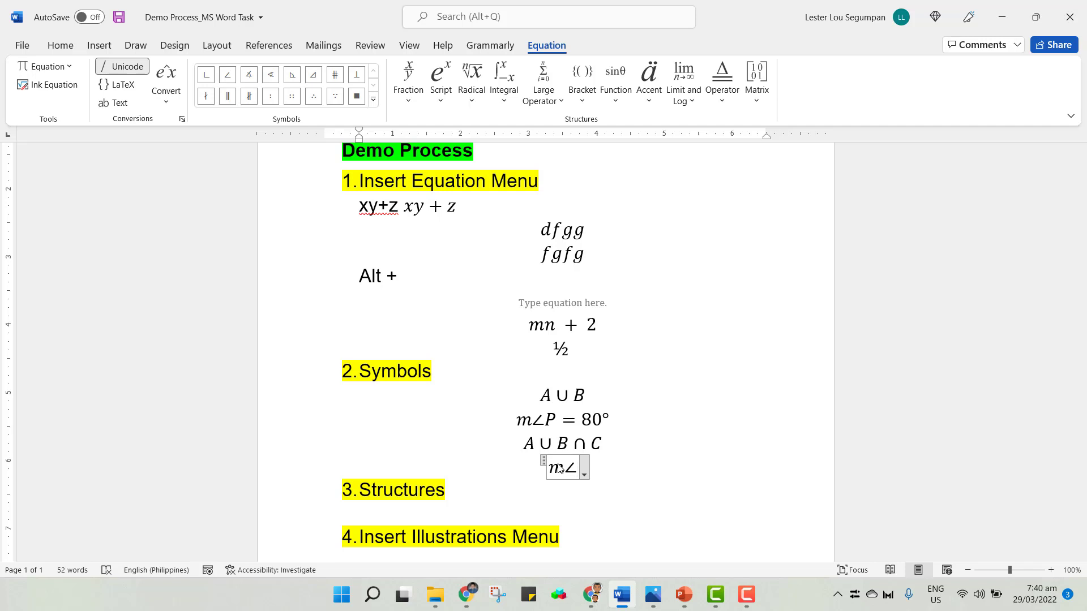
text(P)
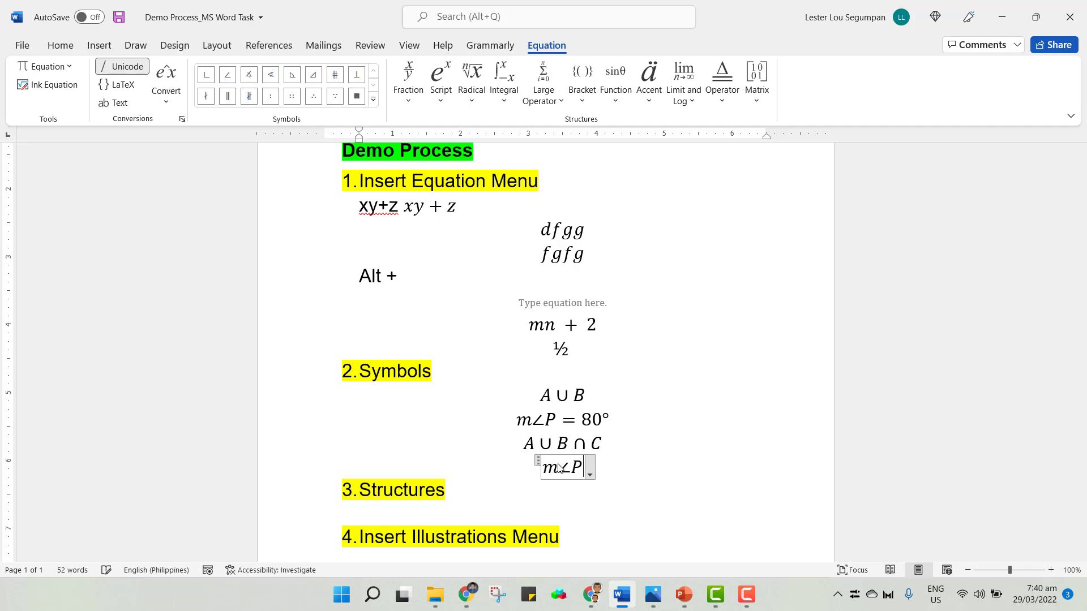
text( = 80)
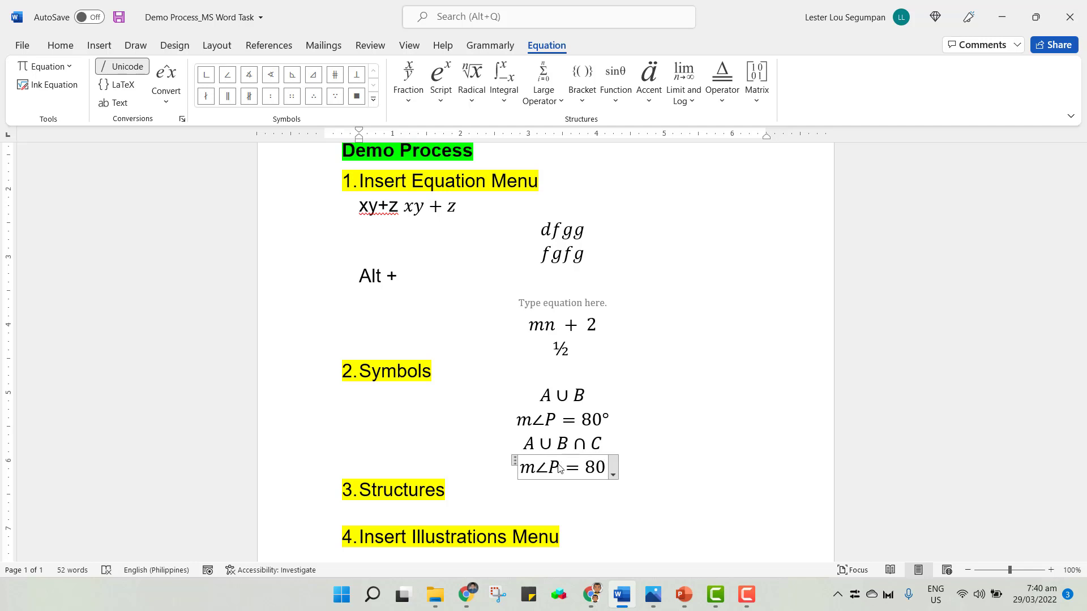
Switch the symbol gallery back to Basic Math and append a degree sign by typing \degree, then leave the equation.
click(375, 100)
click(362, 73)
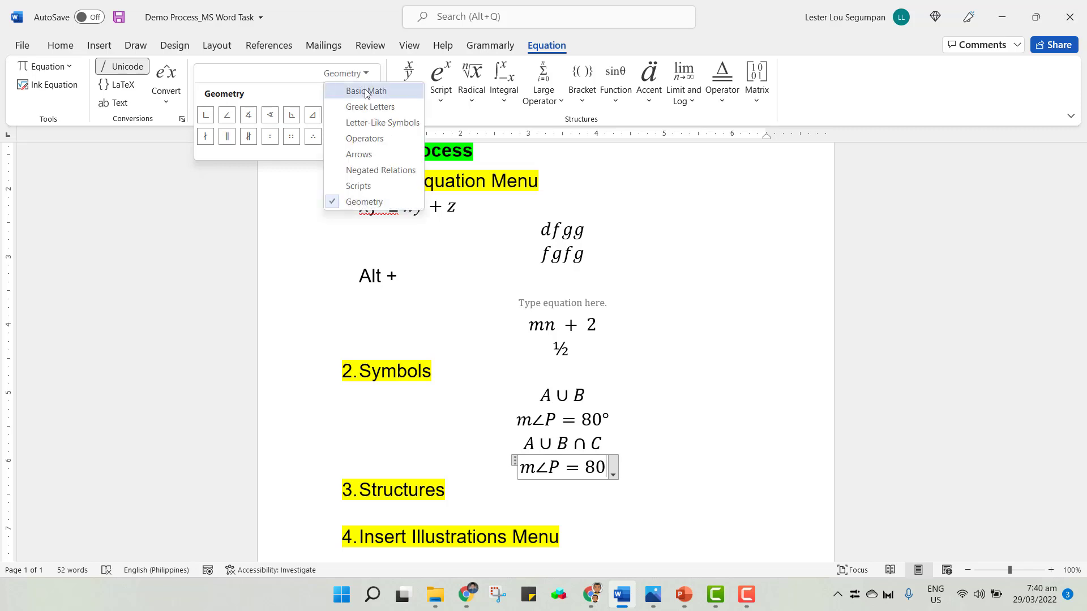
click(354, 90)
key(Escape)
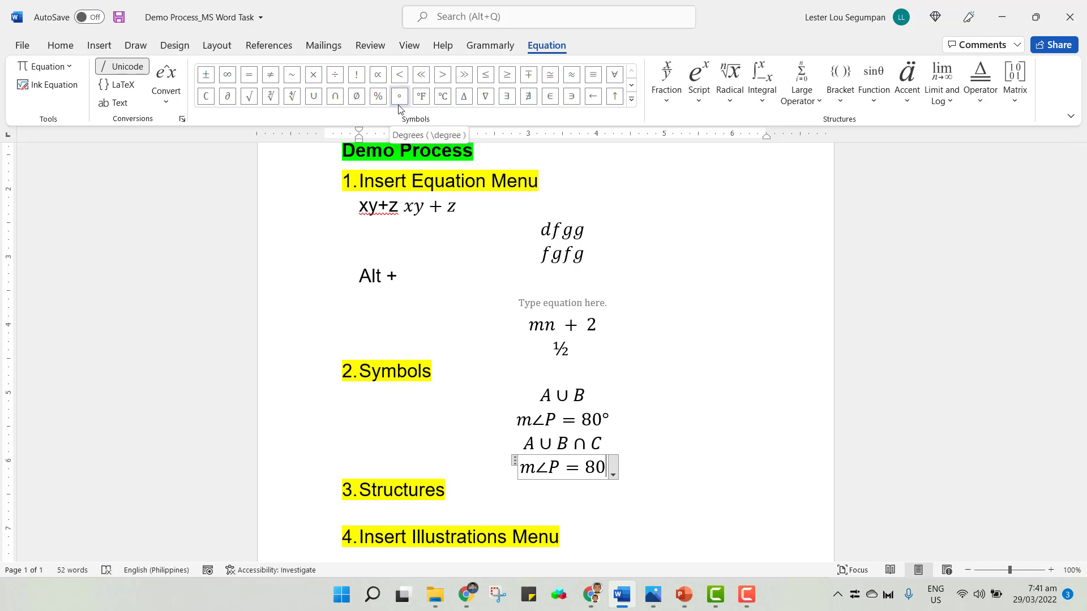
text(\dge)
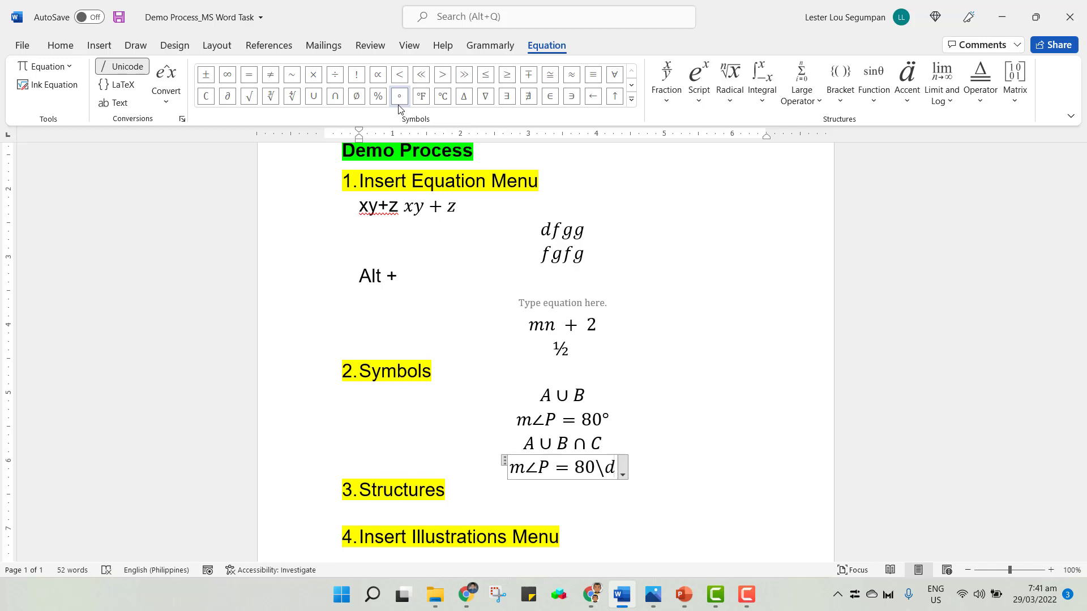
key(BackSpace)
key(BackSpace)
text(egree)
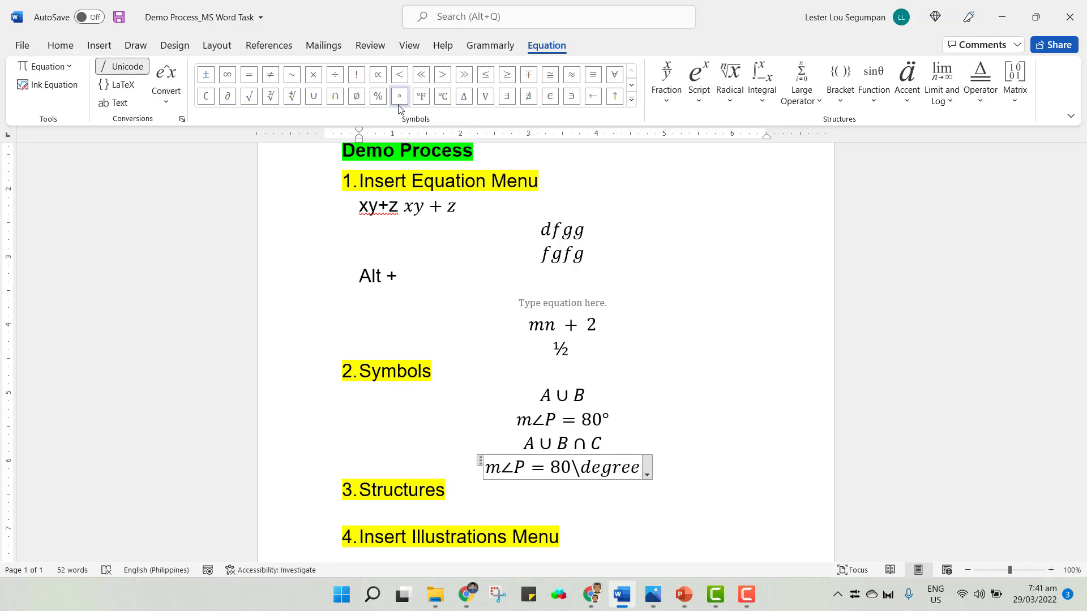
key(space)
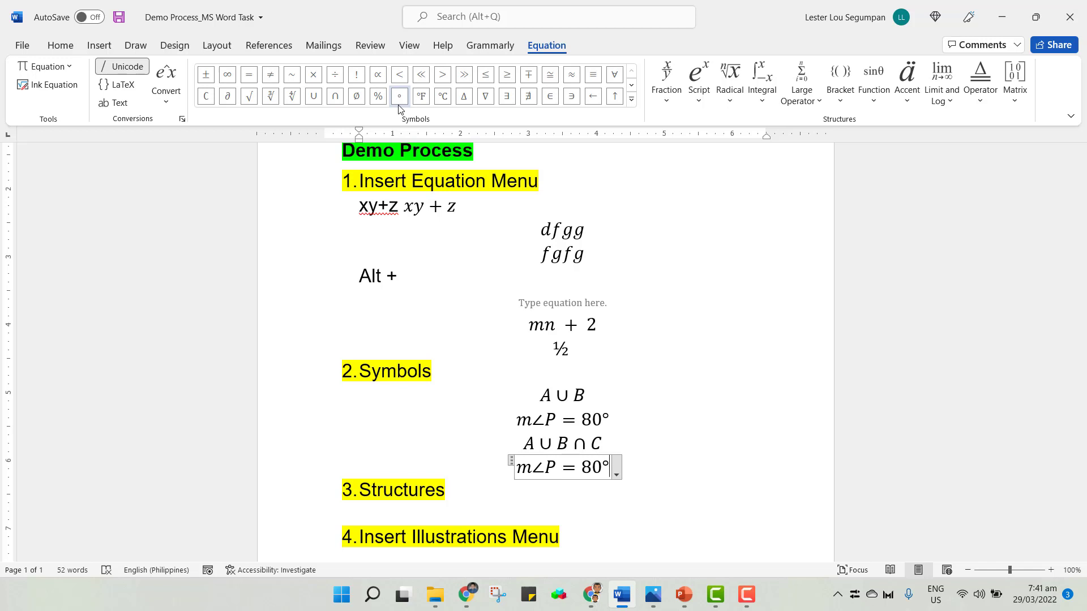
click(656, 468)
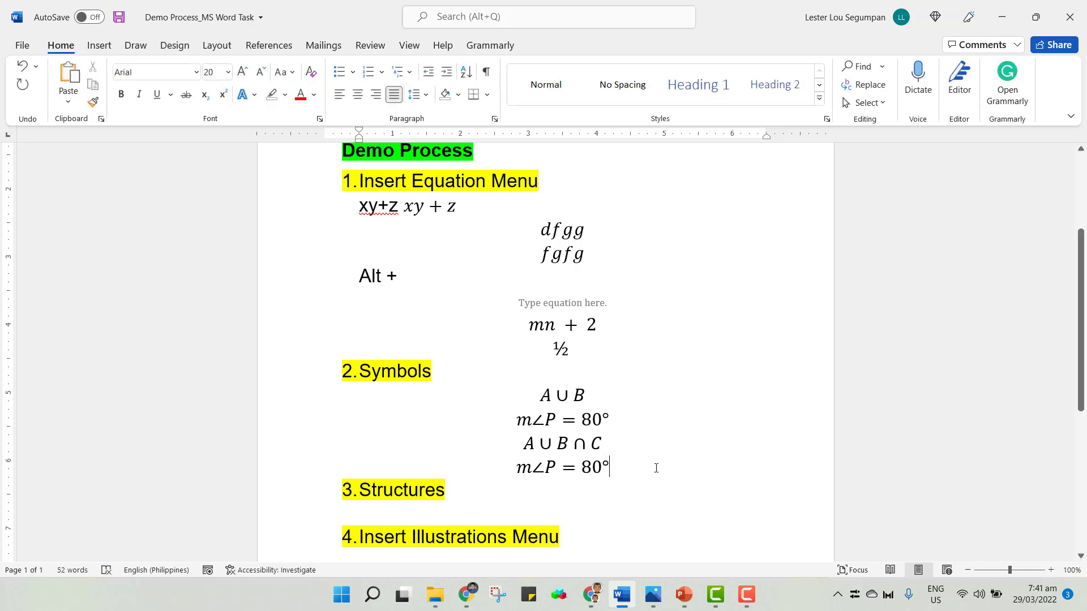
On a new line, insert an equation containing the infinity symbol by typing \infty, then leave the equation.
key(Return)
key(alt+equal)
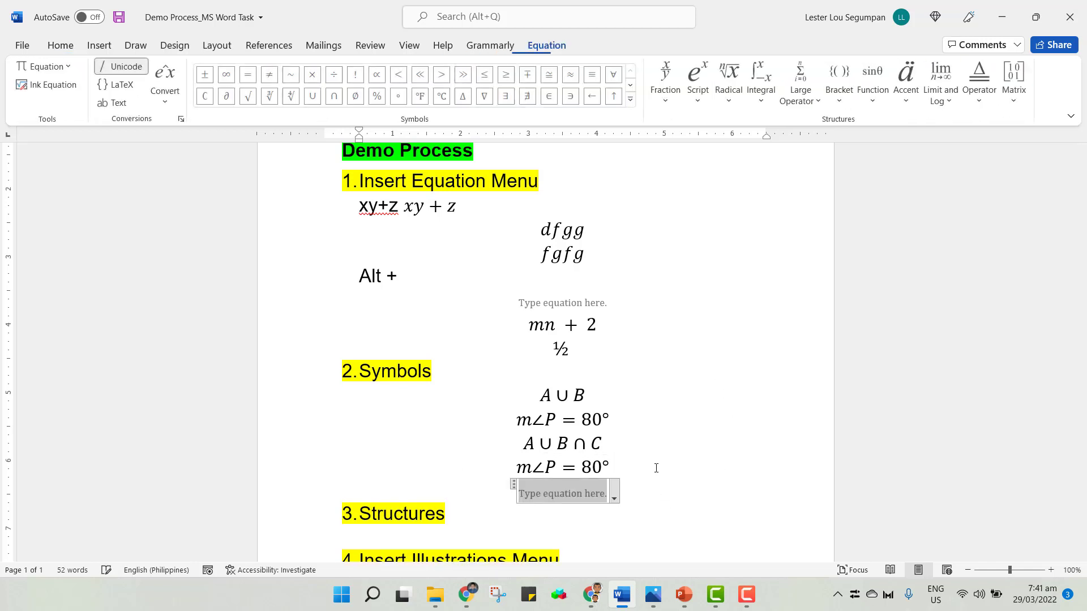
text(\i)
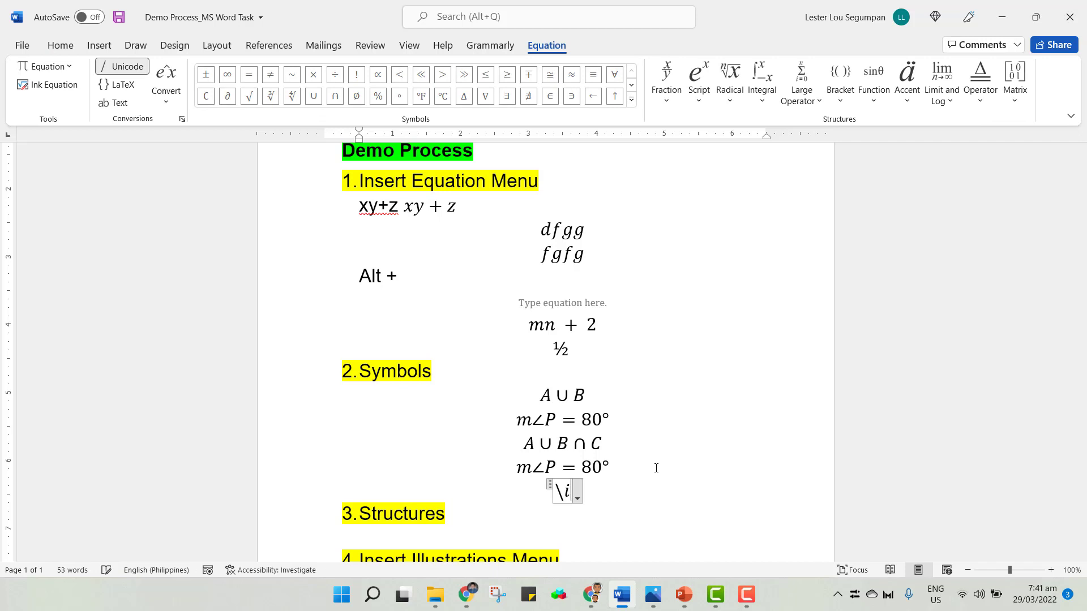
text(nfty)
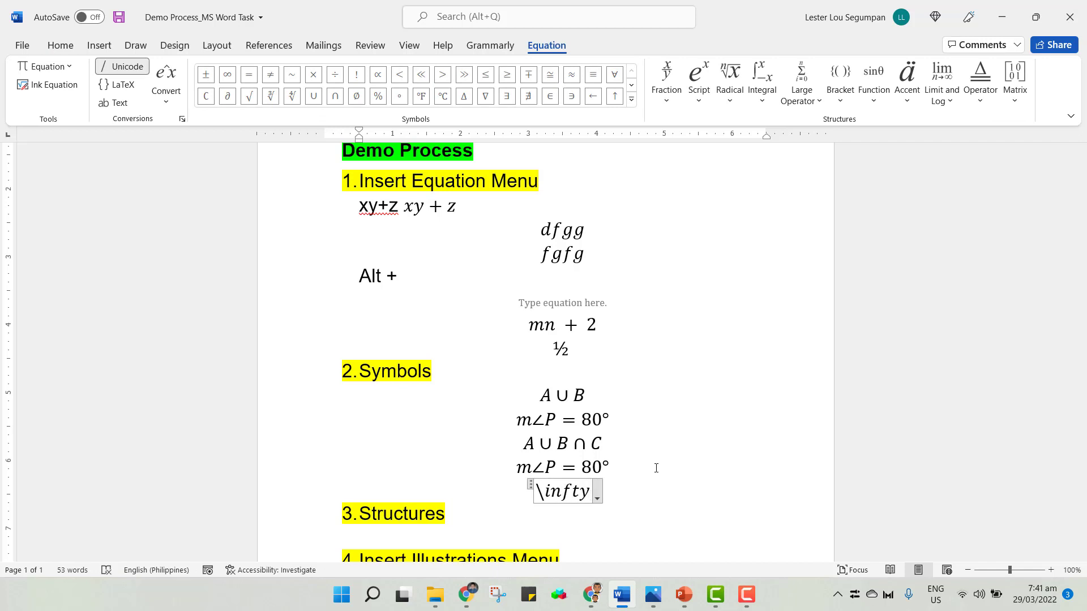
key(space)
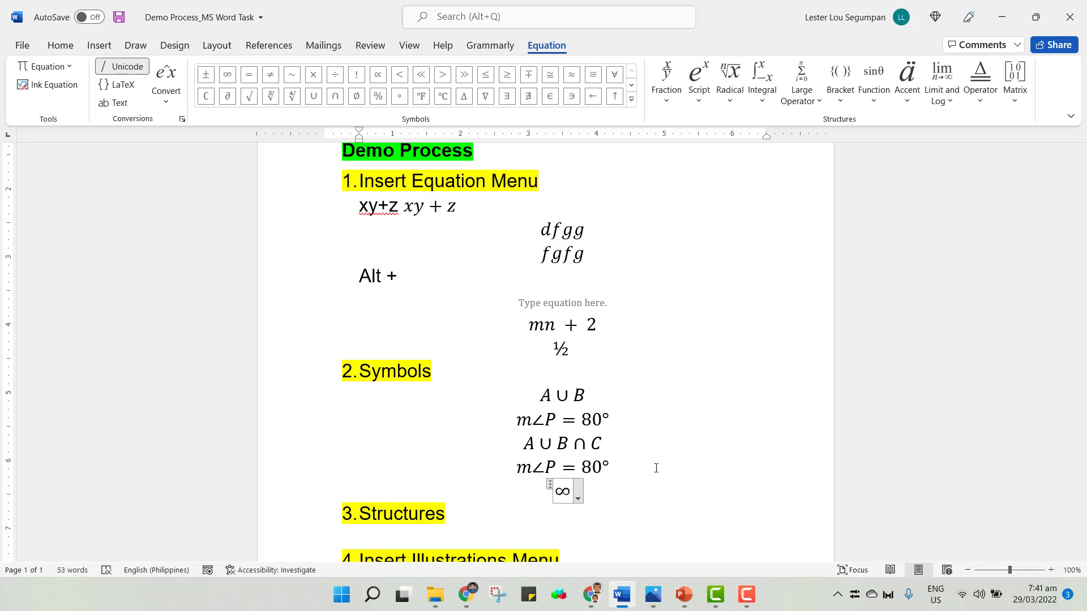
click(623, 488)
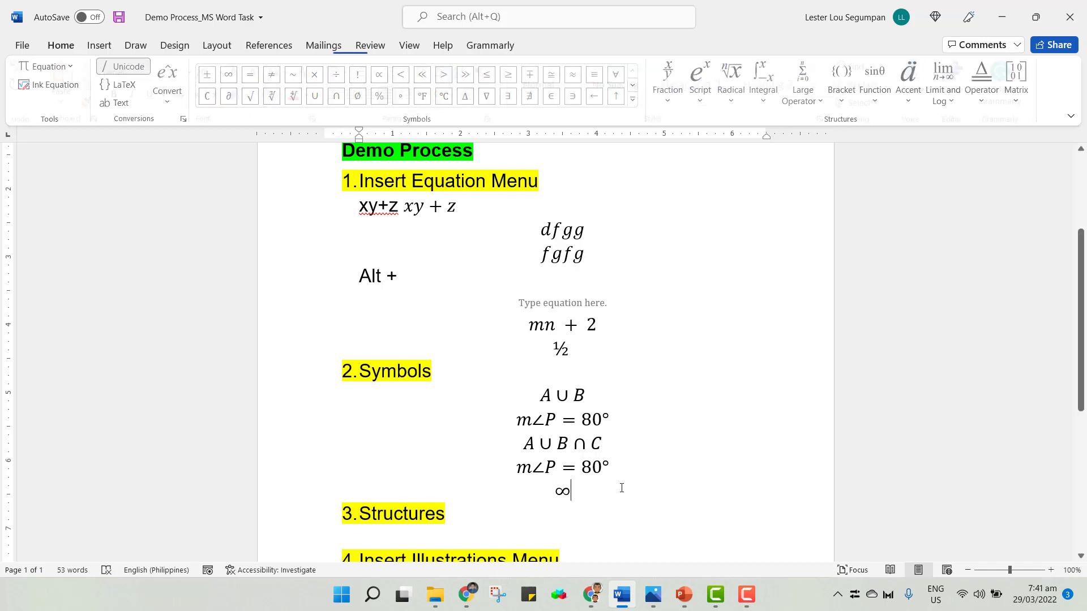
On a new line, insert an equation containing the not-equal sign by typing \neq, then leave the equation.
key(Return)
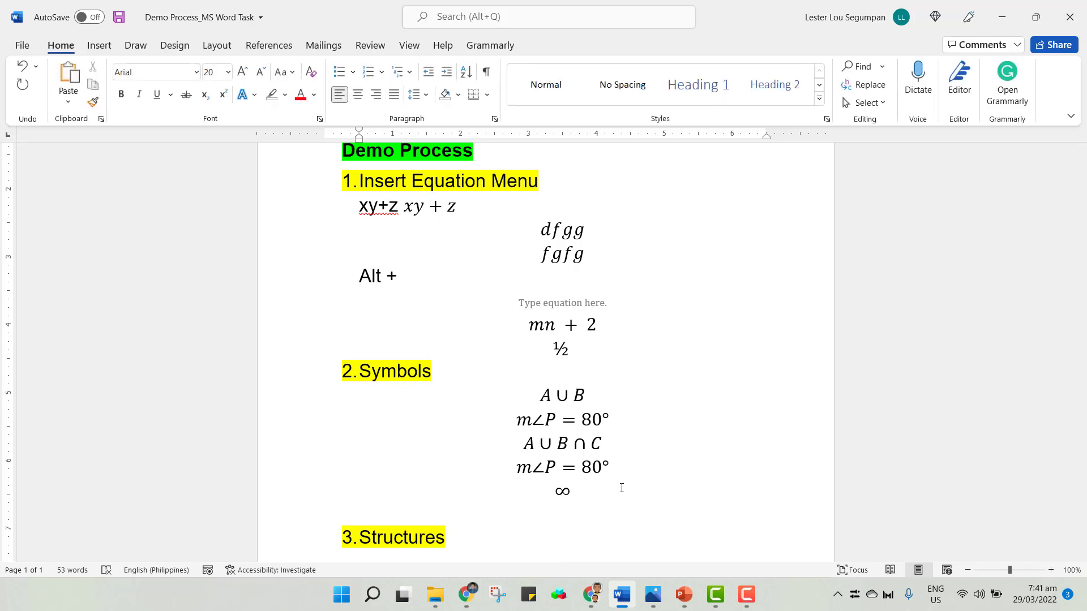
key(alt+equal)
text(\)
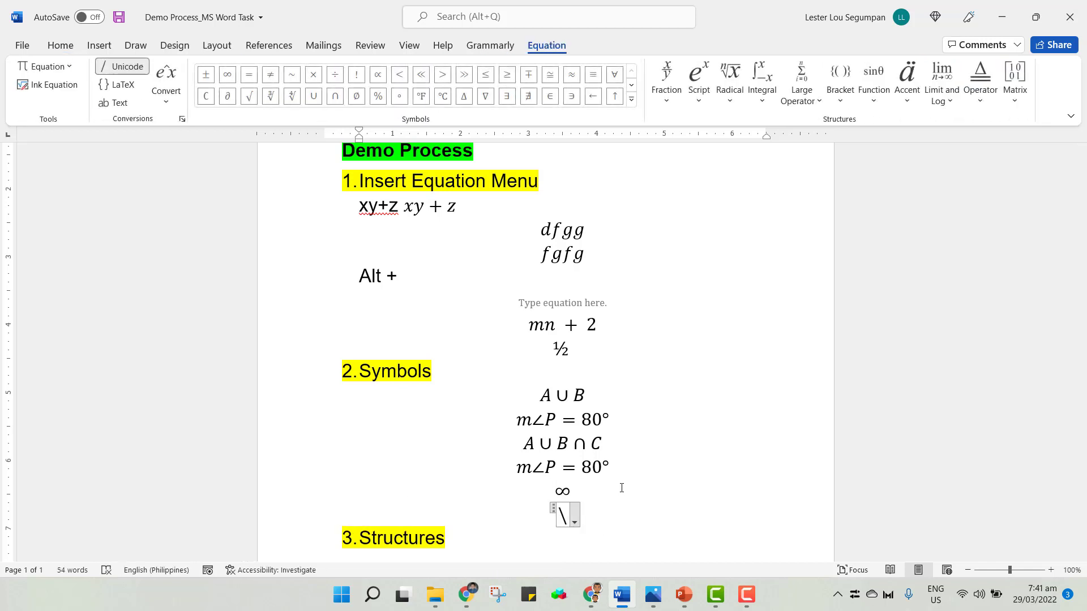
text(neq)
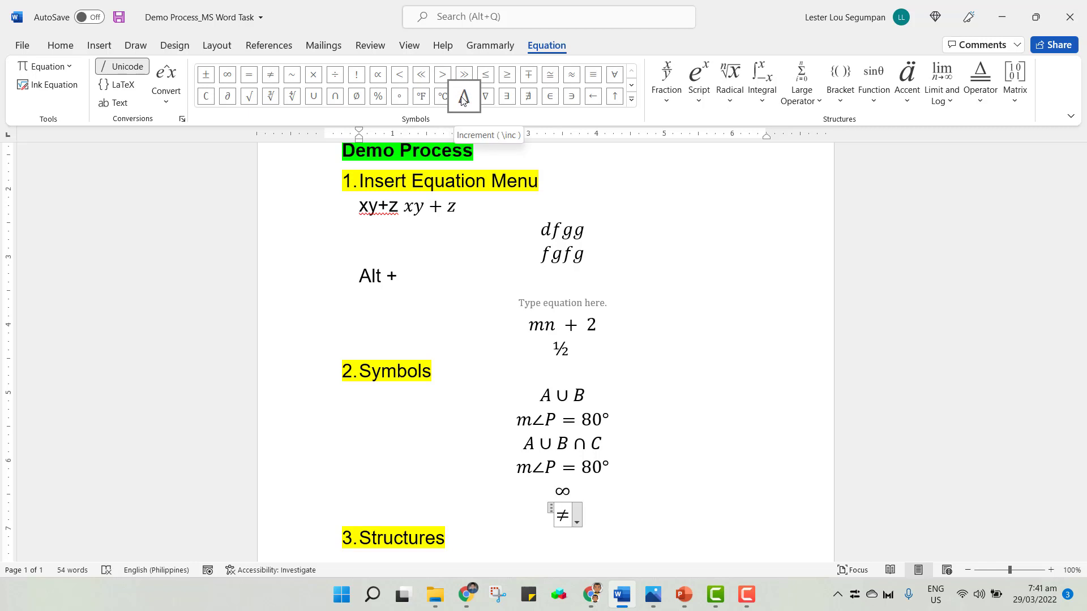
click(636, 515)
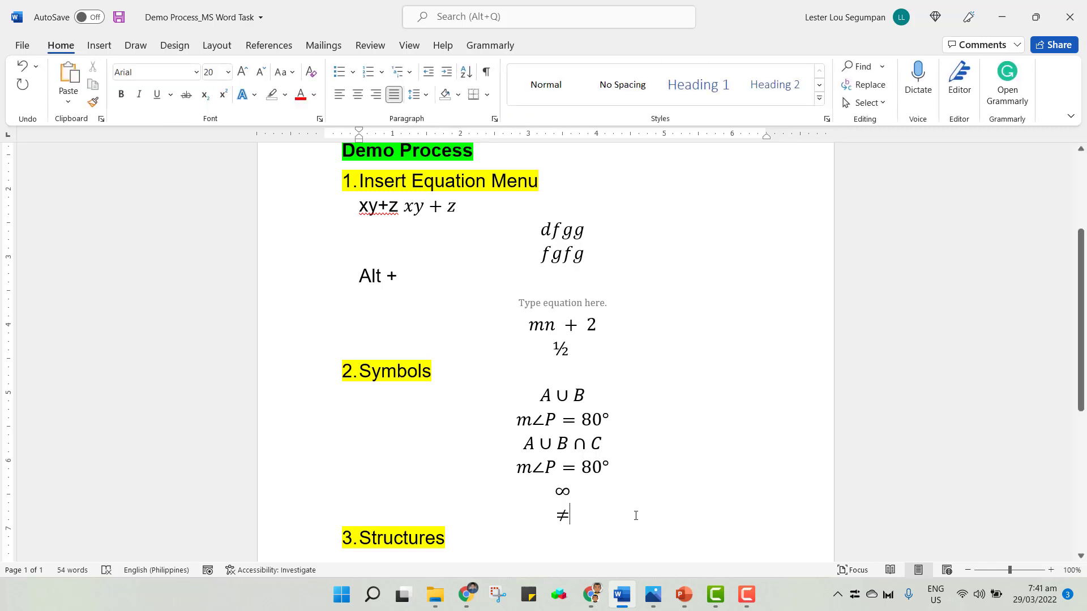
On a new line, insert an equation and enter the increment symbol Δ by typing \inc.
key(Return)
text(\inc)
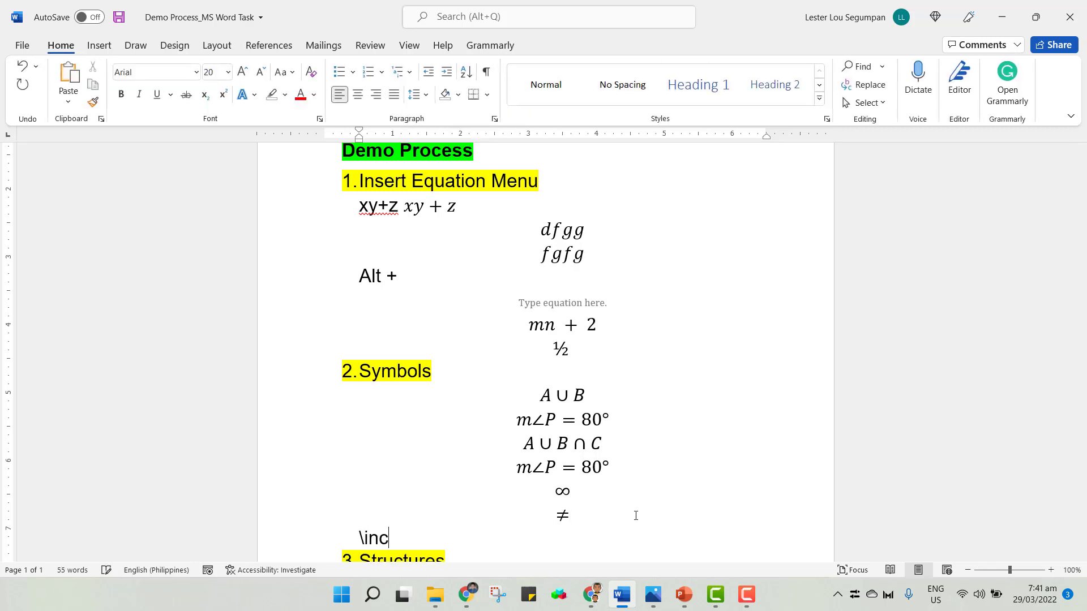
key(BackSpace)
key(BackSpace)
key(BackSpace)
key(BackSpace)
key(alt+equal)
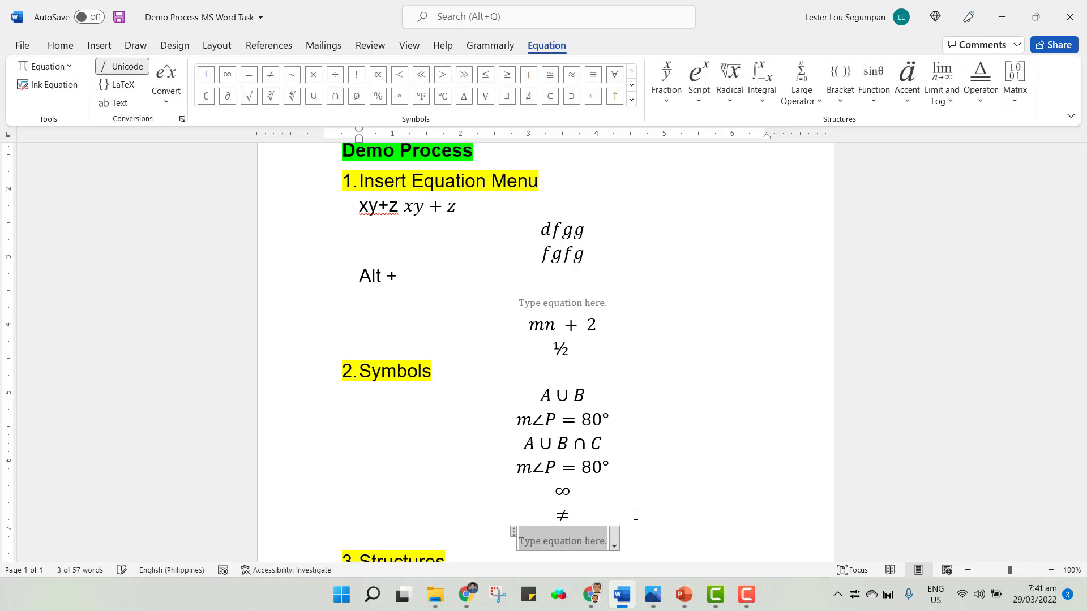
text(\inc)
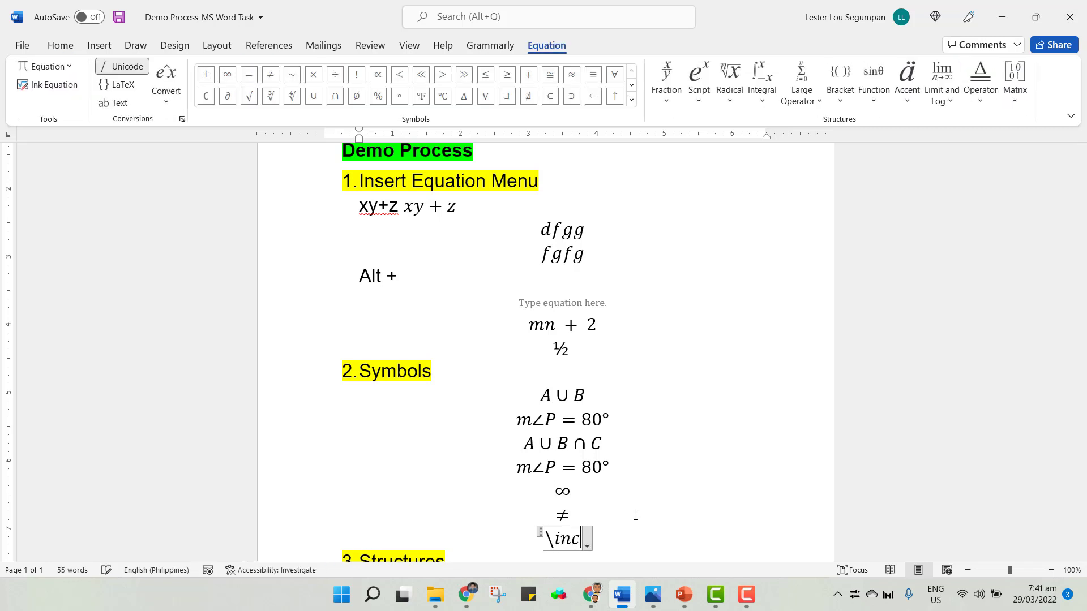
key(space)
Append a degrees Fahrenheit symbol to the equation by typing \degf.
text(\)
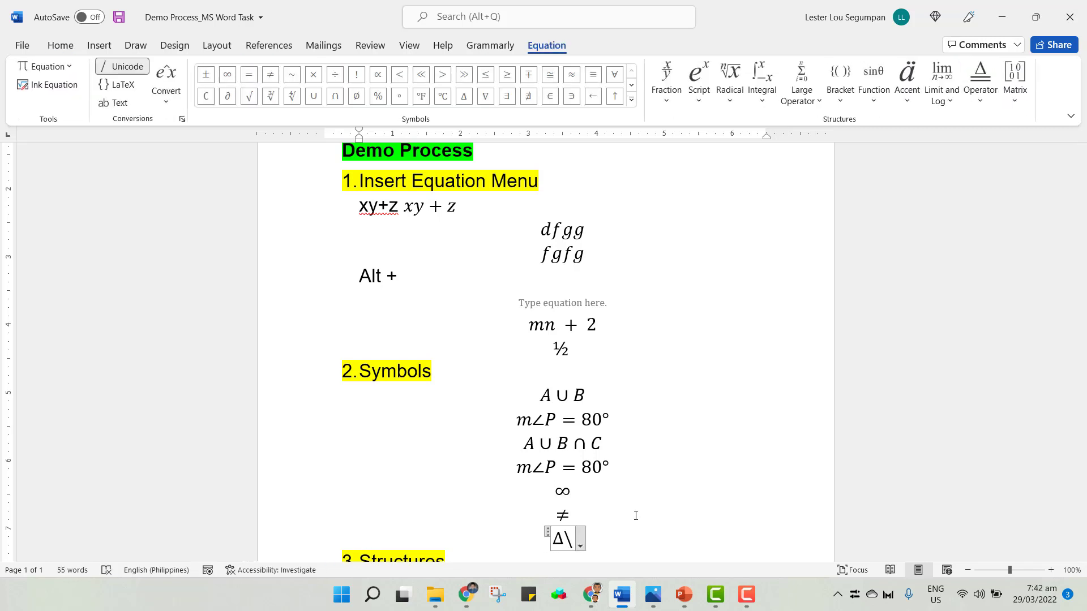
text(degF)
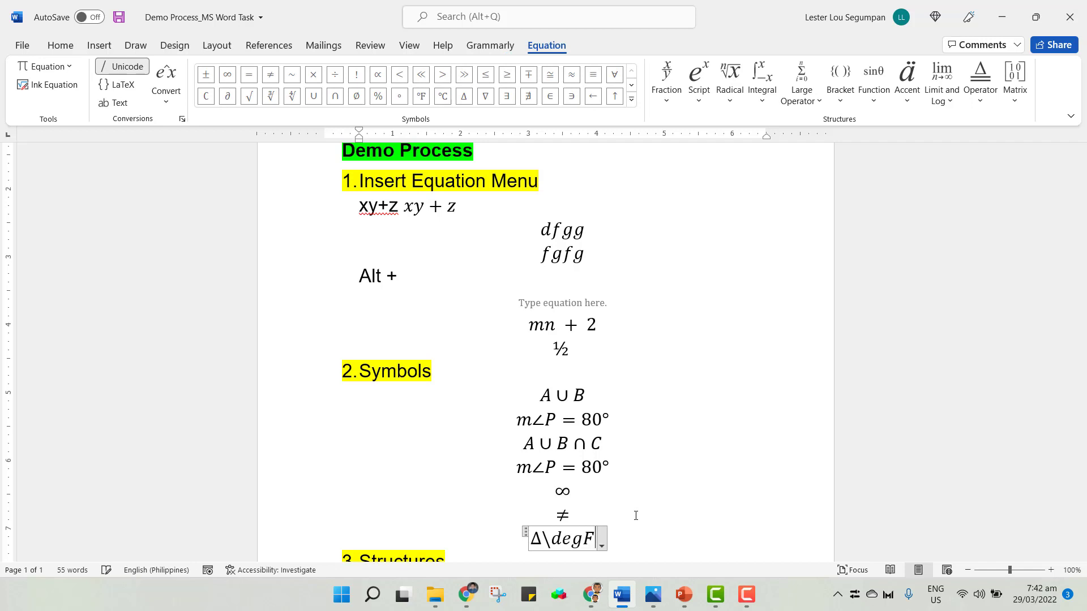
key(BackSpace)
text(f)
key(space)
Append a partial differential symbol by typing \partial, then leave the equation.
text(\)
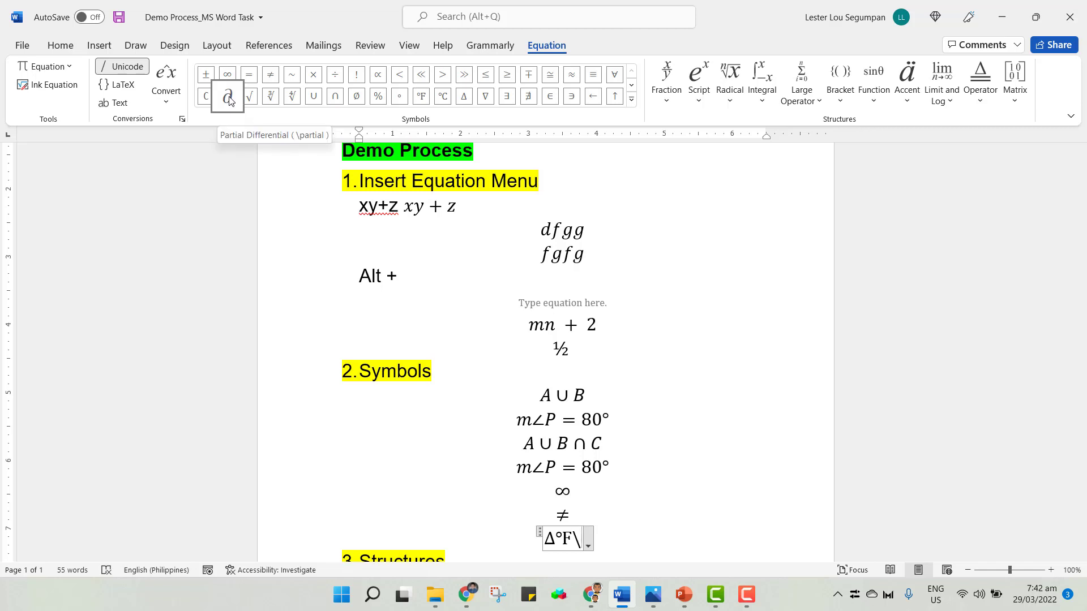
text(par)
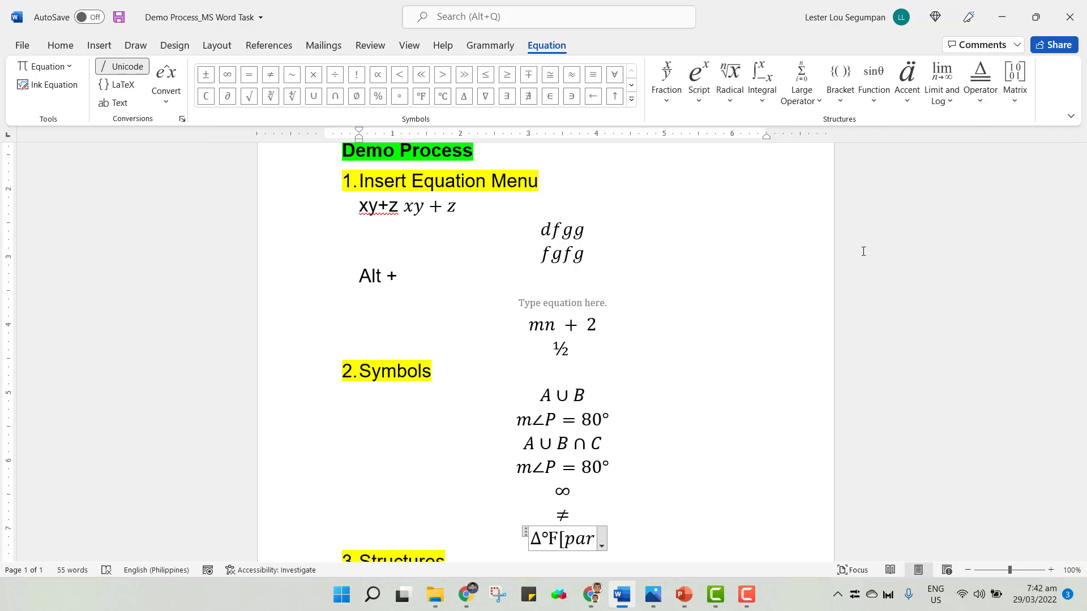
key(BackSpace)
key(BackSpace)
key(BackSpace)
key(BackSpace)
text(\pa)
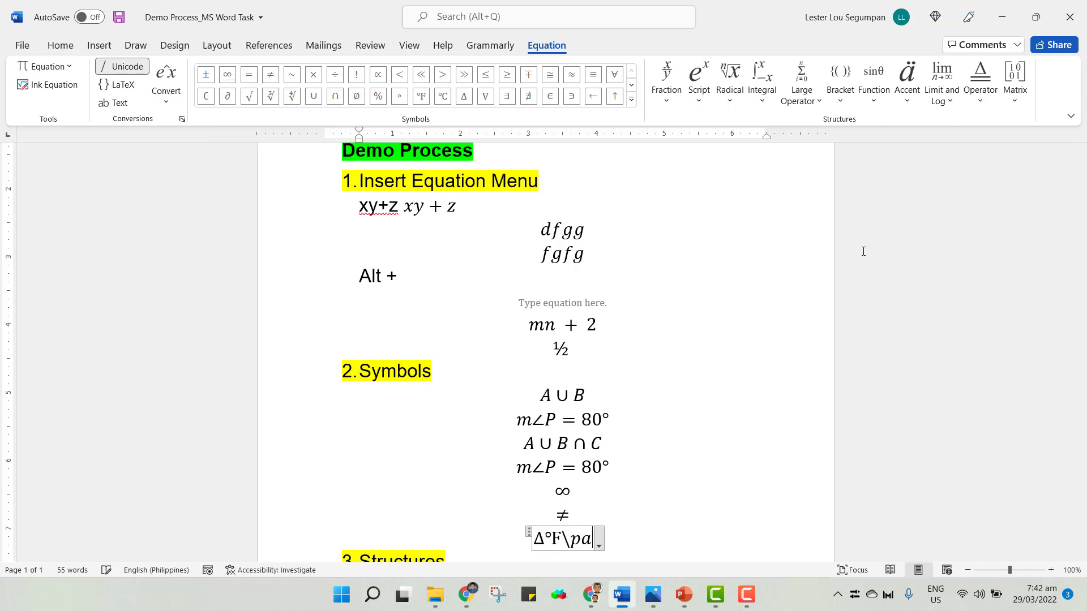
text(rtial)
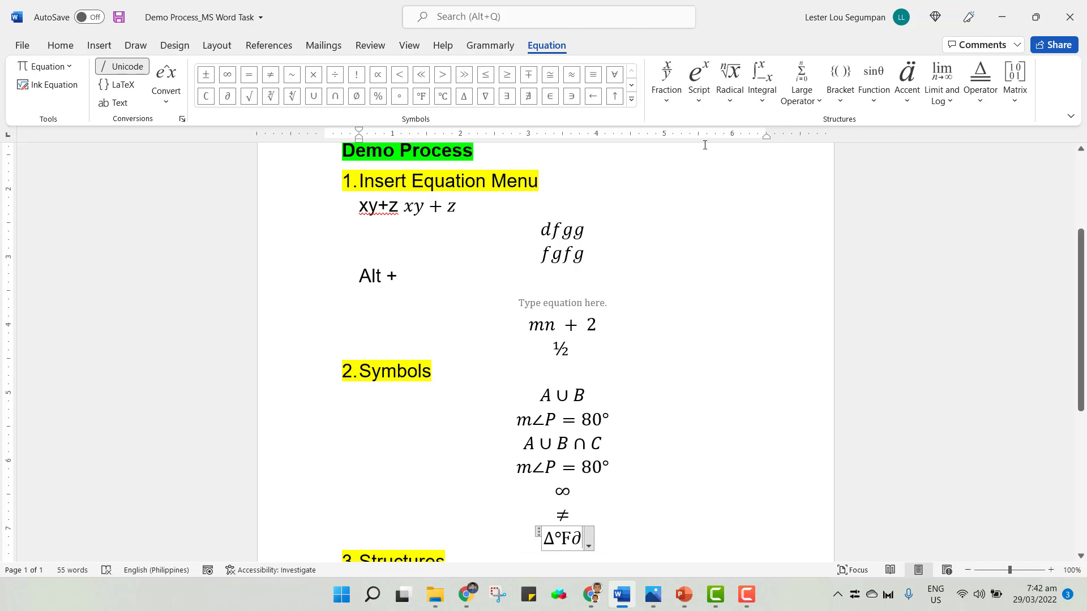
click(621, 478)
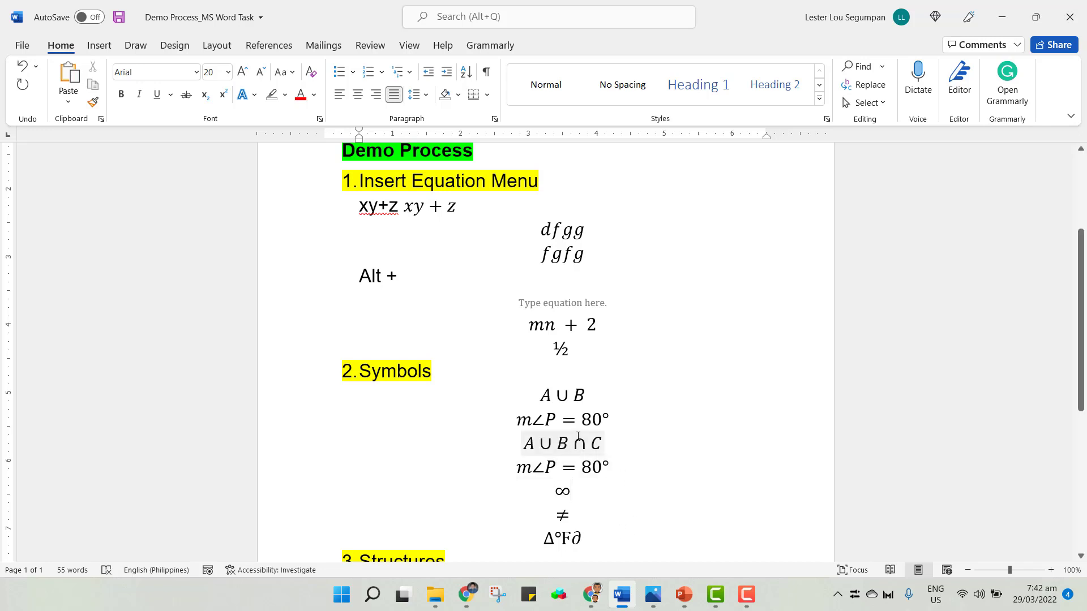
Below the Structures heading, type 1/2 as text, try converting it to an equation, and undo the conversion.
scroll(577, 439, down, 3)
click(476, 430)
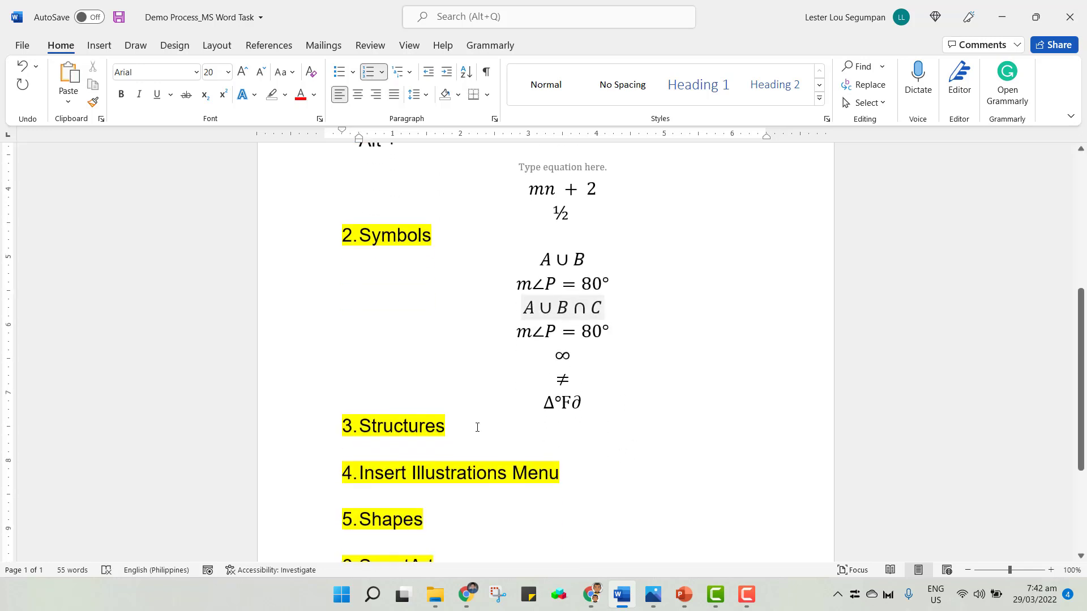
click(464, 448)
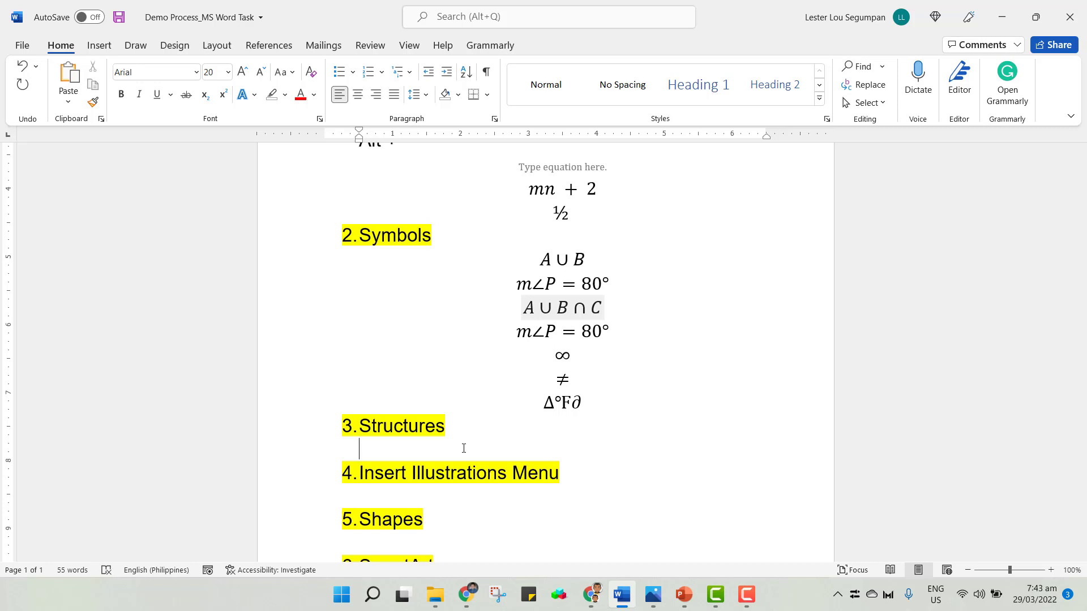
scroll(470, 453, up, 1)
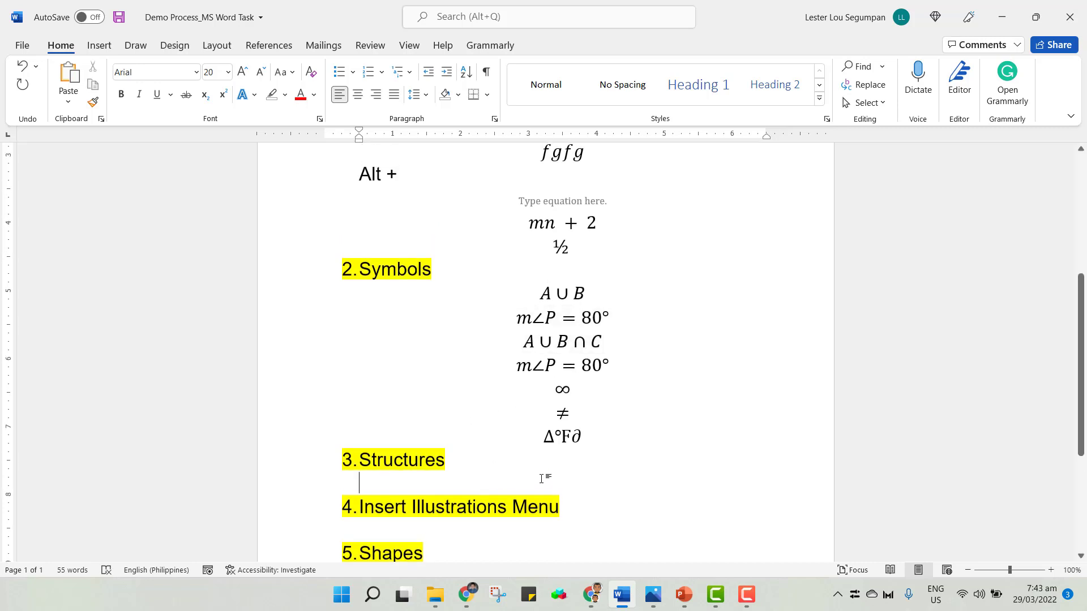
text(1/2)
double_click(368, 482)
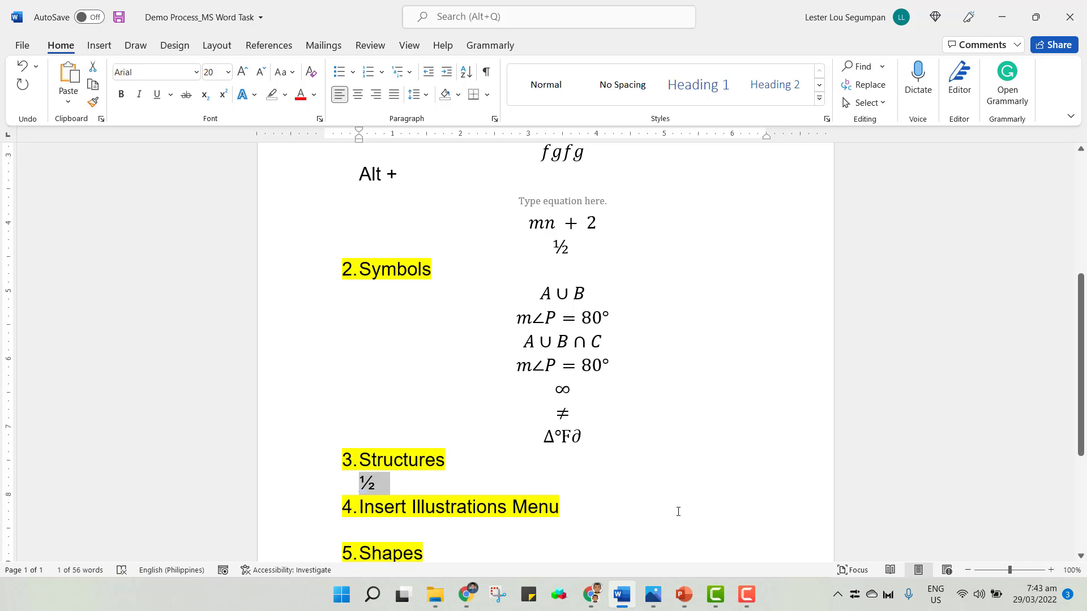
key(alt+equal)
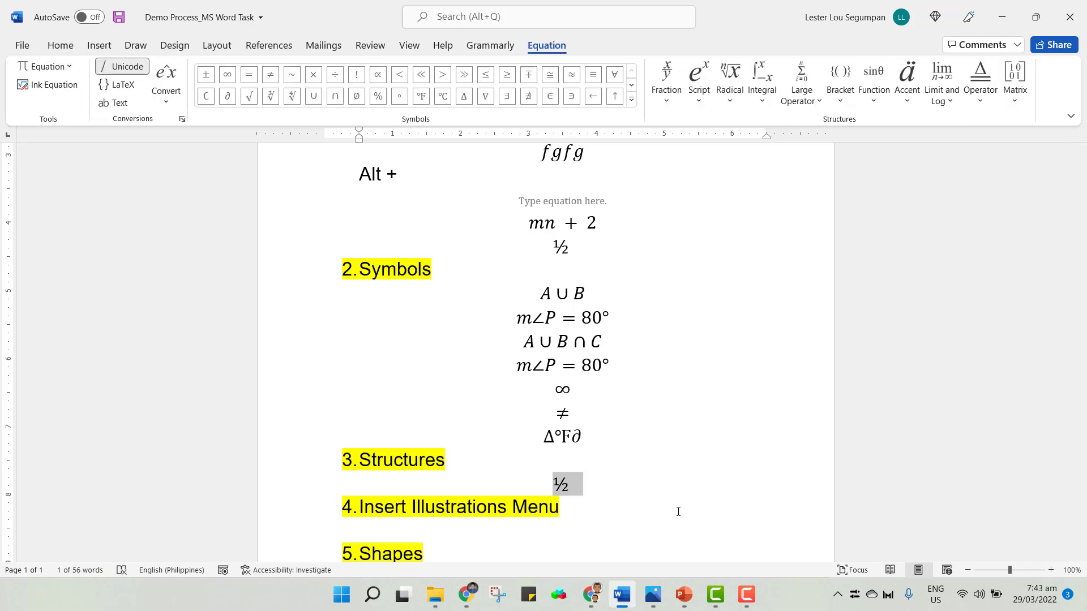
key(ctrl+z)
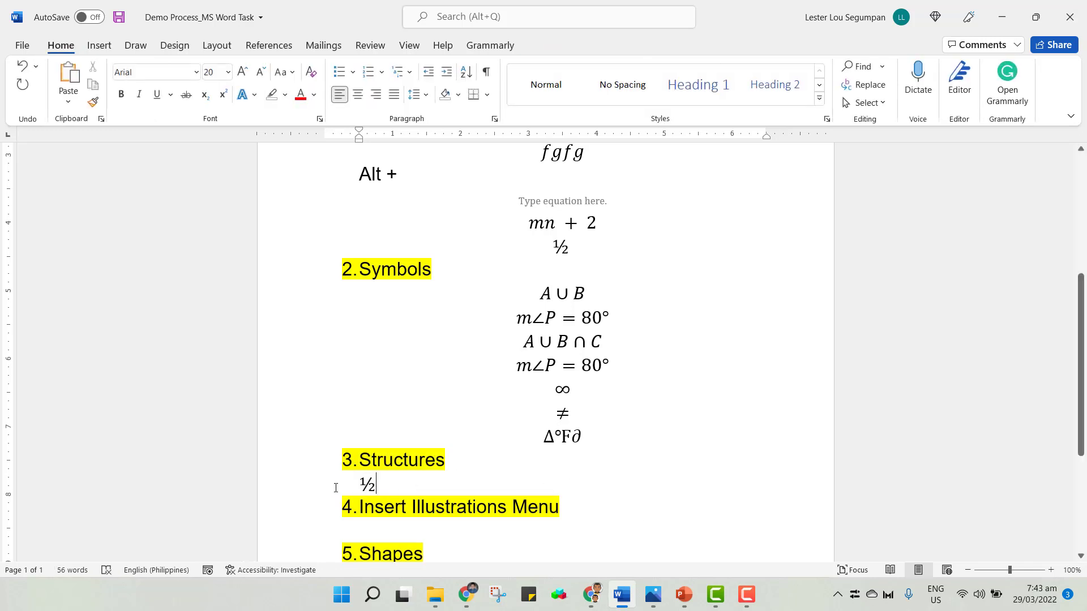
click(489, 485)
key(Return)
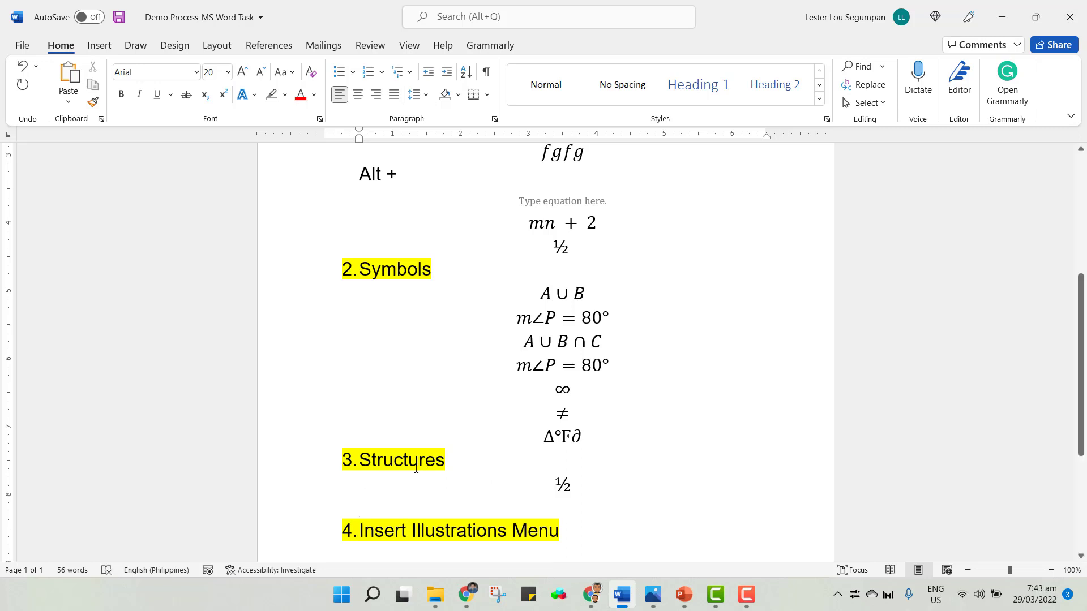
key(alt+equal)
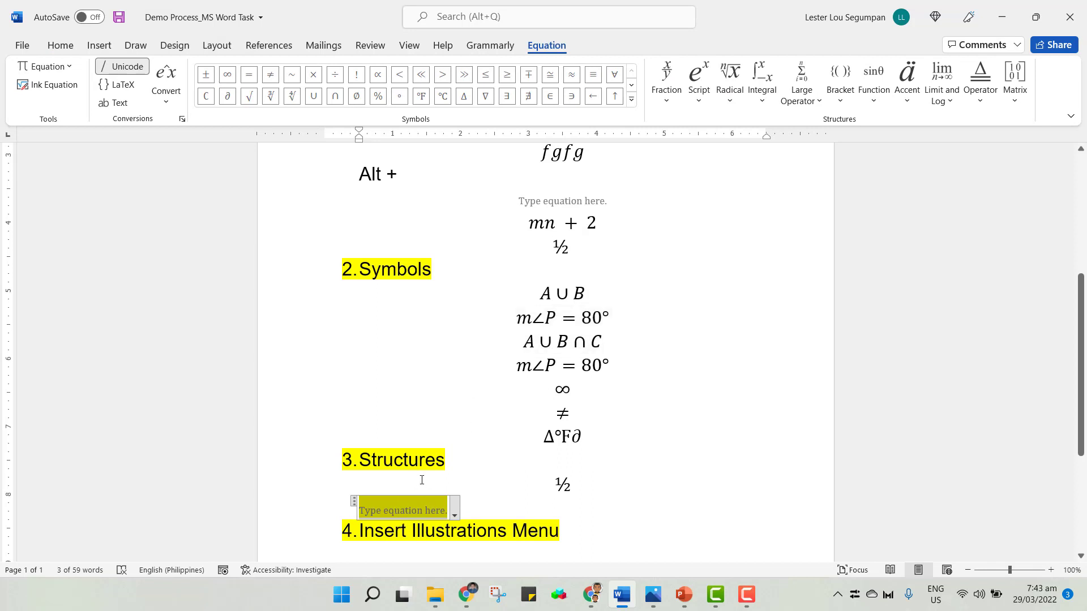
click(496, 515)
click(365, 509)
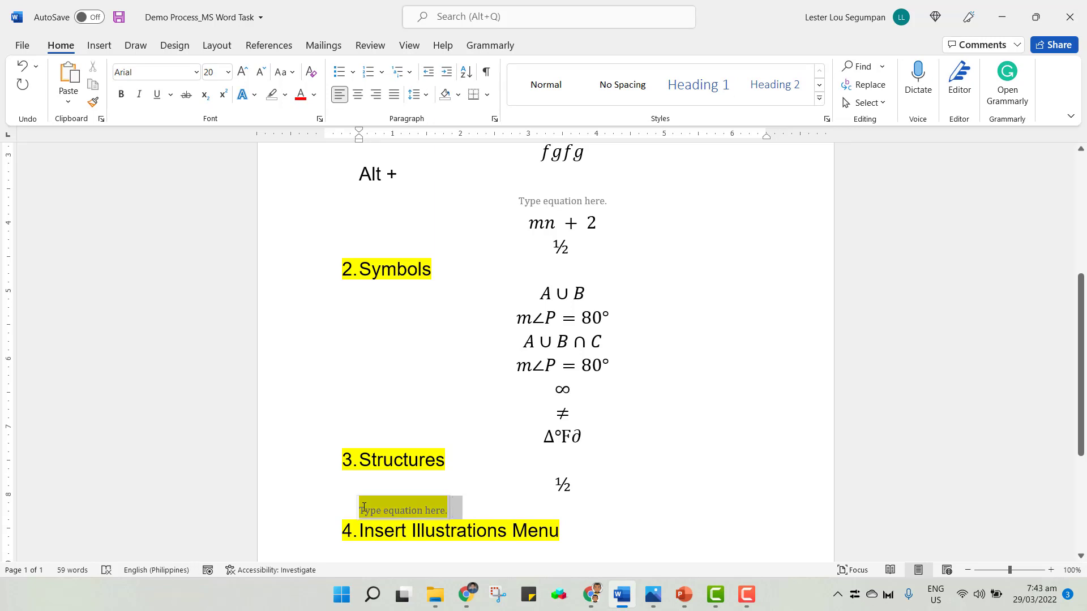
key(Delete)
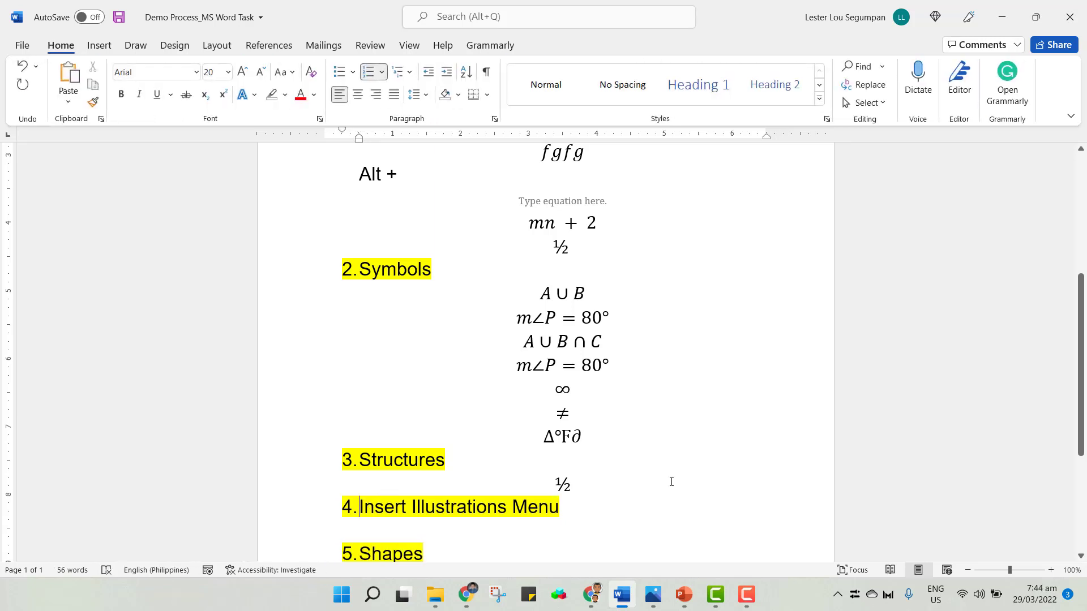
On a new line below the ½, insert an equation with a stacked fraction, entering 1 as numerator and 2 as denominator.
key(Return)
key(alt+equal)
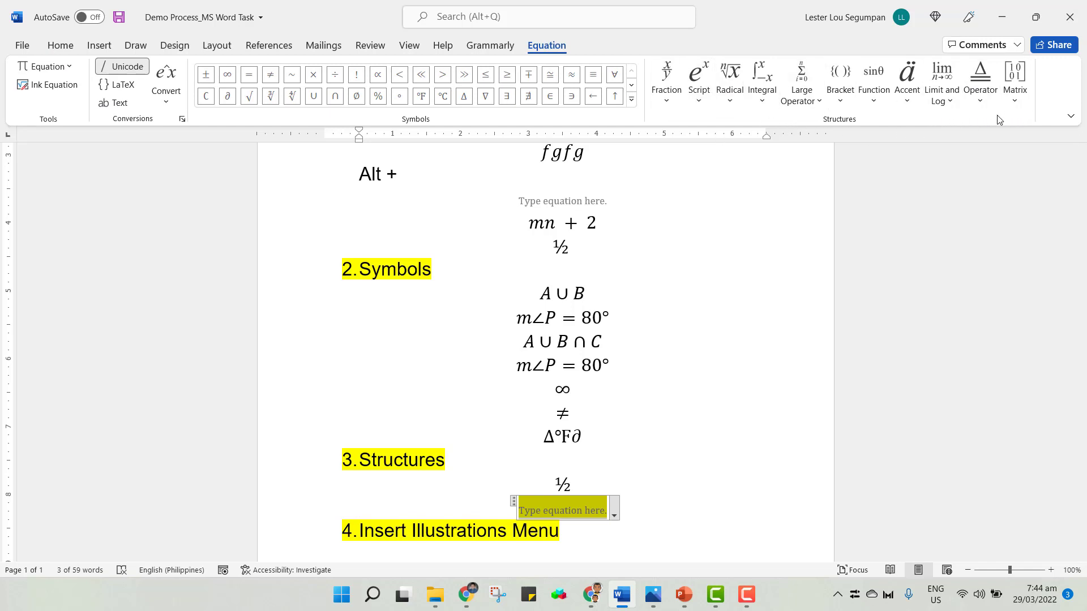
click(674, 104)
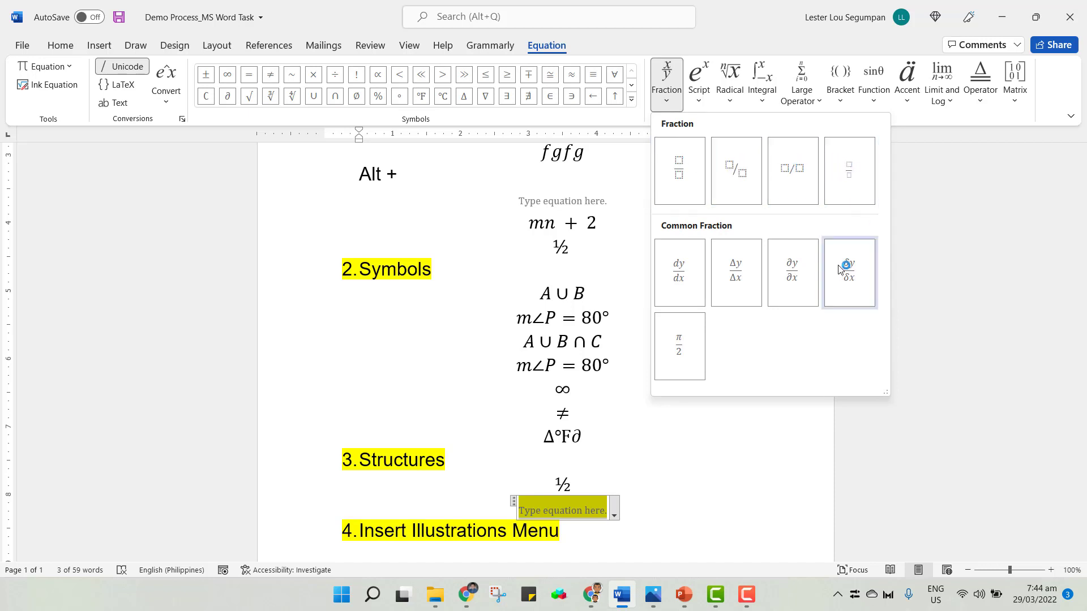
click(676, 180)
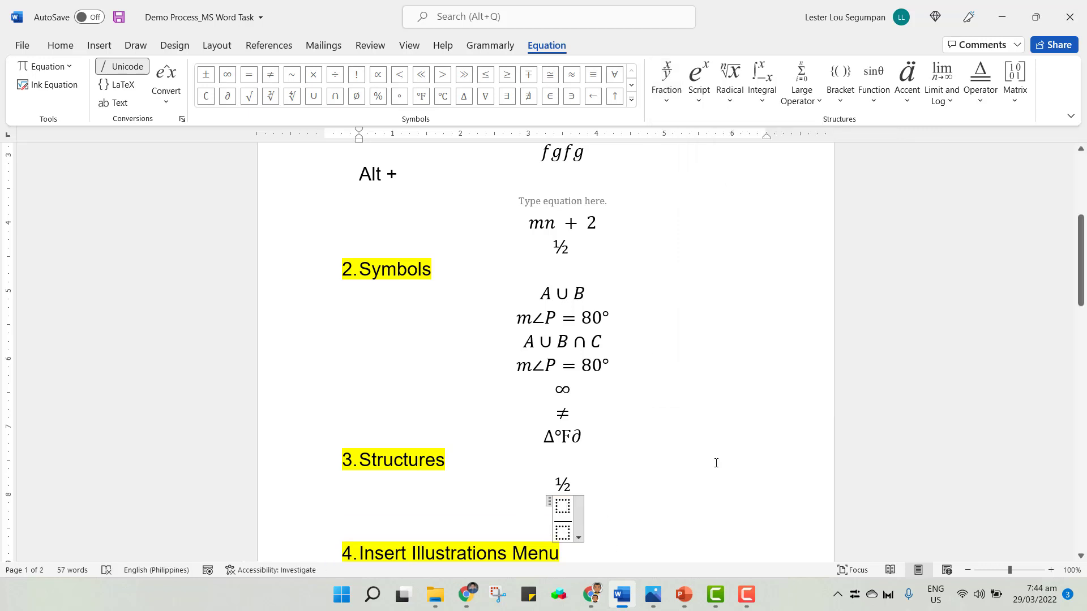
drag(1082, 281, 1082, 335)
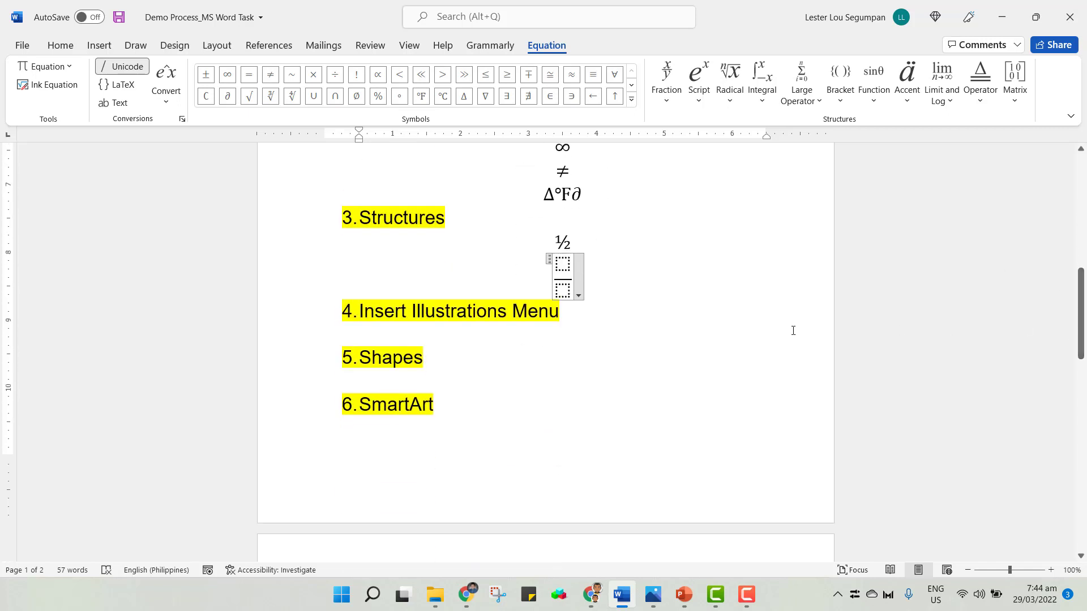
click(562, 265)
text(1)
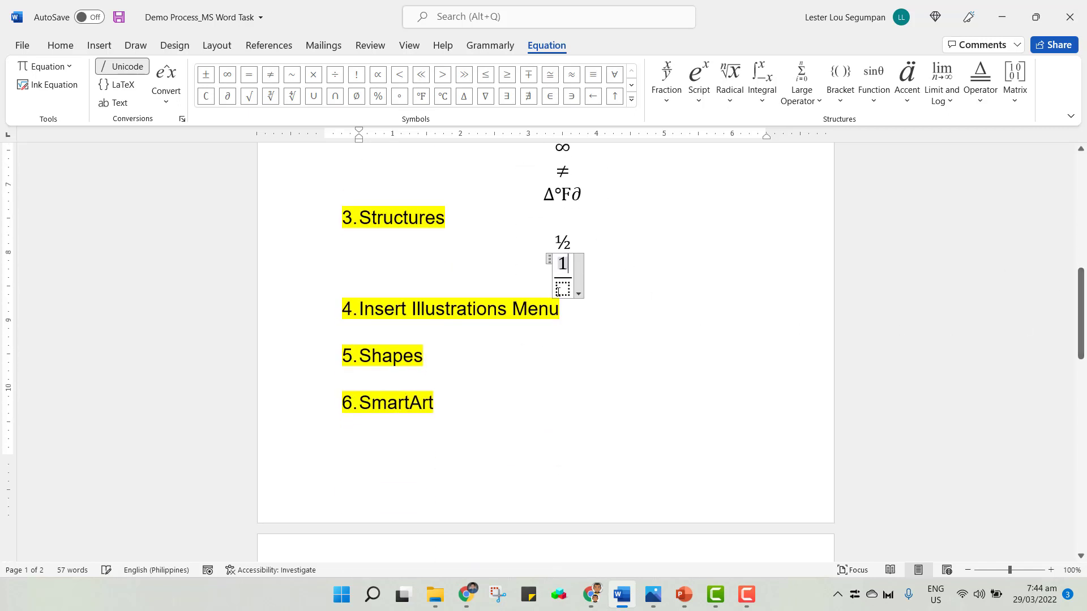
click(567, 288)
text(2)
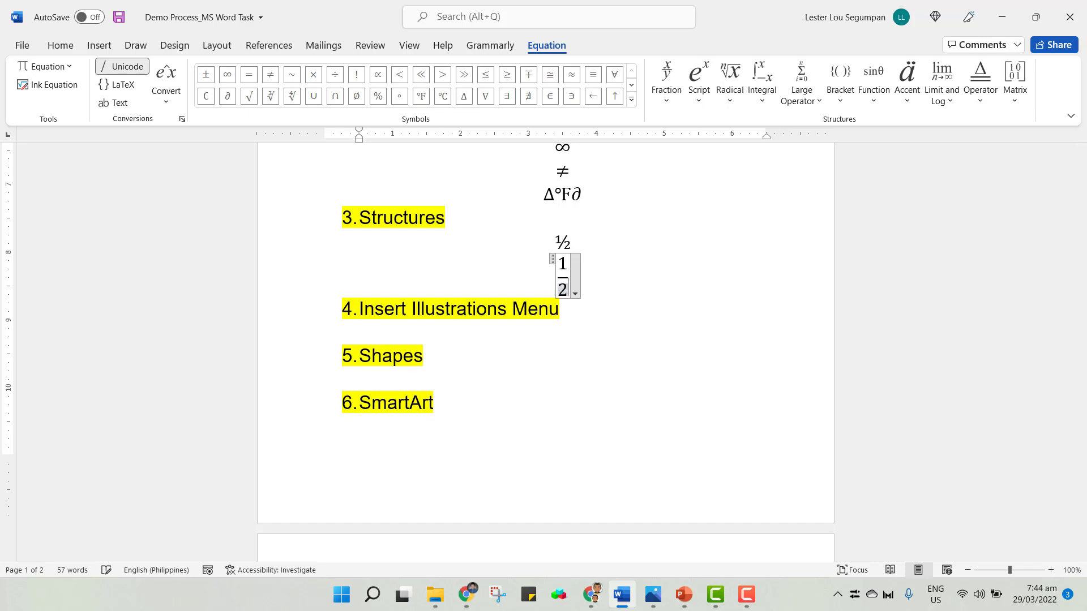
click(605, 280)
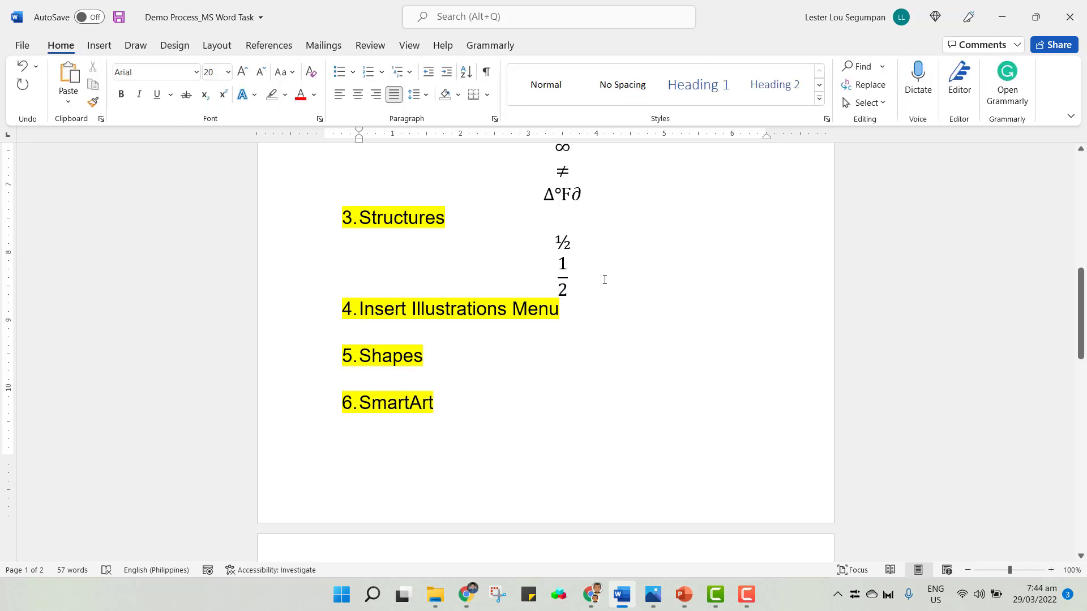
On a new line below the 1/2 fraction, insert another equation and choose a stacked fraction structure.
click(605, 279)
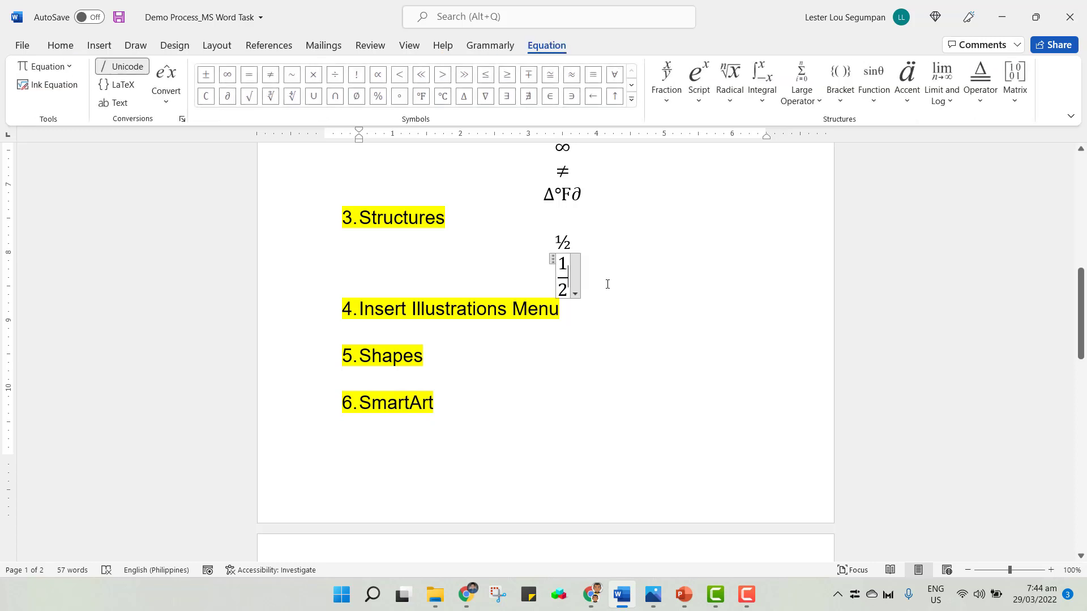
click(606, 282)
key(Return)
key(alt+equal)
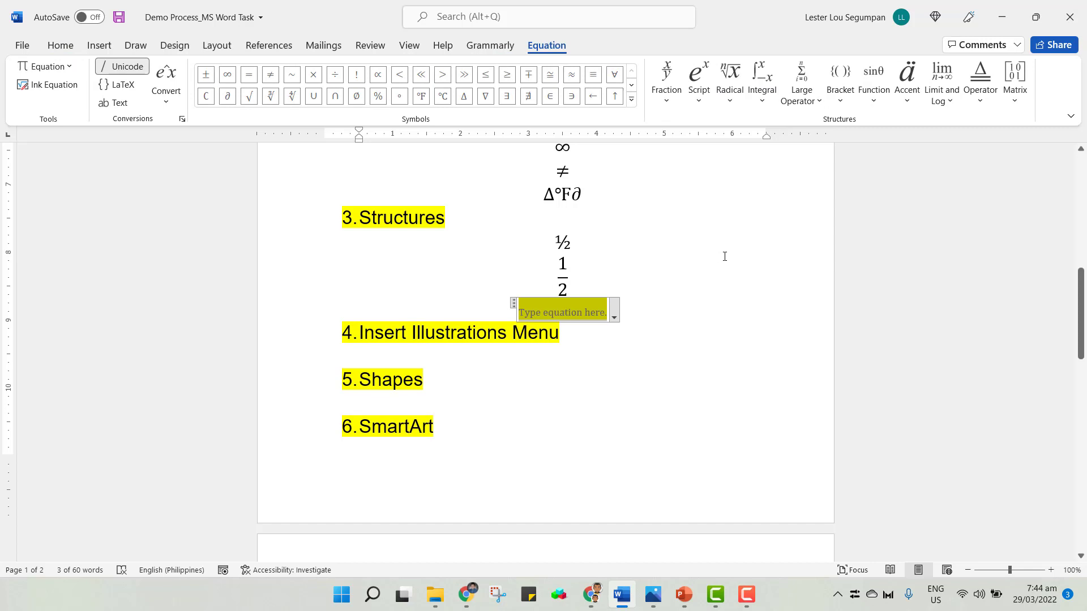
click(673, 104)
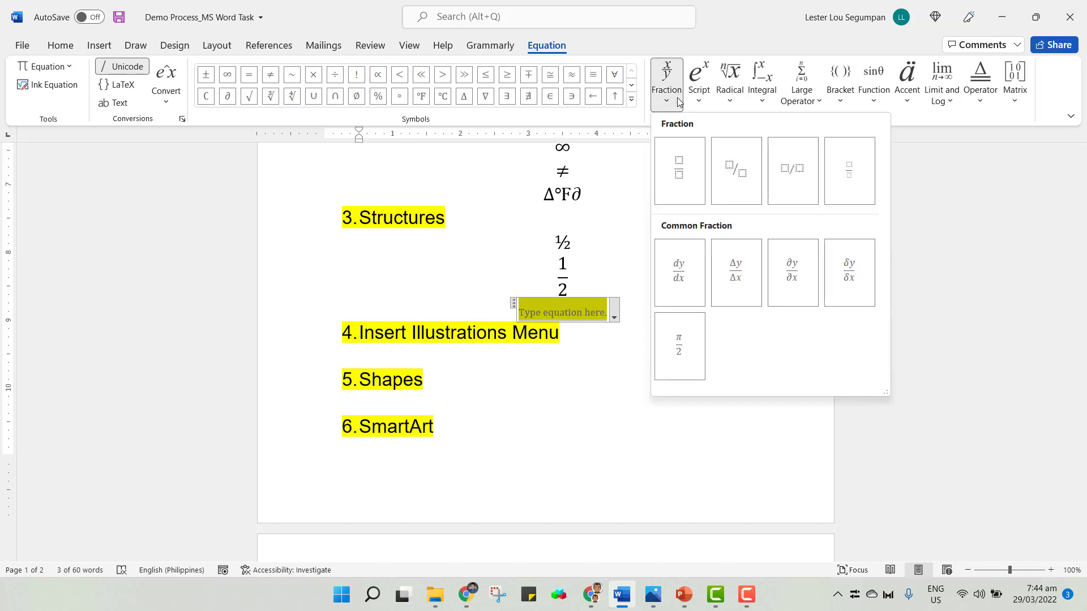
click(680, 172)
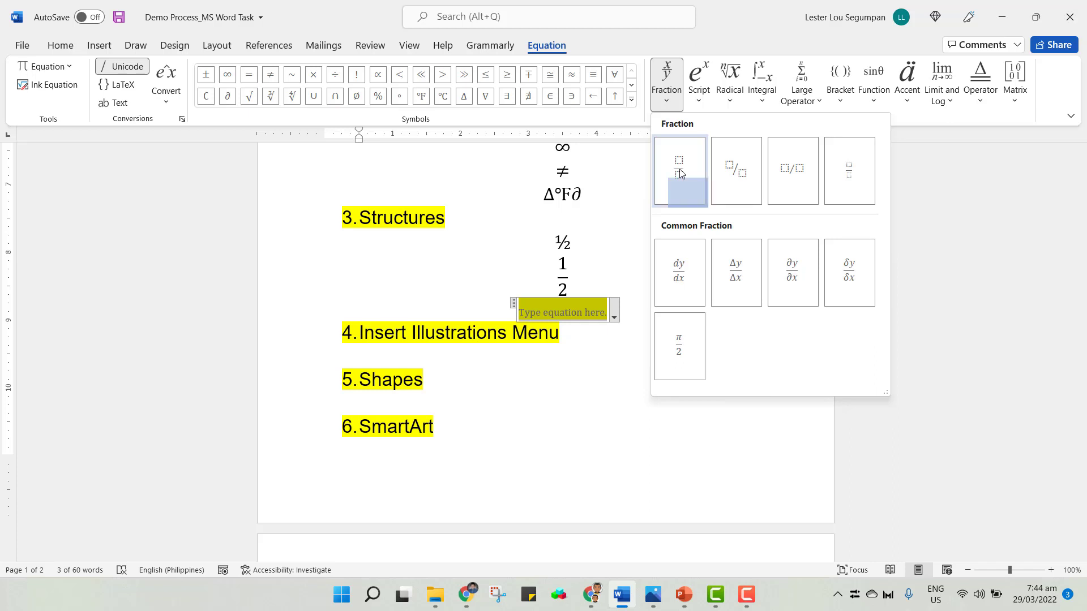
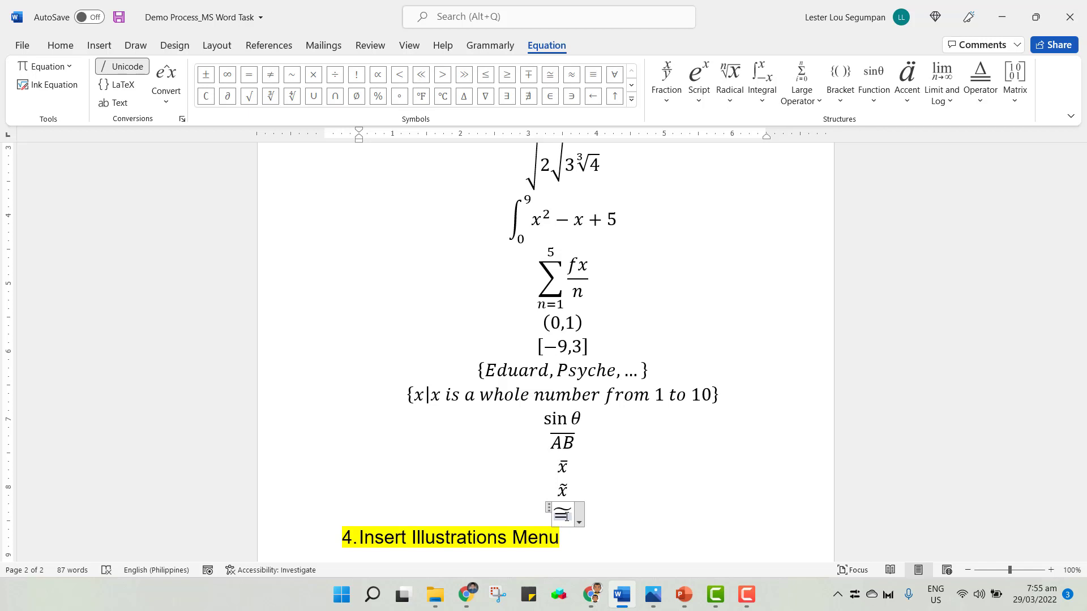
Leave the current equation, start a new line, and insert an equation containing the congruence symbol by typing \cong.
key(Right)
click(604, 517)
key(Return)
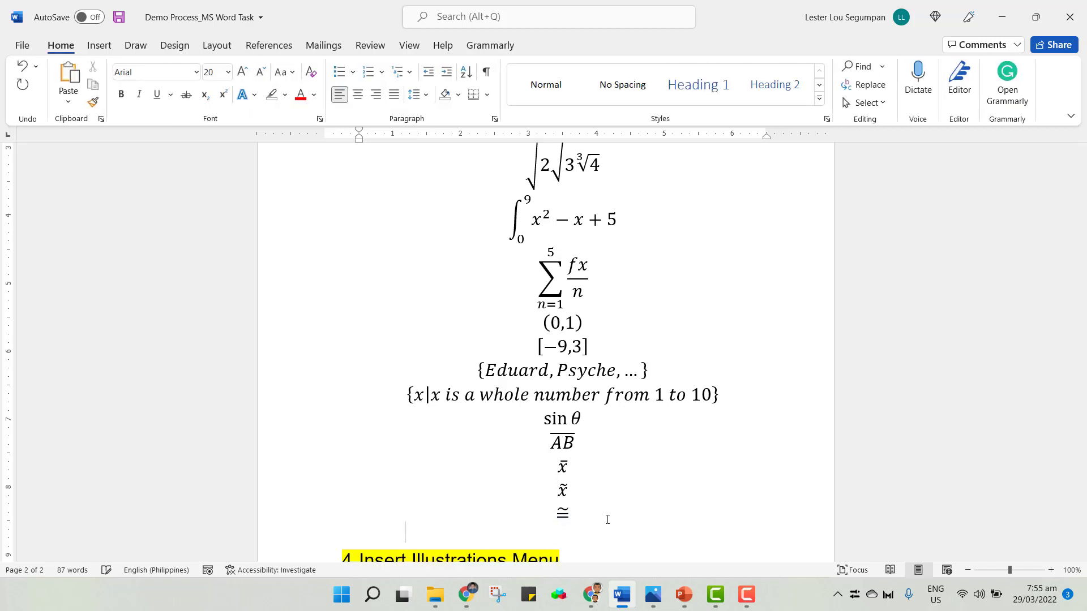
key(alt+equal)
text(\cong)
key(space)
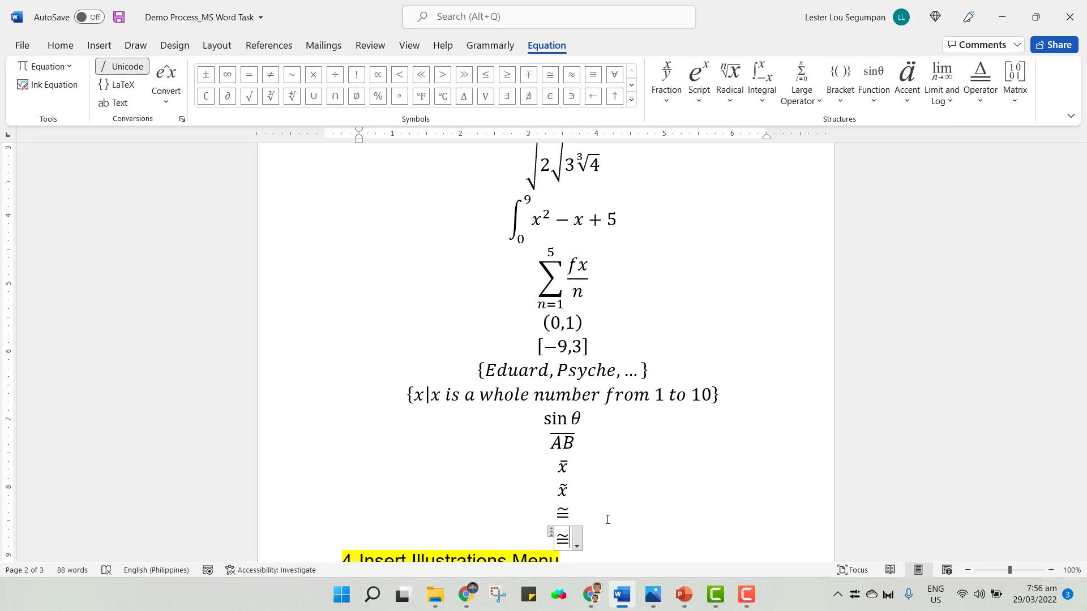
Browse the Accent and Limit and Log structure galleries.
click(906, 82)
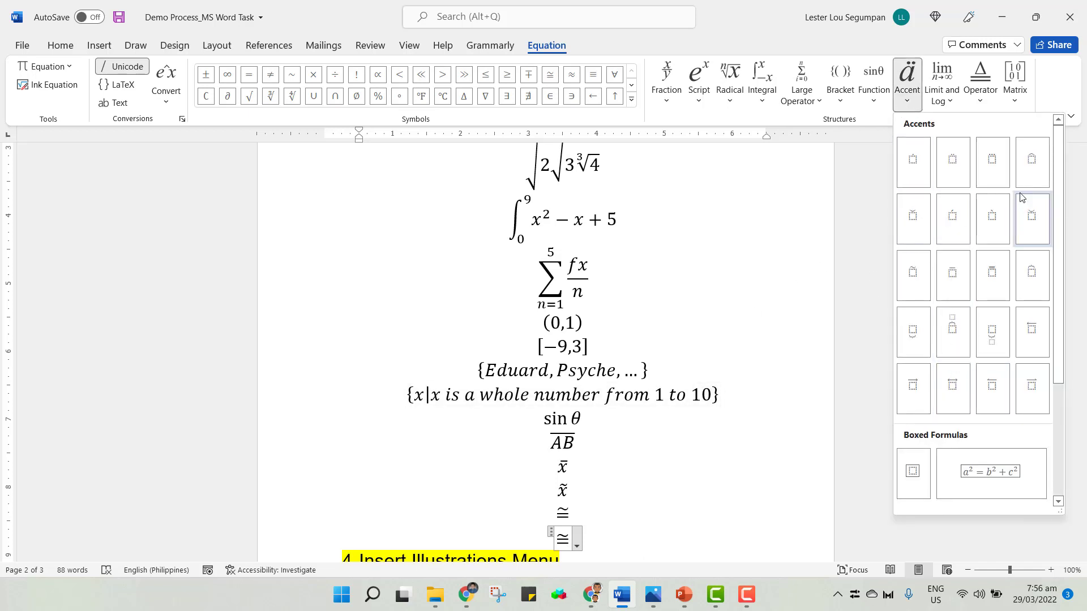
scroll(975, 397, down, 3)
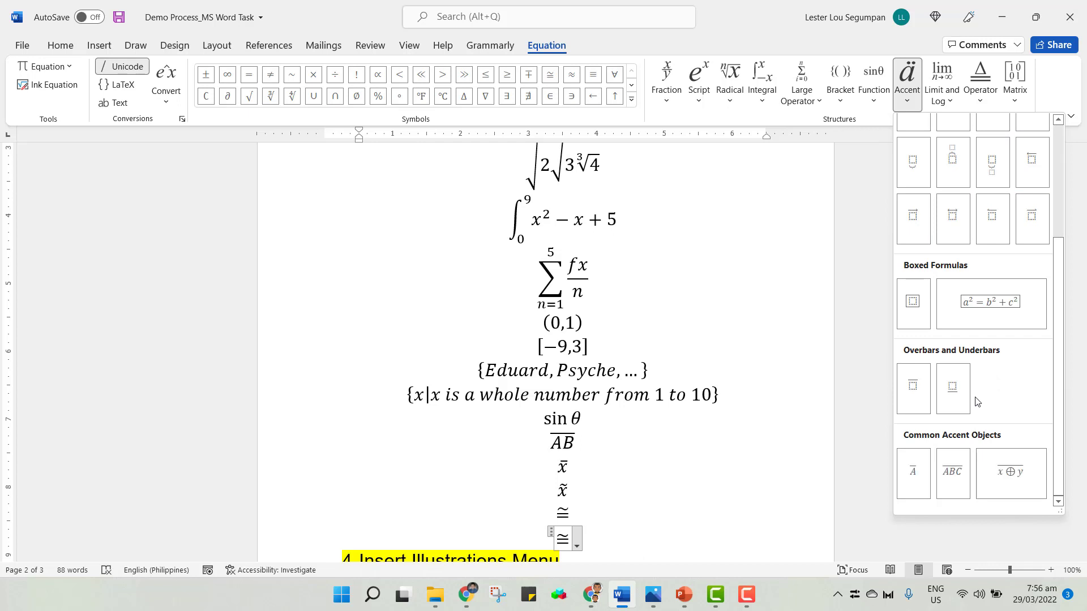
scroll(977, 397, up, 3)
click(951, 103)
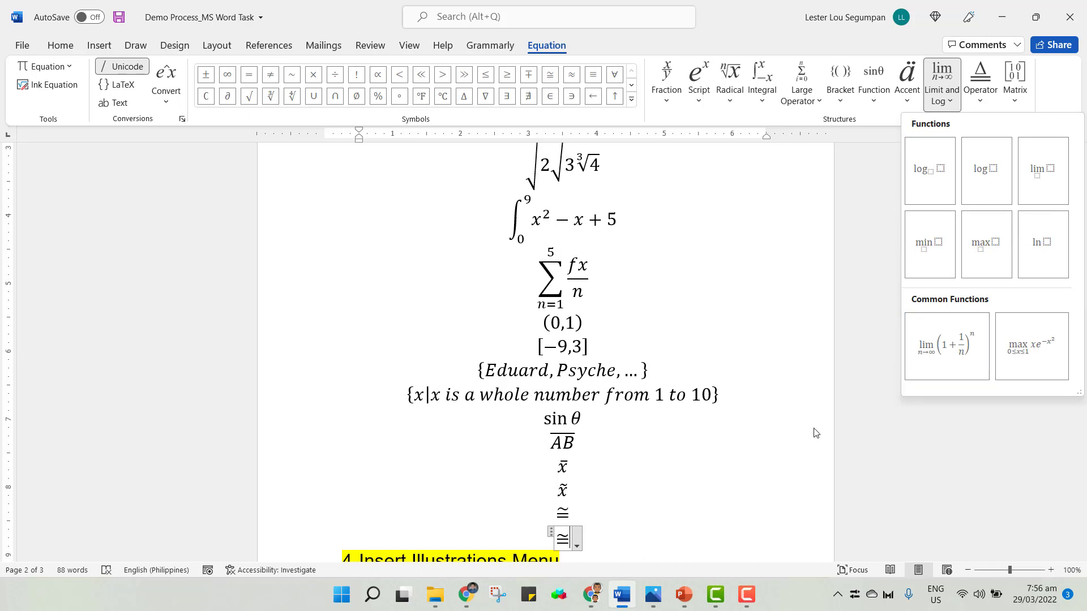
On a new line, insert an equation with a limit structure and enter 1/x as its expression.
click(615, 530)
click(615, 536)
key(Return)
key(alt+equal)
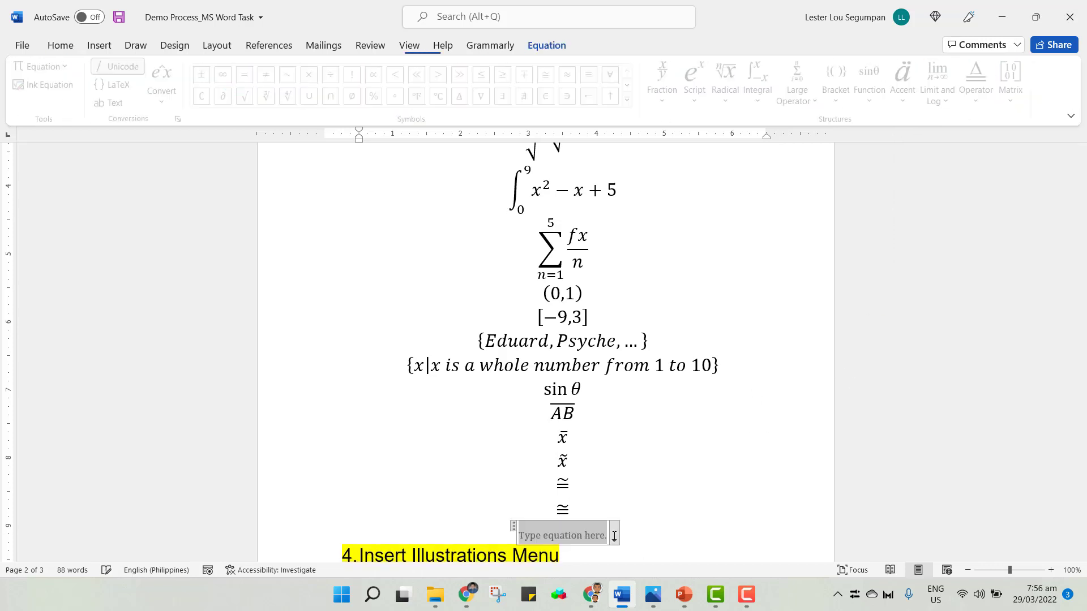
click(942, 90)
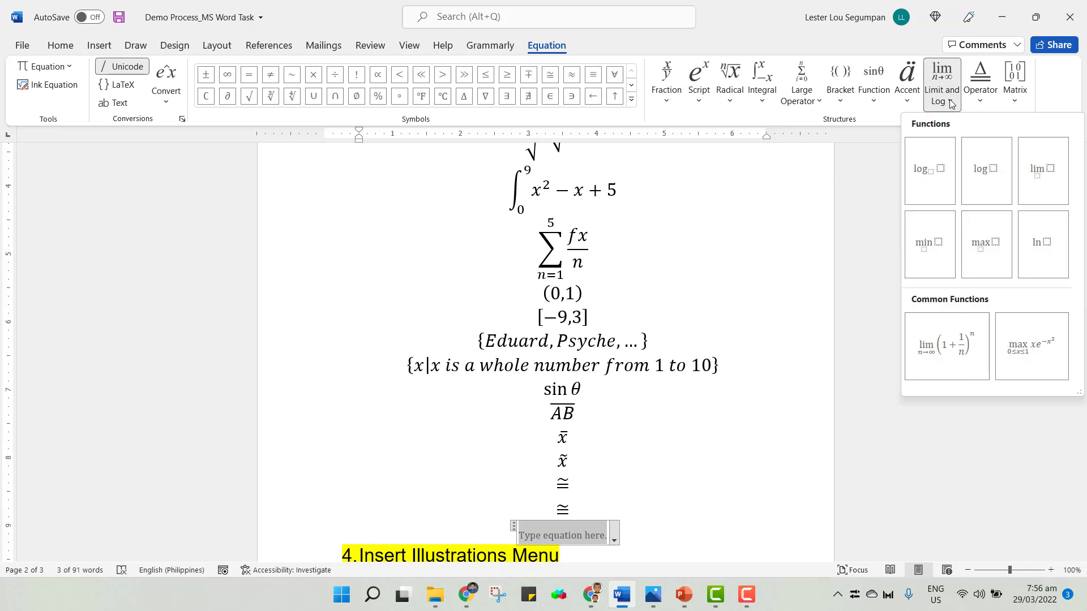
click(1054, 194)
click(575, 534)
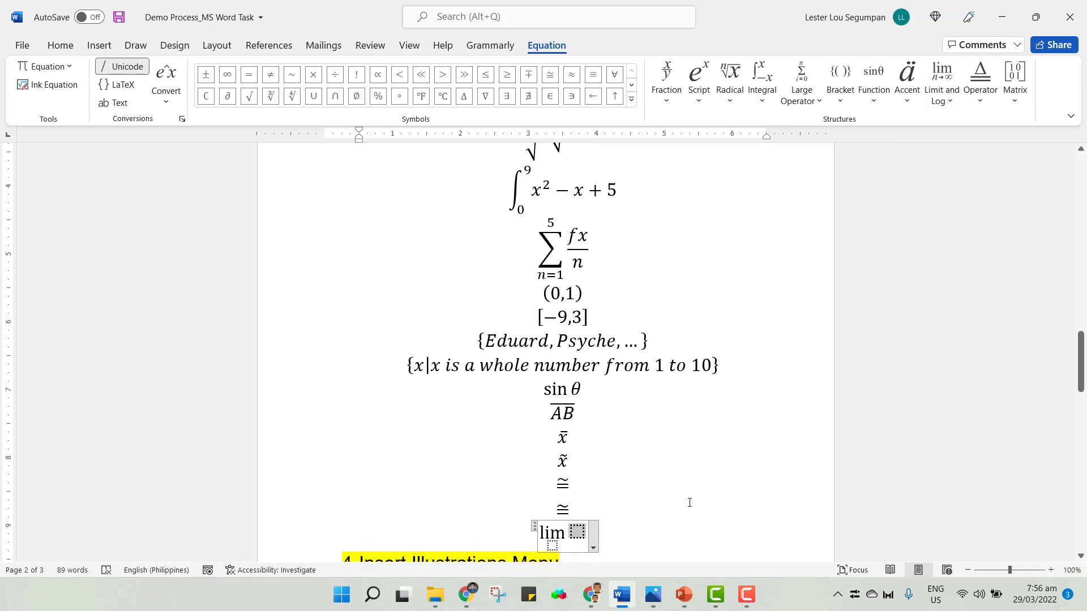
text(1/x)
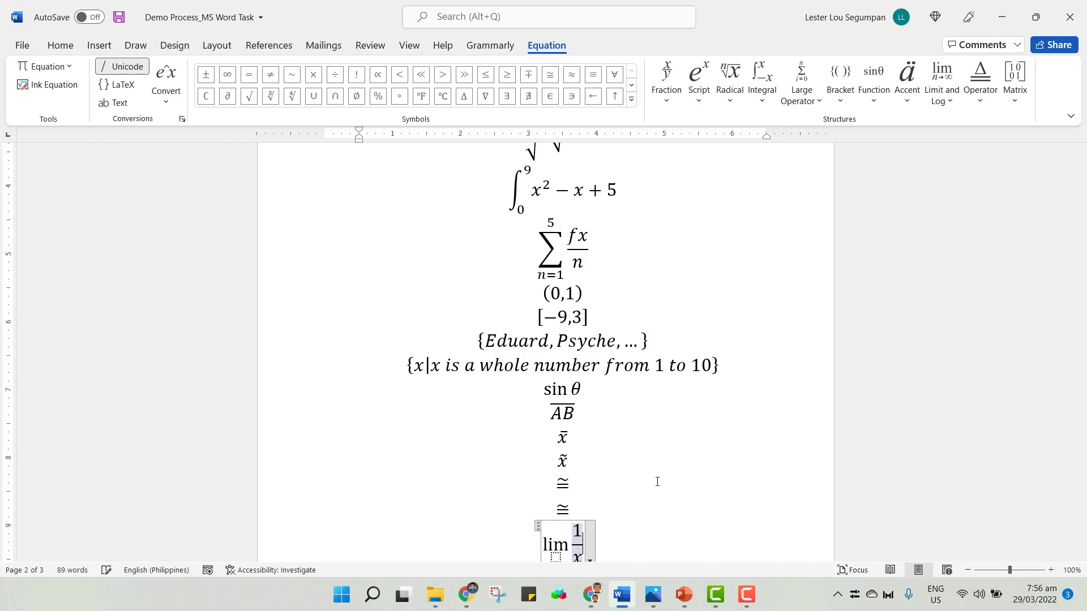
Set the limit's lower bound to x→0 by typing x \to 0.
scroll(659, 502, down, 2)
click(555, 489)
text(x)
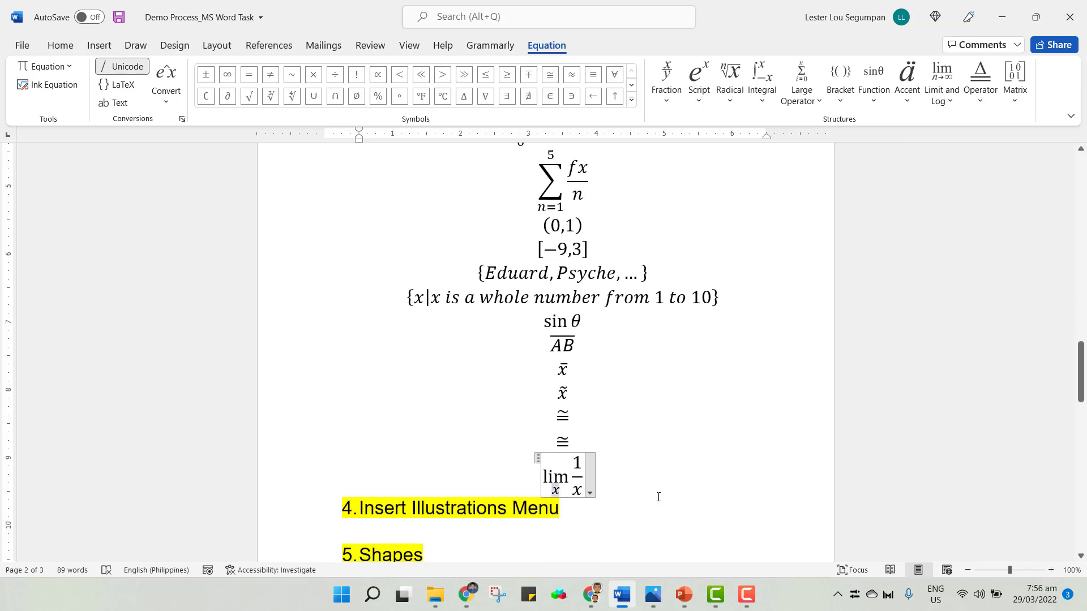
click(633, 103)
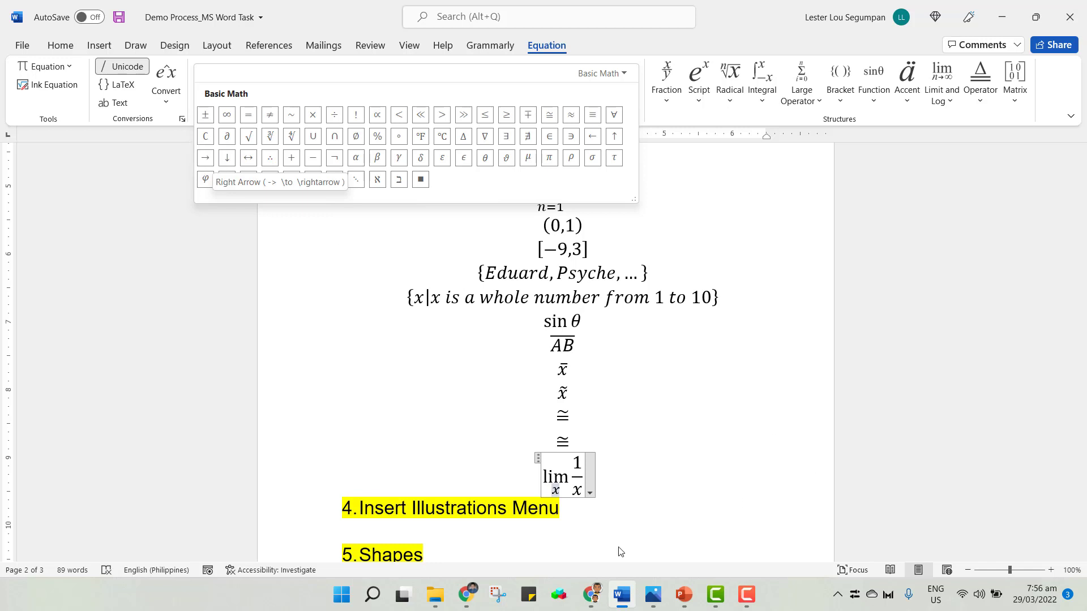
click(558, 491)
text(\)
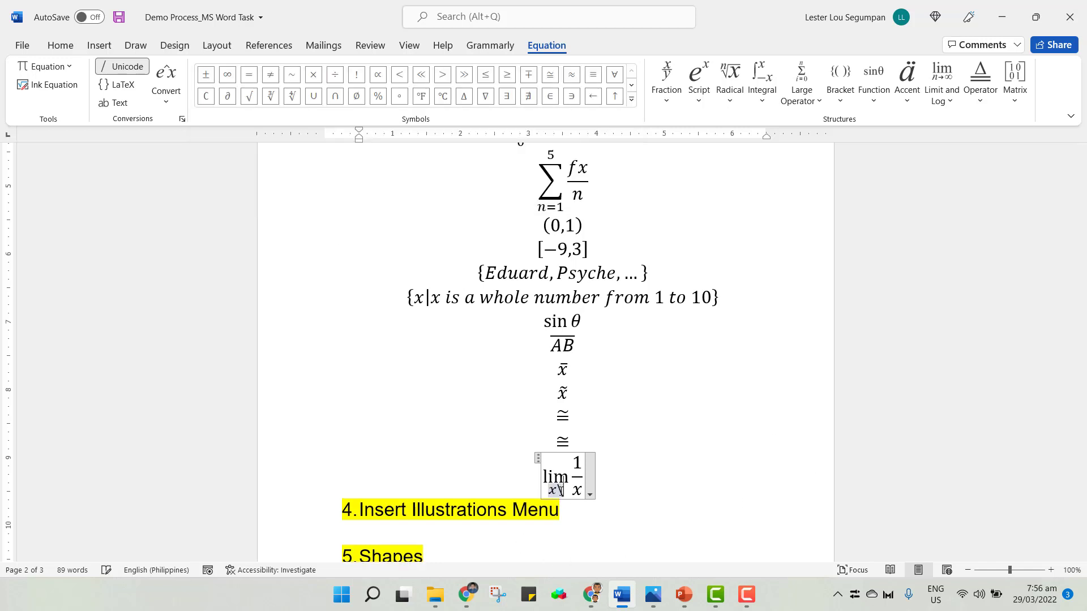
text(to )
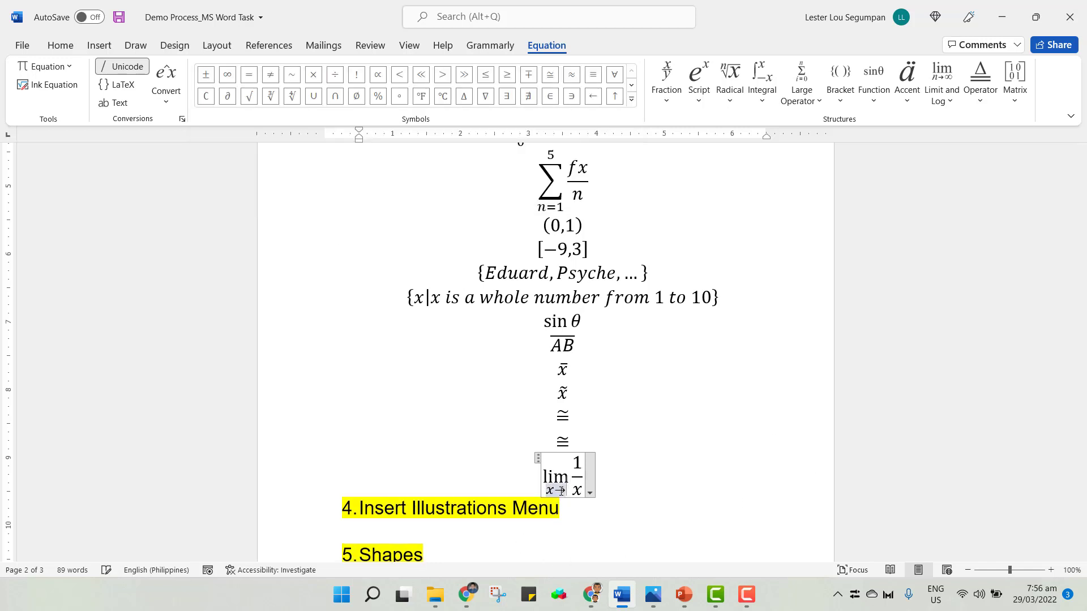
text(0)
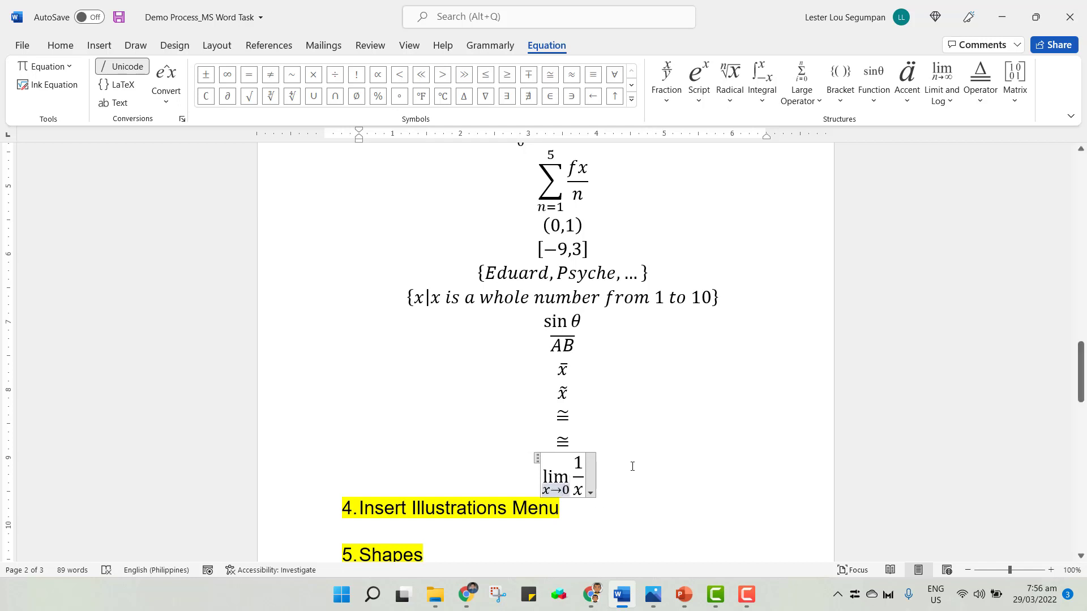
Insert a new equation on the next line and browse the Operator and Matrix structure galleries.
click(632, 466)
key(Return)
key(alt+equal)
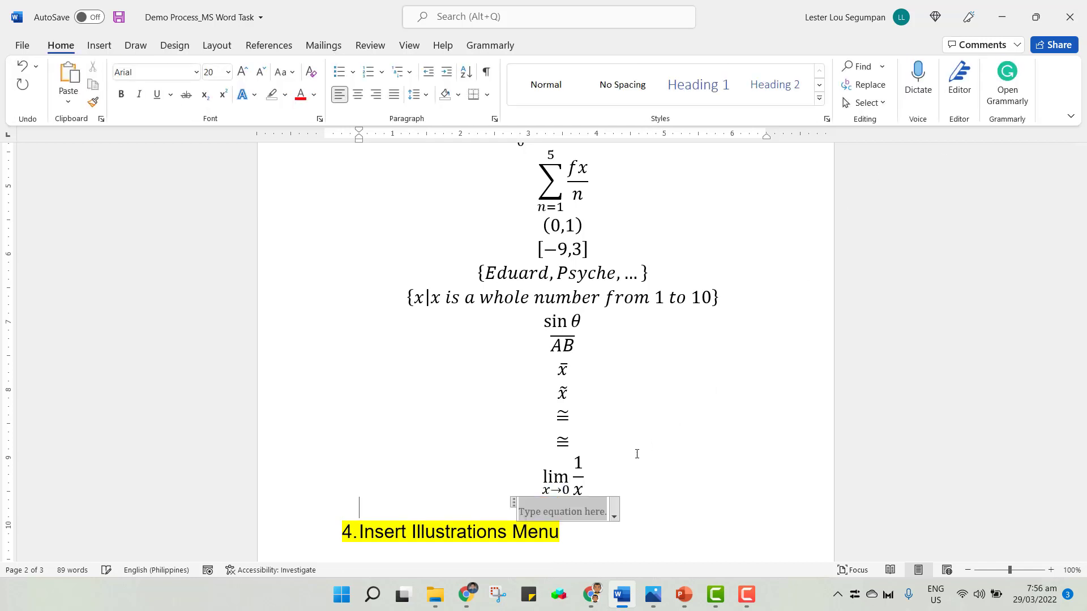
click(980, 102)
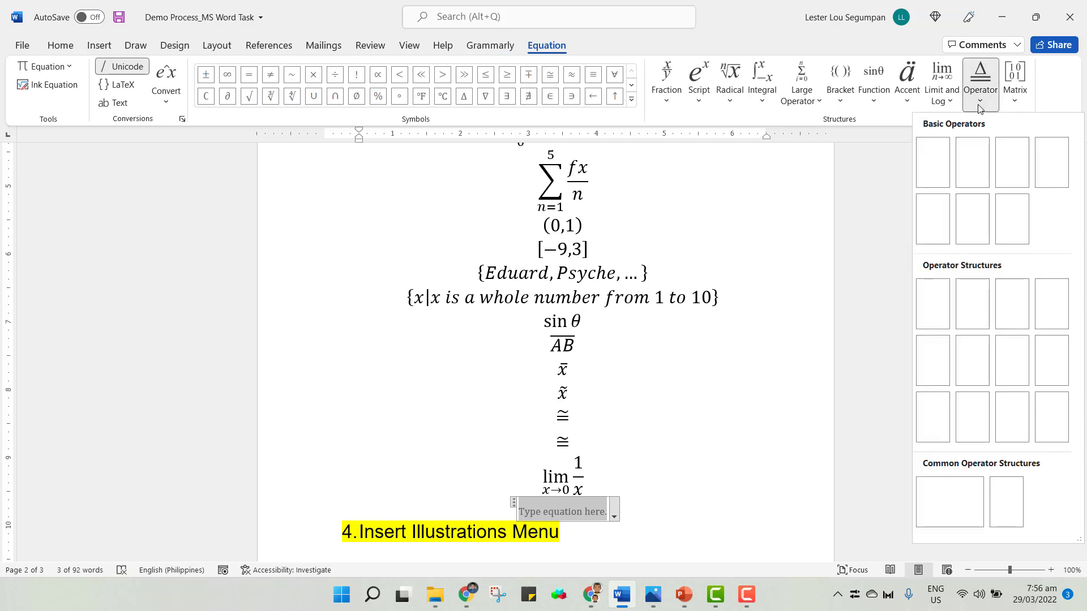
click(1015, 102)
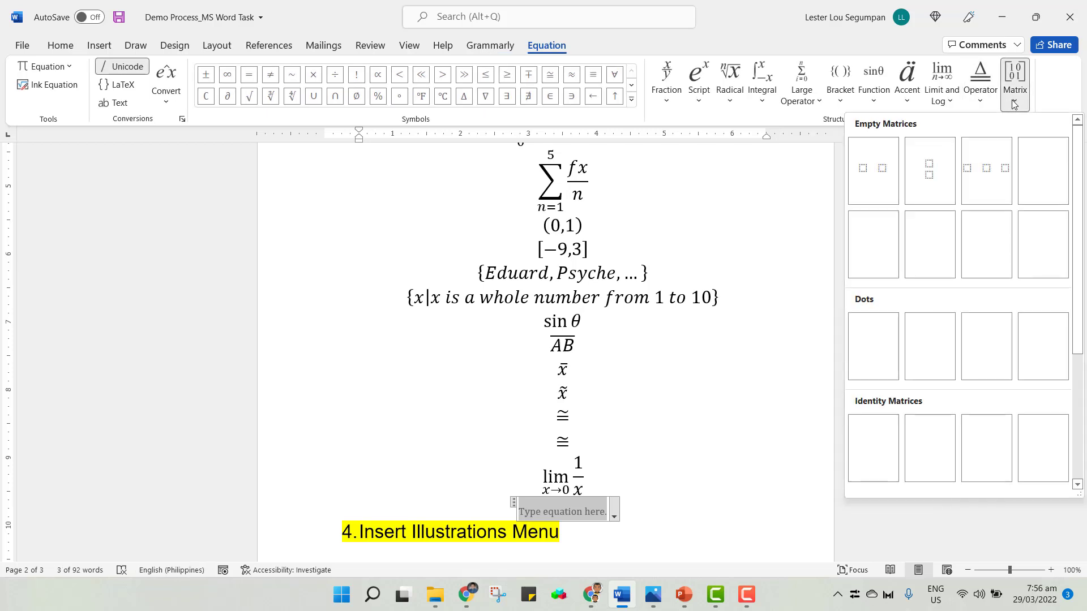
click(980, 102)
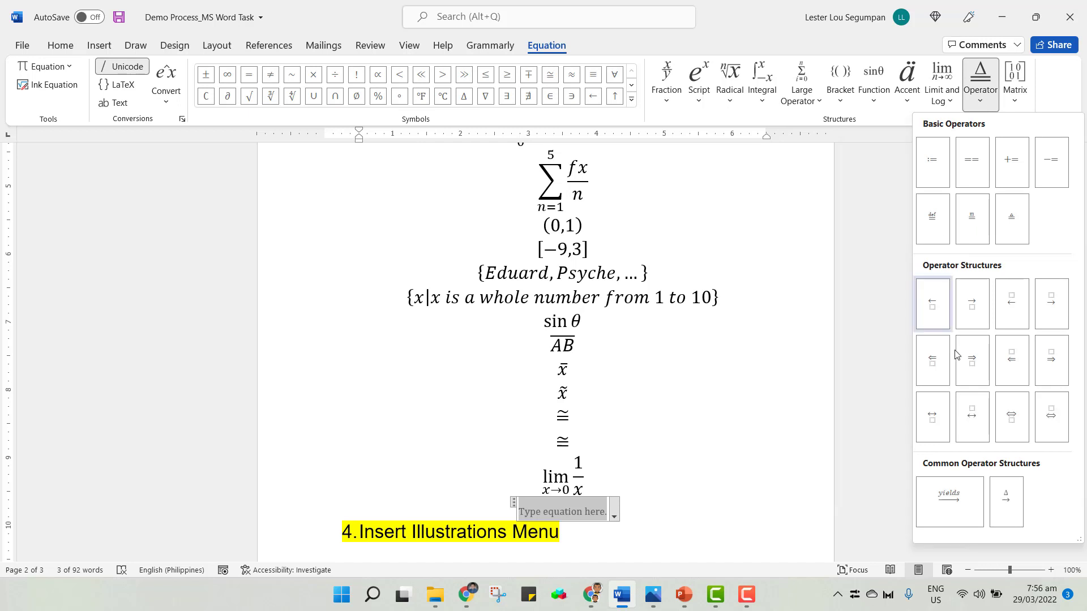
click(1022, 109)
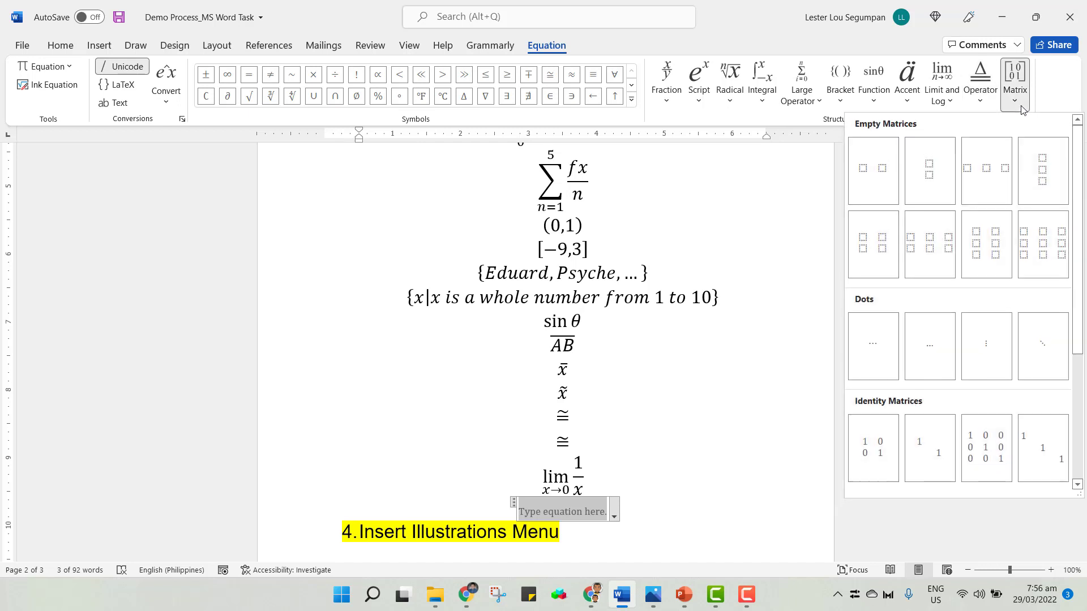
click(981, 102)
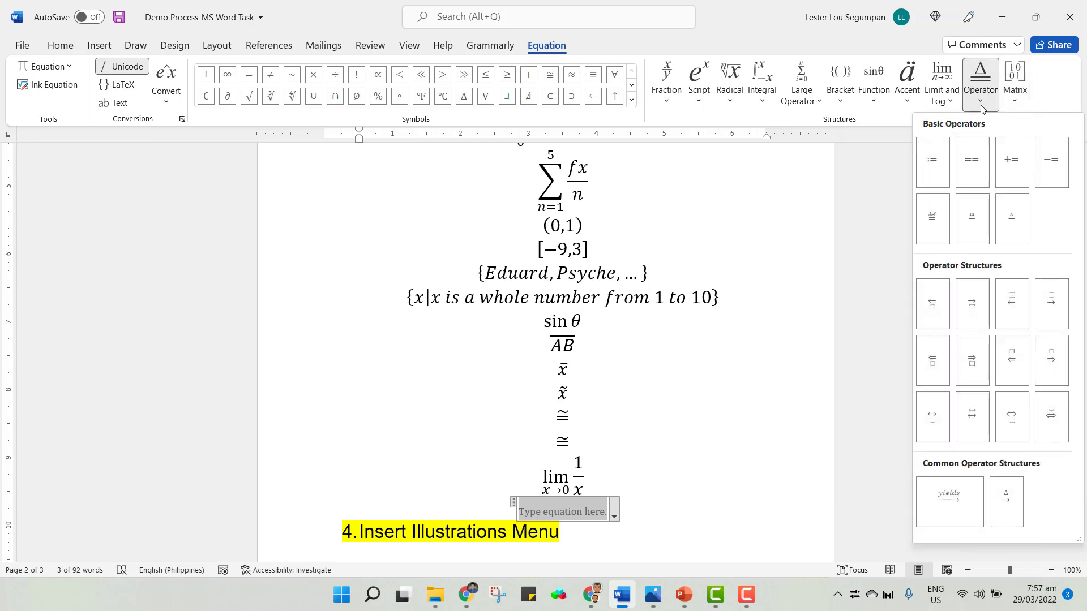
Scroll through the document to review the equations written so far.
click(737, 396)
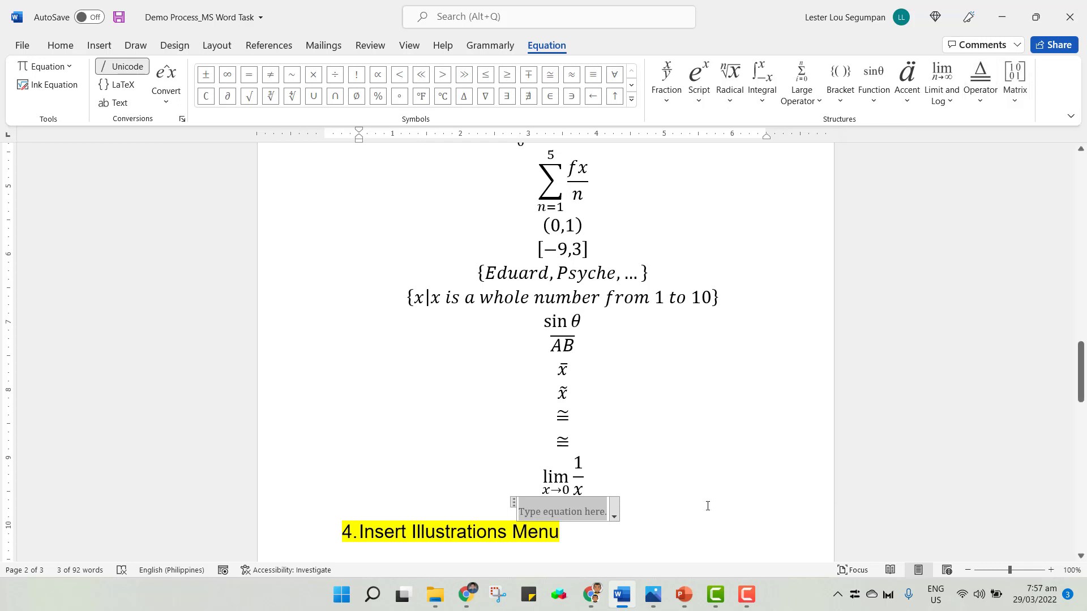
click(660, 501)
scroll(656, 497, up, 12)
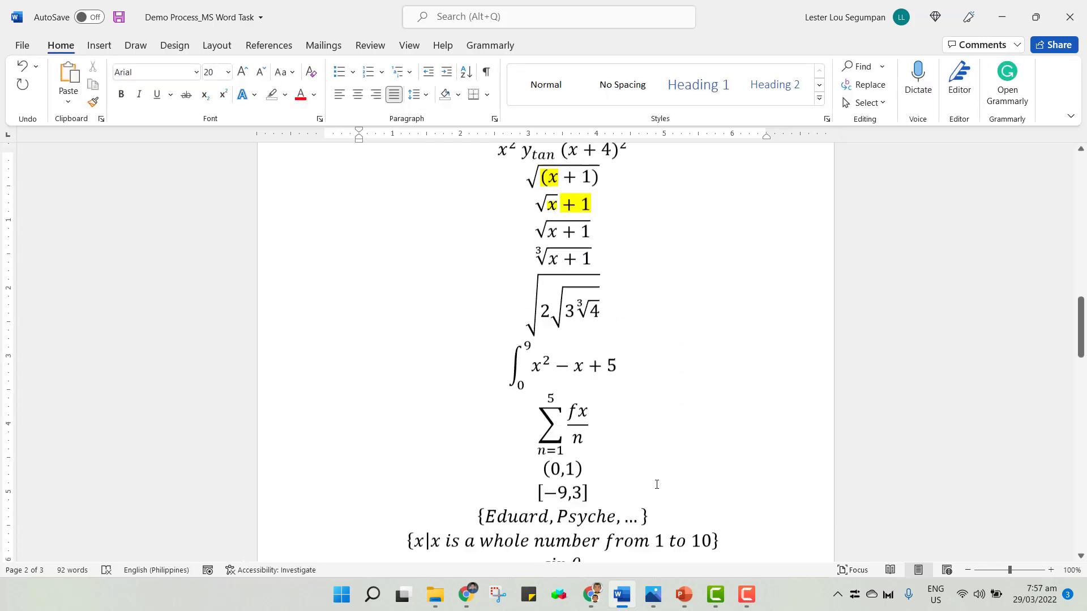
scroll(658, 484, up, 6)
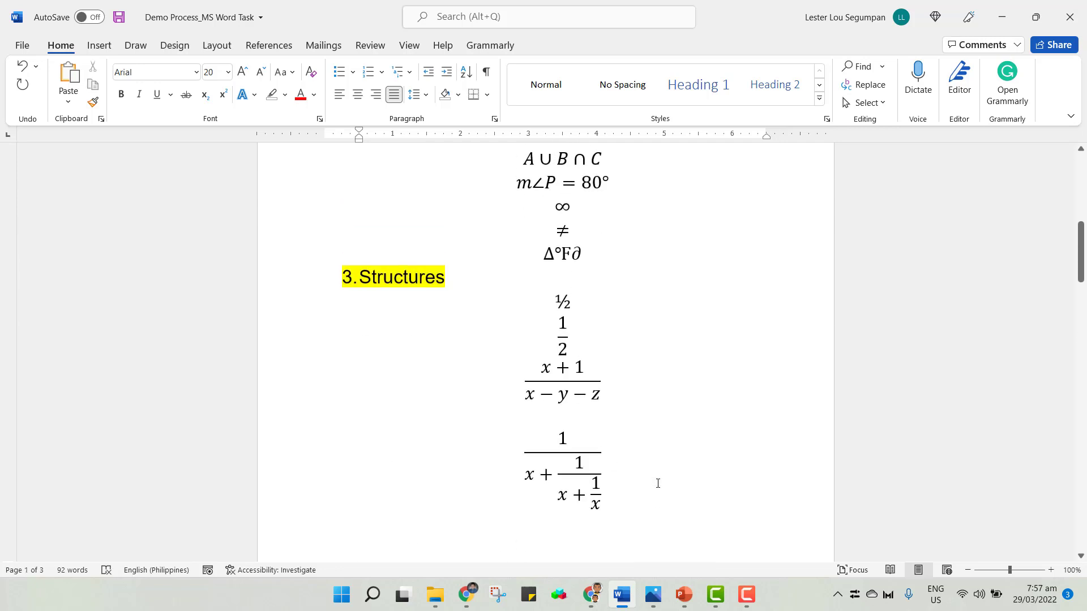
scroll(660, 387, down, 19)
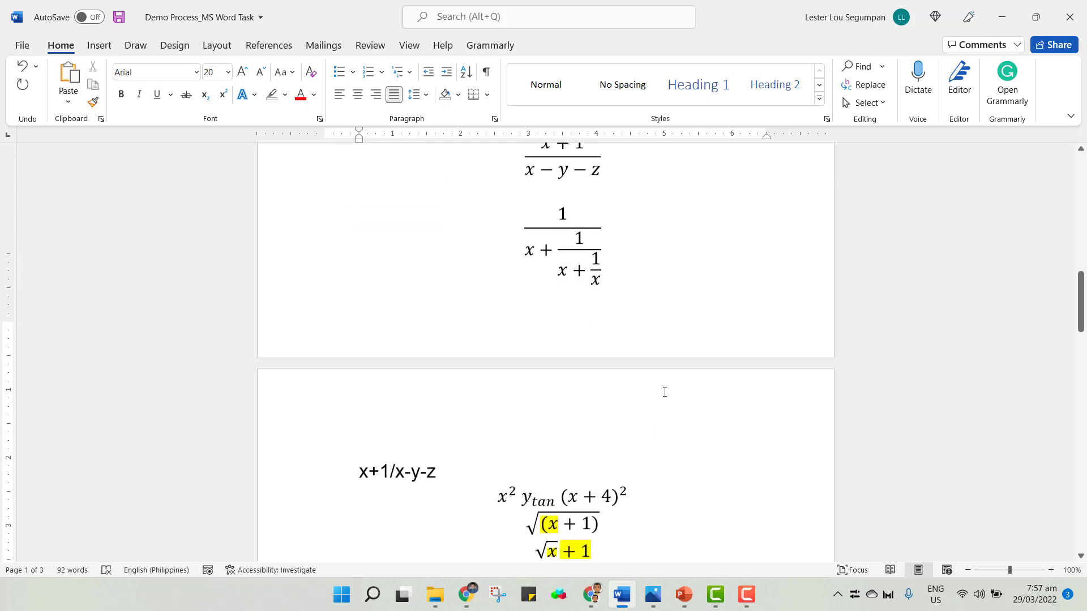
scroll(668, 397, down, 6)
Delete the empty equation placeholder and type A. 2 as the first answer choice on that line.
click(527, 477)
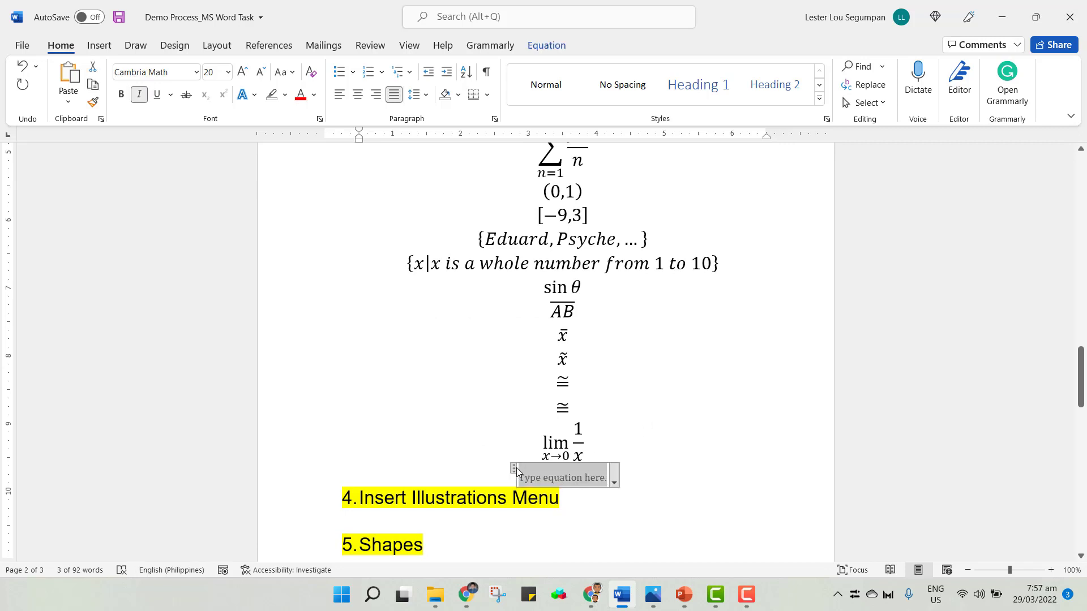
key(Delete)
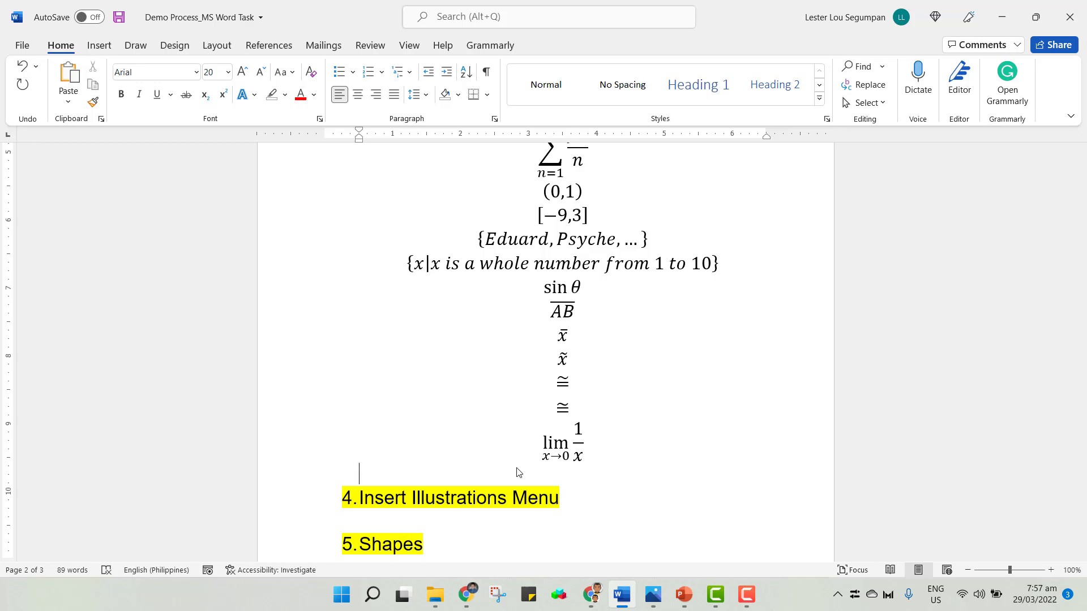
text(A. 2)
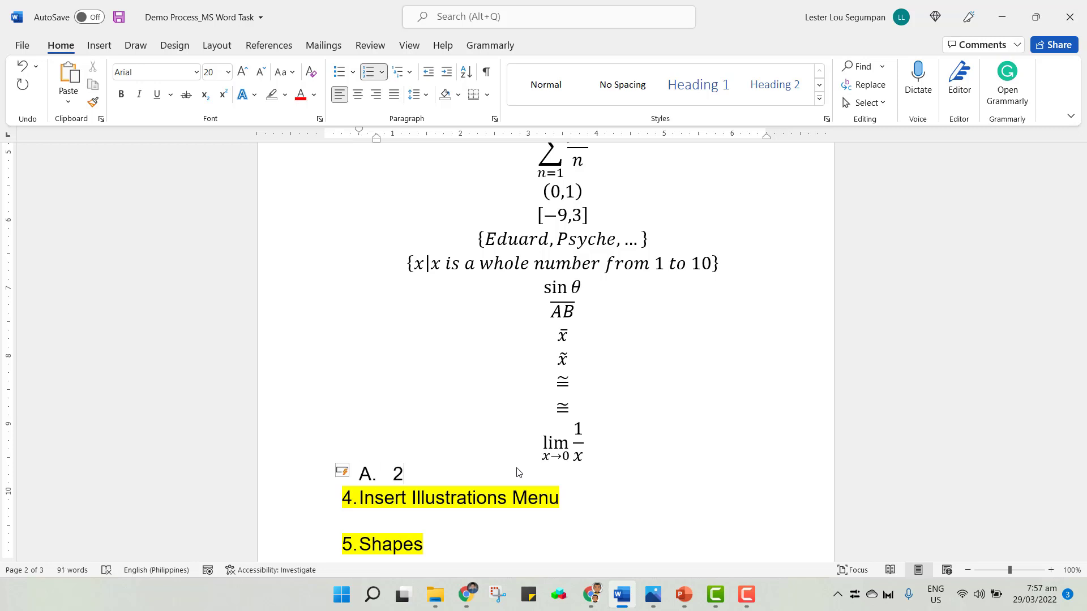
Tab across and type B. 3 as the second answer choice.
key(Tab)
key(Tab)
text(B. 3)
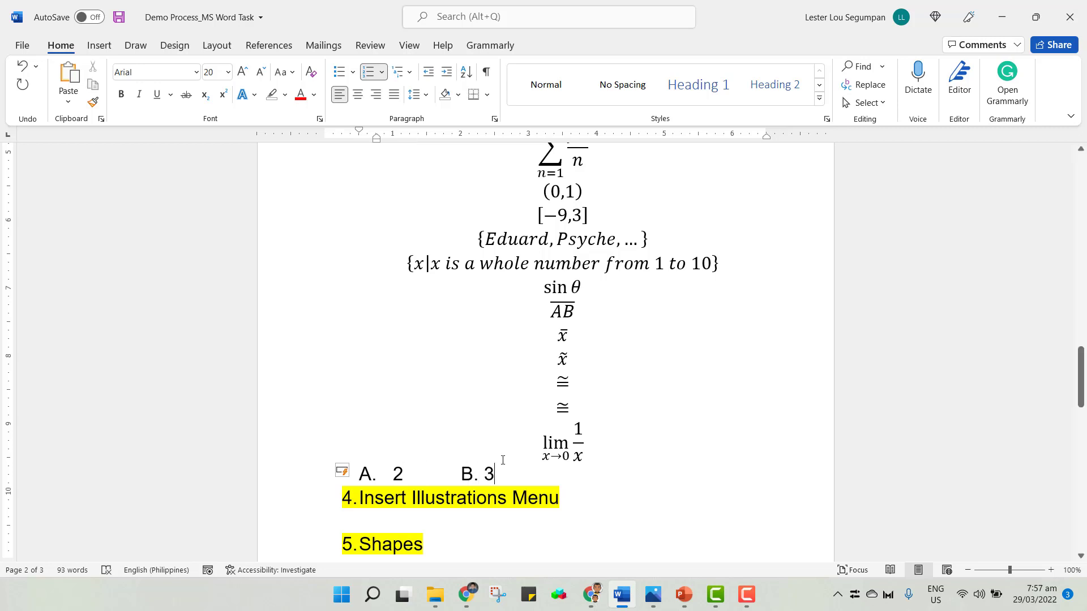
Convert the answer values 2 and 3 into equations.
double_click(398, 475)
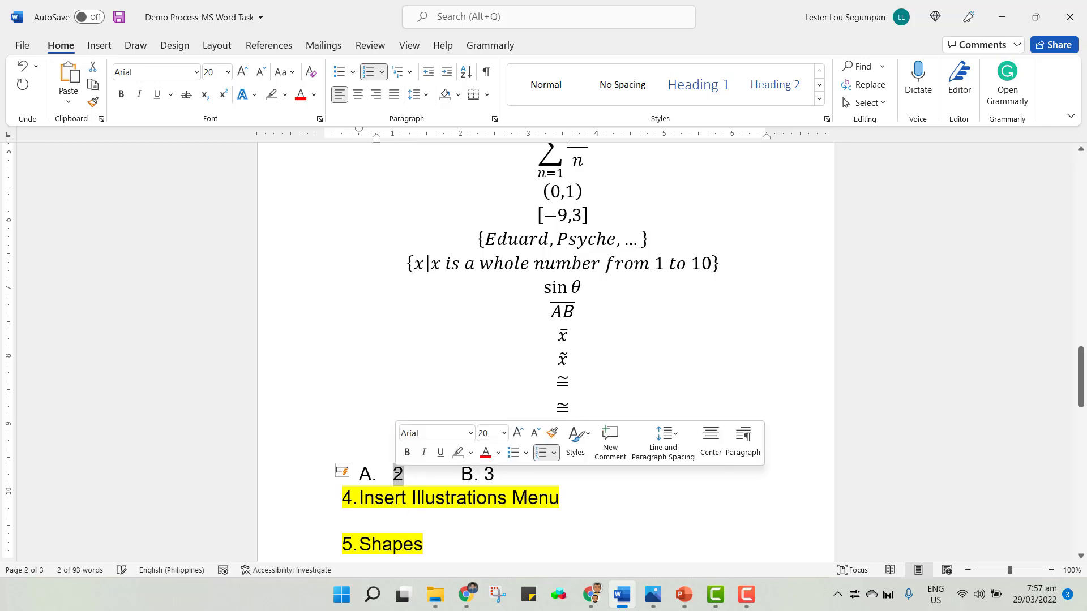
key(alt+equal)
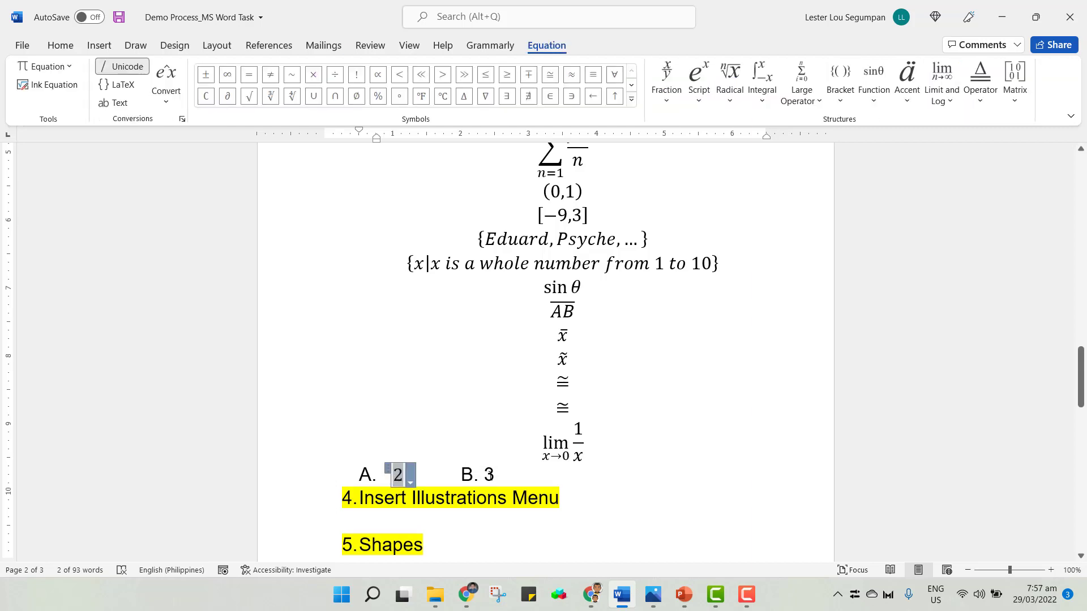
double_click(490, 474)
key(alt+equal)
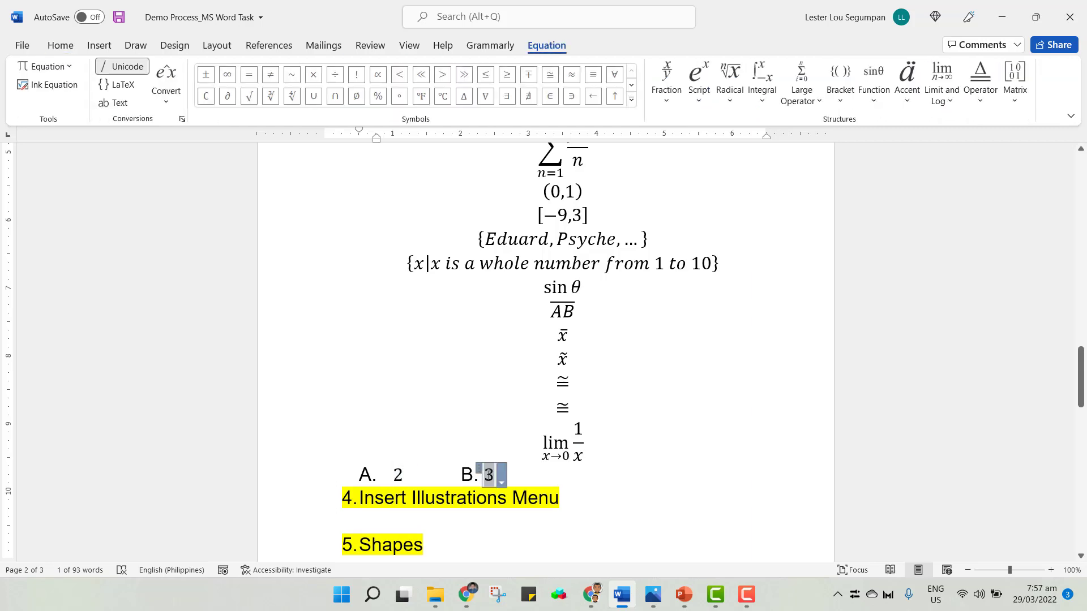
click(518, 475)
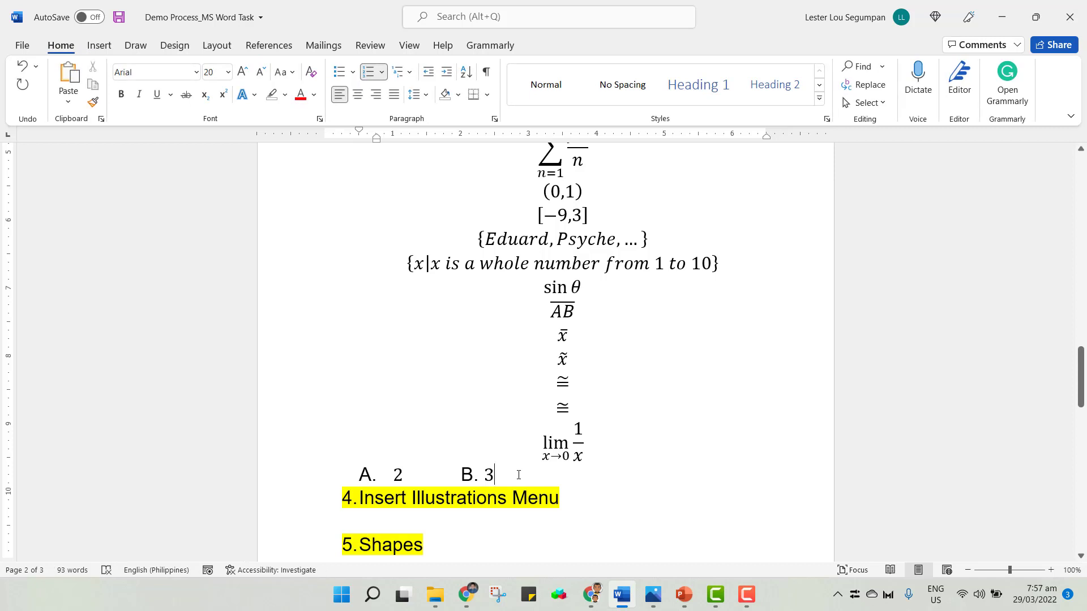
Tab across, type C. x + 2 as the third choice, and convert x + 2 into an equation.
key(Tab)
text(C. x + 2)
drag(602, 475, 557, 477)
key(alt+equal)
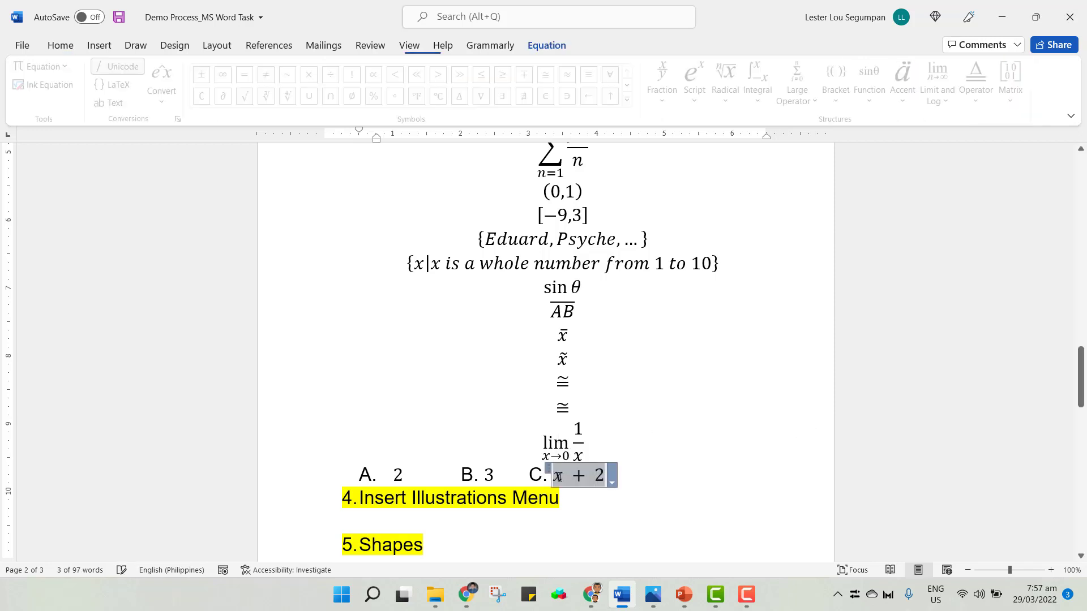
click(644, 473)
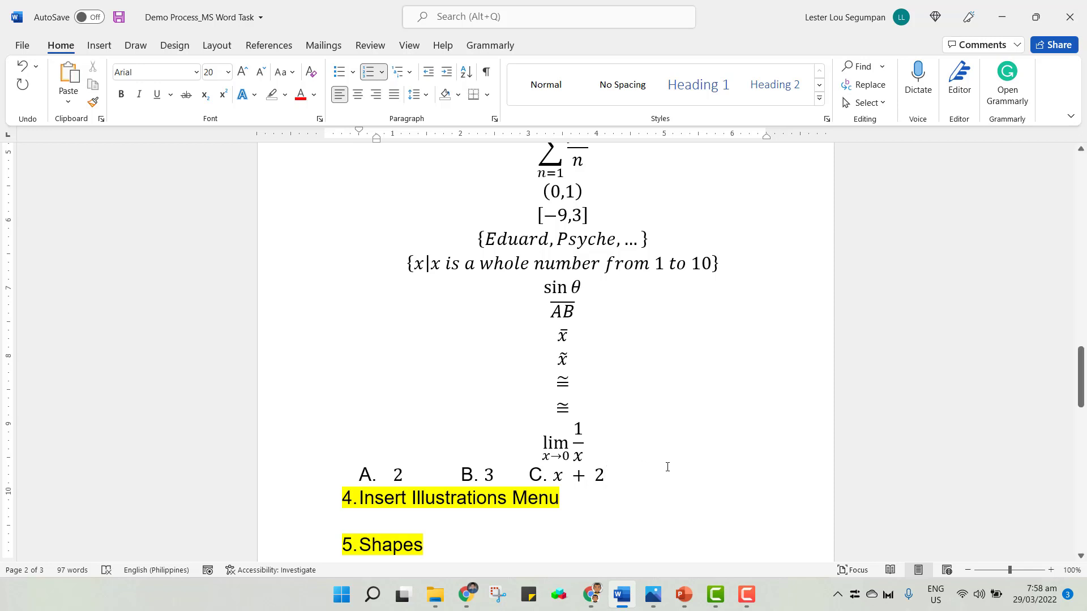
scroll(664, 451, up, 10)
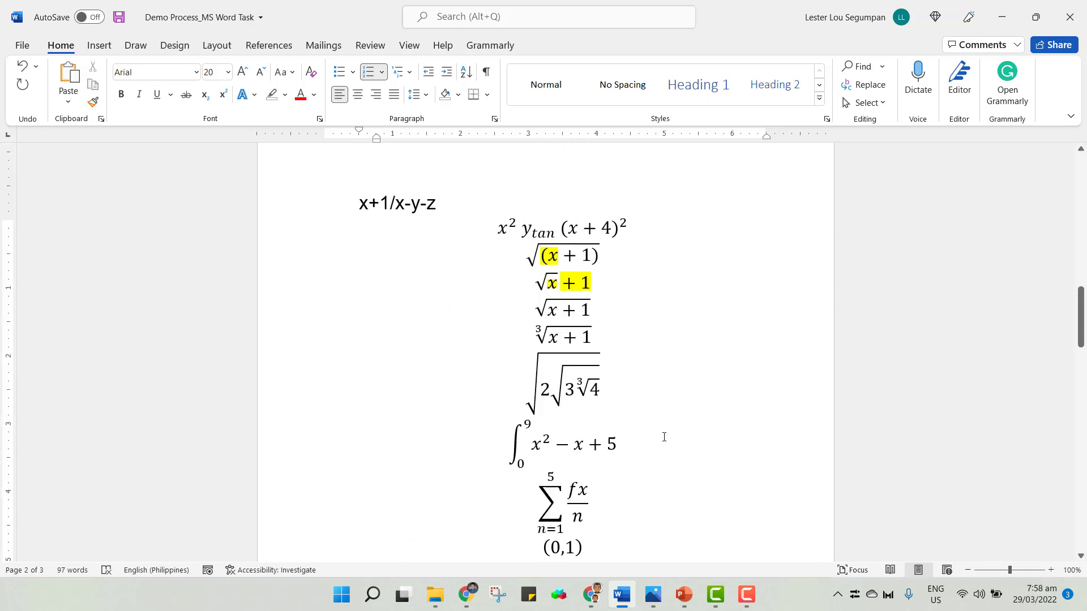
Add D. 5 km as the fourth answer choice at the end of that line and convert 5 km into an equation.
scroll(666, 435, up, 15)
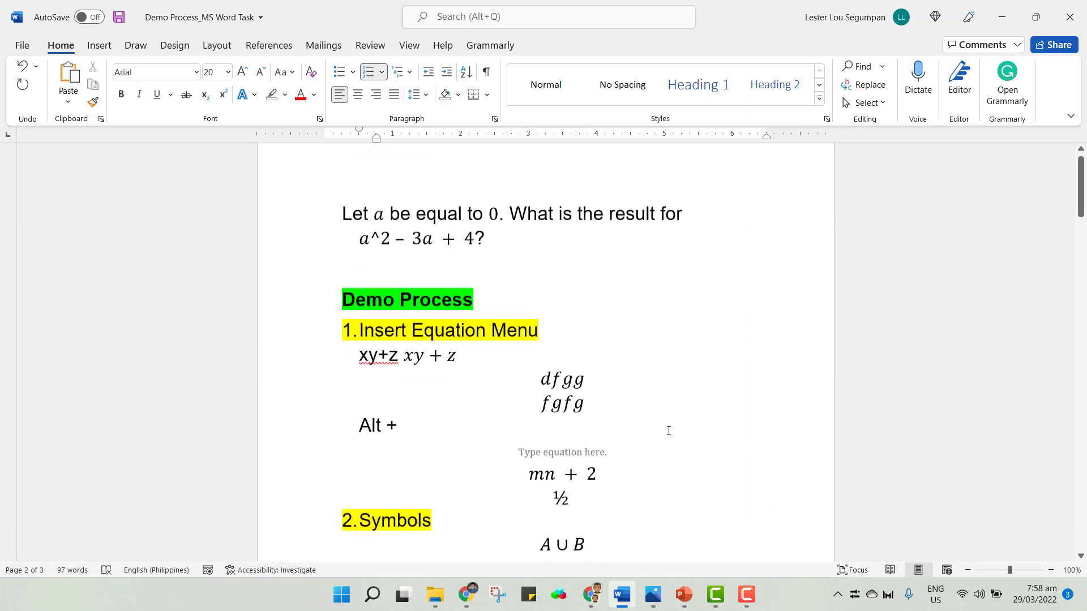
scroll(670, 430, down, 15)
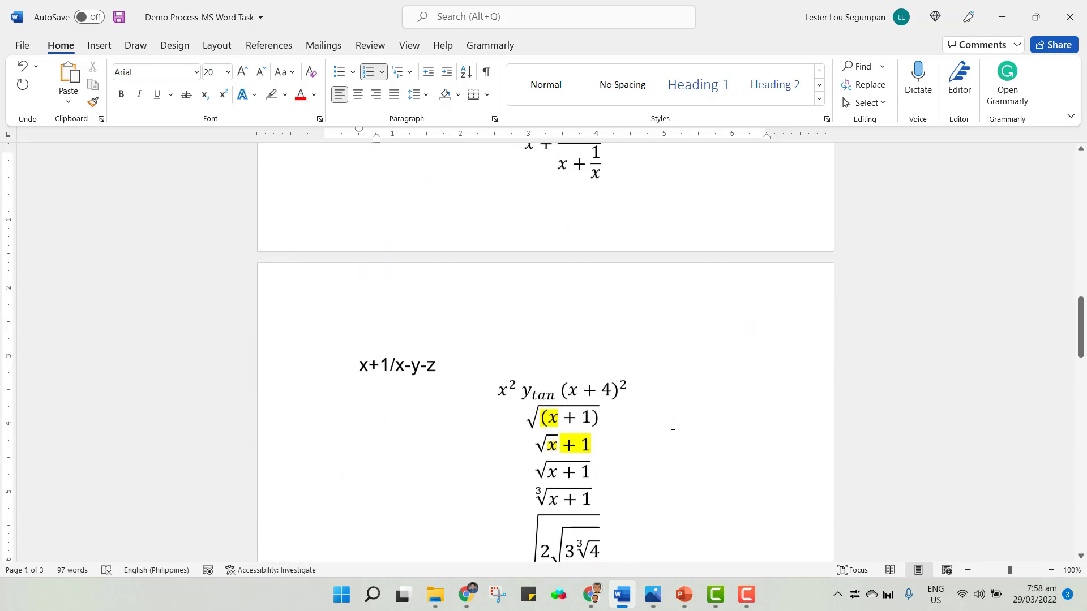
scroll(672, 426, down, 5)
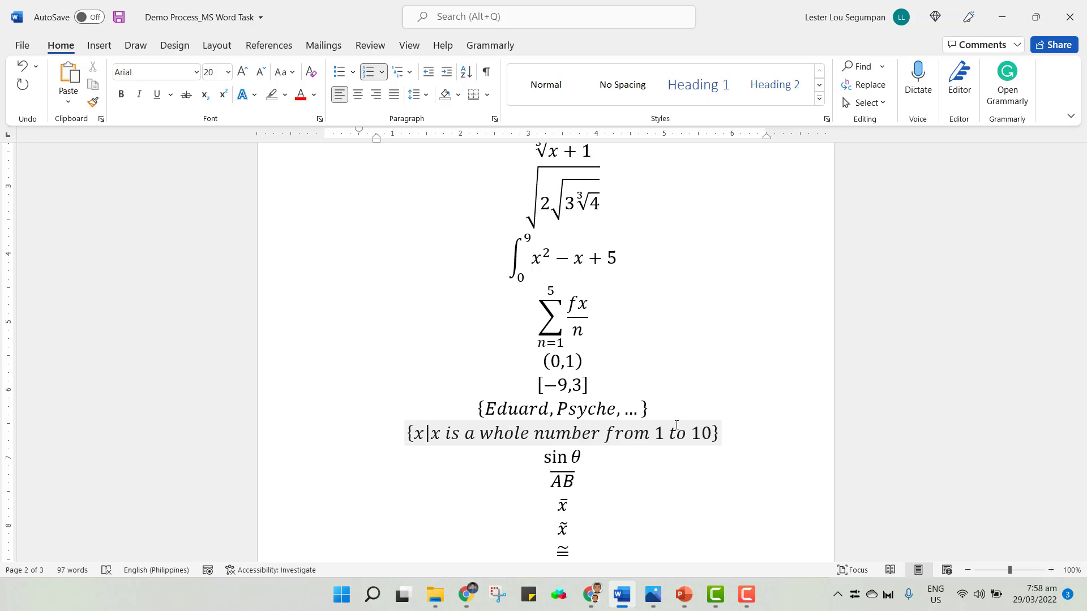
scroll(708, 351, down, 5)
scroll(713, 351, down, 2)
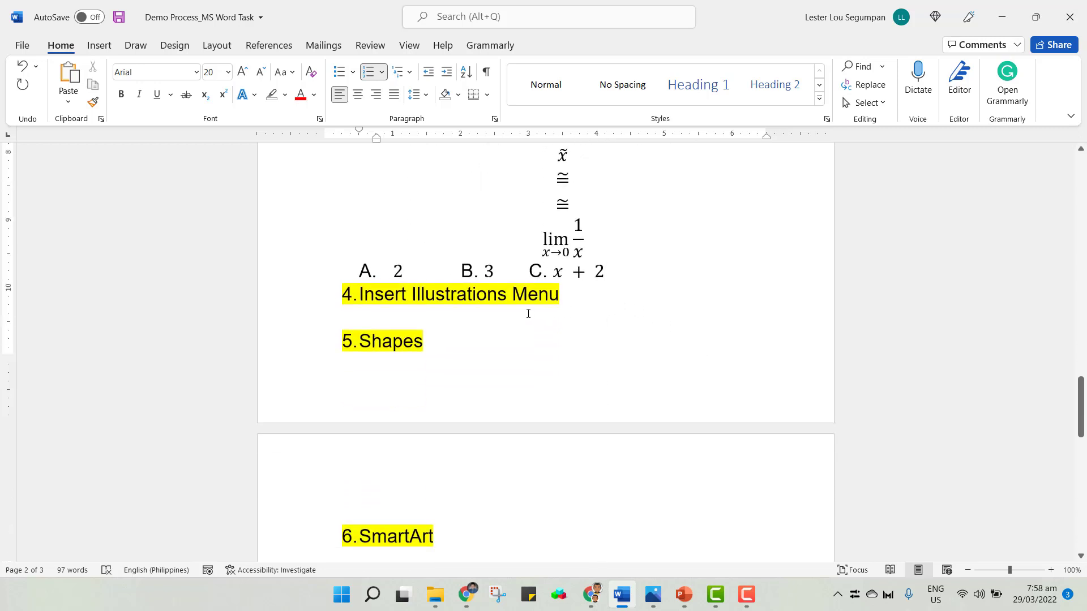
click(529, 314)
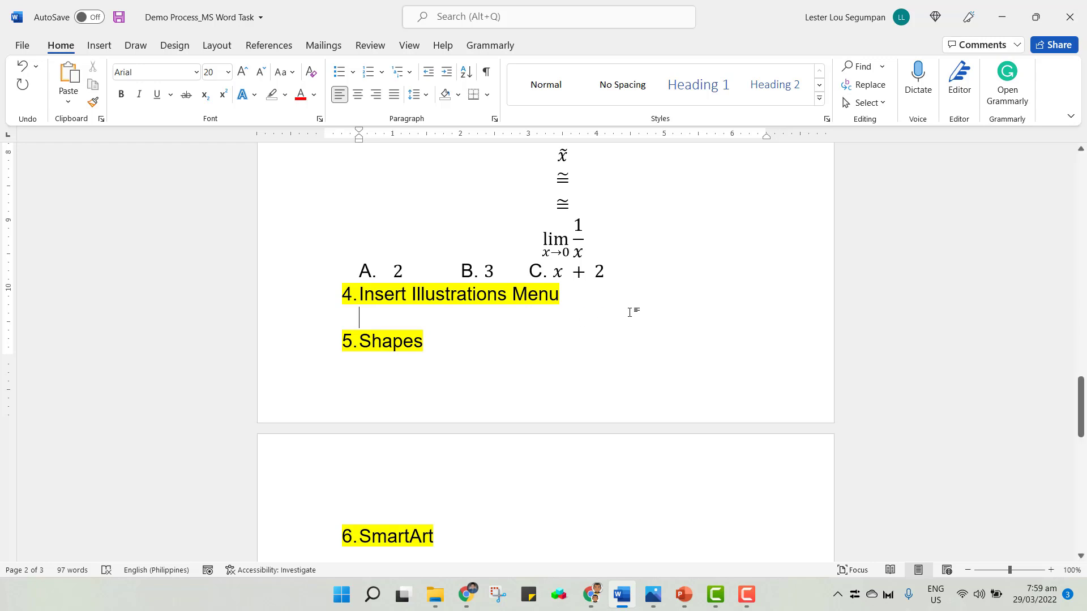
click(687, 273)
text(D. 5)
text(km)
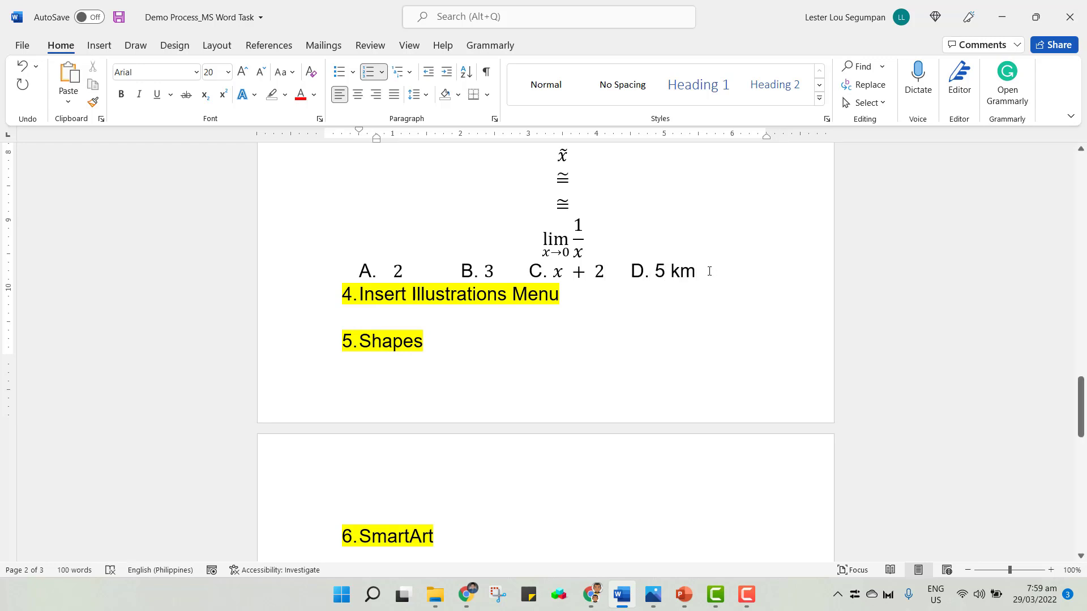
drag(705, 270, 656, 272)
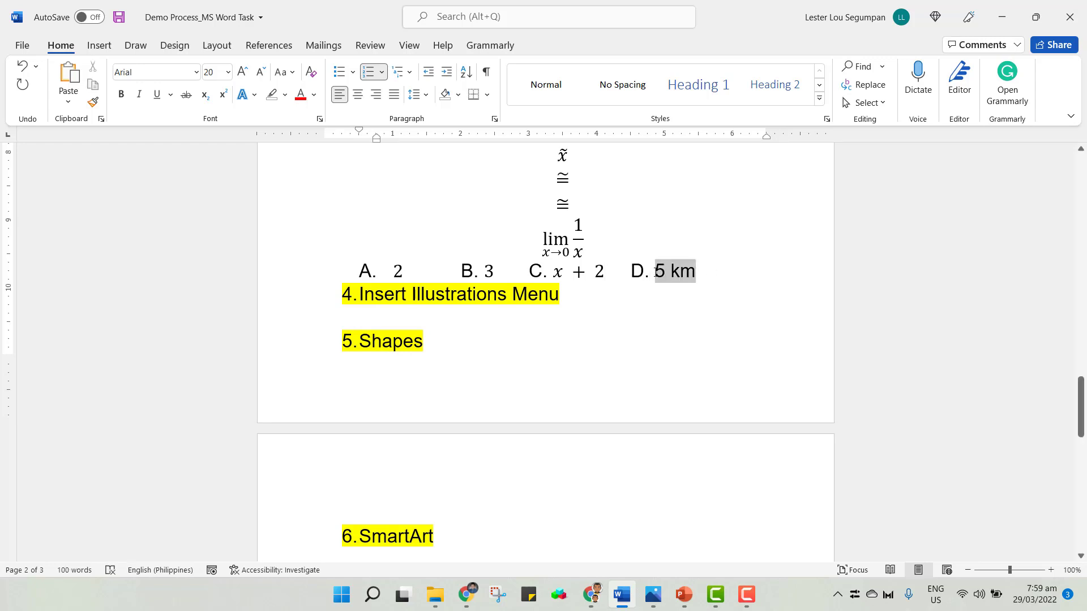
key(alt+equal)
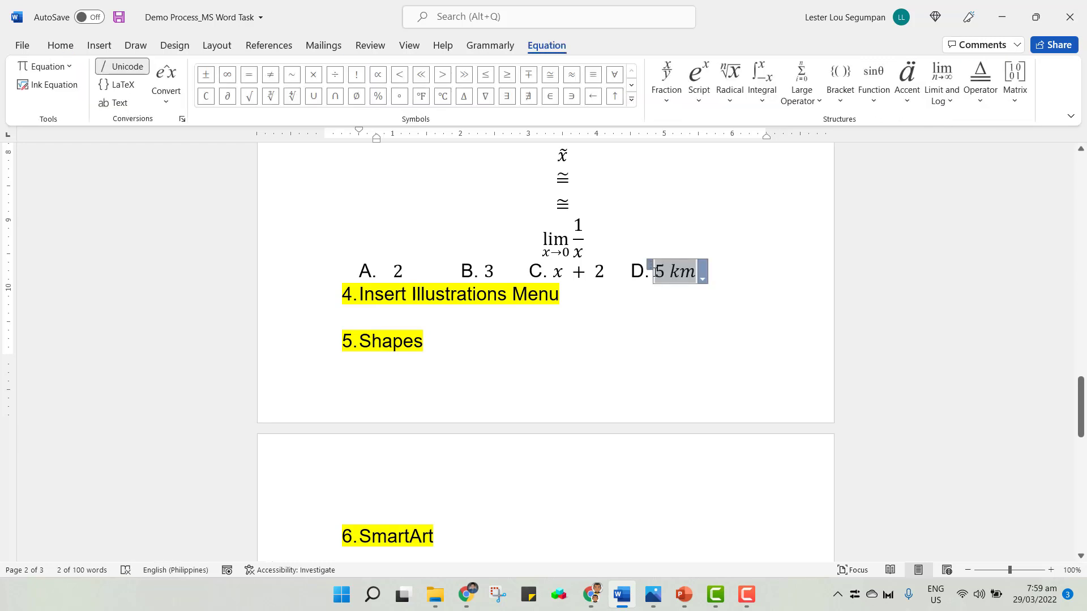
click(543, 321)
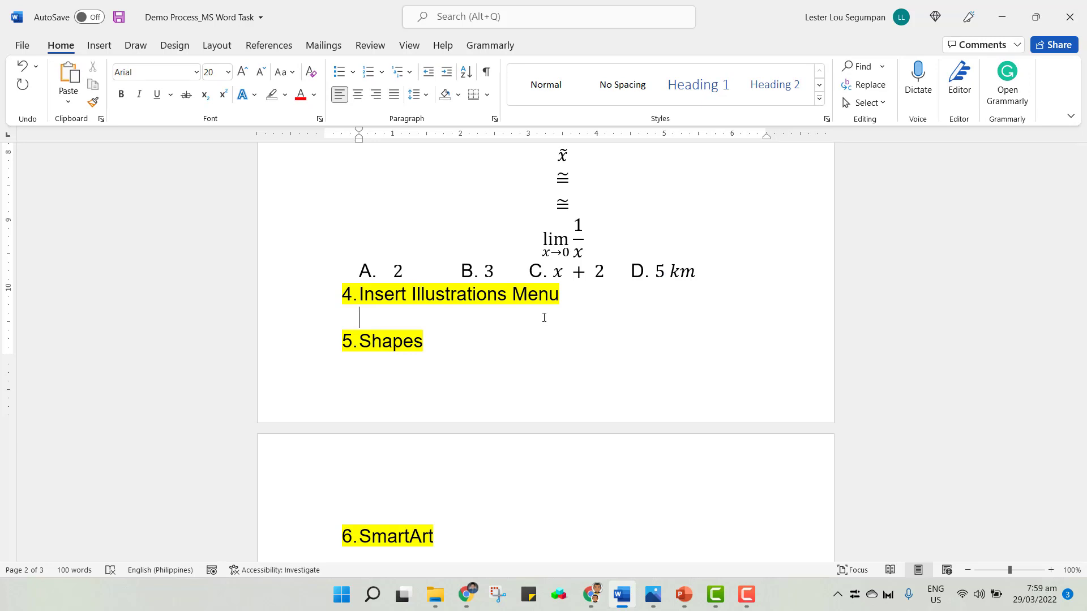
Open the Shapes gallery on the Insert ribbon and browse the available shape categories.
click(99, 45)
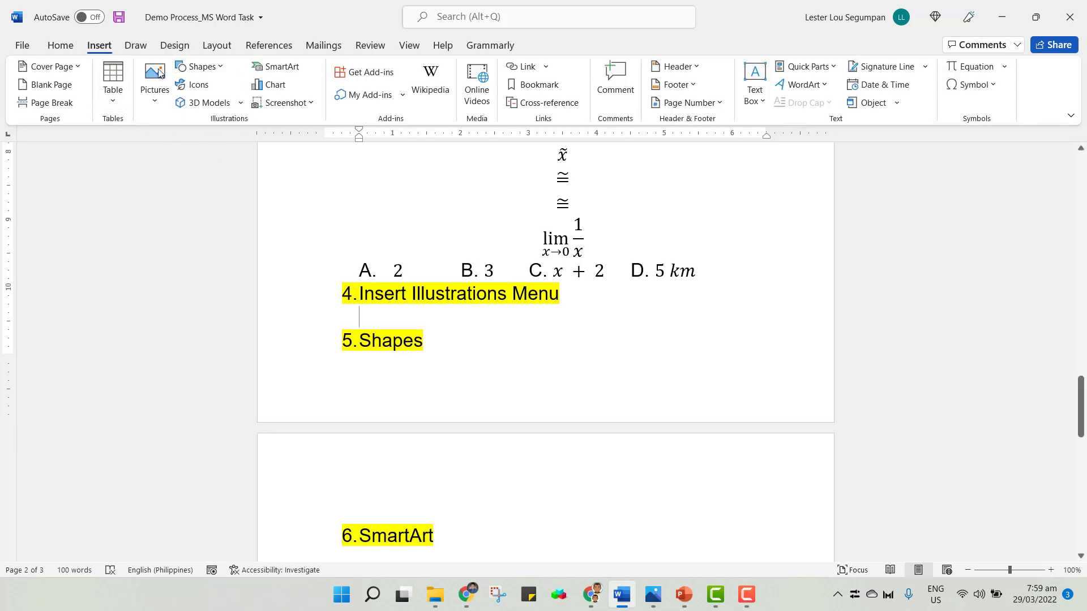
click(219, 67)
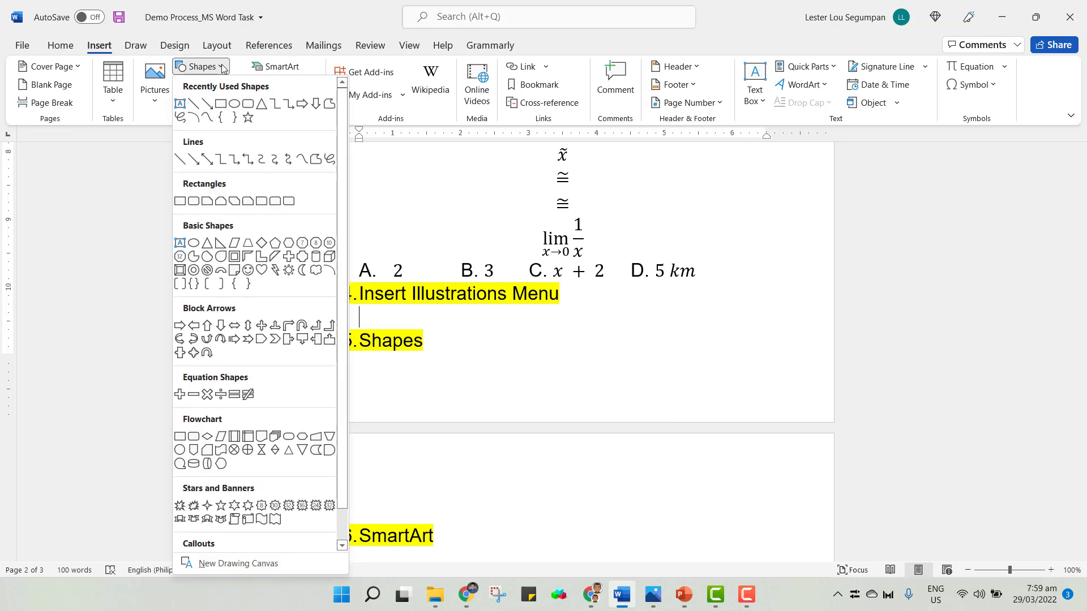
scroll(289, 307, down, 1)
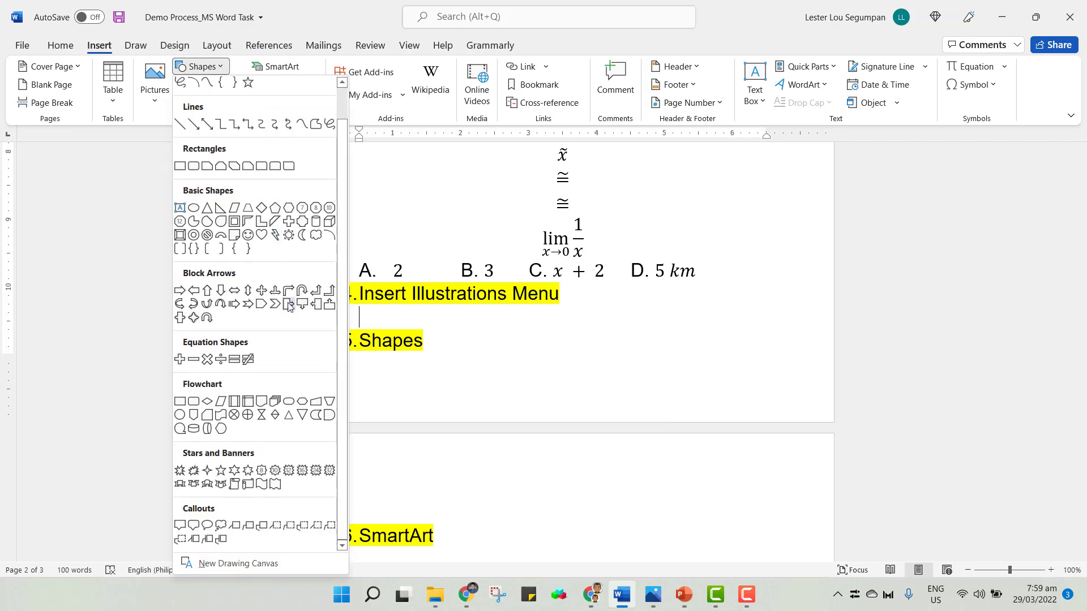
scroll(233, 433, up, 1)
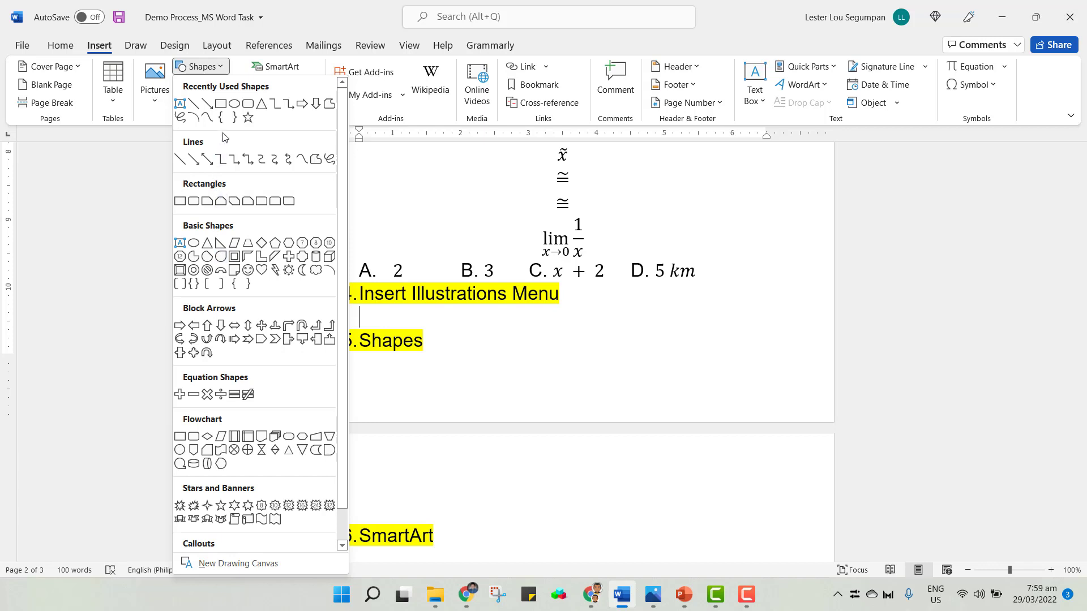
Open the SmartArt graphic chooser, browse each category of layouts, and close it without inserting anything.
click(290, 68)
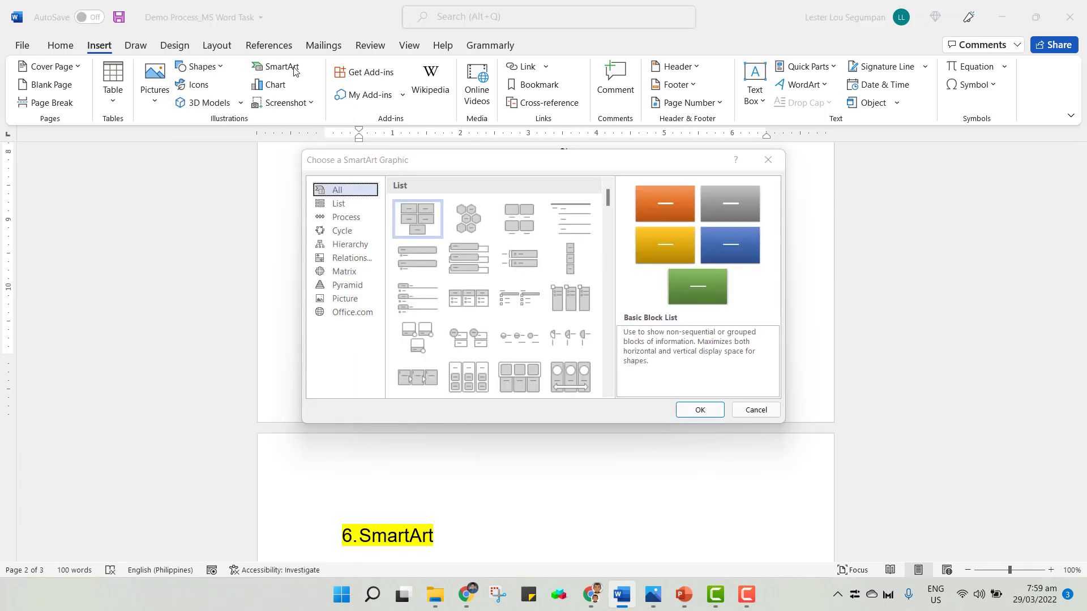
scroll(486, 283, down, 3)
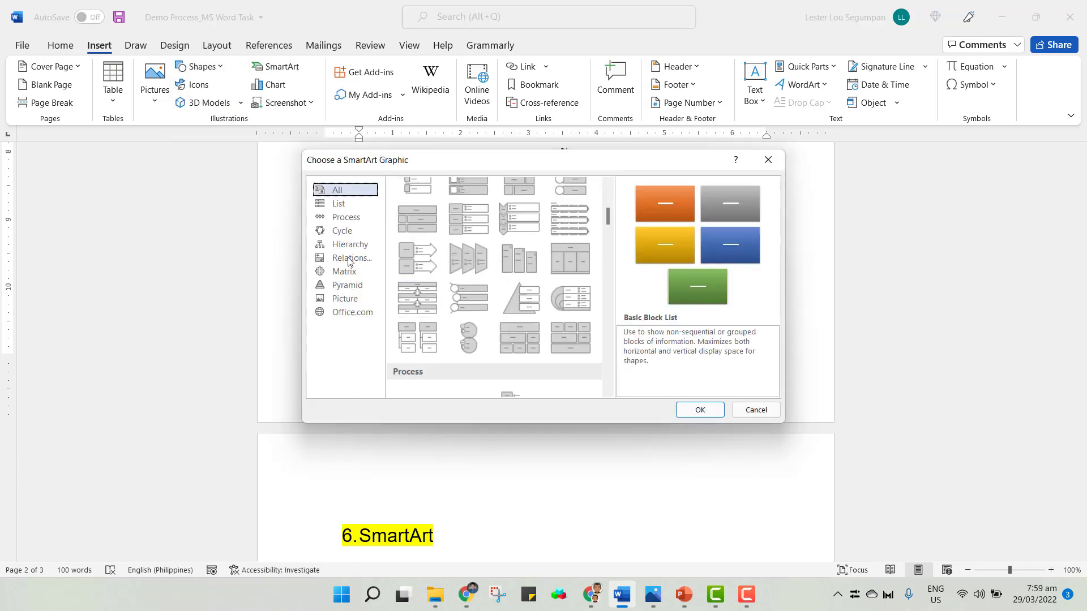
click(342, 207)
click(345, 217)
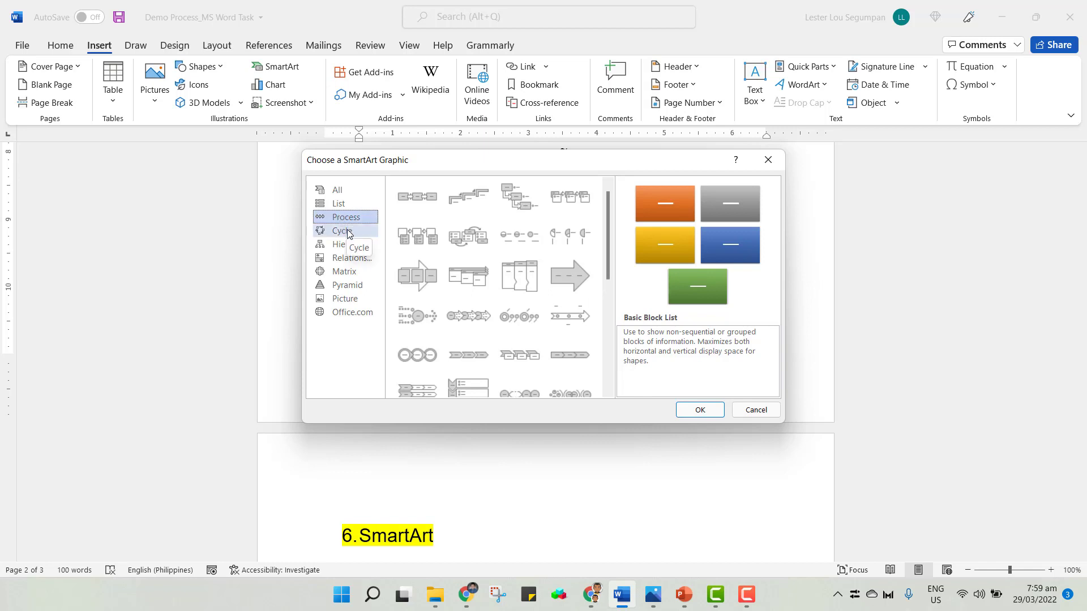
click(349, 232)
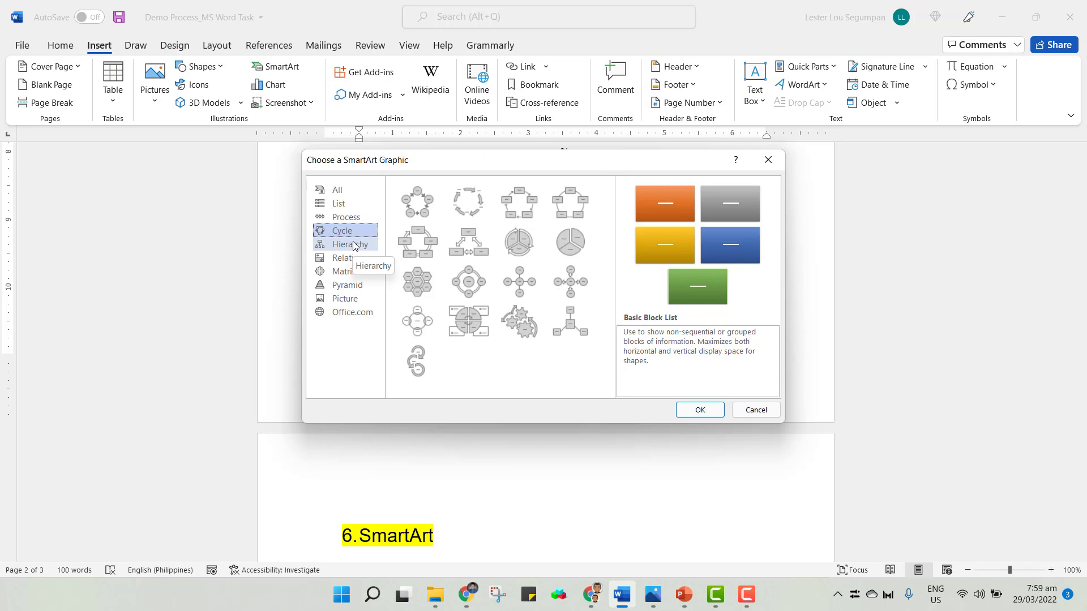
click(353, 245)
click(352, 259)
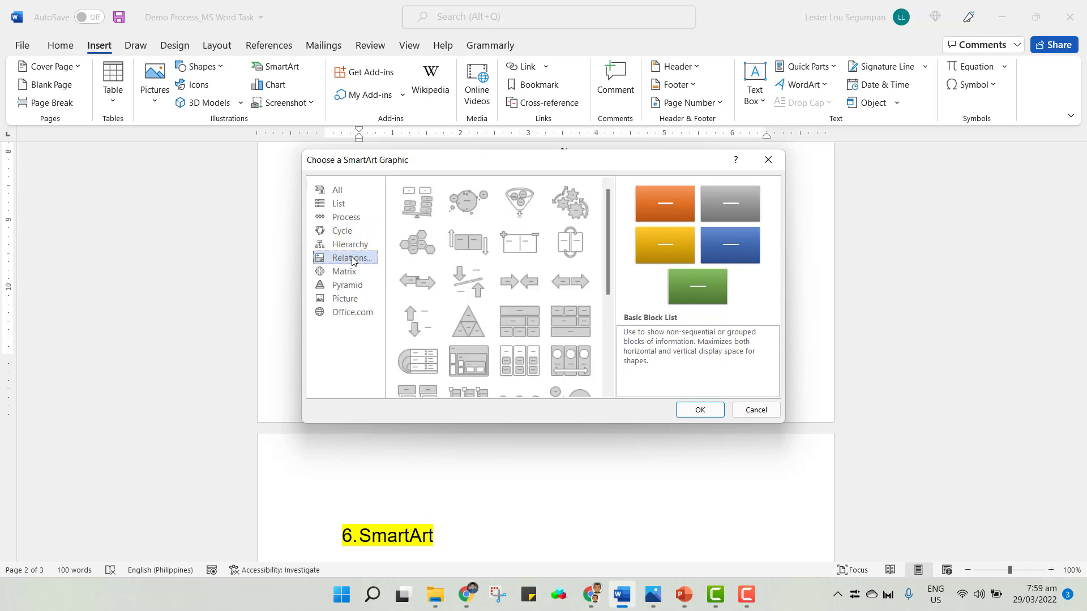
click(352, 272)
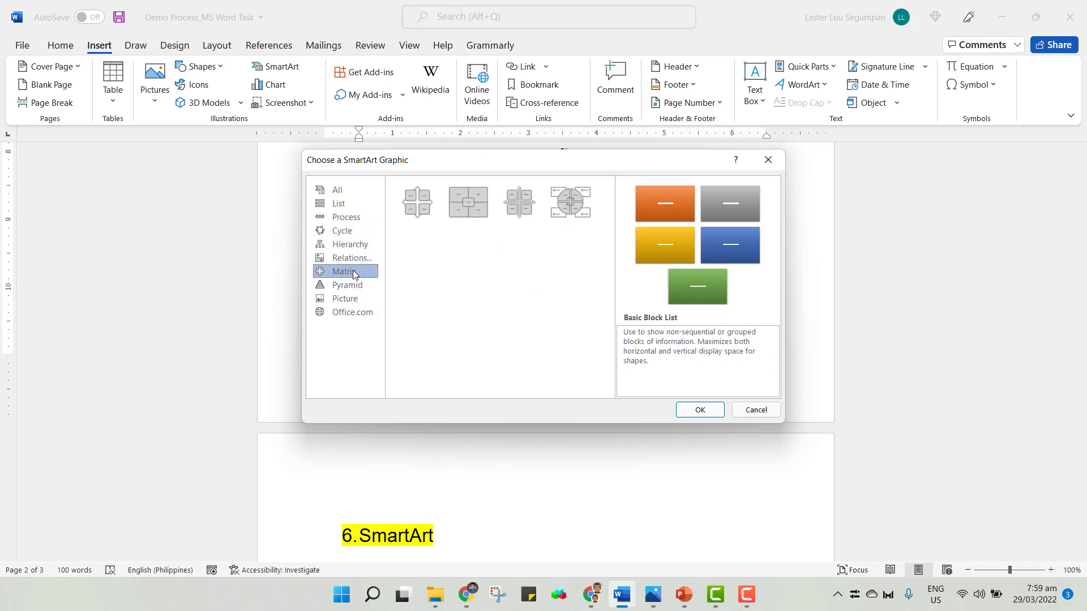
click(348, 284)
click(345, 299)
click(348, 257)
click(348, 245)
click(347, 232)
click(347, 218)
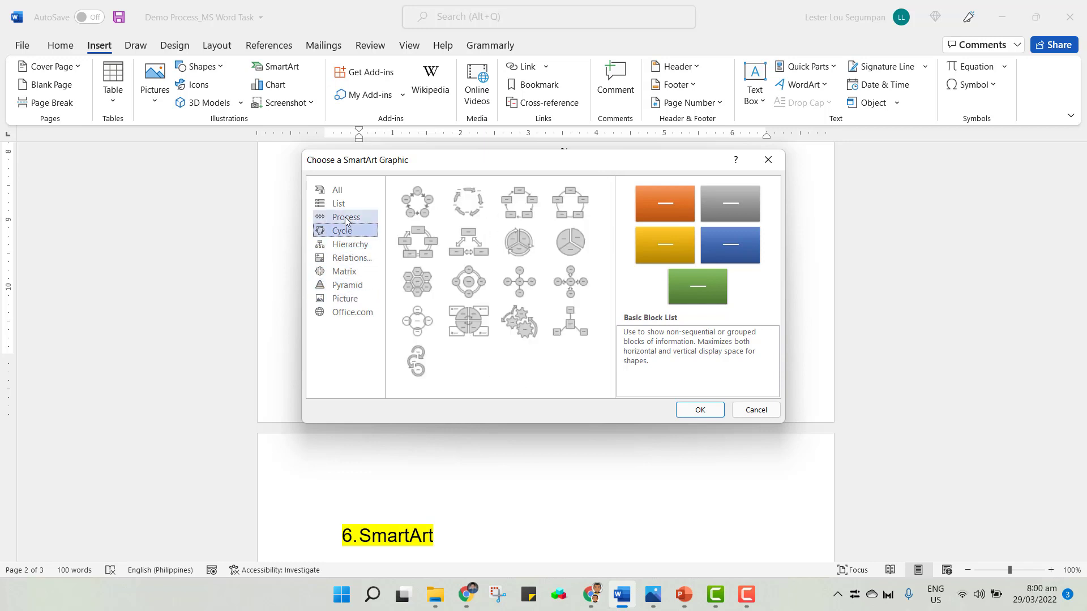
click(346, 205)
click(340, 190)
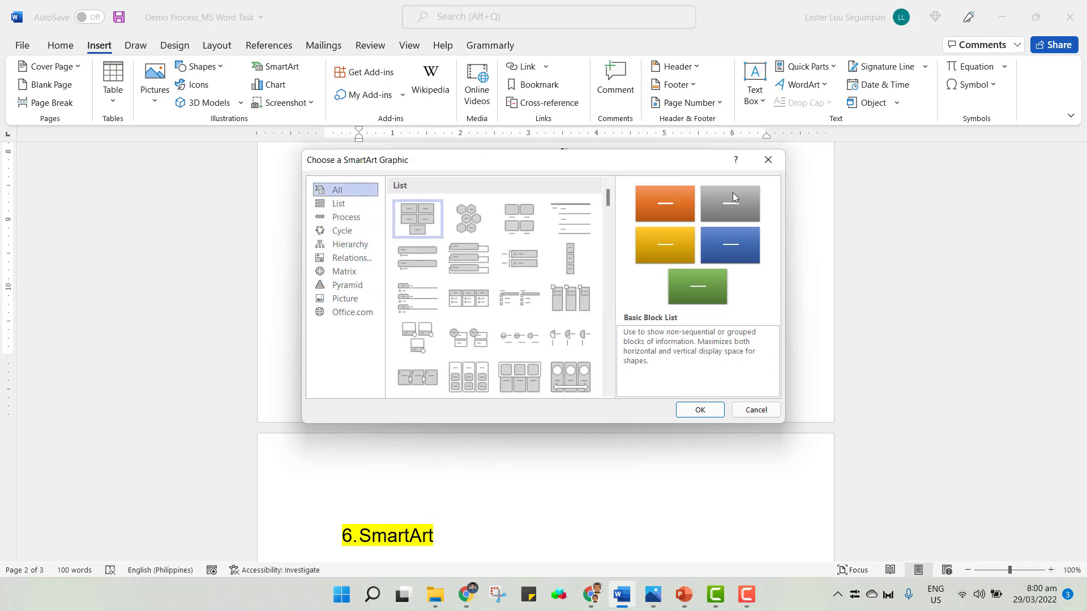
click(768, 164)
Insert a pie chart below the Insert Illustrations Menu heading.
scroll(590, 357, down, 3)
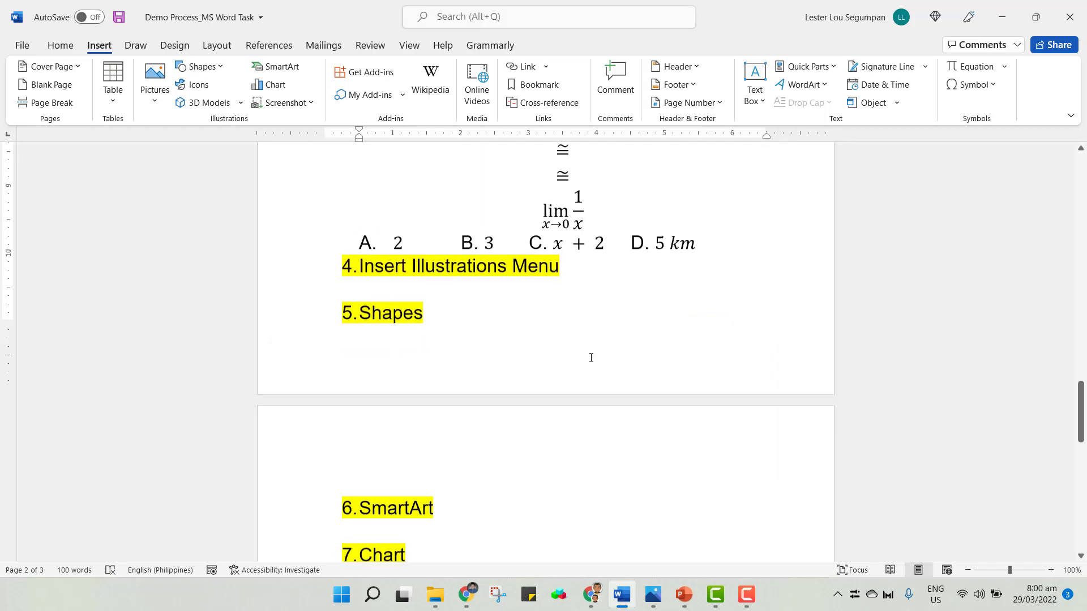
scroll(591, 357, down, 2)
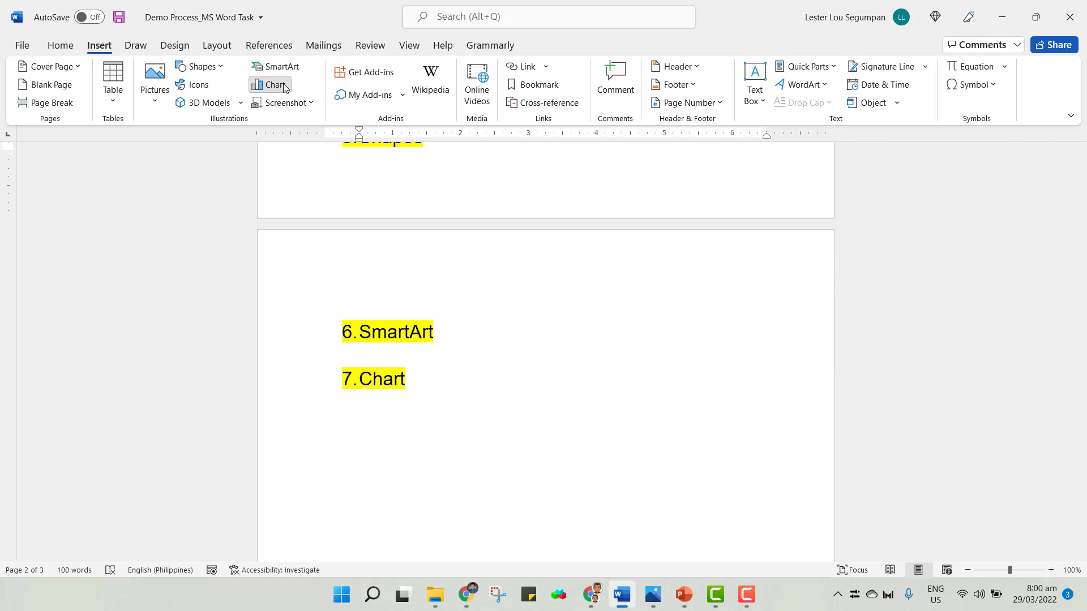
click(283, 86)
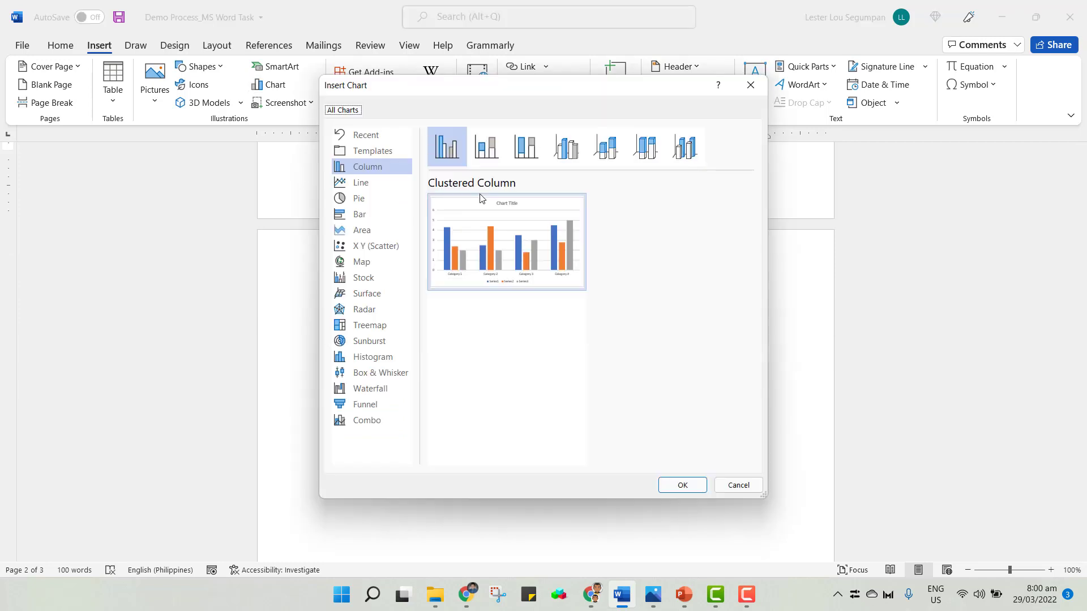
click(368, 203)
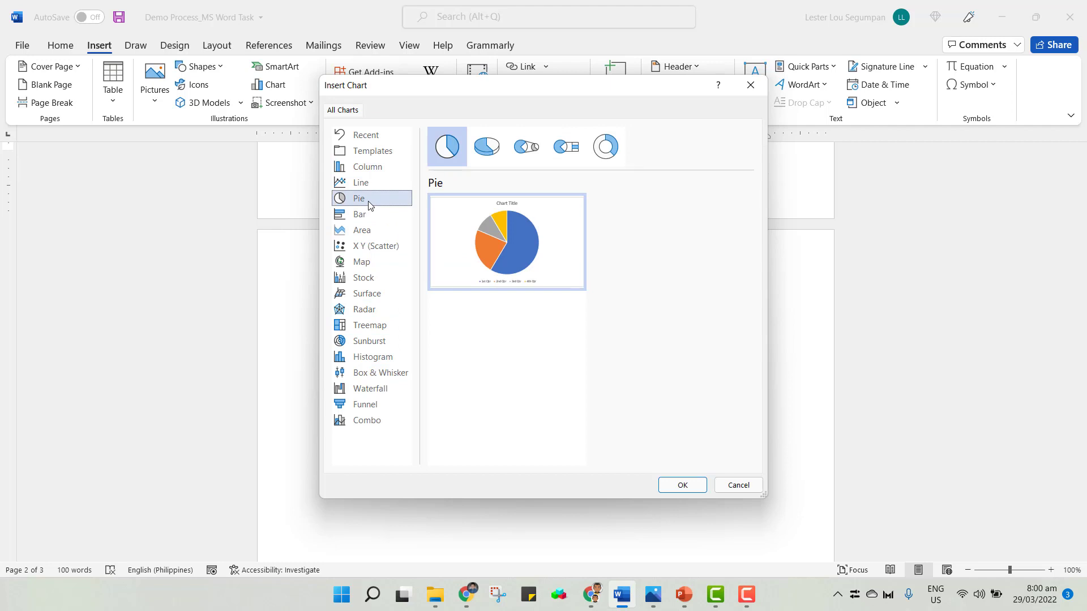
mouse_move(527, 266)
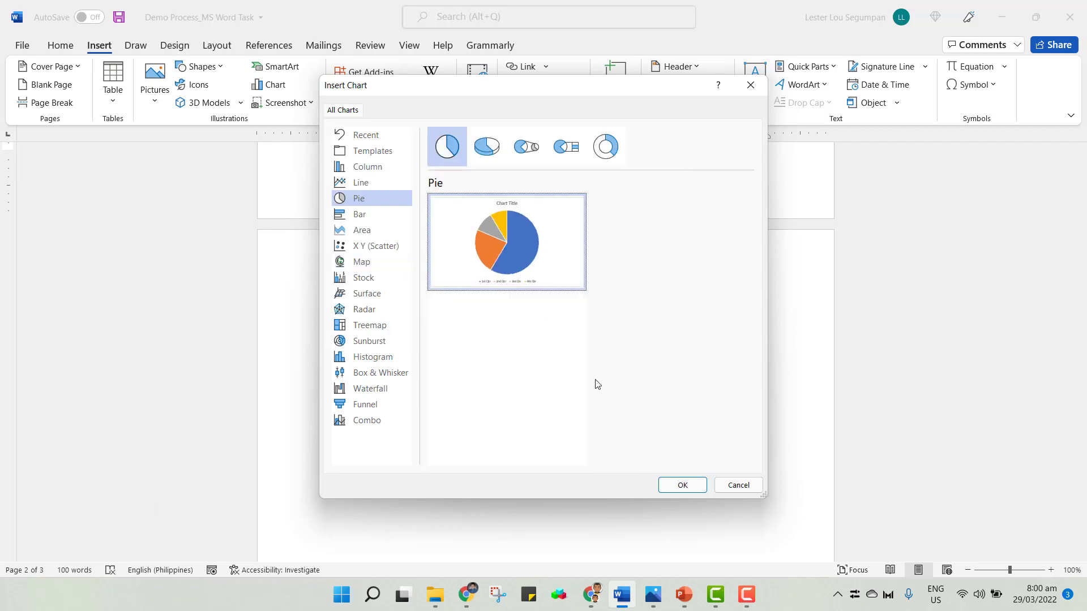
click(682, 485)
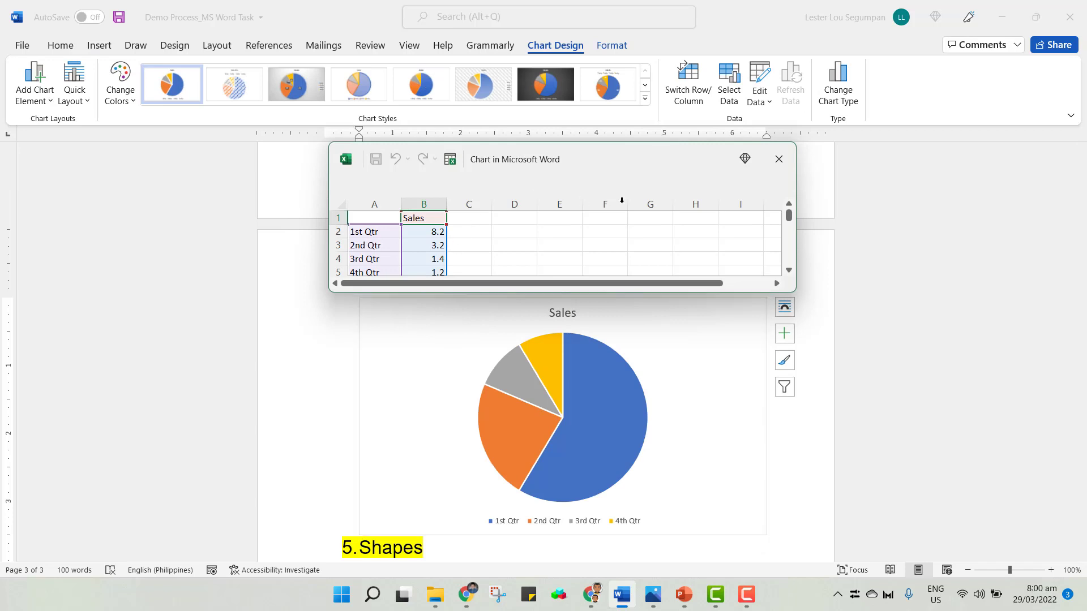
Set the chart's Sales values to 10, 15, 3 and 8 for the 1st to 4th quarters in its data sheet.
click(427, 232)
click(423, 245)
scroll(424, 254, down, 1)
scroll(424, 255, up, 1)
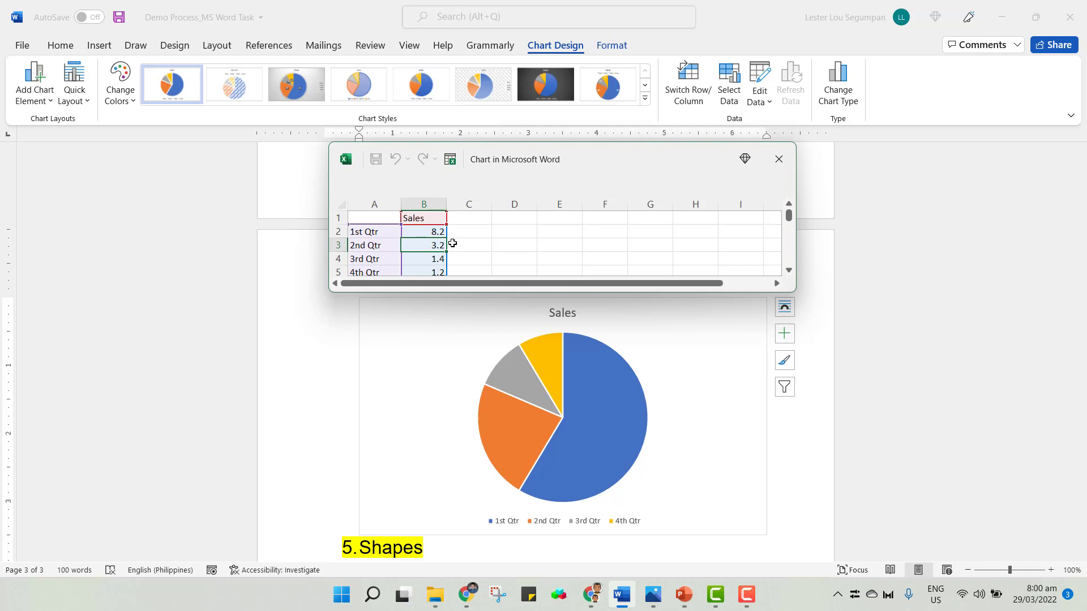
click(434, 232)
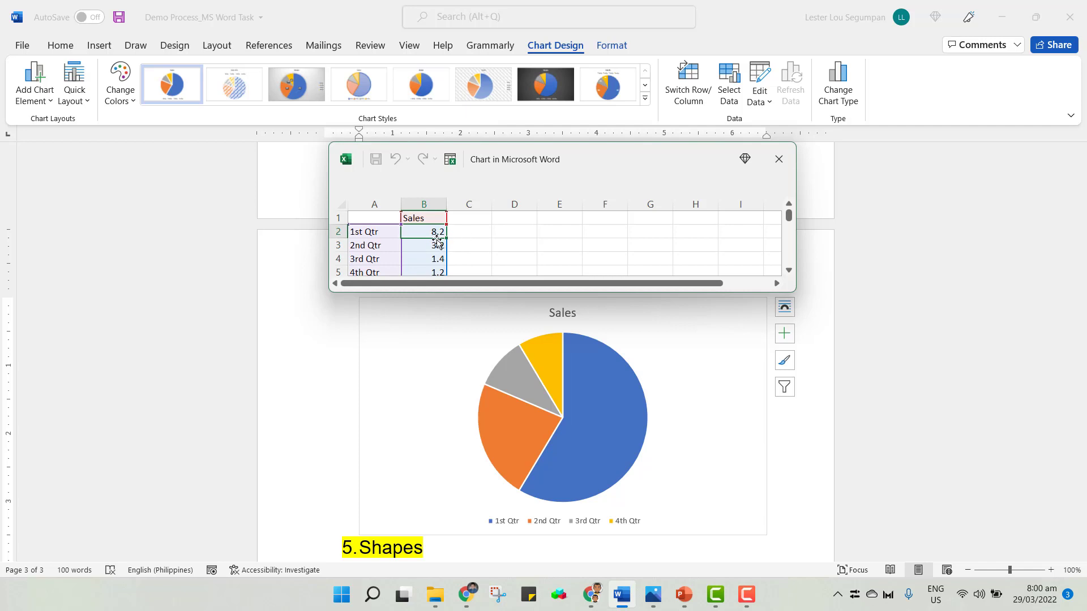
text(10)
key(Return)
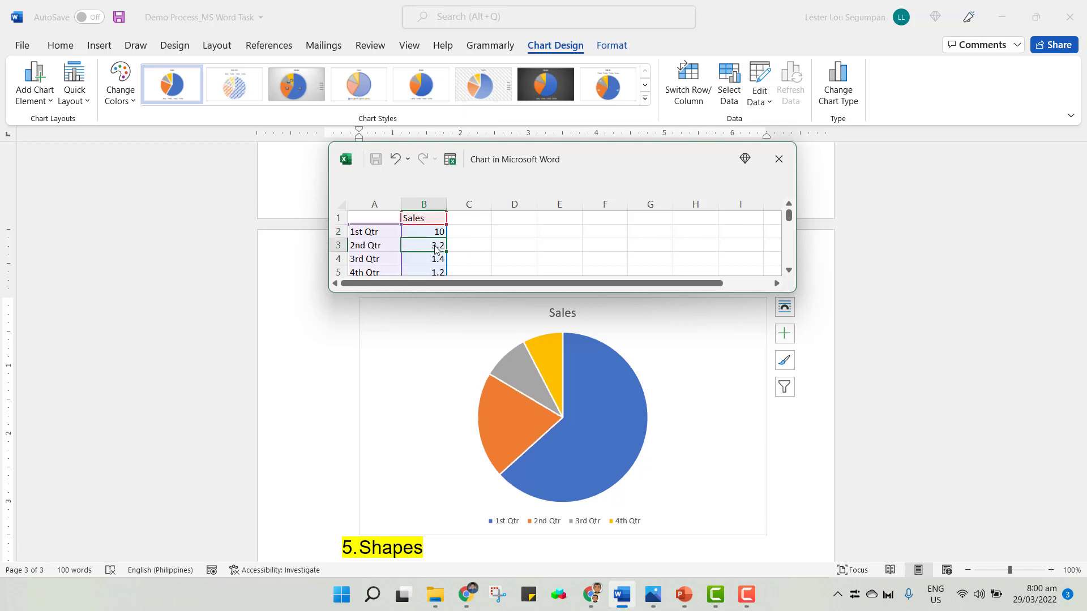
text(15)
key(Return)
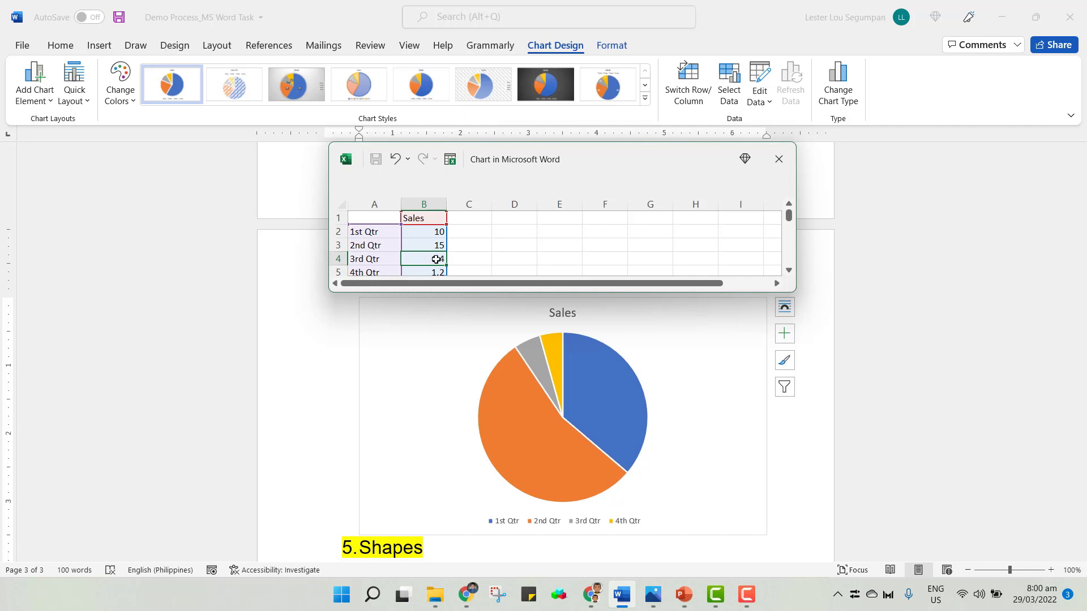
text(3)
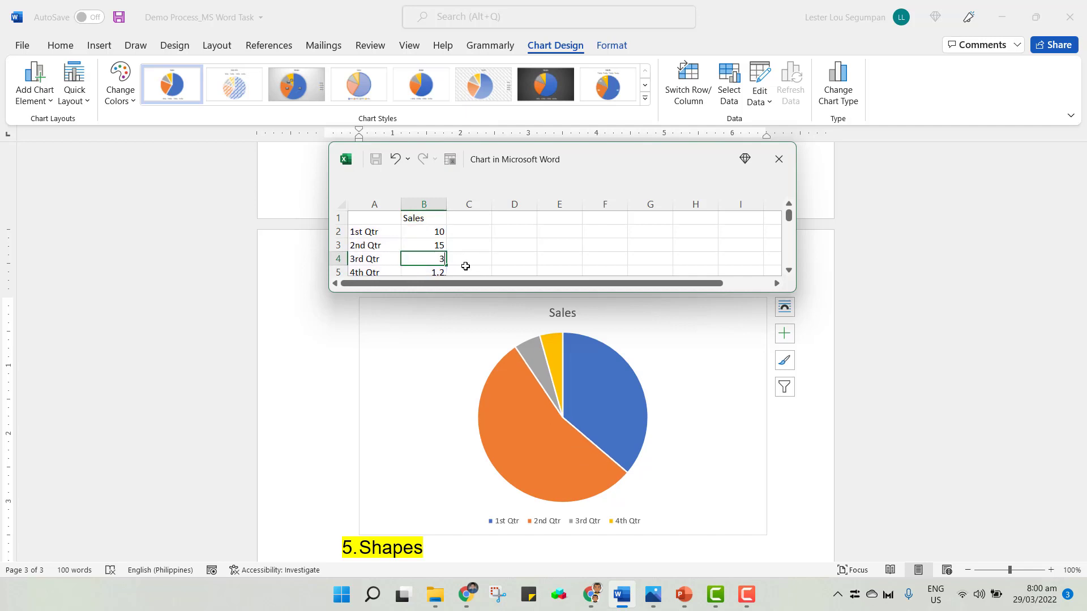
key(Return)
text(8)
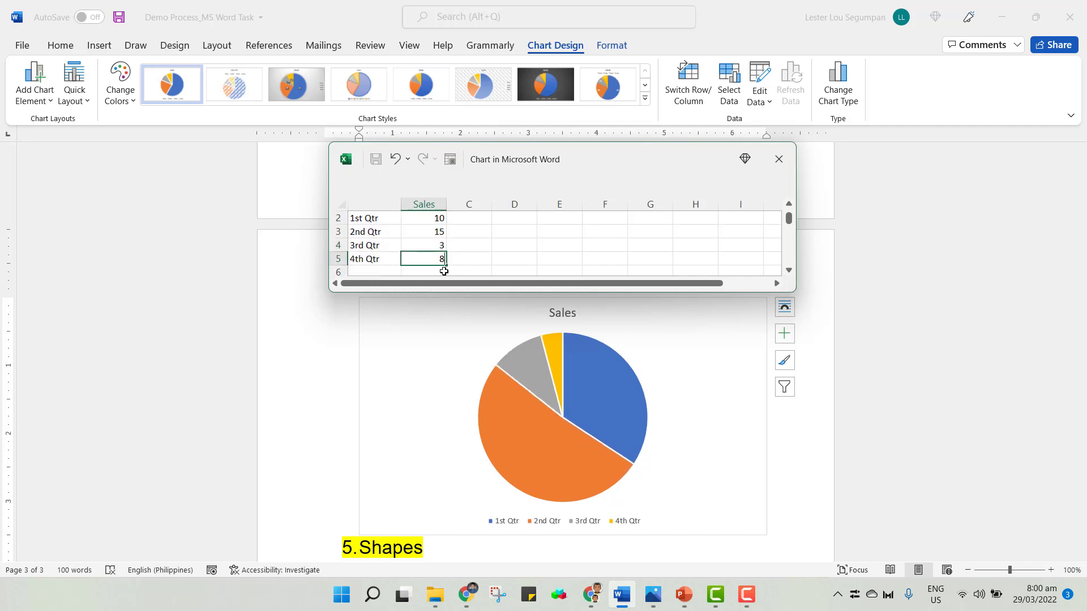
click(485, 246)
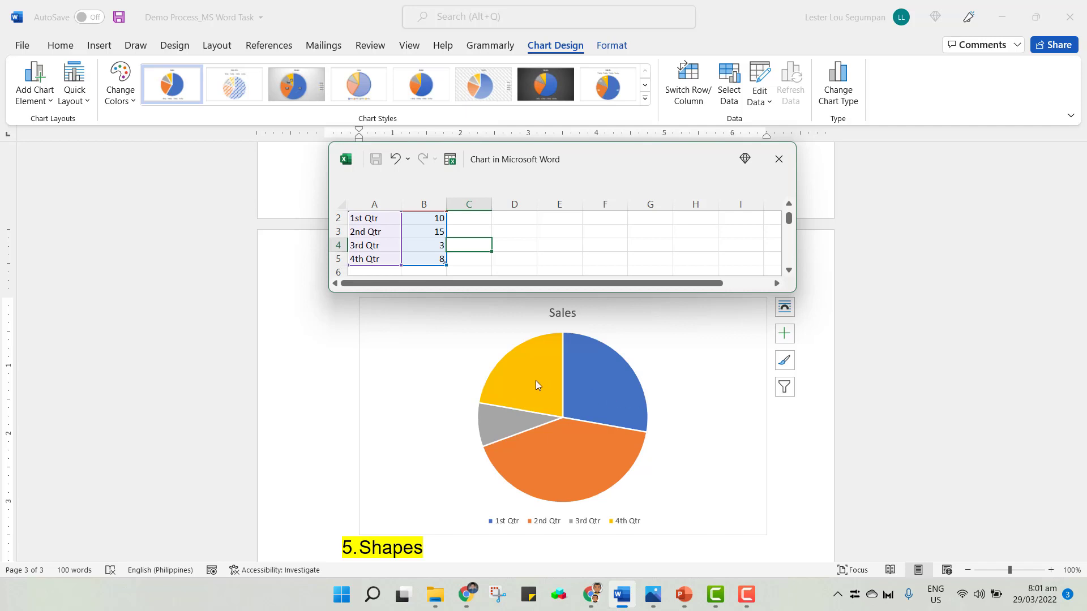
scroll(421, 238, up, 1)
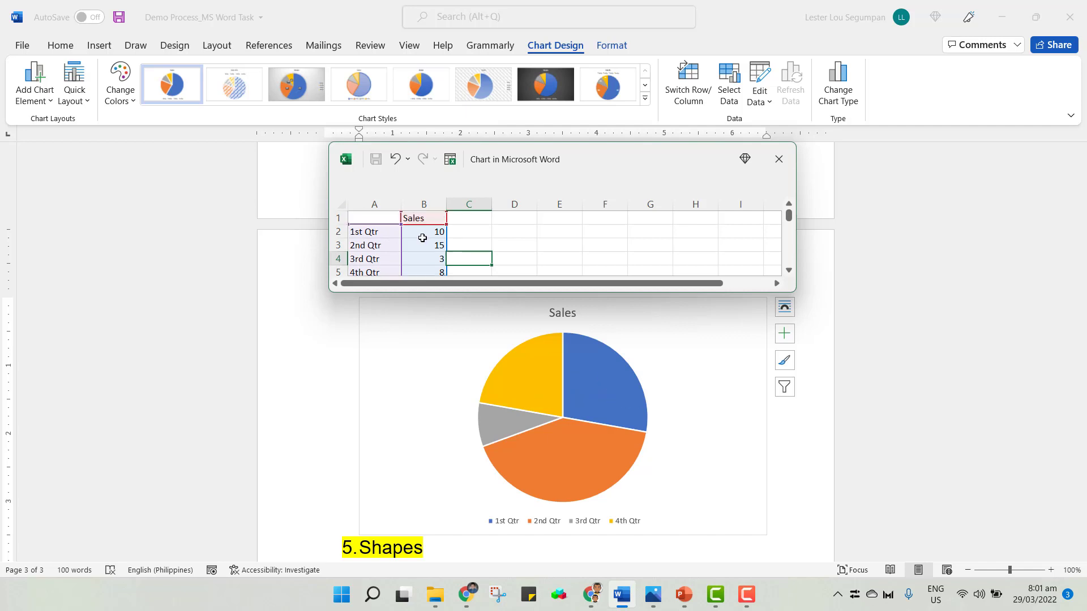
Change the chart's Sales values to 50, 30, 5 and 15 for the four quarters and close the data sheet.
click(435, 231)
text(50)
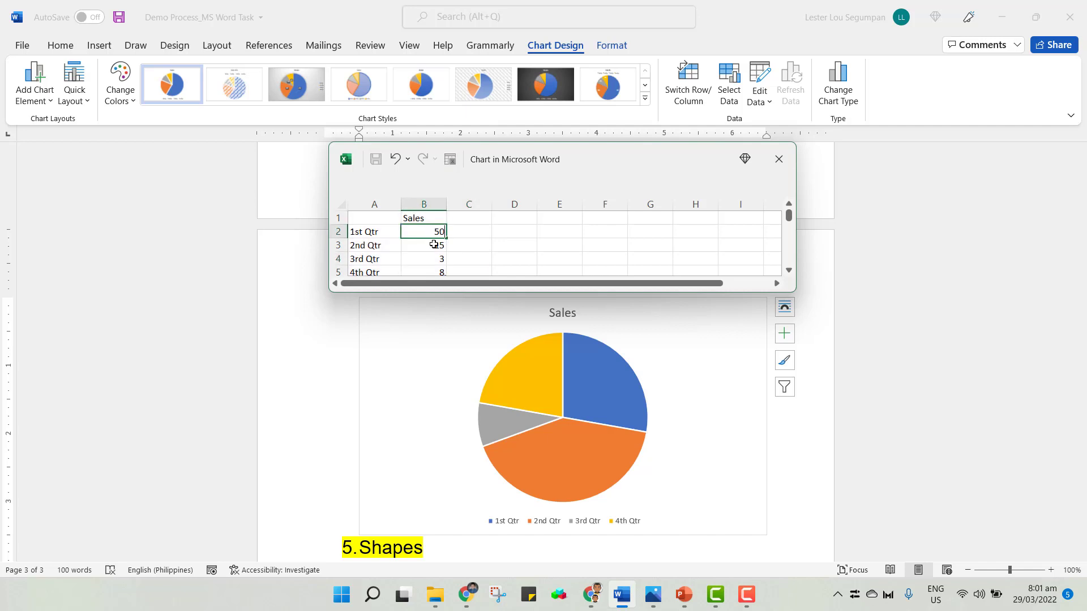
click(434, 245)
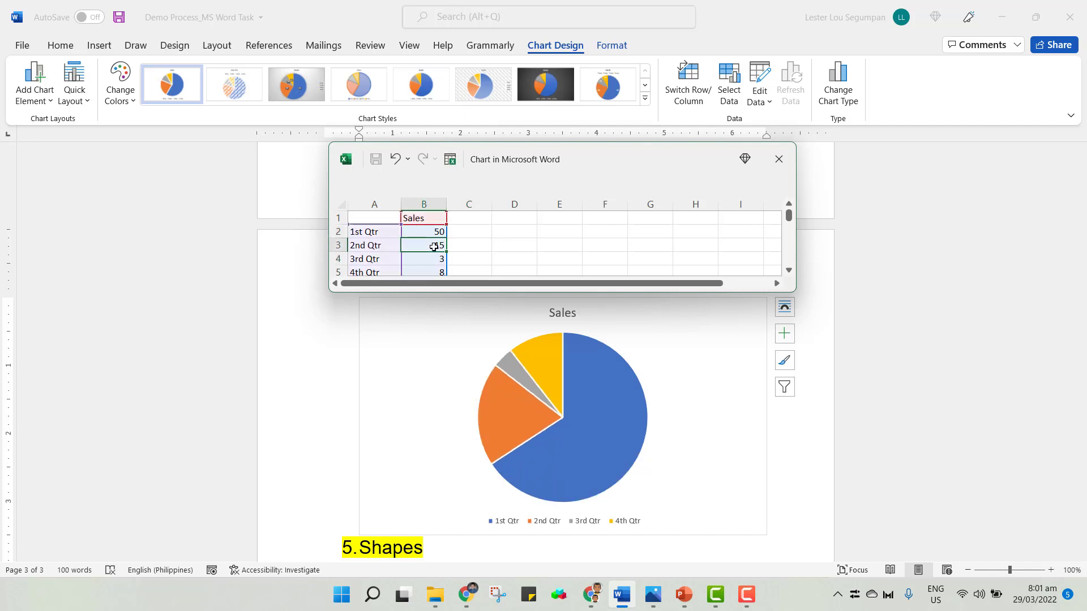
text(30)
click(436, 259)
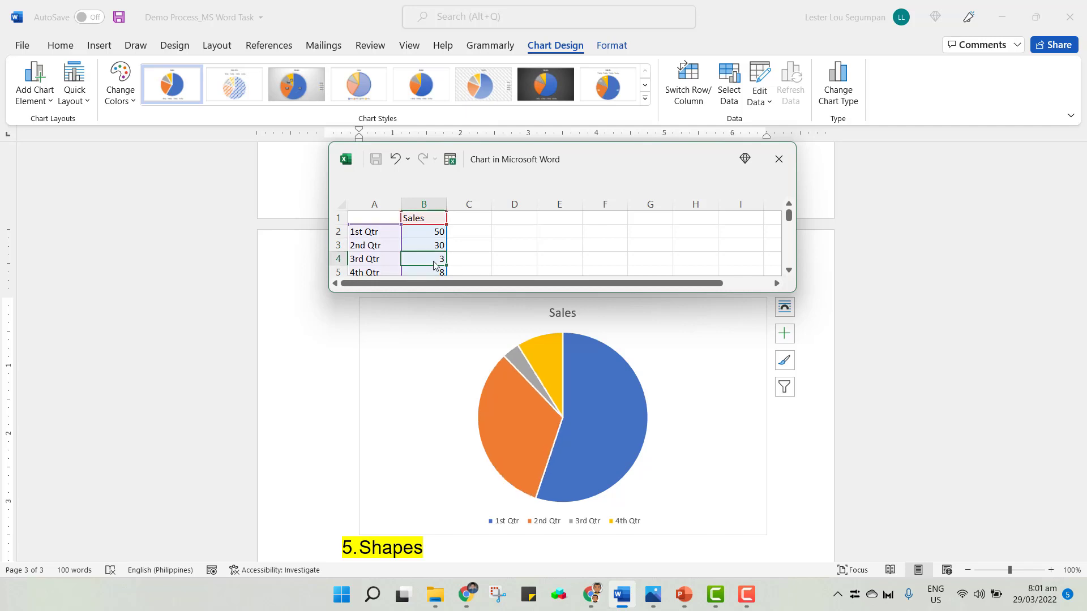
text(5)
click(433, 270)
text(15)
click(457, 246)
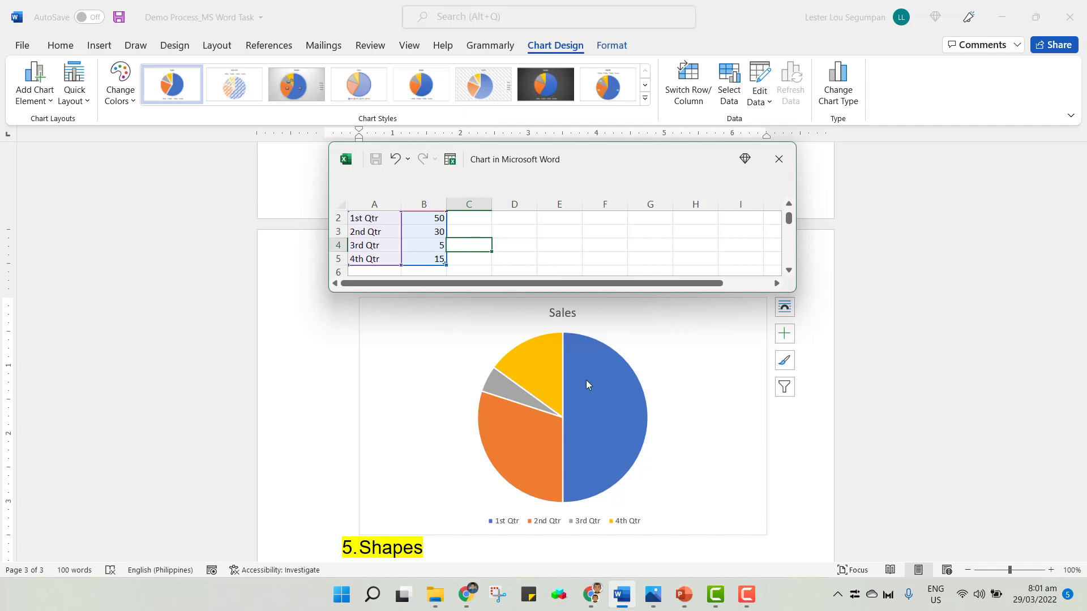
click(779, 159)
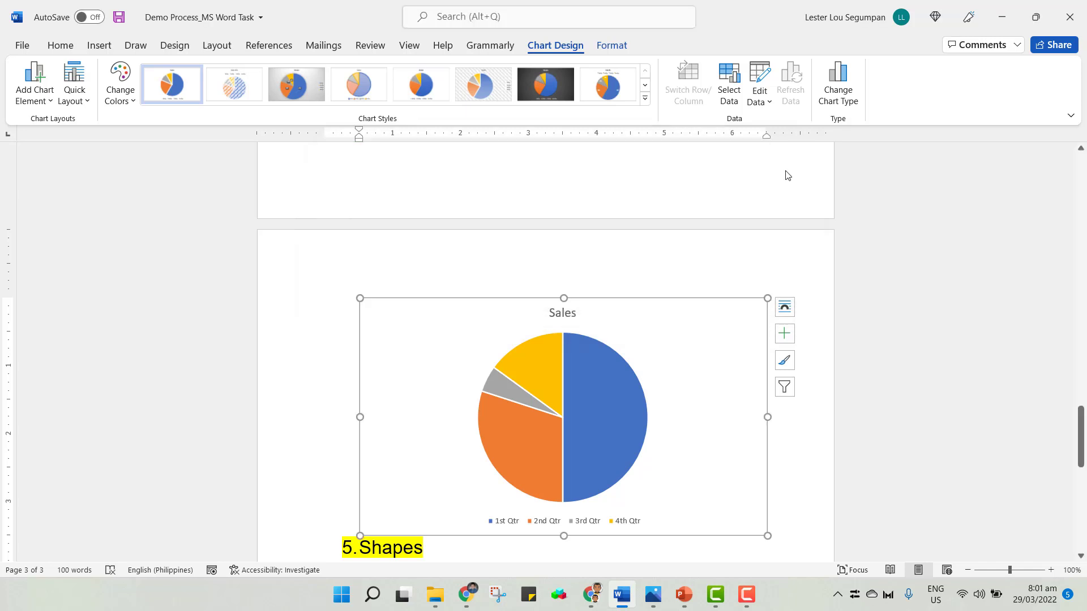
Draw a right triangle shape about 4.29" wide and 1.48" tall beside the 7.Chart heading.
scroll(827, 479, down, 3)
scroll(668, 454, up, 12)
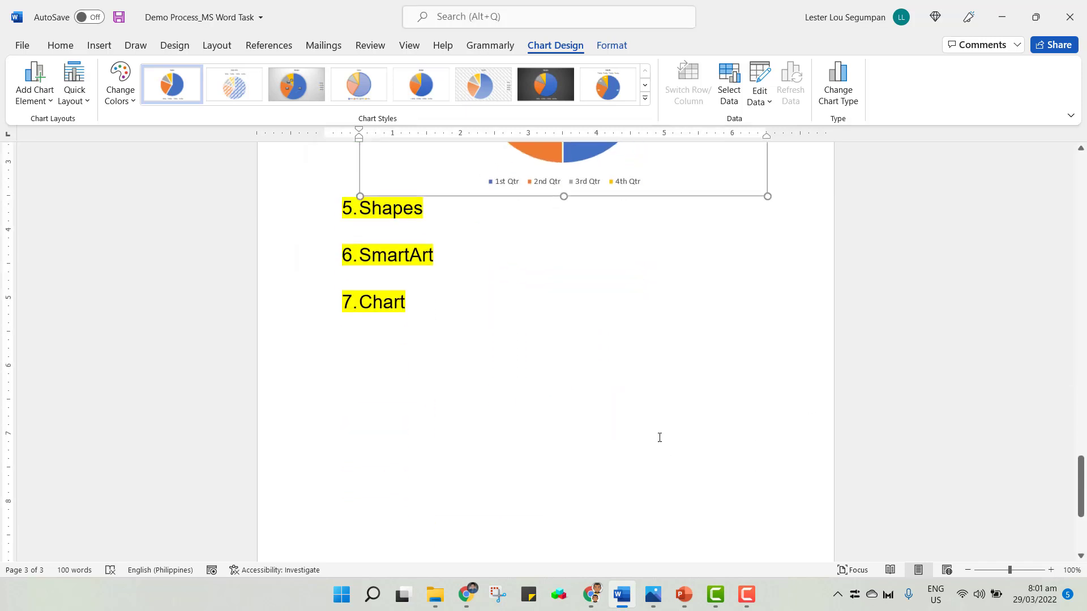
scroll(571, 362, down, 10)
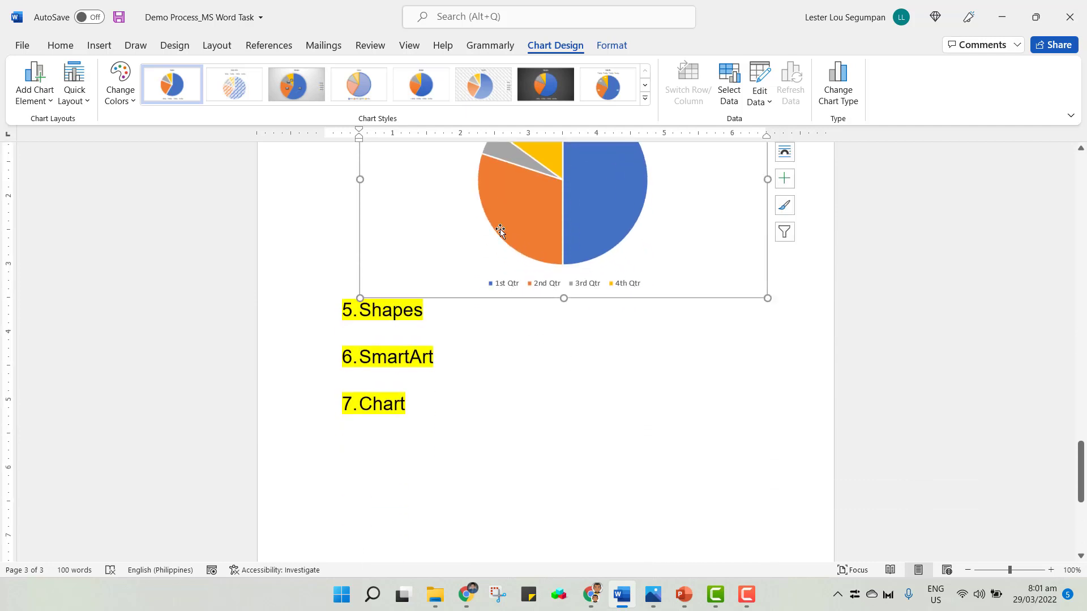
click(611, 47)
click(565, 45)
click(99, 46)
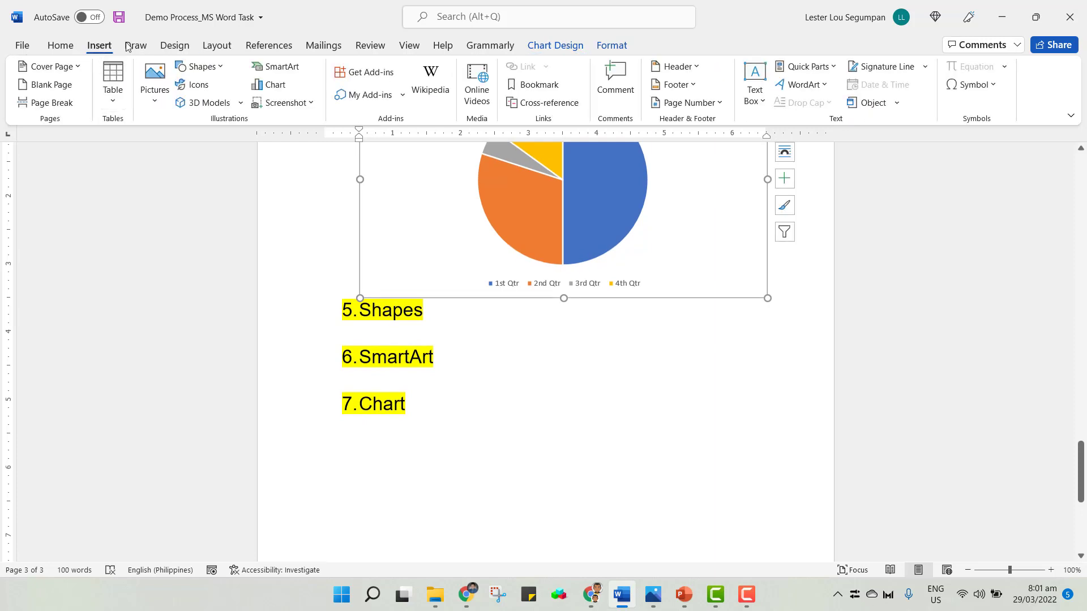
click(219, 69)
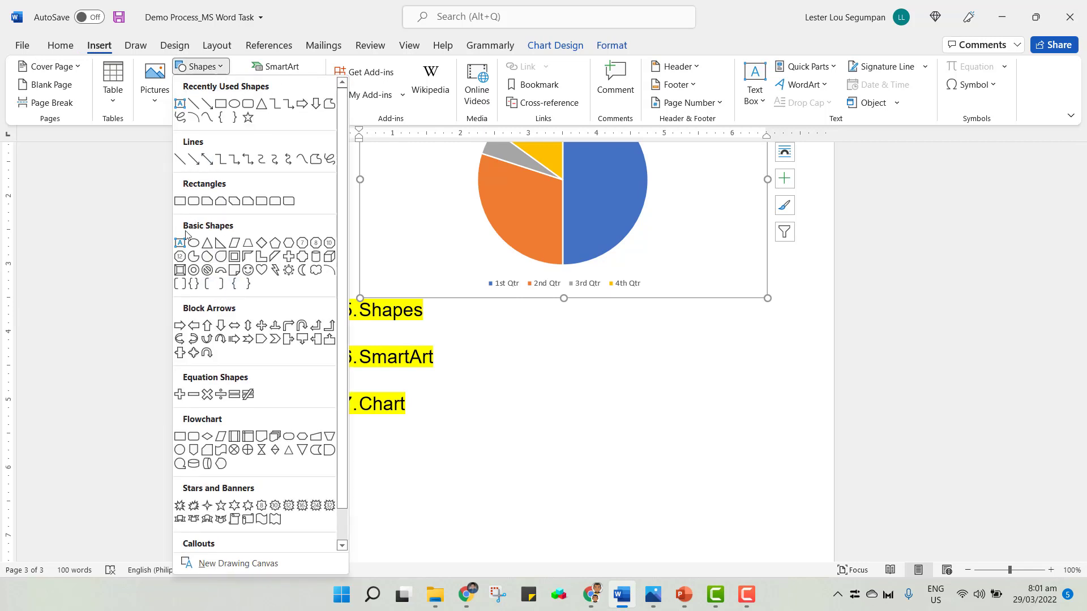
click(220, 246)
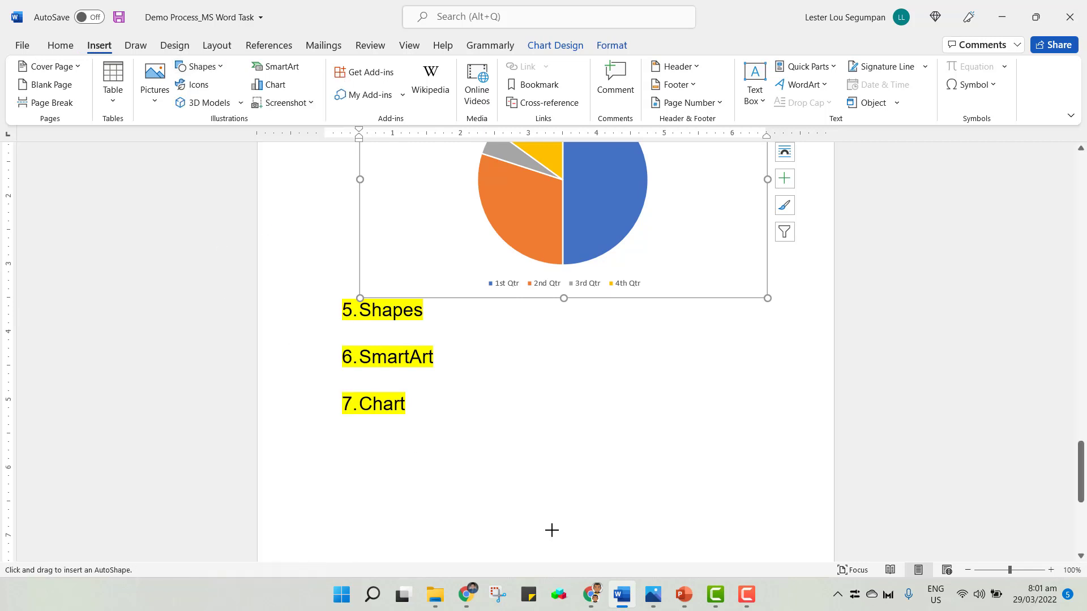
drag(479, 399, 772, 501)
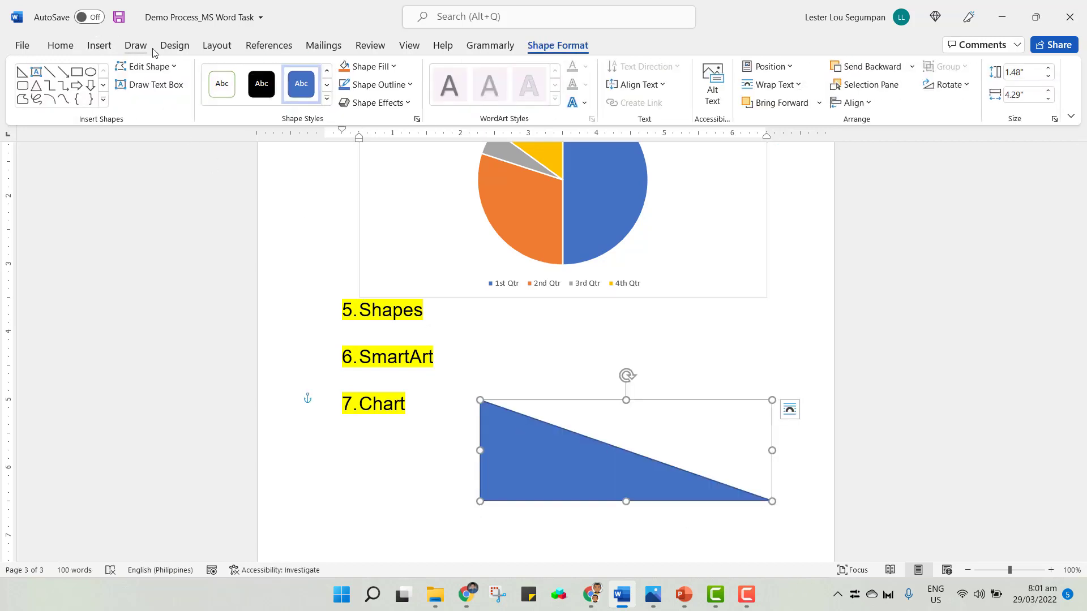
Add a text box reading hypotenuse on the triangle's slope, widen it and rotate it to follow the slope.
click(99, 49)
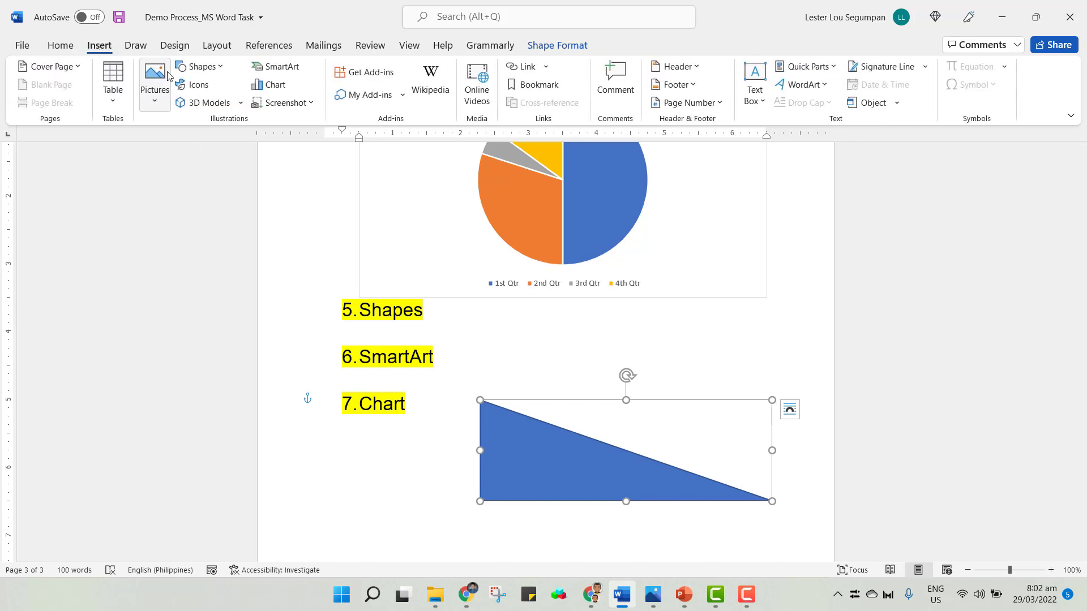
click(199, 66)
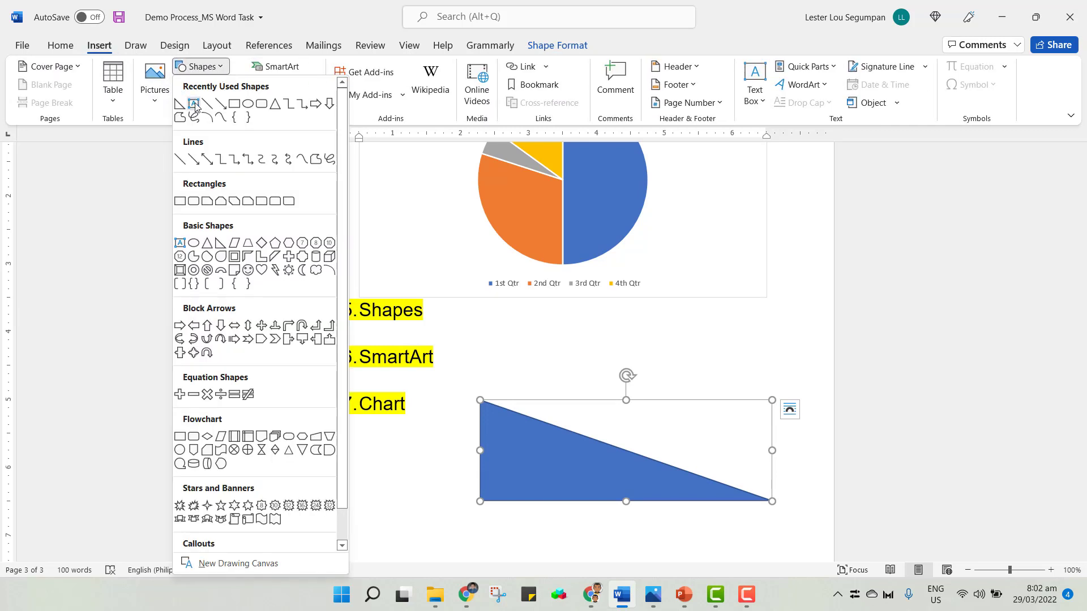
click(195, 103)
drag(596, 417, 643, 441)
text(hypote)
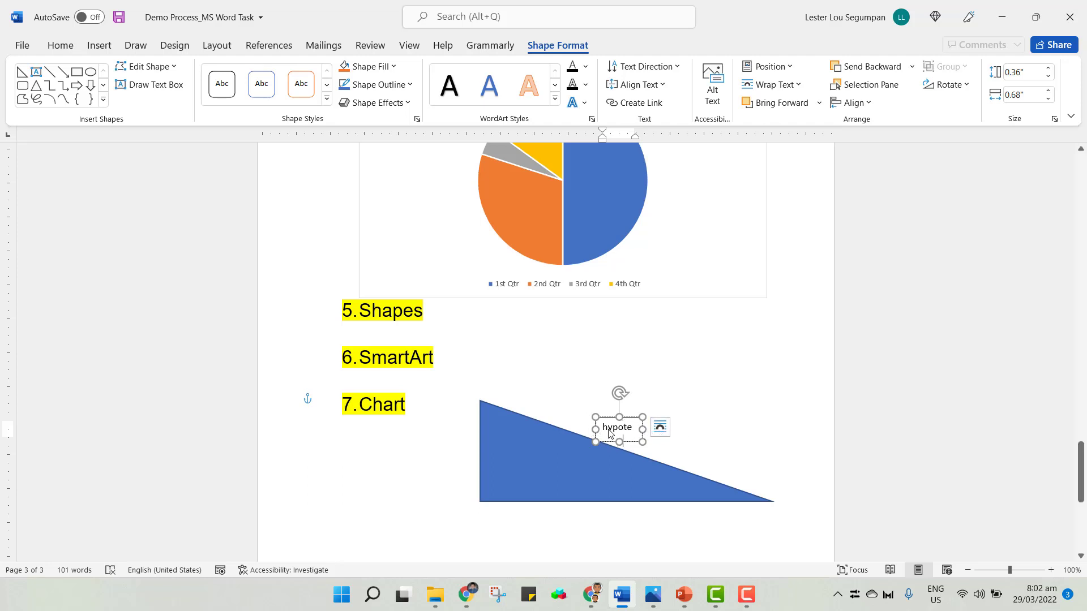
drag(643, 430, 715, 430)
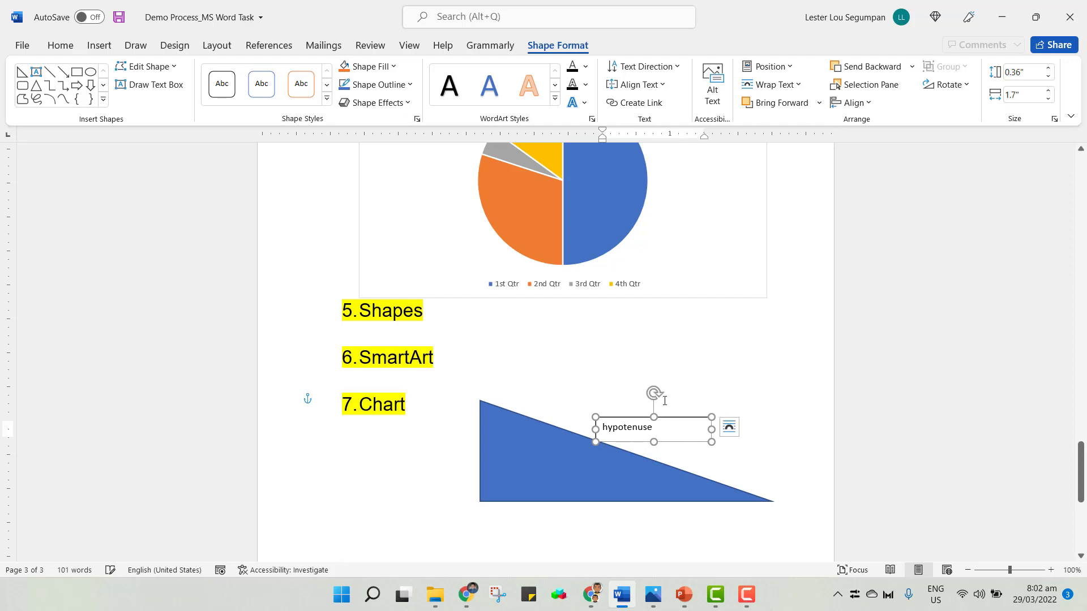
drag(653, 393, 660, 430)
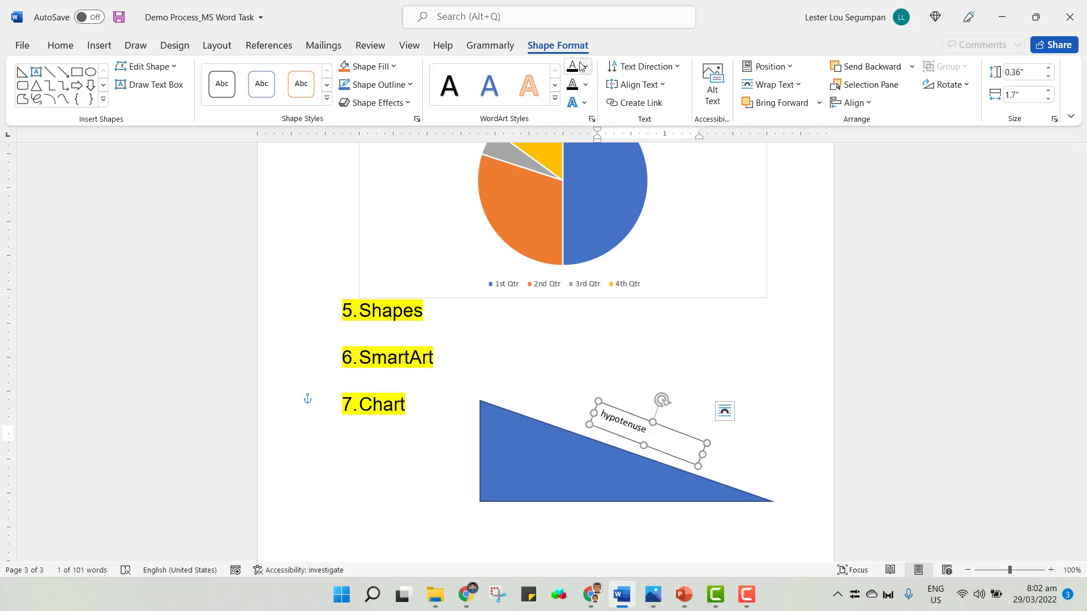
Set the text box's font to Arial.
click(61, 45)
click(180, 73)
text(Arial)
key(Return)
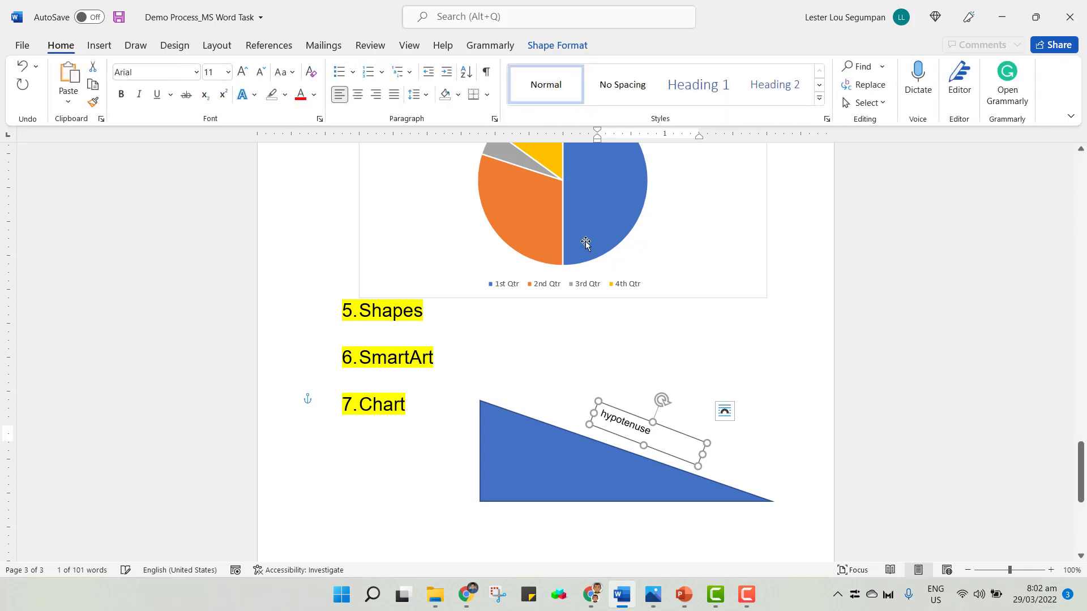
click(814, 423)
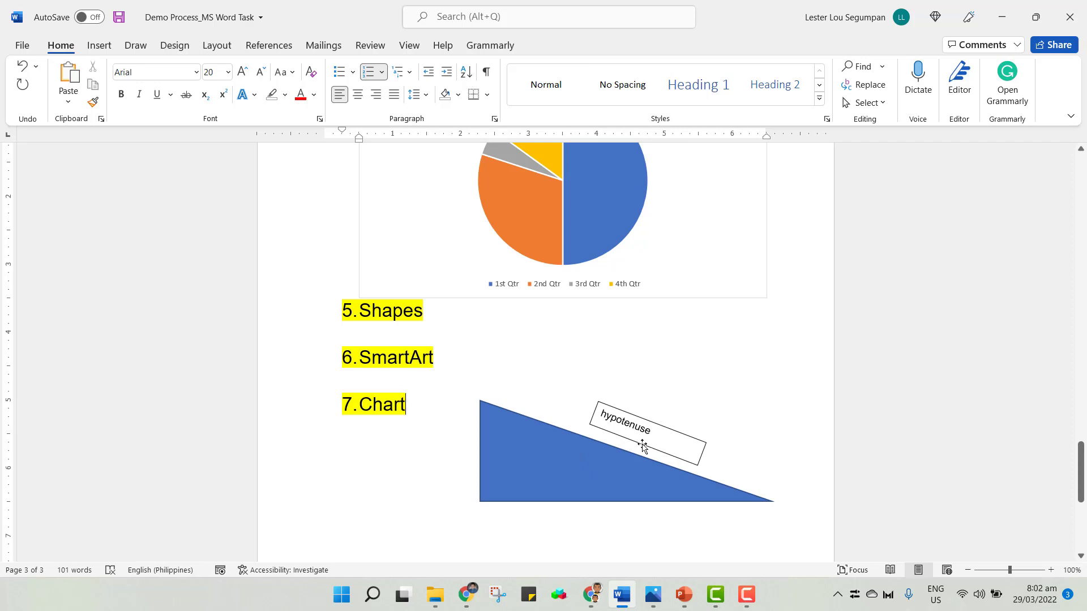
Save the document and switch to the PowerPoint slide show.
scroll(648, 443, up, 5)
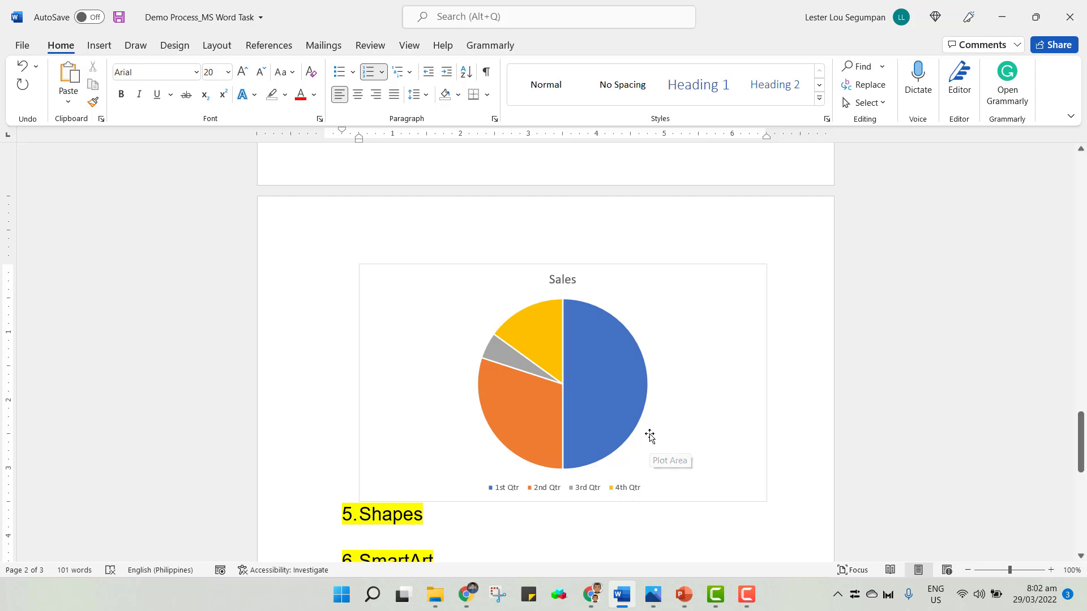
scroll(714, 438, up, 12)
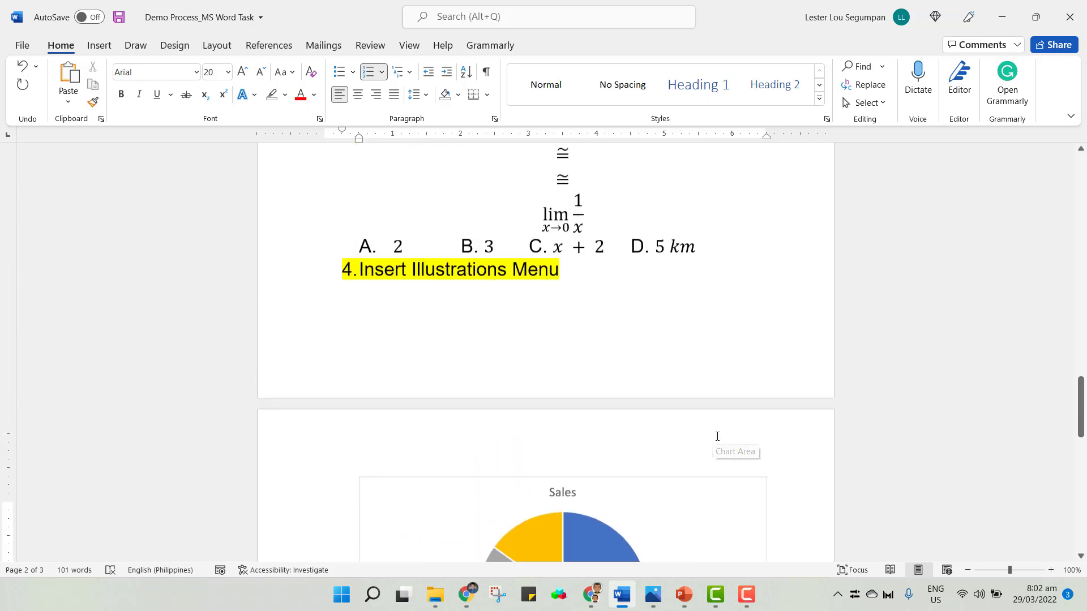
scroll(719, 434, up, 20)
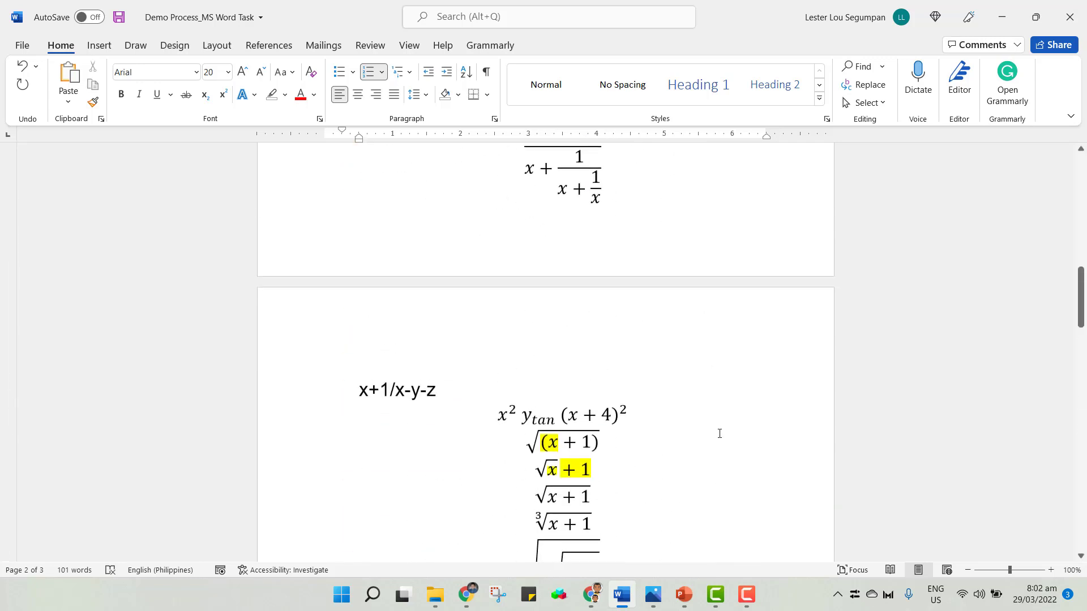
key(ctrl+s)
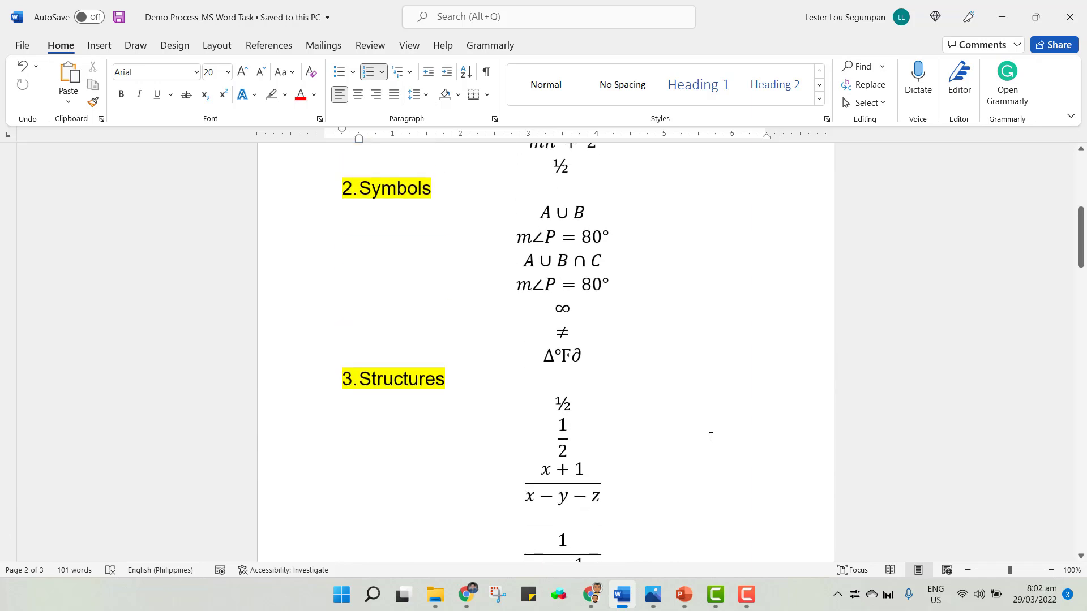
mouse_move(683, 595)
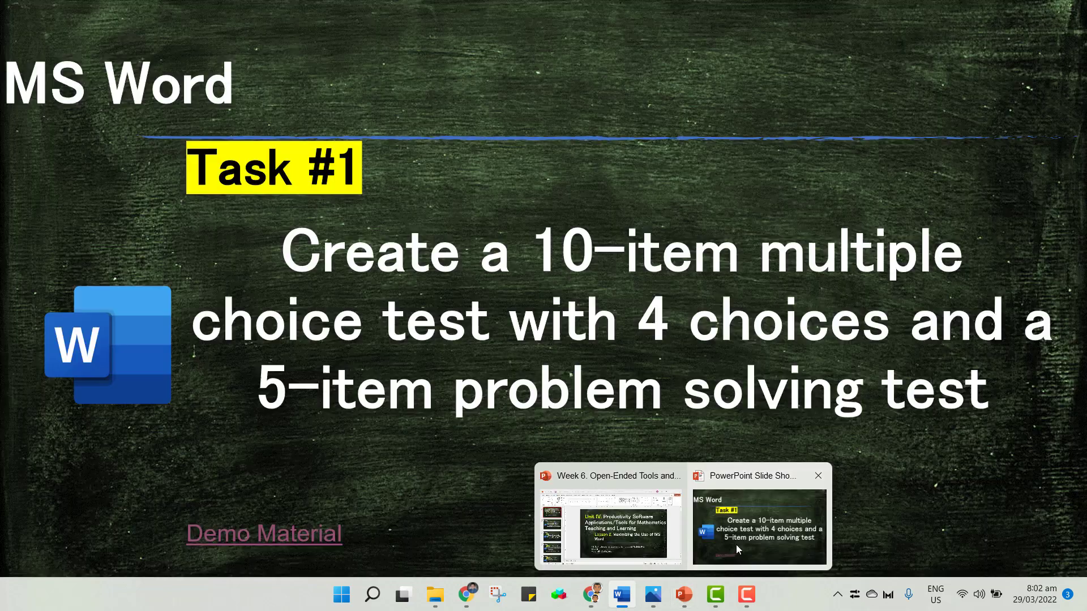
click(735, 545)
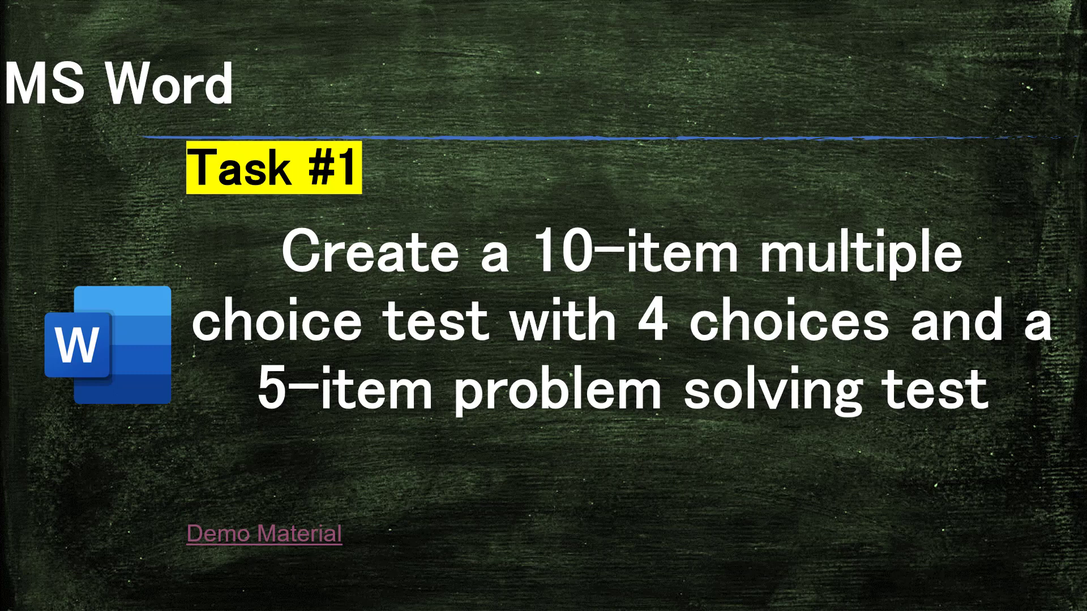